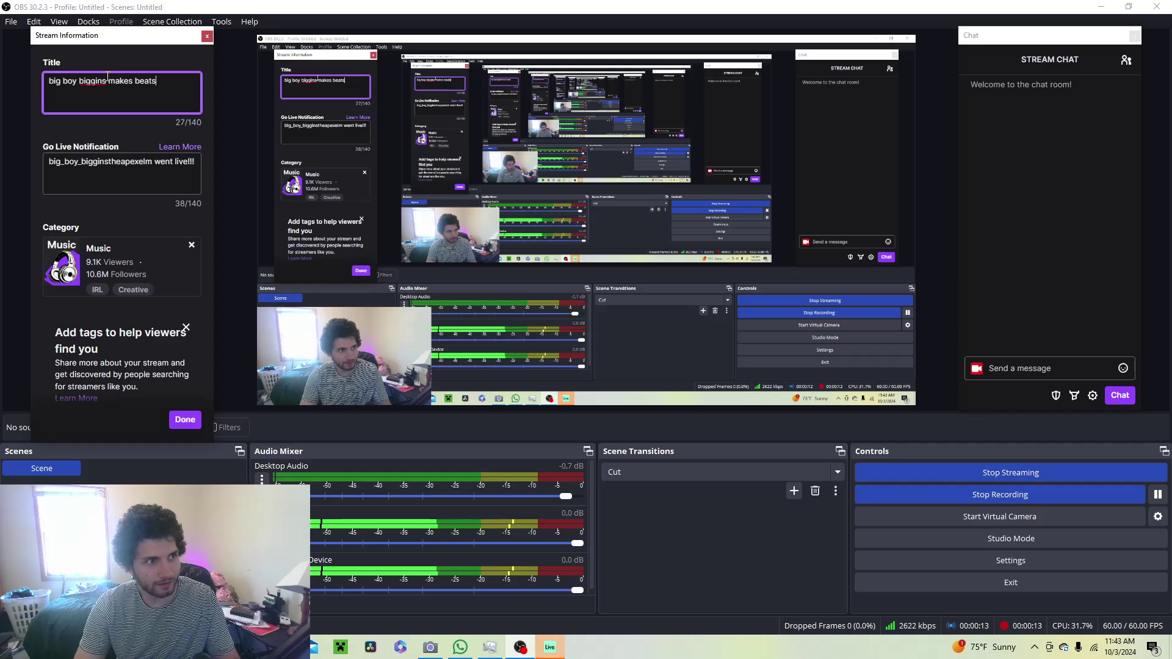
Save the edited stream information with the current title and Music category
left_click(197, 417)
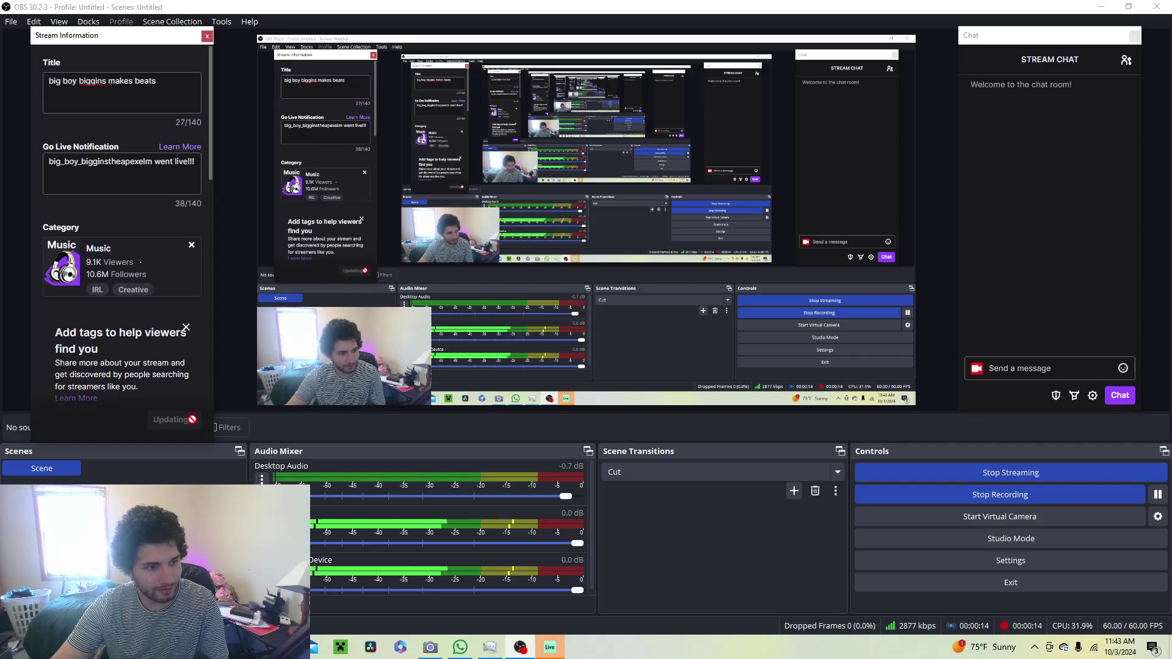
scroll(165, 295, "down", 1)
scroll(165, 295, "up", 1)
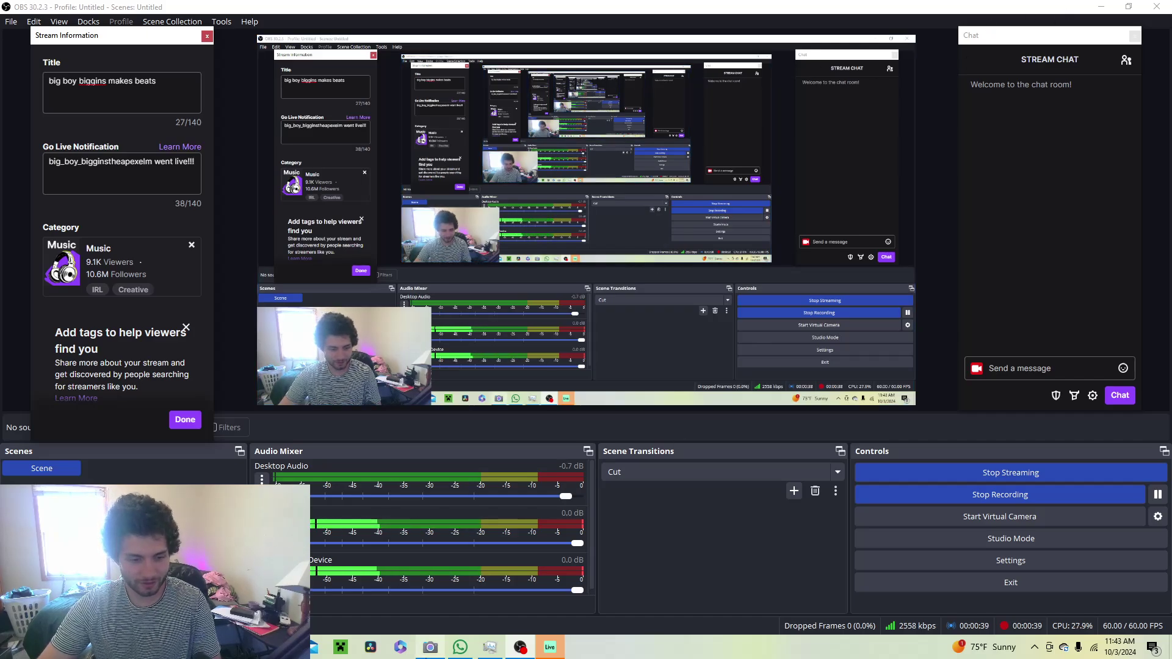
Switch to Ableton Live, load 808 Core Kit on the first MIDI track and create an empty clip in its first slot
left_click(558, 646)
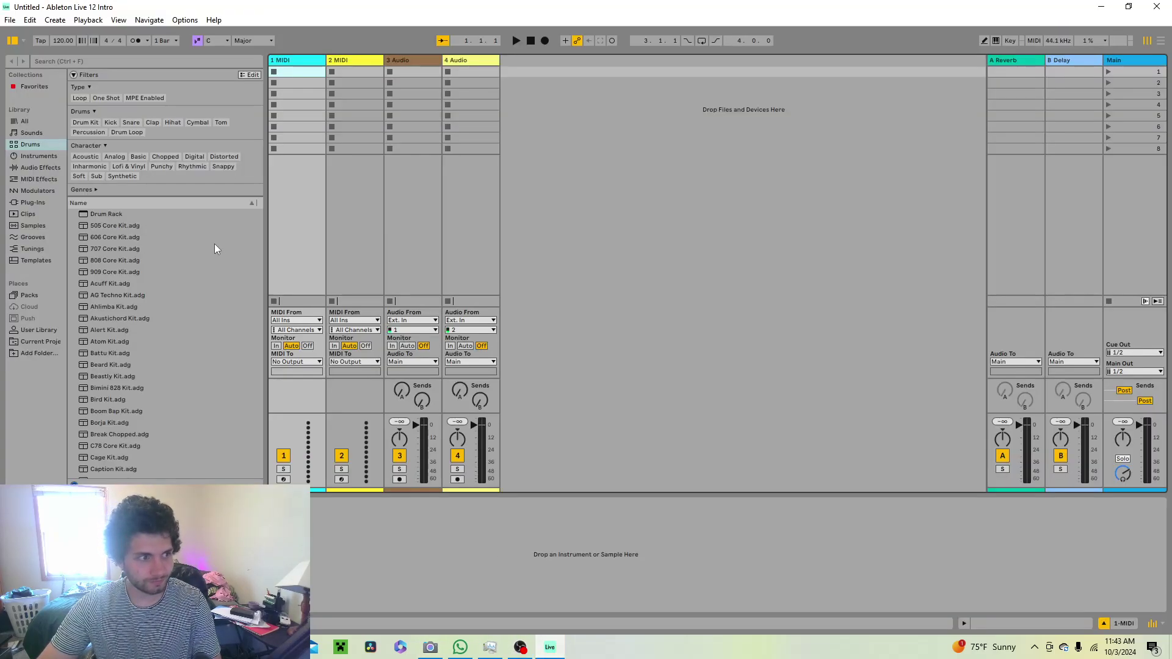
left_click(123, 261)
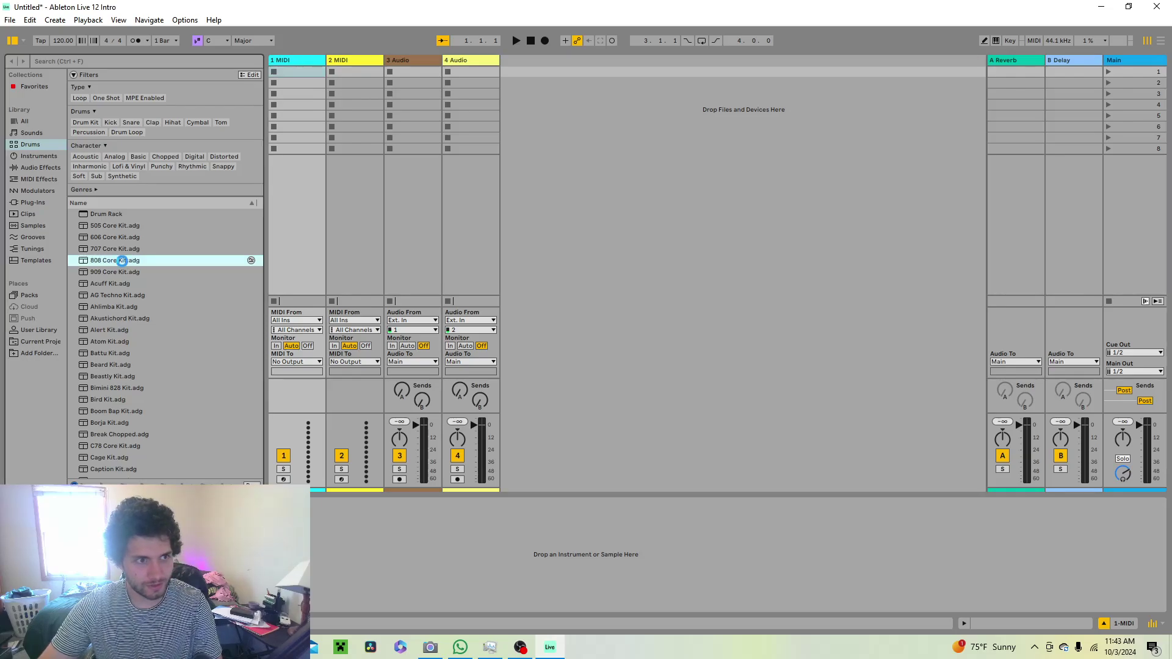
double_click(122, 261)
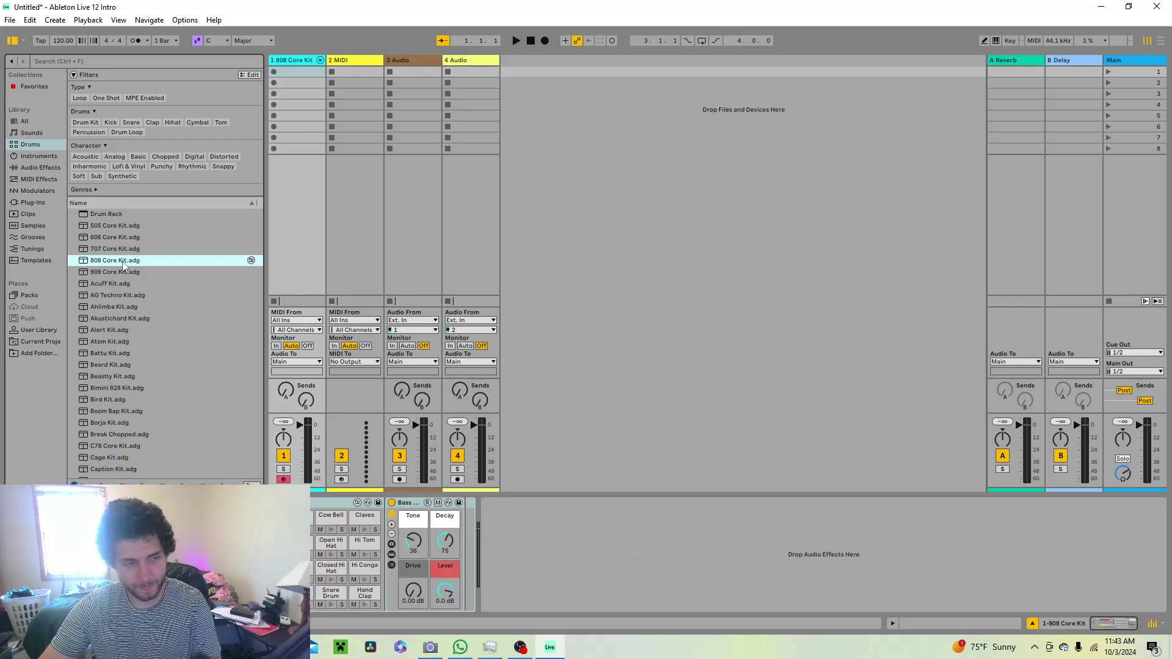
double_click(292, 75)
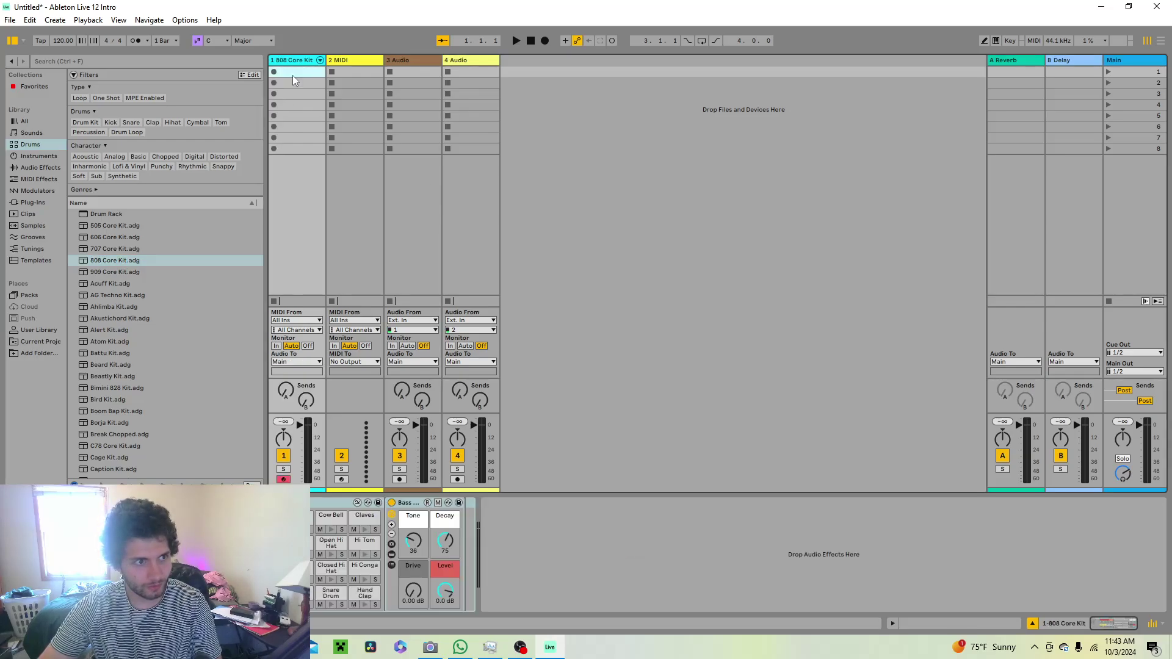
left_click_drag(506, 473, 507, 410)
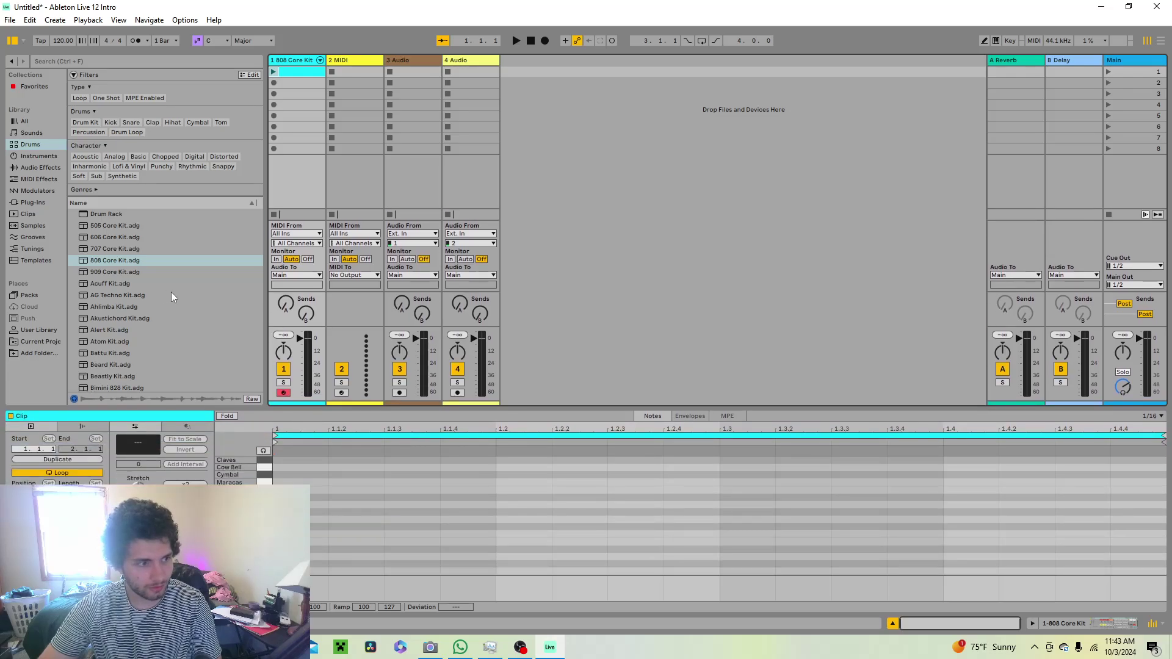
Replace the first track's drum kit with Boom Bap Kit and open the track's clip for note editing
scroll(173, 341, "down", 3)
left_click(127, 363)
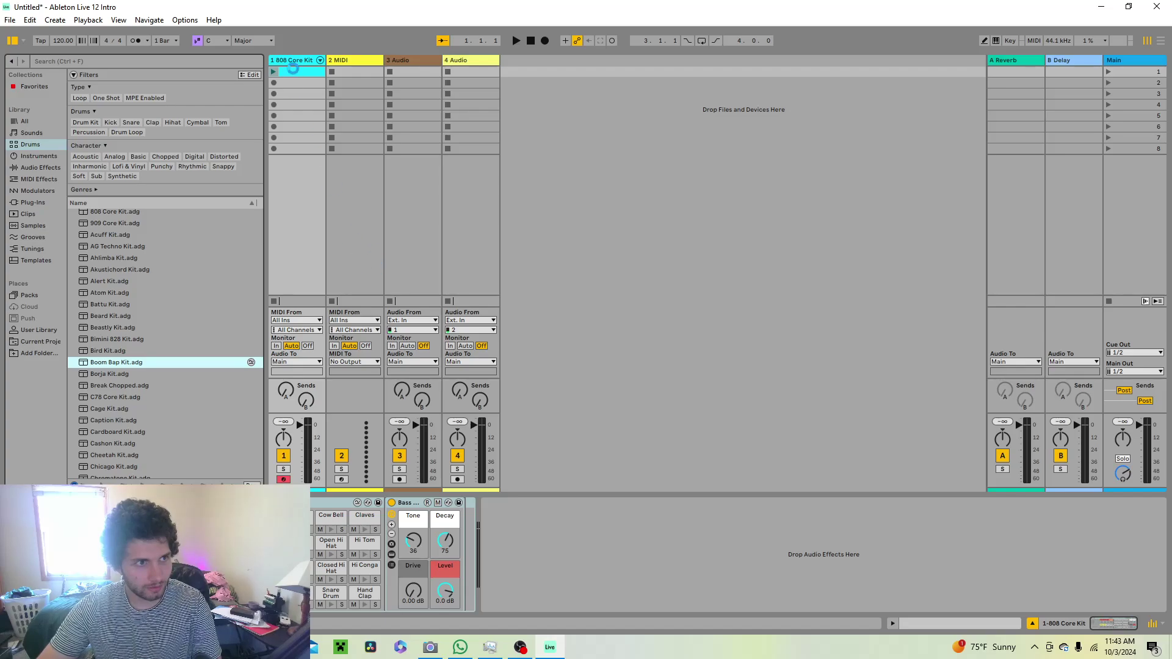
left_click(295, 76)
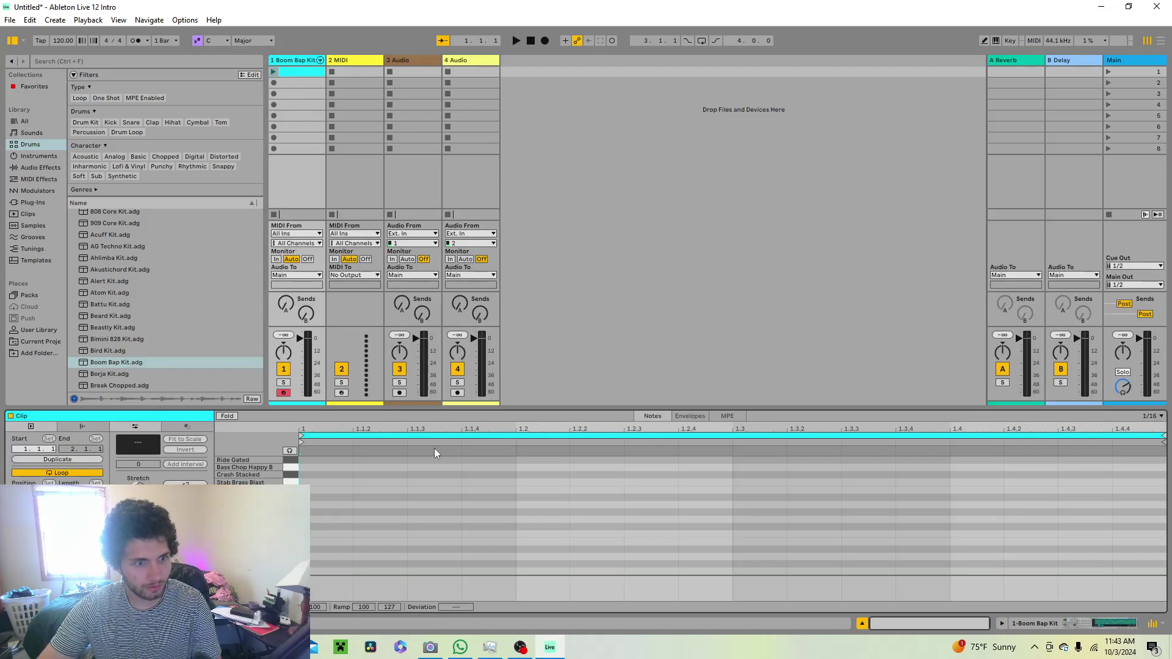
Add Kick Shadow notes at 1, 1.2.4, 1.3 and 1.3.3, and Snare Hat Chop notes at 1.2 and 1.4
left_click_drag(416, 405, 416, 256)
double_click(316, 535)
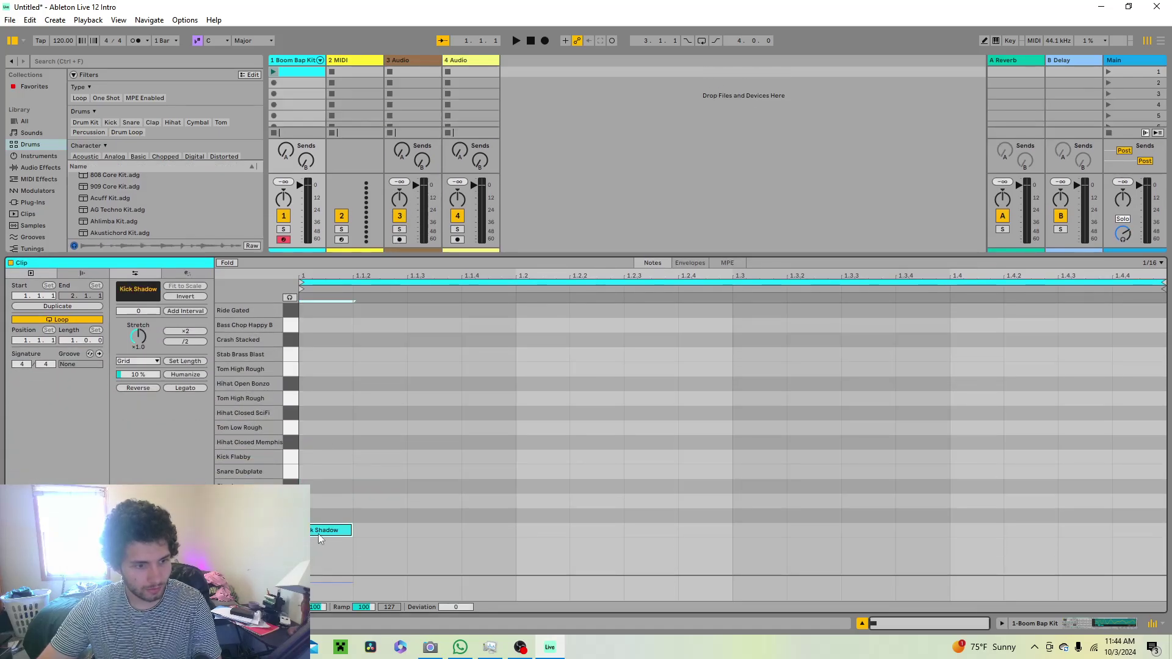
double_click(524, 515)
key("Up")
double_click(689, 529)
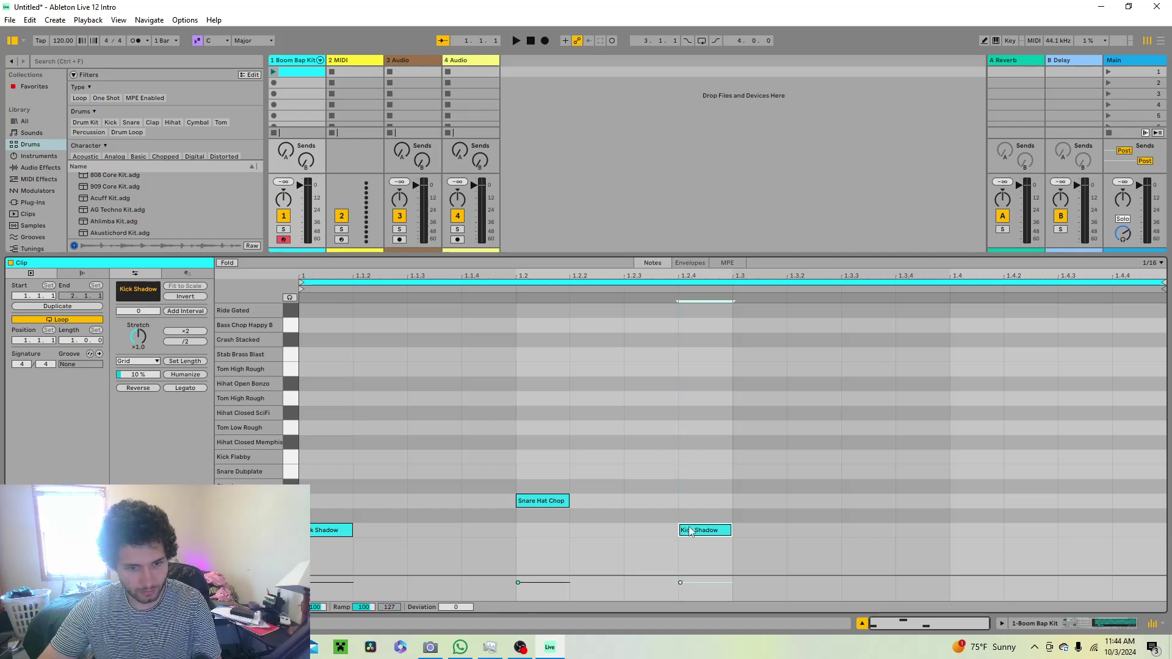
double_click(749, 534)
left_click(880, 537)
double_click(880, 532)
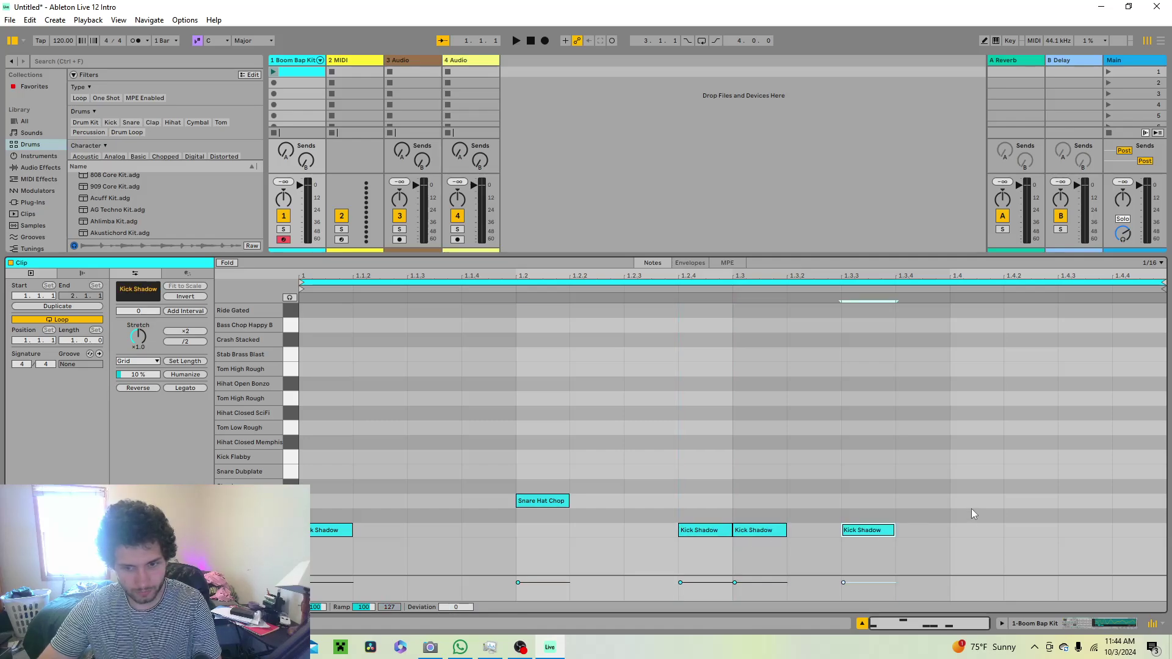
double_click(974, 506)
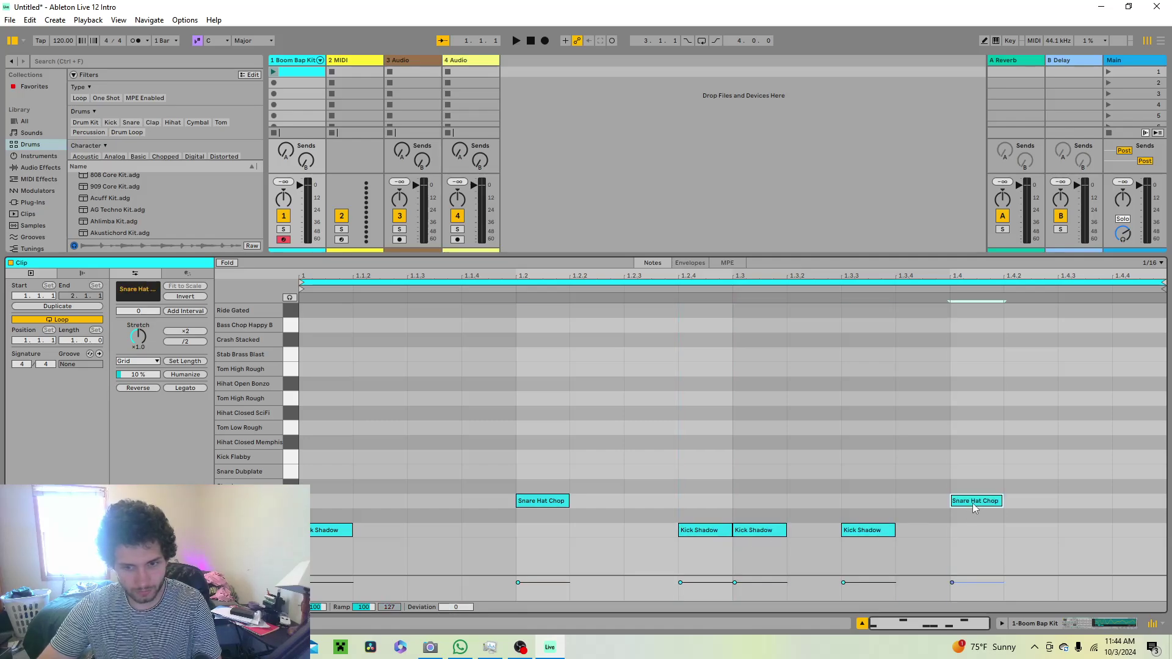
Play the drum clip at 140 BPM and place Hihat Closed Memphis notes at 1, 1.2, 1.3 and 1.4
left_click(274, 72)
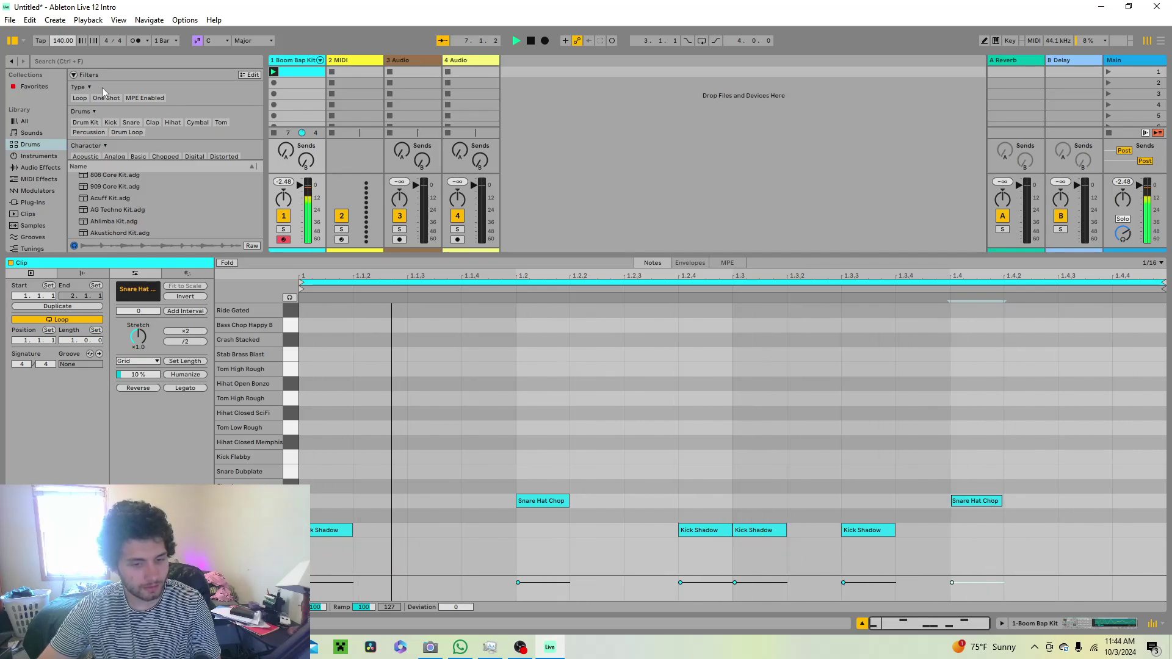
left_click(315, 441)
double_click(319, 442)
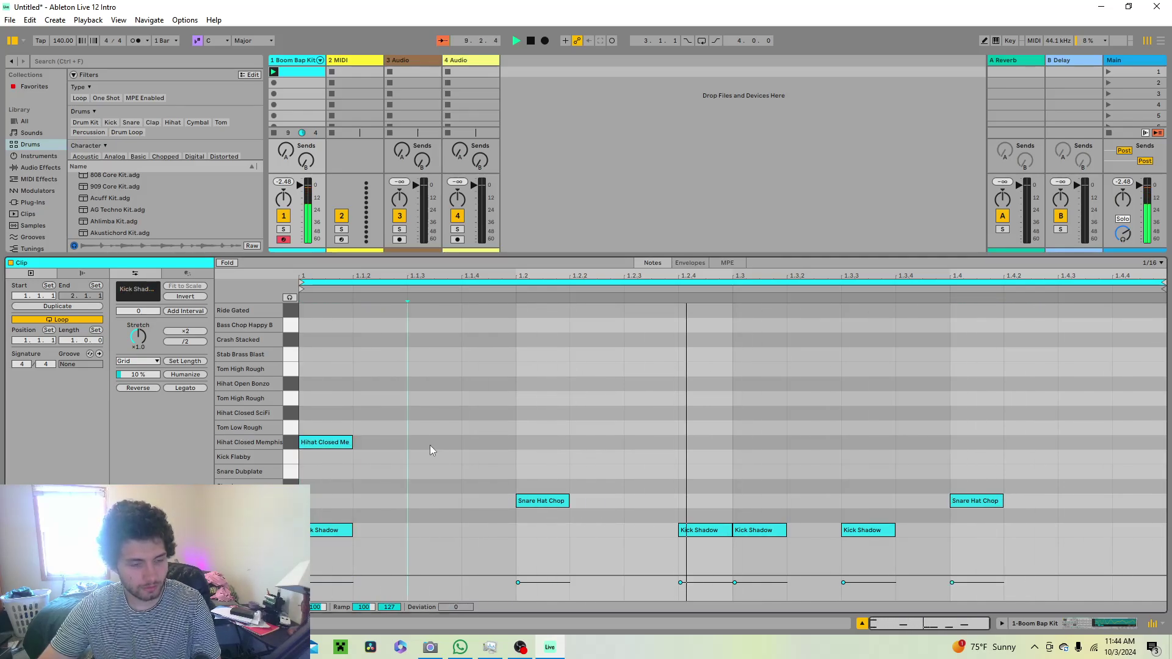
double_click(430, 442)
double_click(573, 442)
left_click_drag(572, 446, 519, 446)
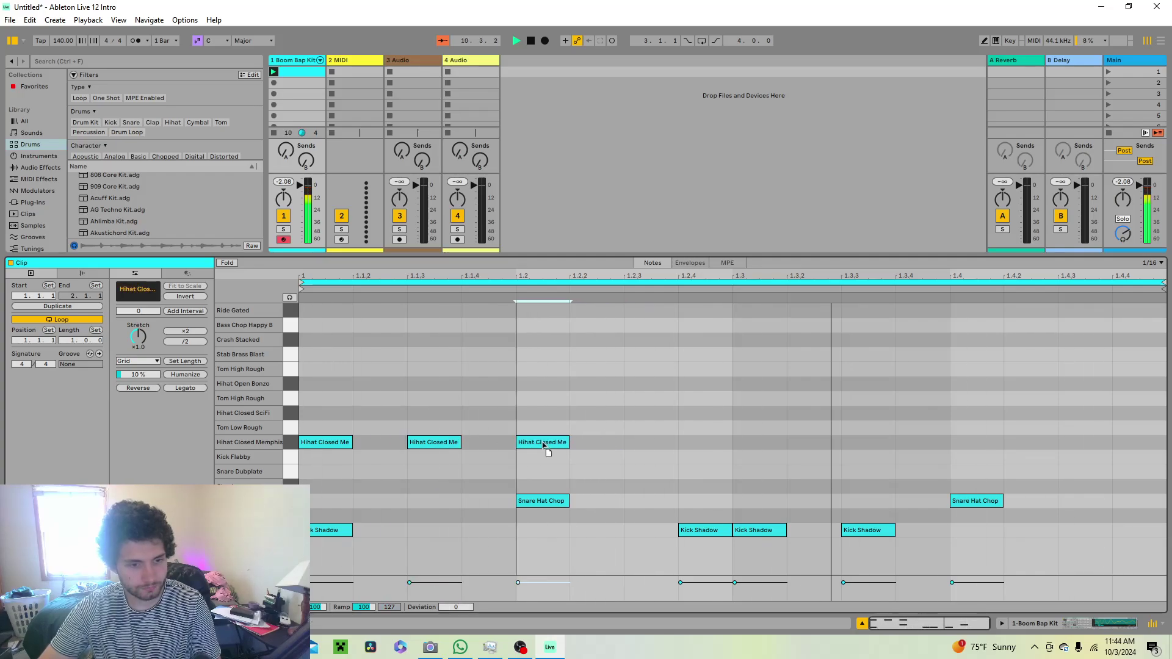
left_click_drag(432, 442, 779, 441)
double_click(967, 442)
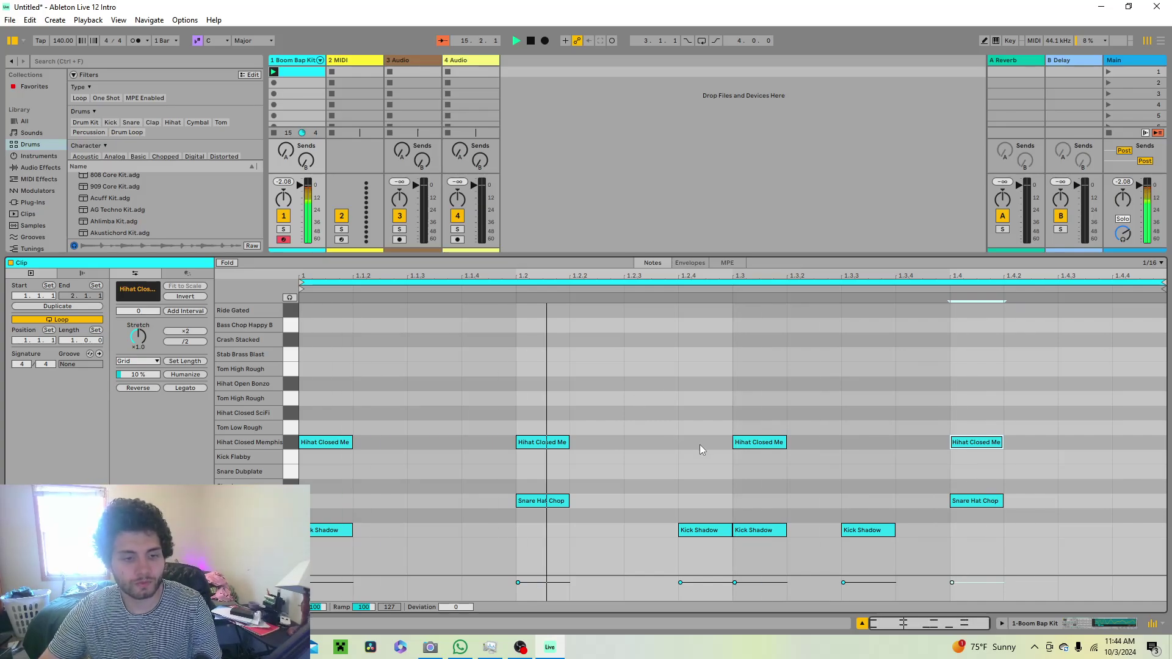
Add further Hihat Closed Memphis notes at 1.2.4, 1.3.4 and 1.4.4 of the drum clip
left_click(675, 445)
double_click(658, 444)
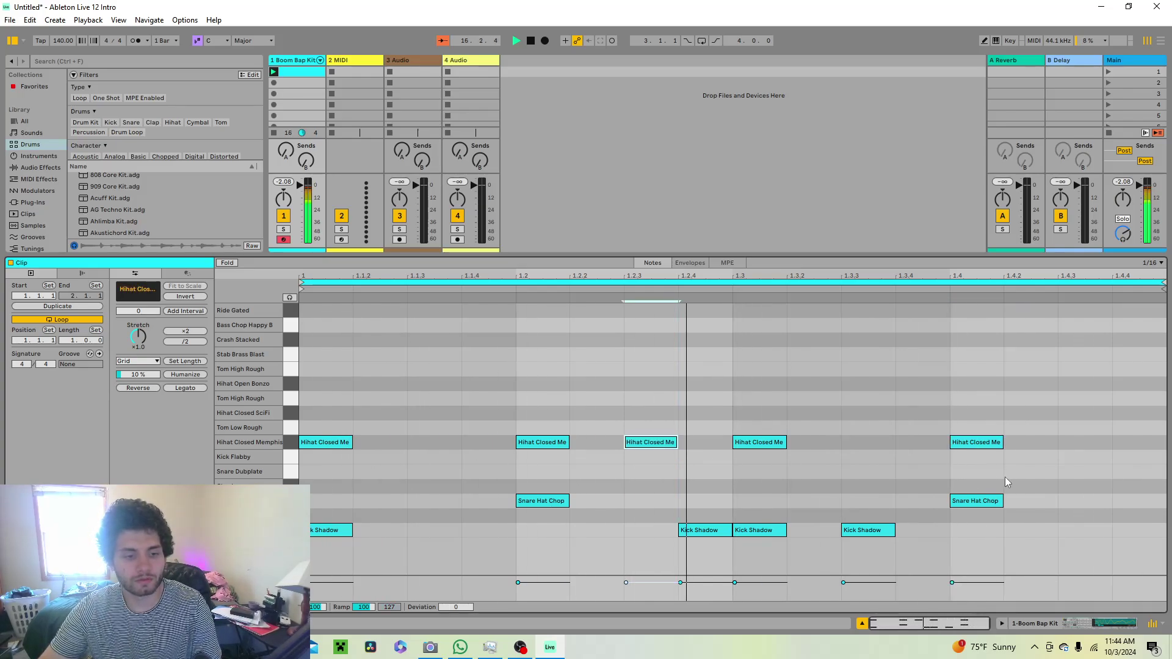
left_click_drag(660, 448, 714, 448)
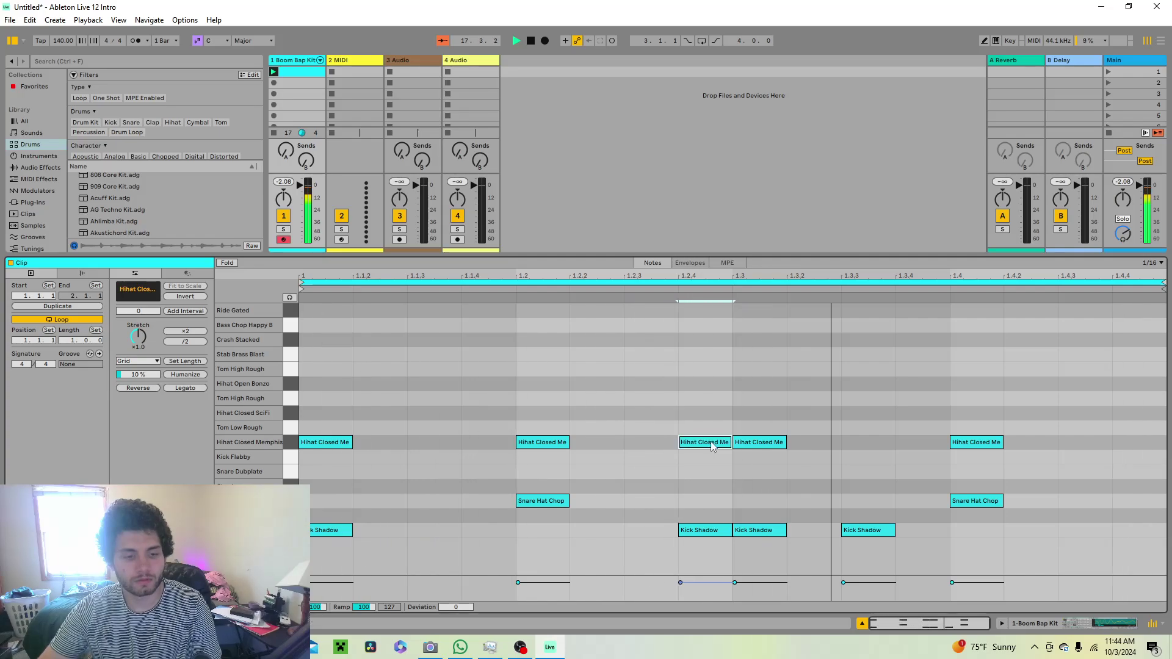
double_click(919, 441)
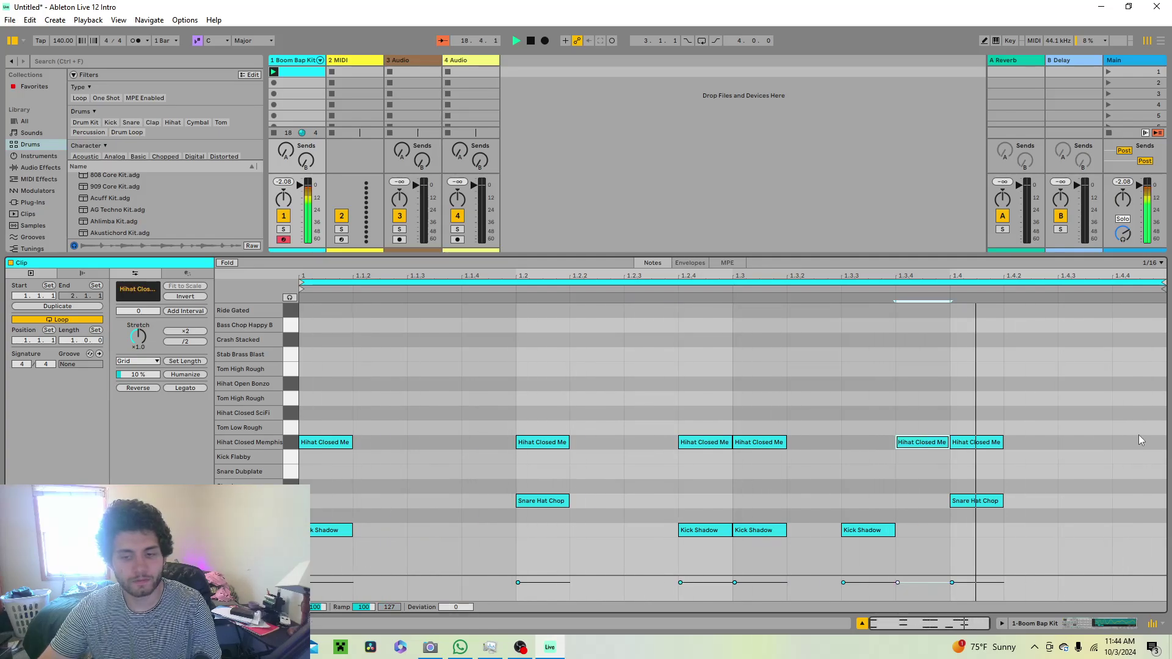
double_click(1138, 433)
left_click_drag(1138, 431, 1124, 445)
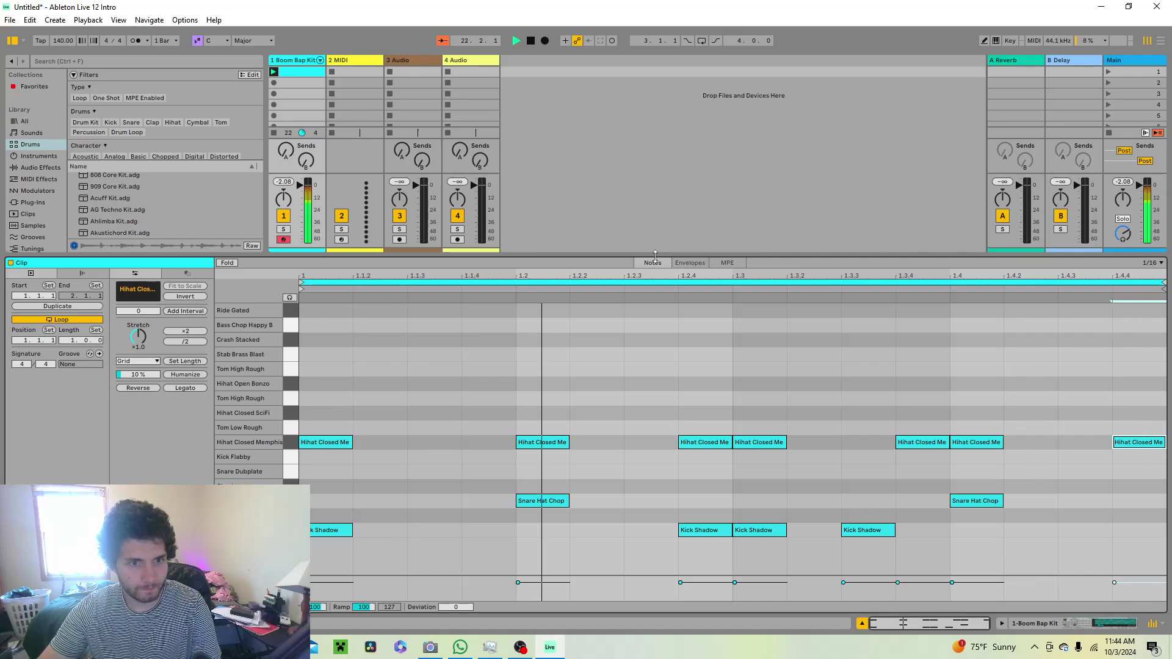
Filter the library's Sounds by Piano & Keys and Piano, and load Grand Piano onto a new track
key("ctrl+alt+i")
left_click_drag(626, 335, 590, 533)
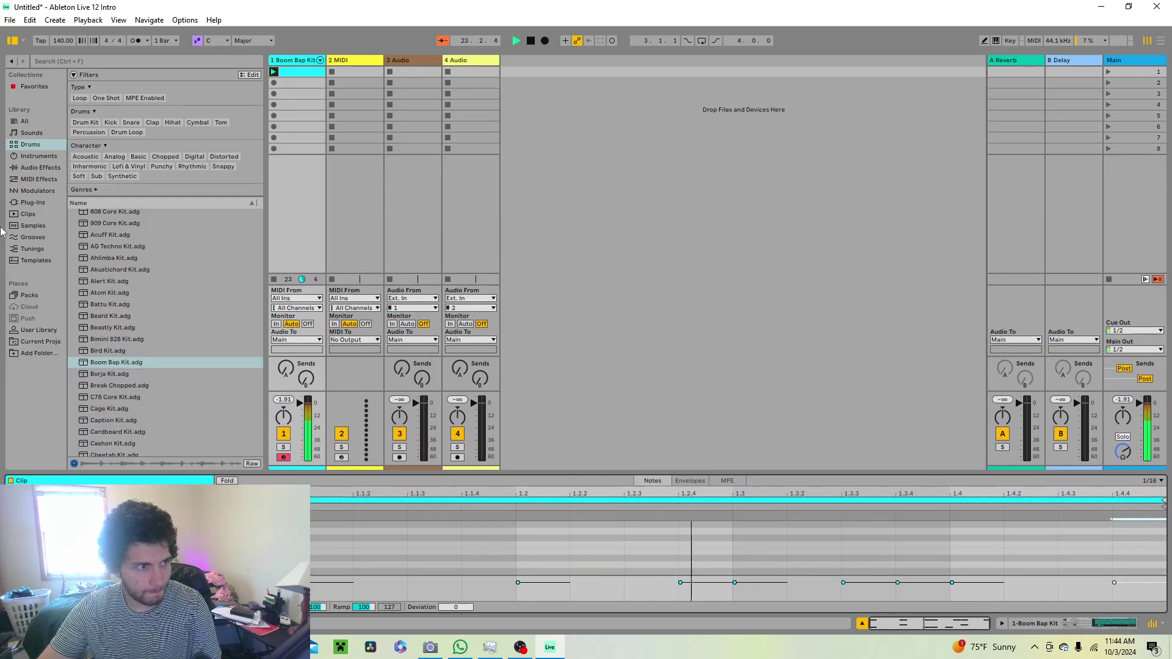
left_click(37, 156)
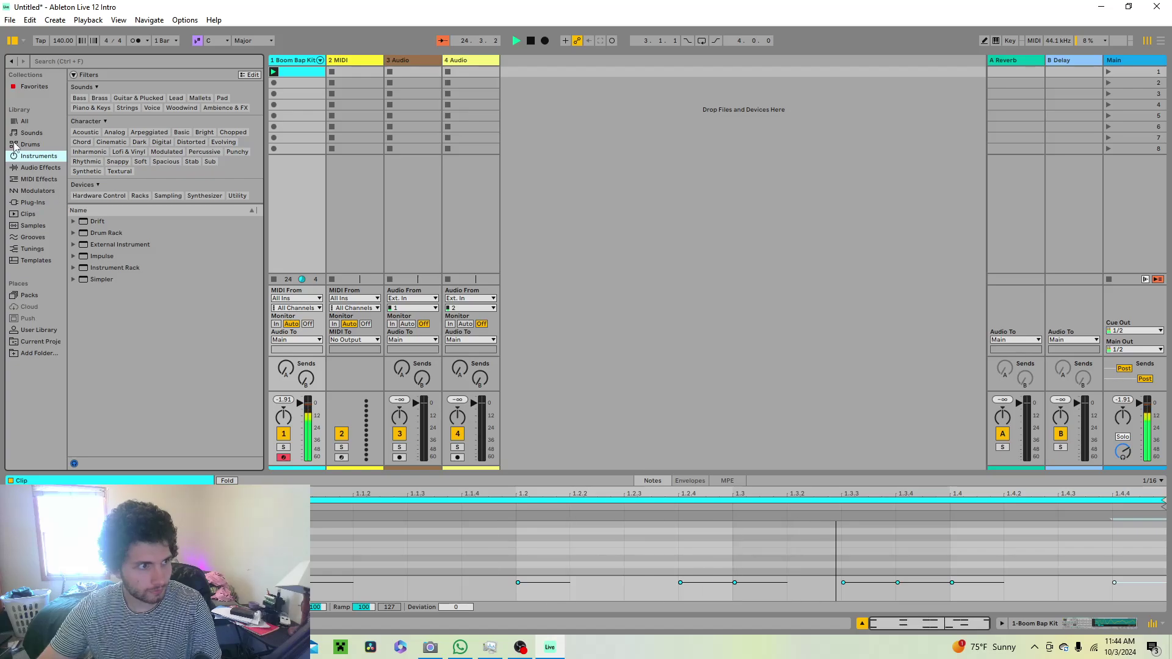
left_click(27, 135)
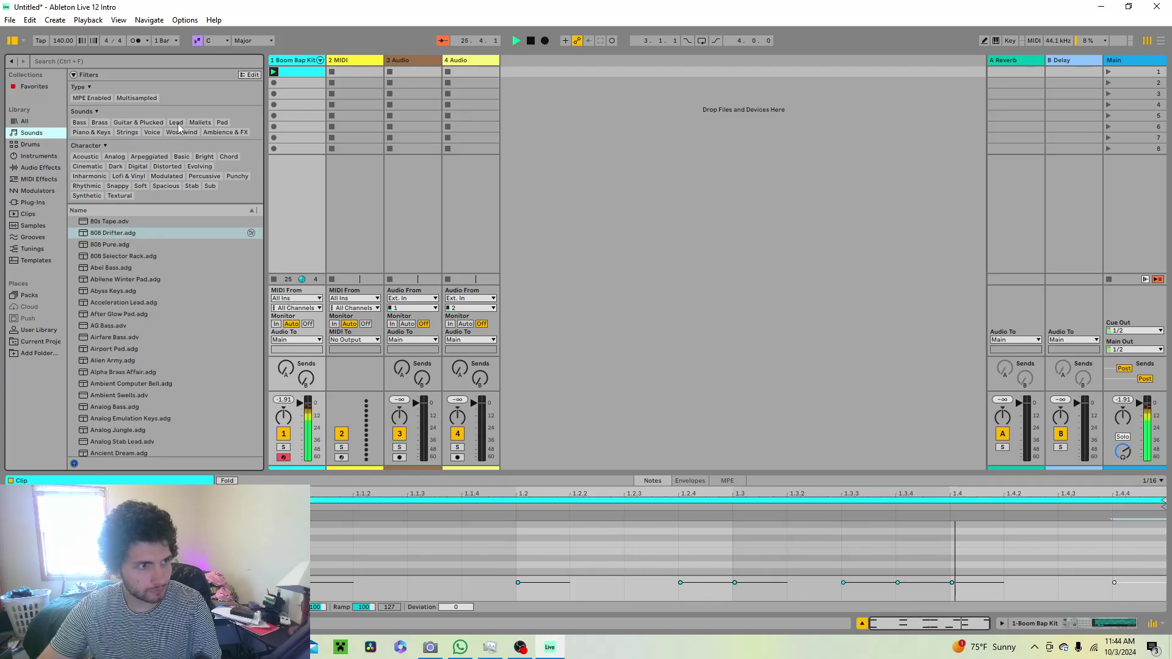
left_click(85, 132)
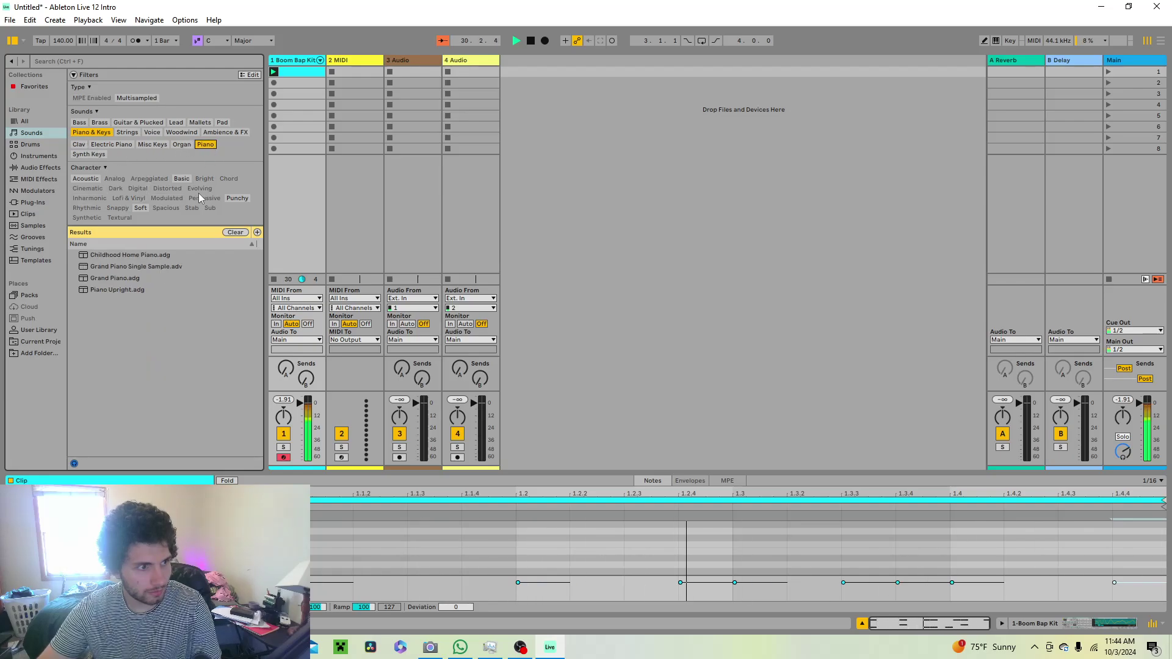
left_click(132, 272)
left_click(132, 276)
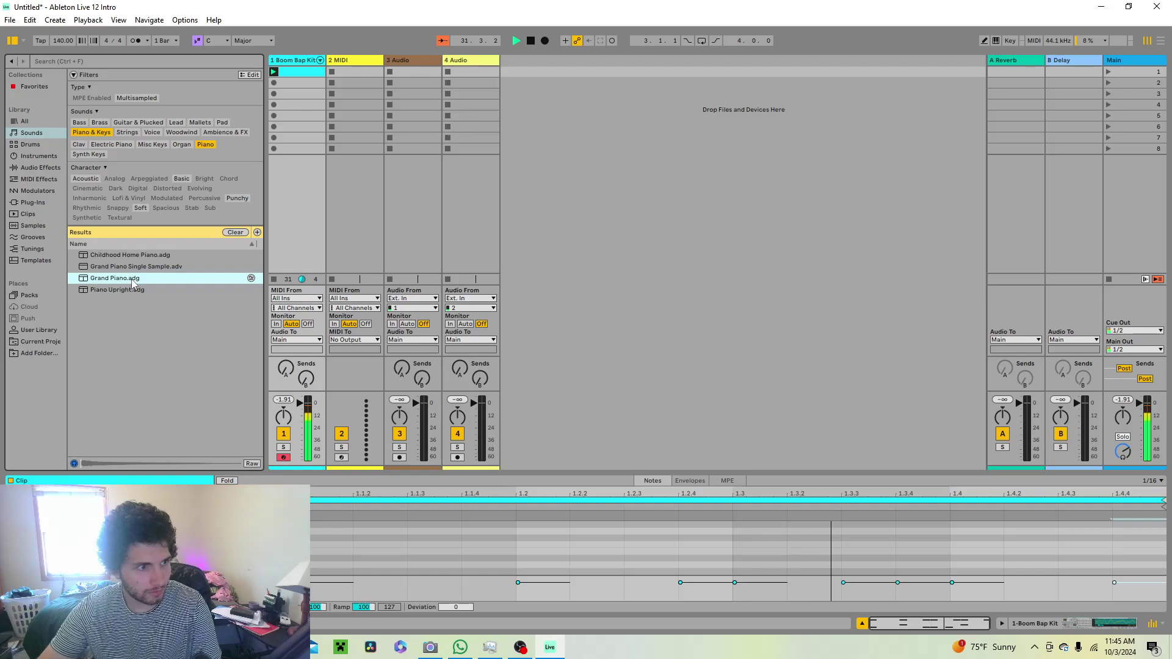
key("shift+Tab")
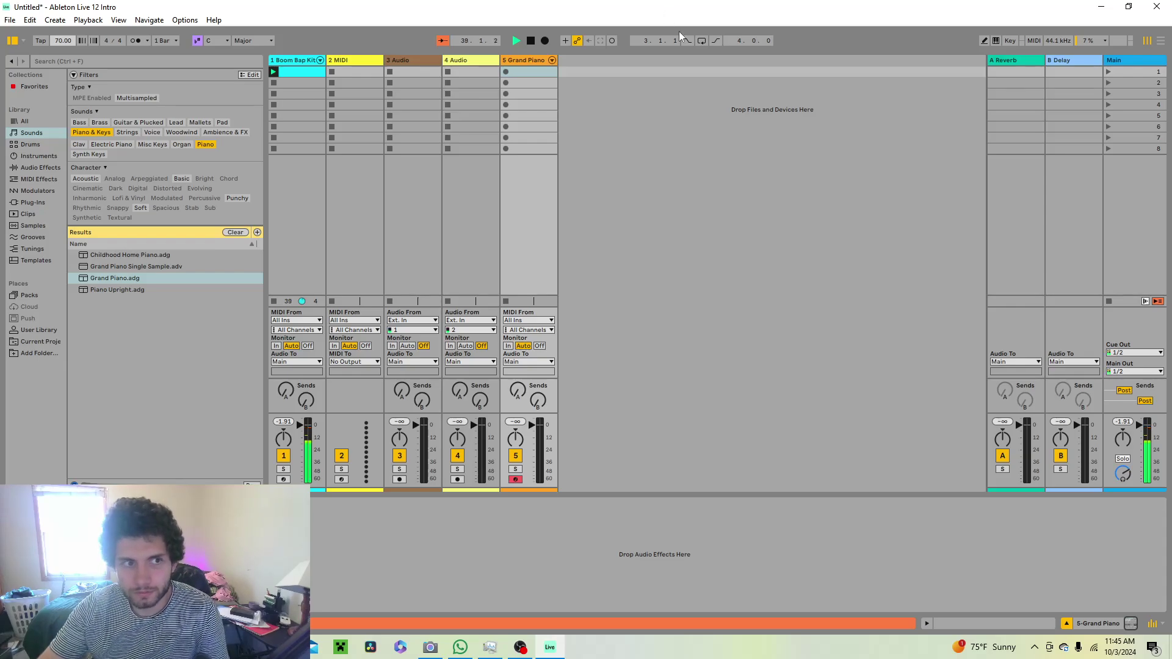
Create a clip in the Grand Piano track's first slot and enter a D2 note at its start, with note preview enabled
double_click(522, 74)
left_click_drag(688, 472, 646, 206)
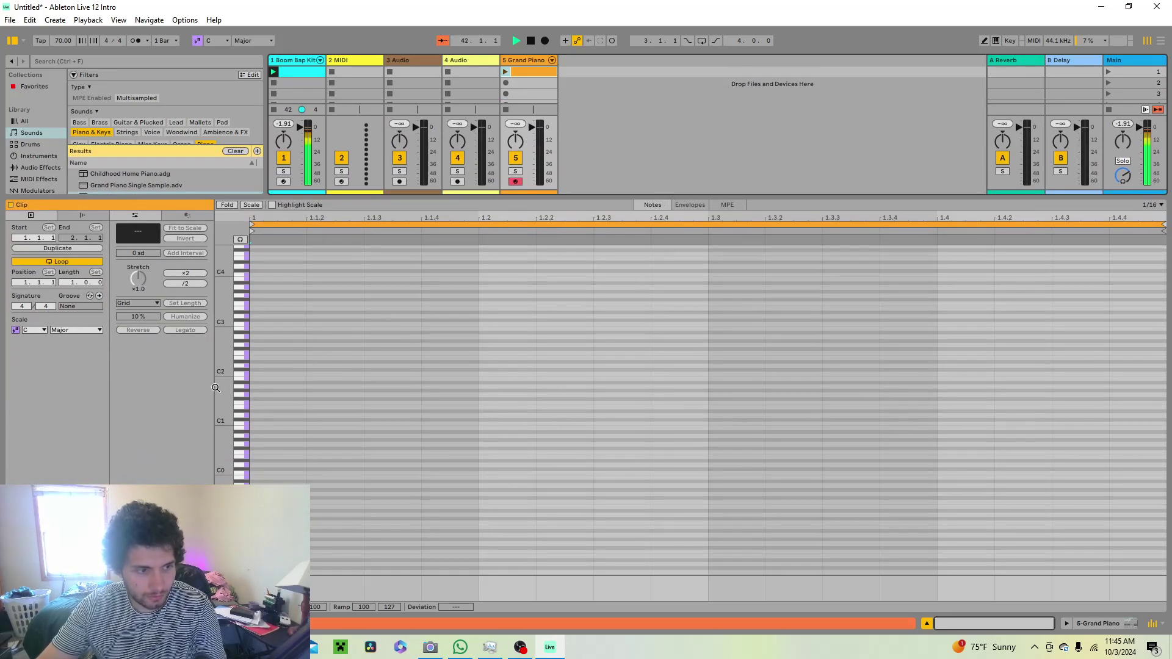
double_click(256, 403)
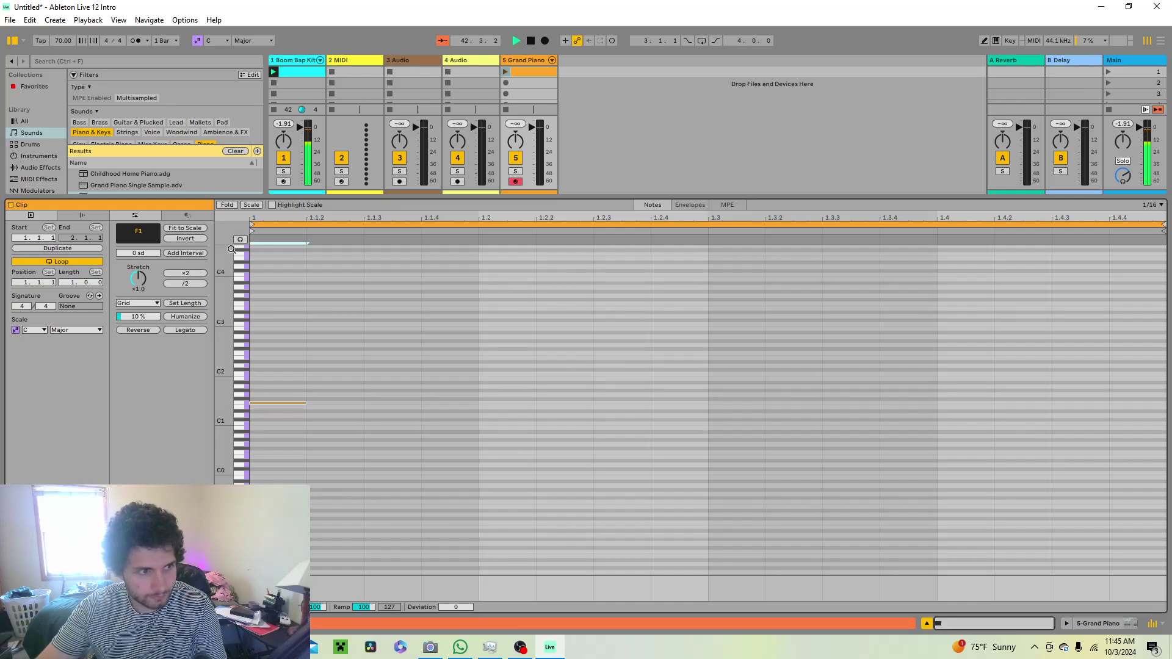
left_click(272, 346)
left_click_drag(274, 403, 275, 351)
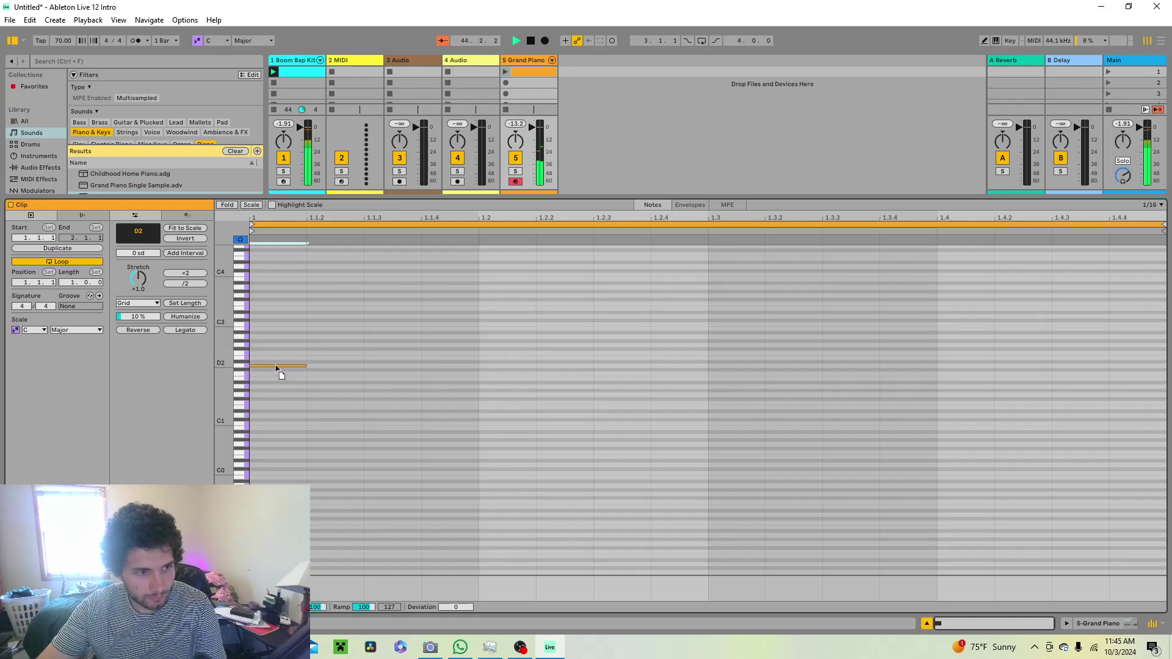
Add a D#2 note at 1.3 in the piano clip and launch the clip alongside the drums
double_click(484, 363)
left_click_drag(483, 362, 599, 384)
left_click_drag(671, 391, 725, 370)
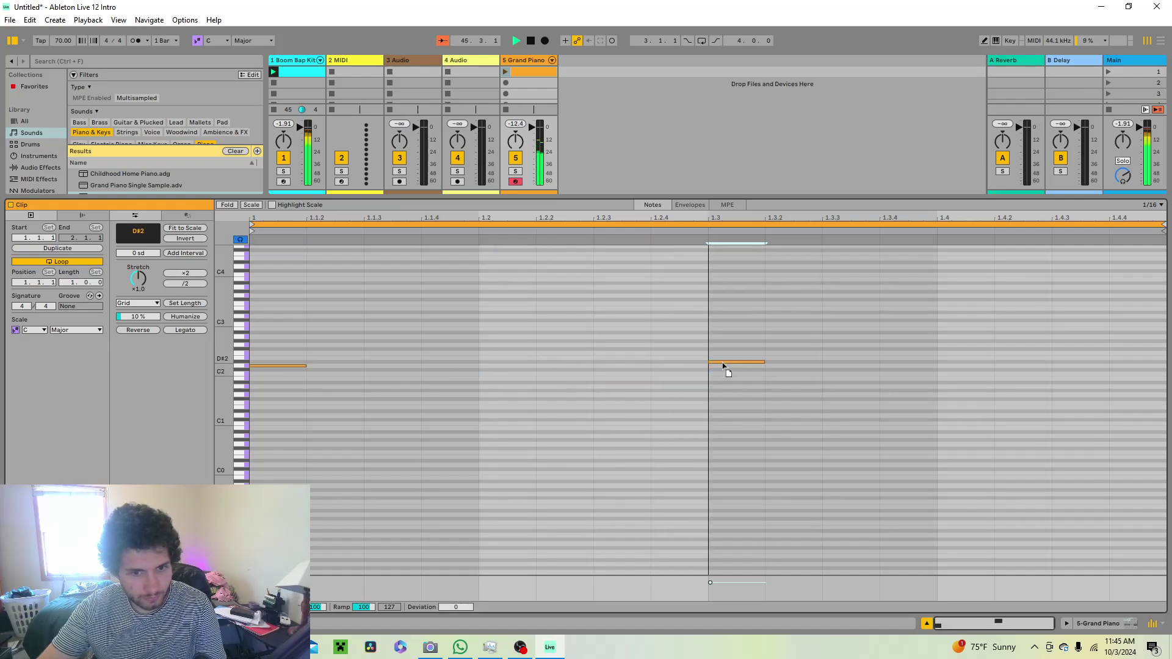
left_click(503, 71)
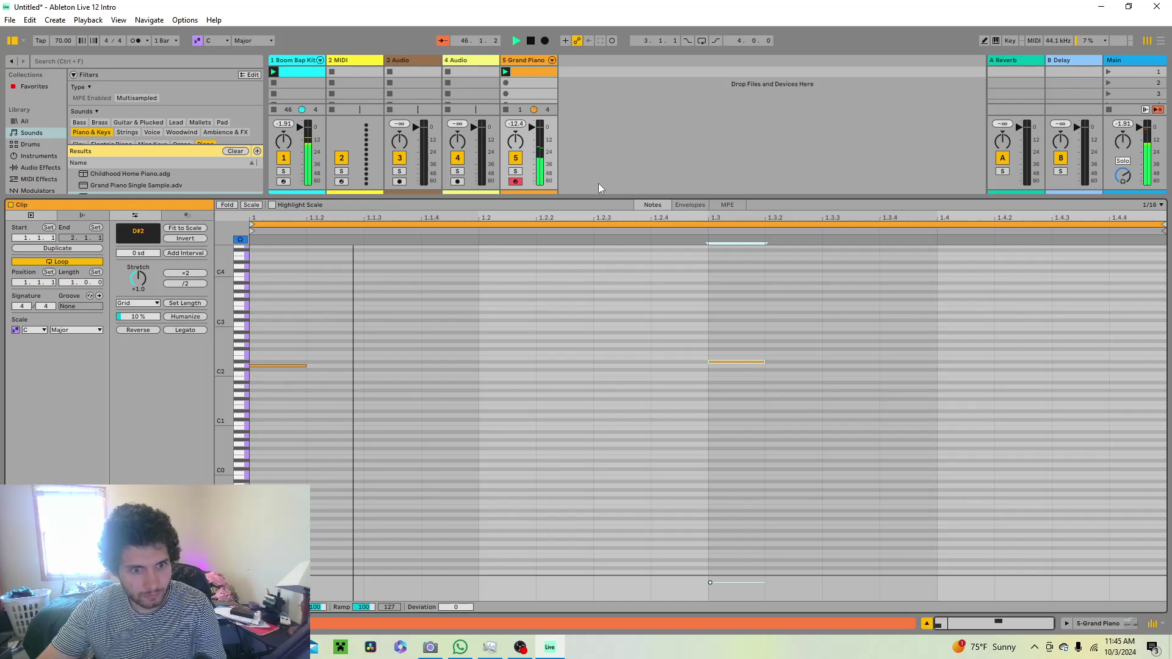
Move the D#2 piano note to 1.2.3 and add a C2 note at 1.4
left_click_drag(728, 361, 617, 365)
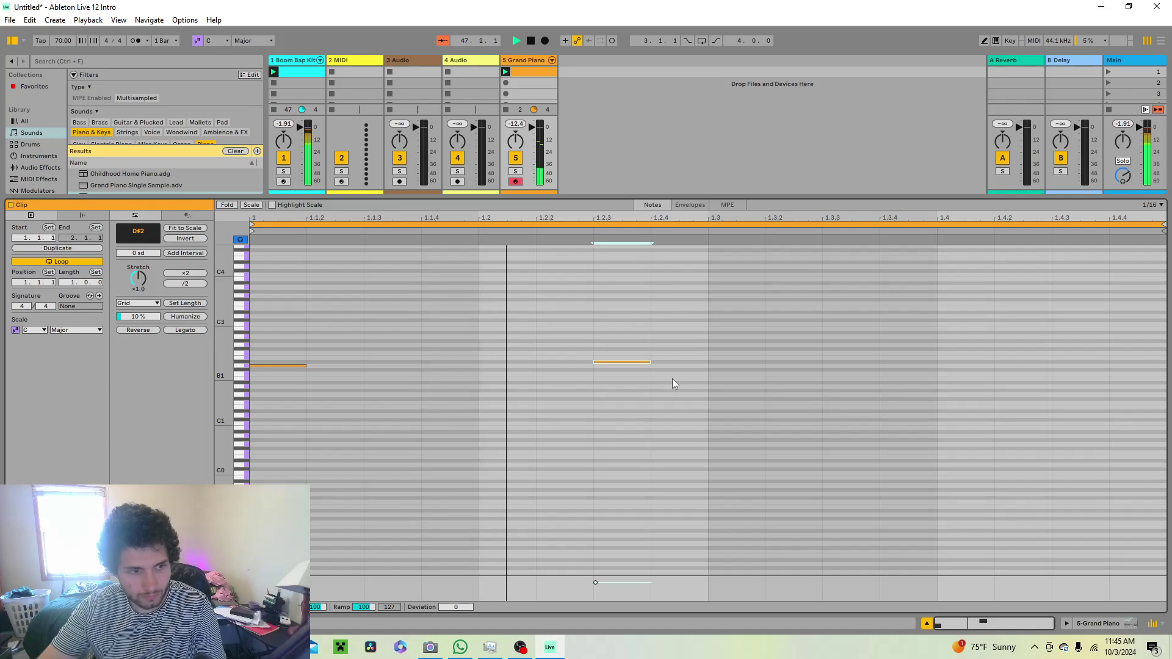
left_click(943, 375)
double_click(943, 375)
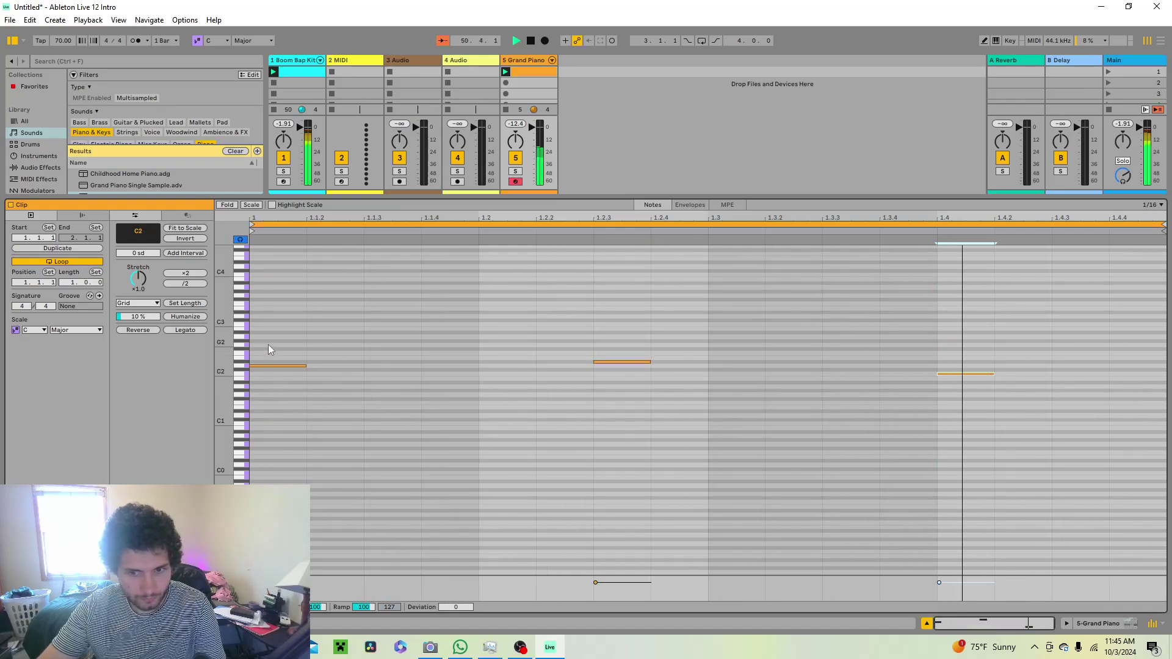
Lengthen all three piano notes together so that each one sustains until the start of the next
key("ctrl+a")
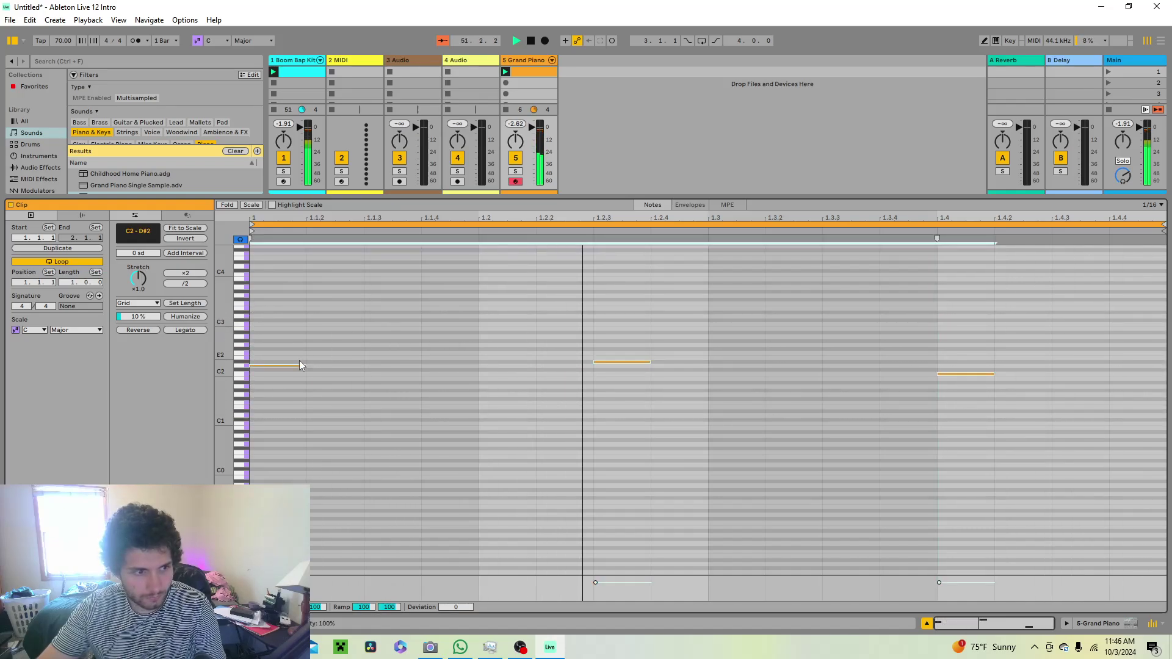
left_click_drag(308, 367, 565, 394)
left_click(566, 392)
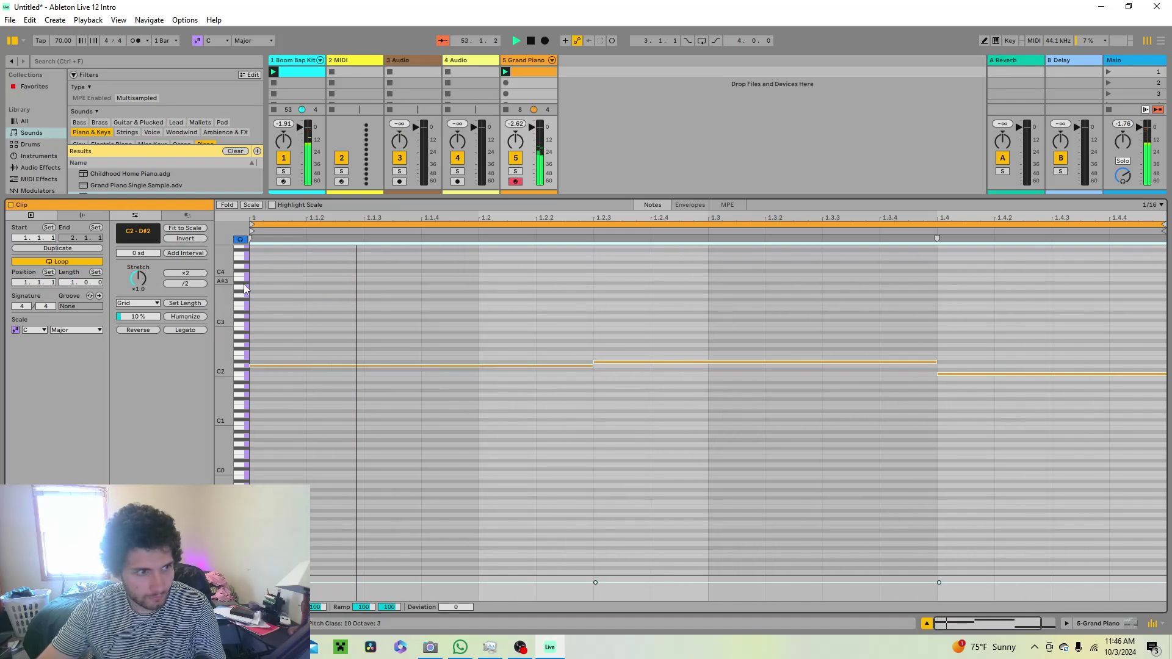
Transpose the three selected piano notes down two octaves, to the C0–D#0 range
key("Down")
key("Down")
key("Down")
key("Down")
key("Down")
key("Down")
key("Down")
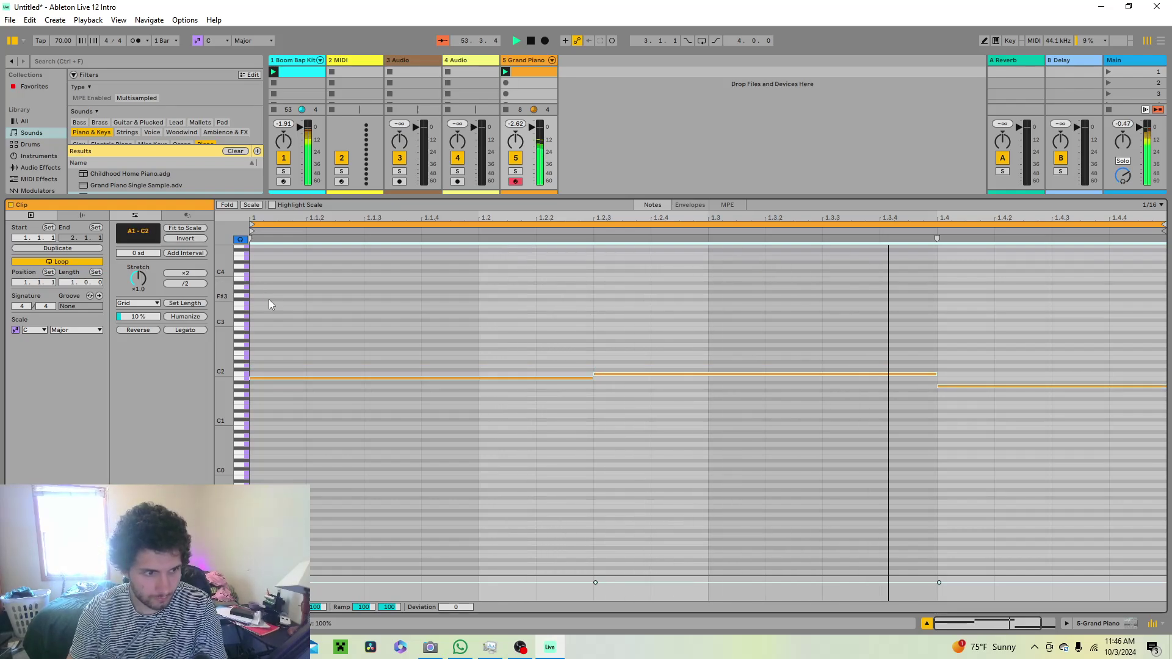
key("Down")
key("Down")
key("Down")
key("Down")
key("Down")
key("Down")
key("Down")
key("Down")
key("Down")
key("Down")
key("Down")
key("Down")
key("Down")
key("Down")
key("Down")
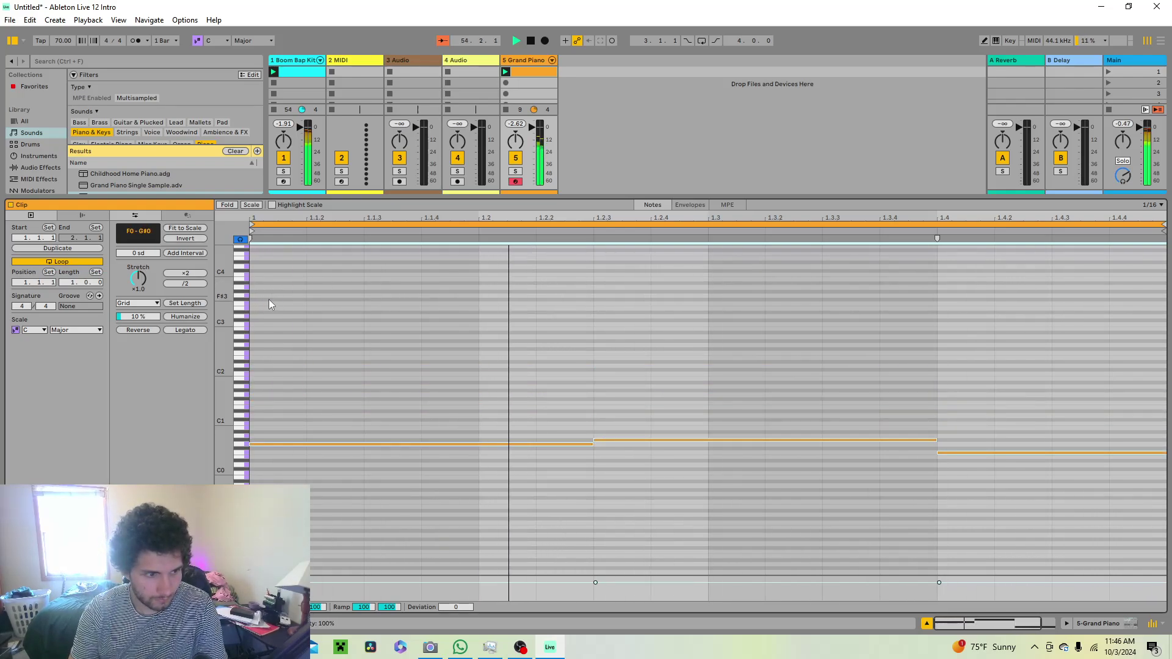
key("Down")
key("Down")
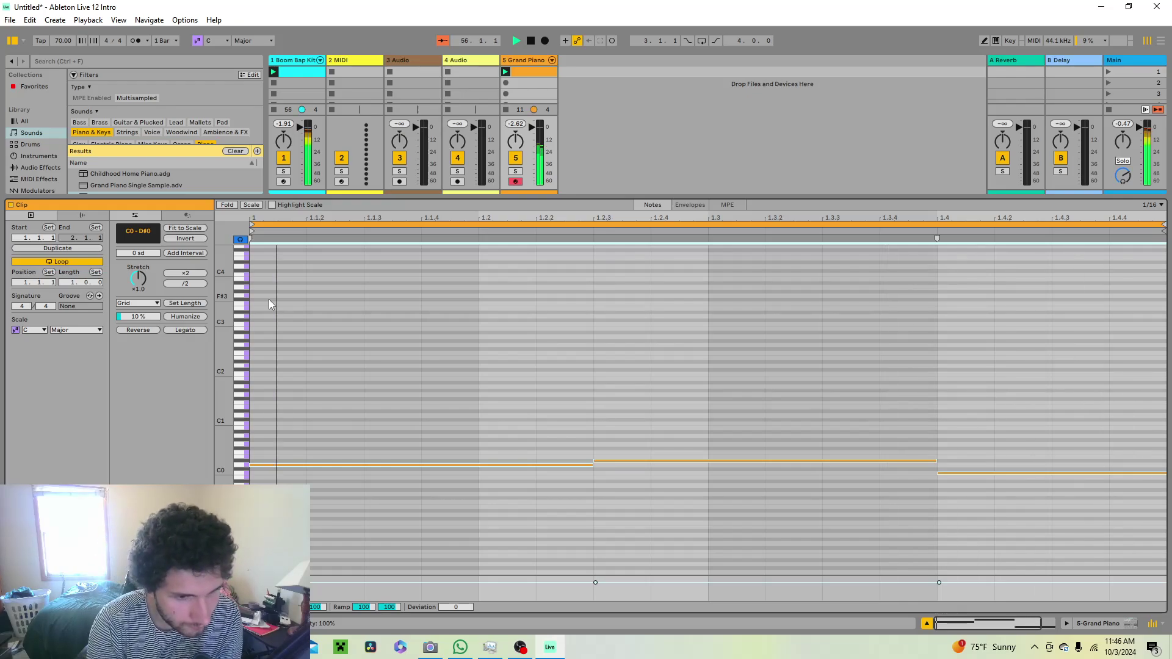
Duplicate the three bass notes and stack the copies above the originals, one at C1–D#1 and one at C2–D#2
key("super+d")
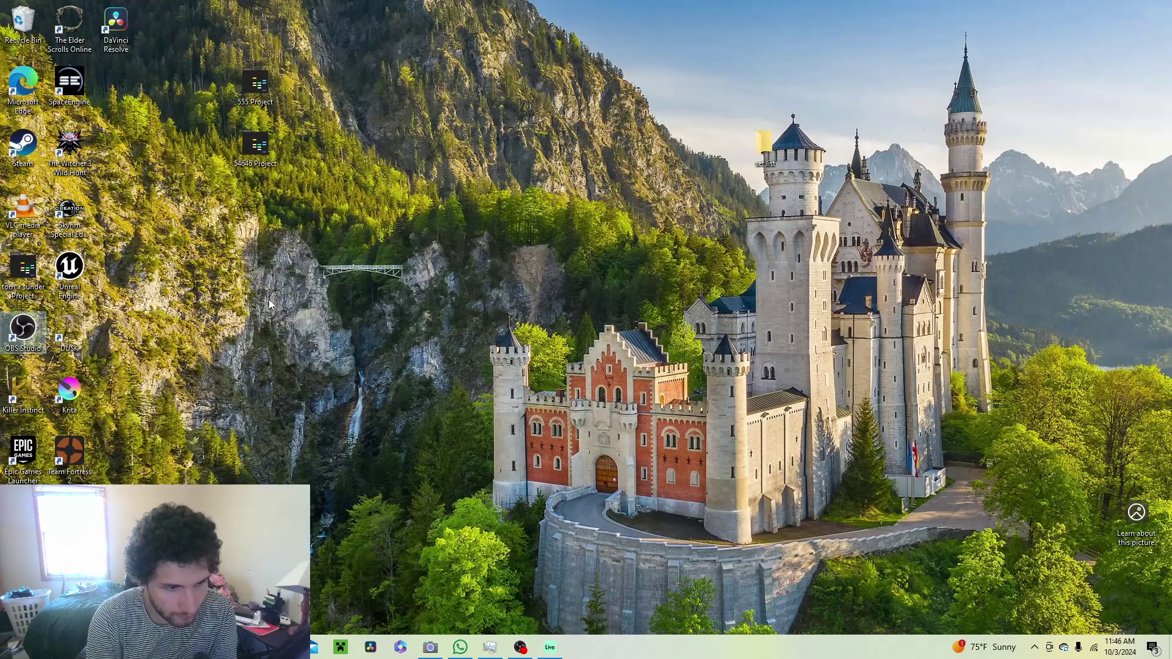
left_click(550, 647)
left_click_drag(327, 385, 1160, 609)
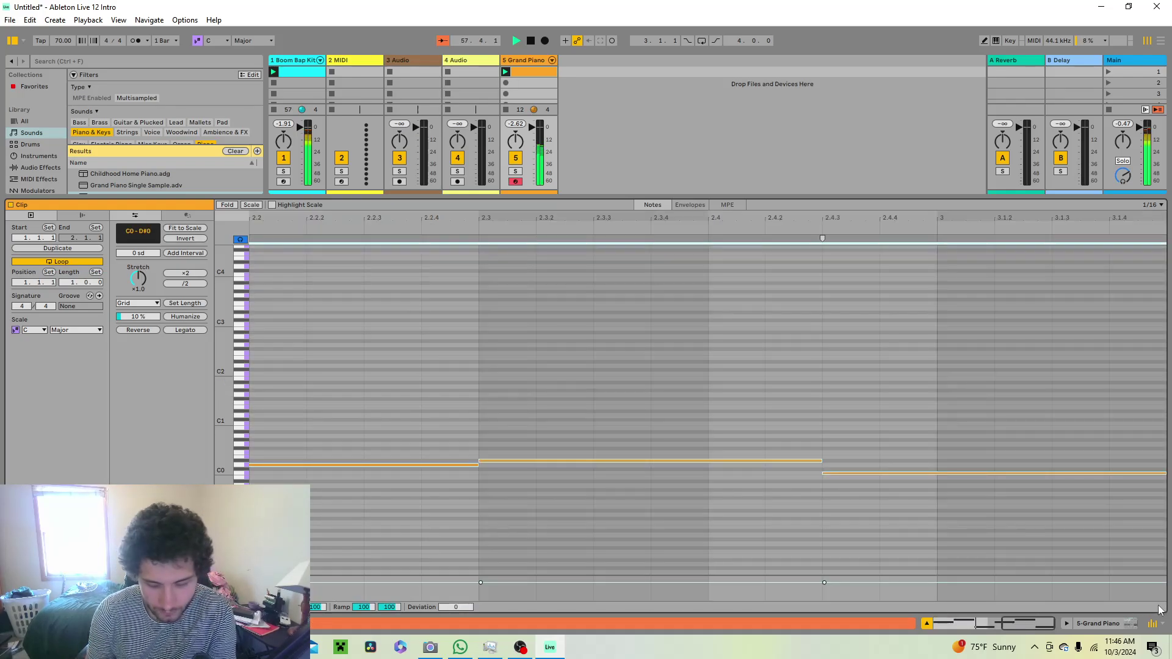
key("shift+Up")
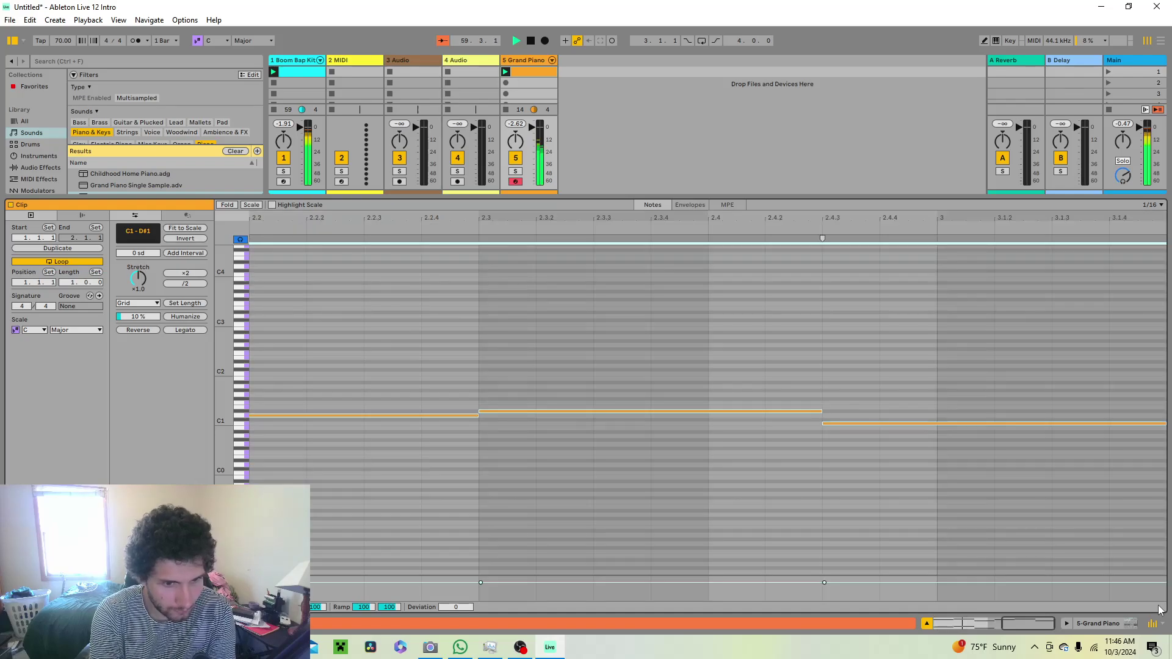
key("Up")
key("Up")
key("Up")
key("Up")
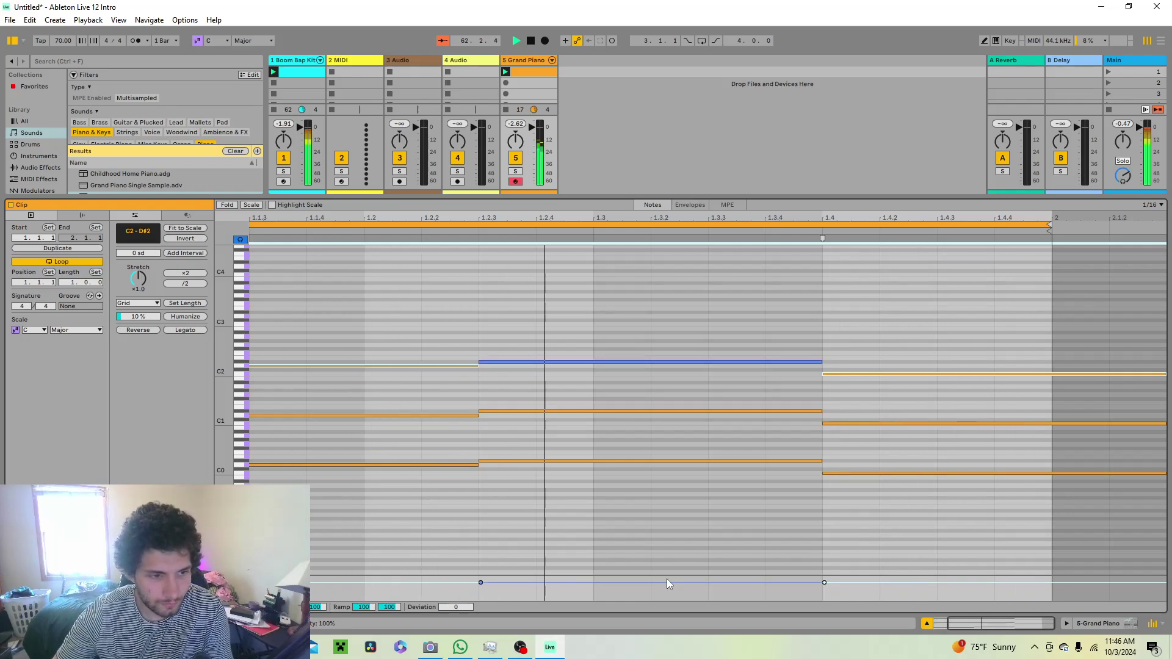
Build a three-note chord of sixteenth notes at 1.1.3 with A#2, D3 and G3, and select it
scroll(328, 365, "up", 1)
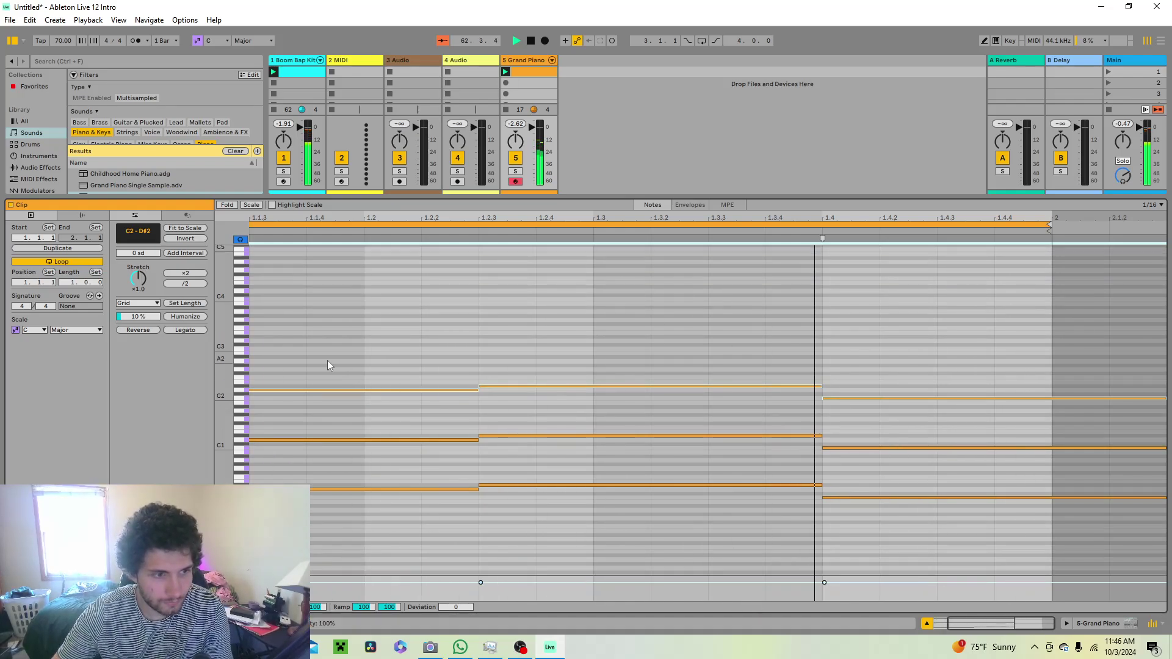
double_click(283, 354)
double_click(286, 348)
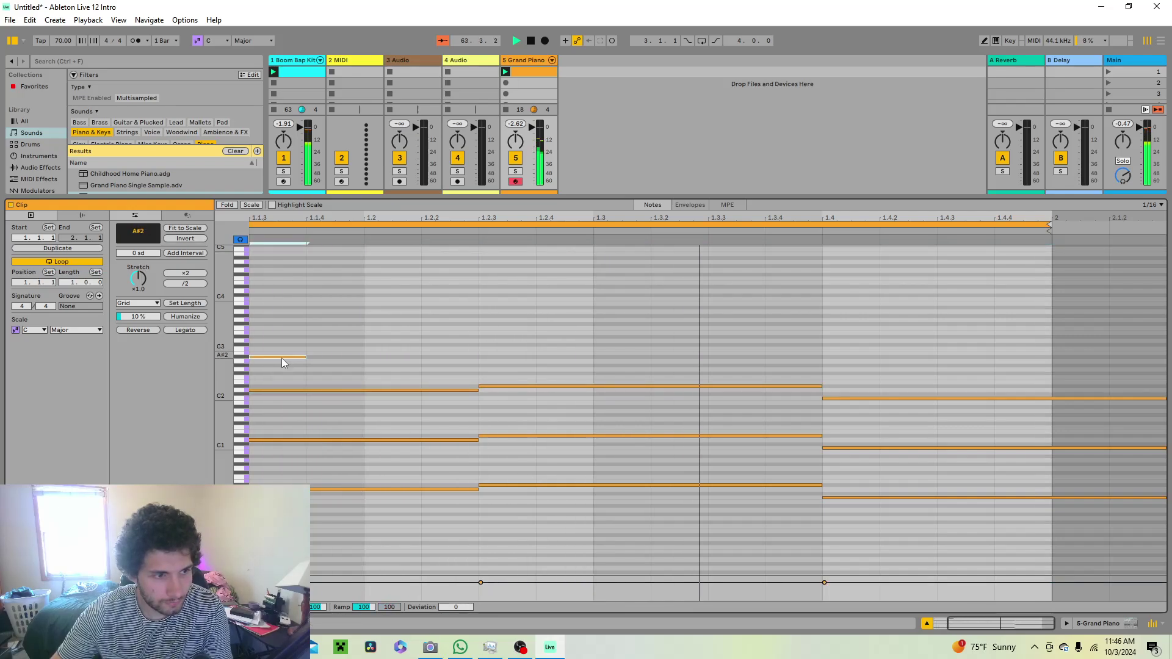
left_click_drag(289, 352, 293, 344)
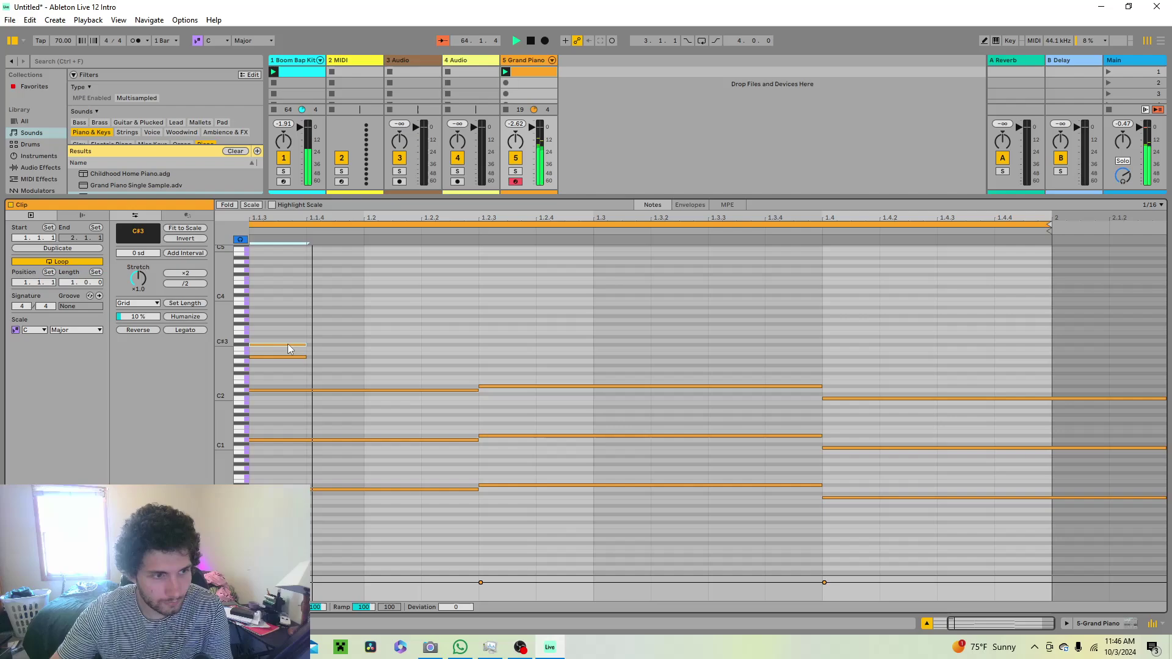
double_click(301, 329)
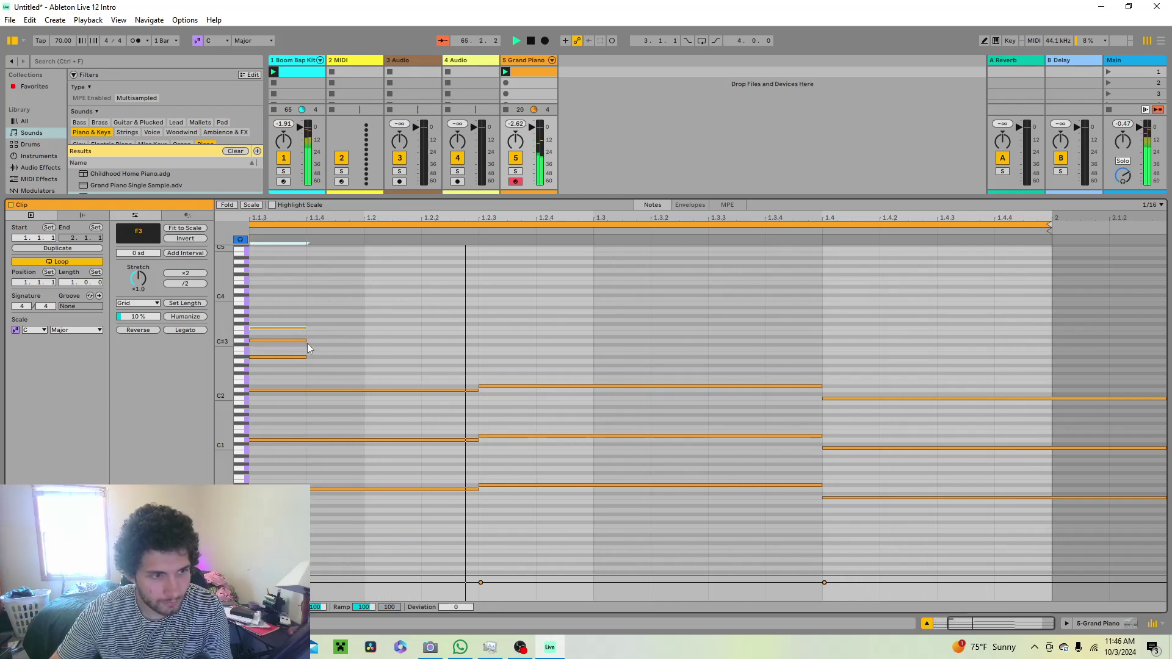
left_click_drag(302, 331, 305, 364)
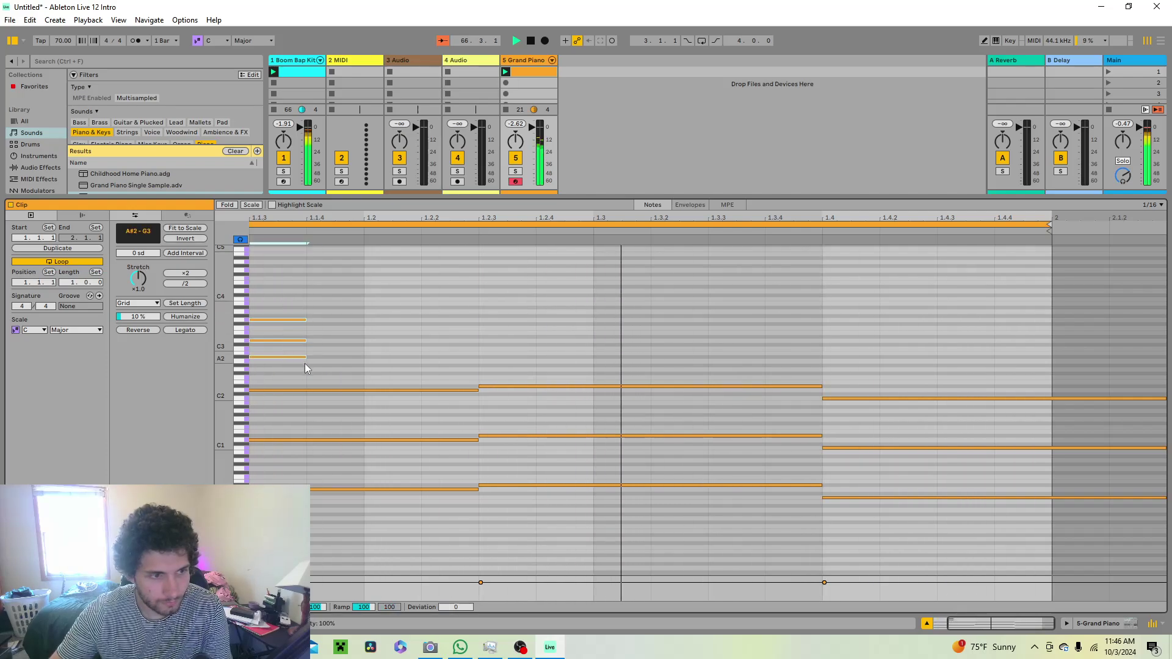
Copy the chord at 1.1.3 to beat 1.2 and to the very start of the clip
key("ctrl+d")
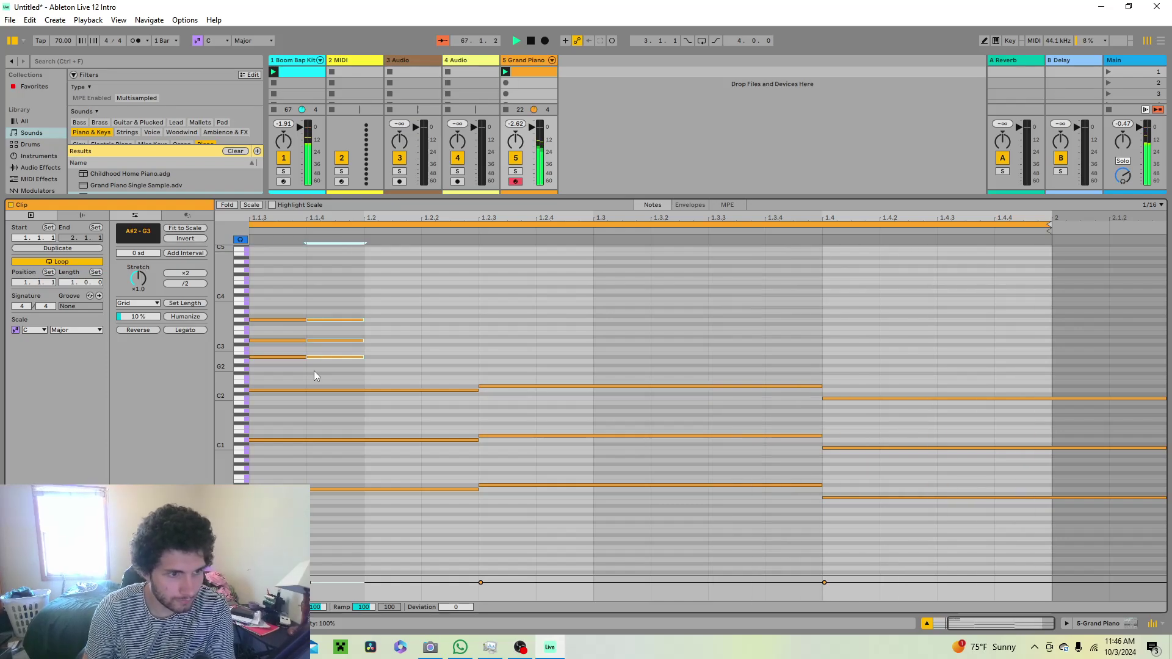
key("Right")
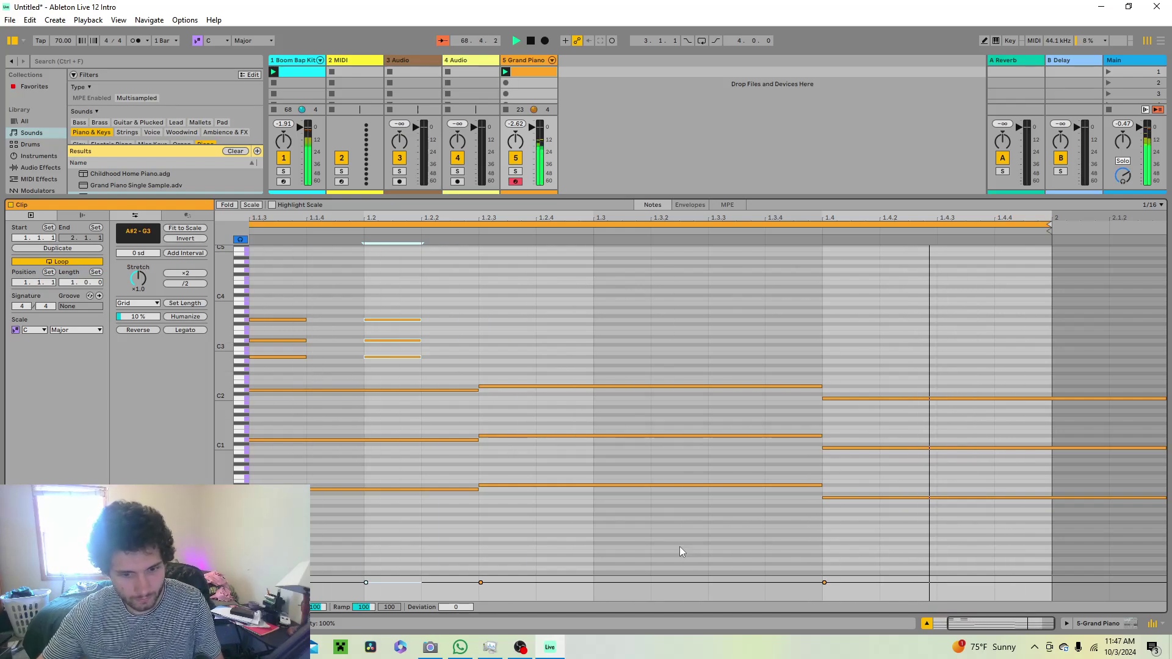
left_click_drag(973, 629, 961, 630)
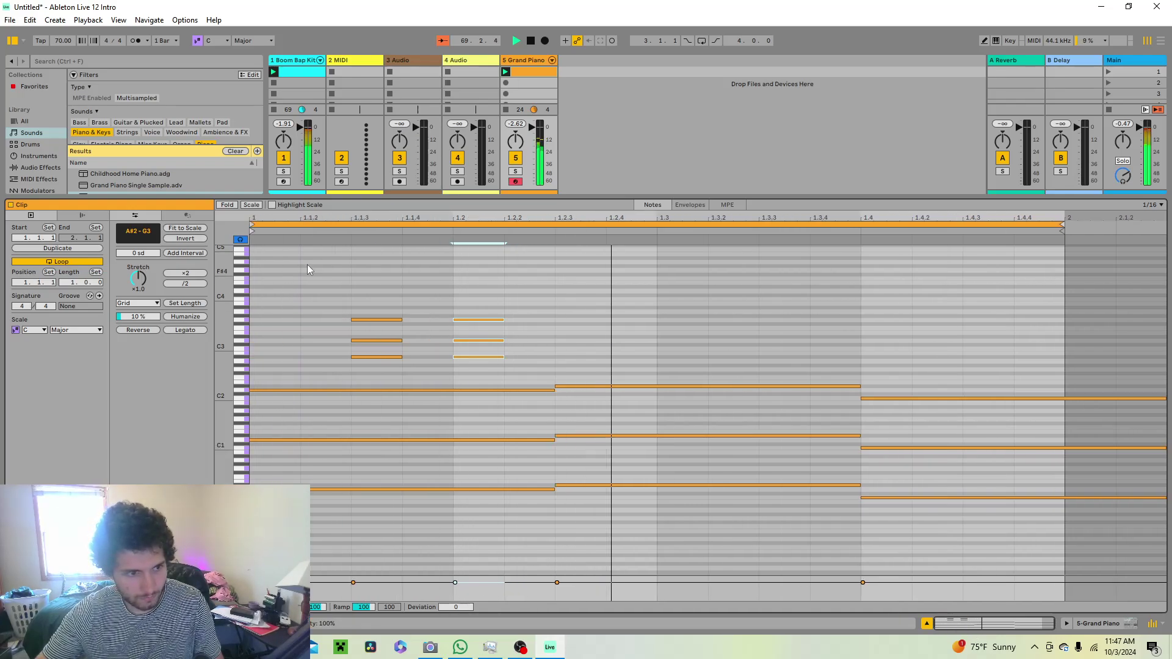
left_click_drag(360, 274, 397, 375)
key("ctrl+f")
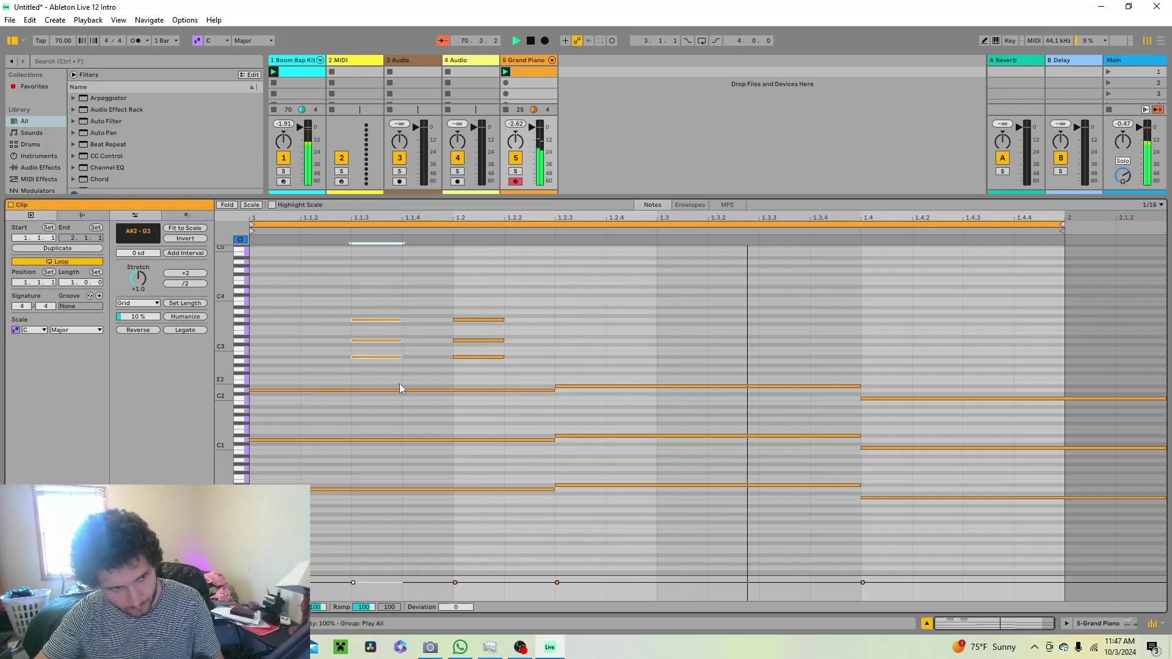
left_click_drag(399, 383, 383, 328)
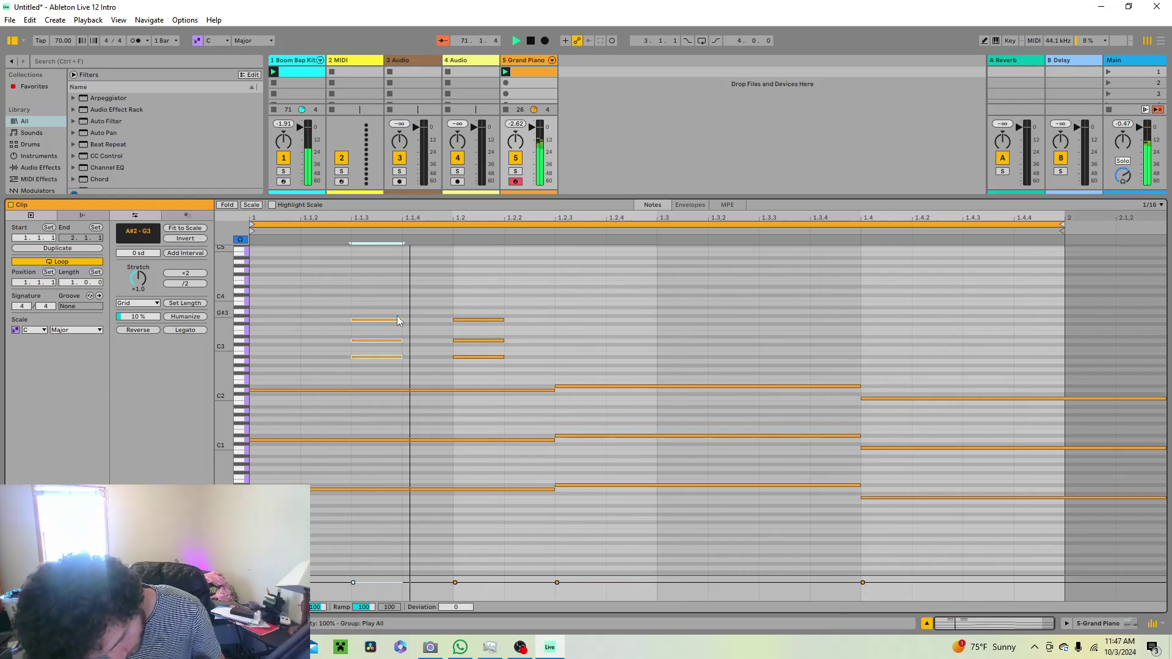
key("ctrl+f")
left_click_drag(385, 305, 398, 360)
key("ctrl+d")
key("Left")
key("Left")
key("Left")
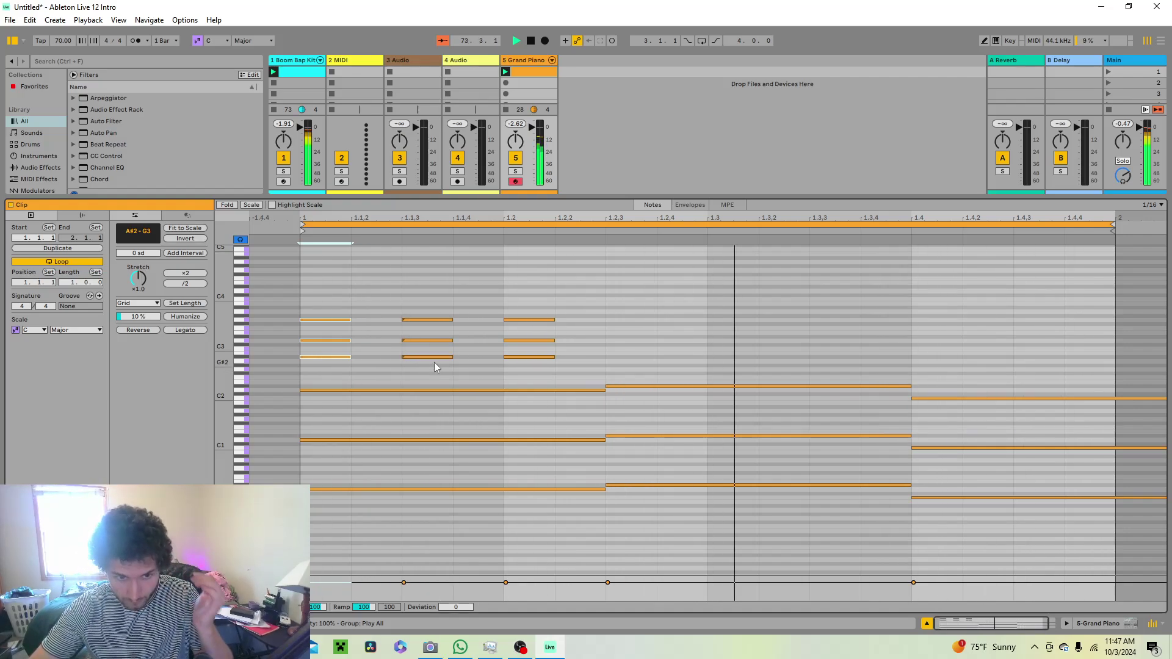
left_click(534, 333)
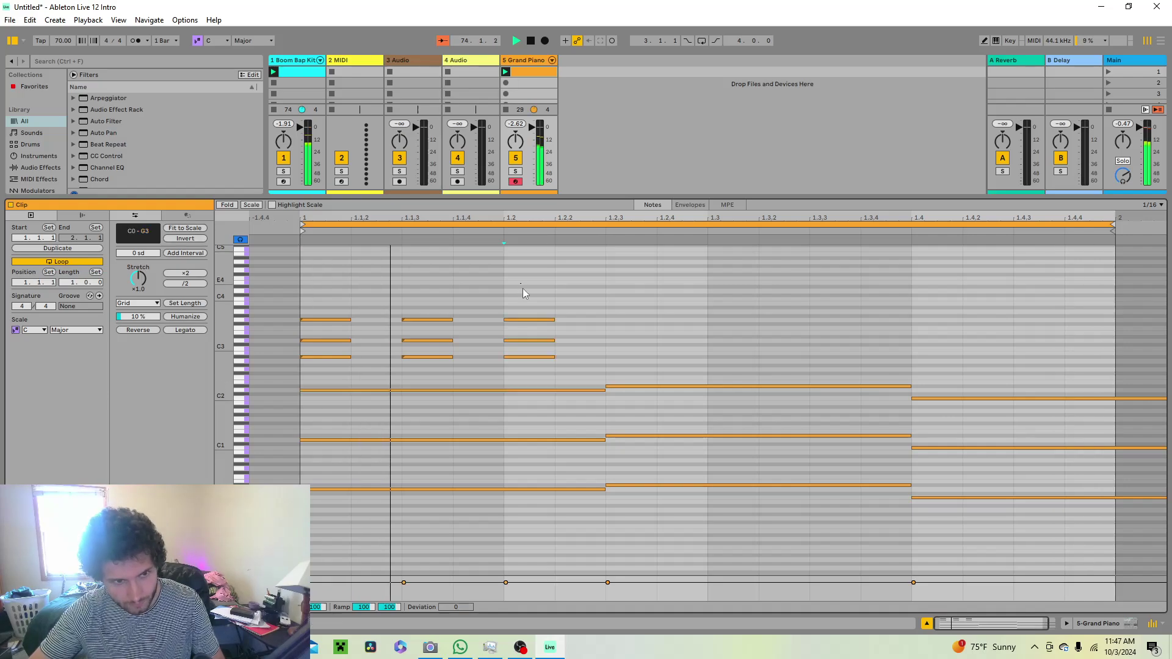
left_click_drag(523, 288, 531, 371)
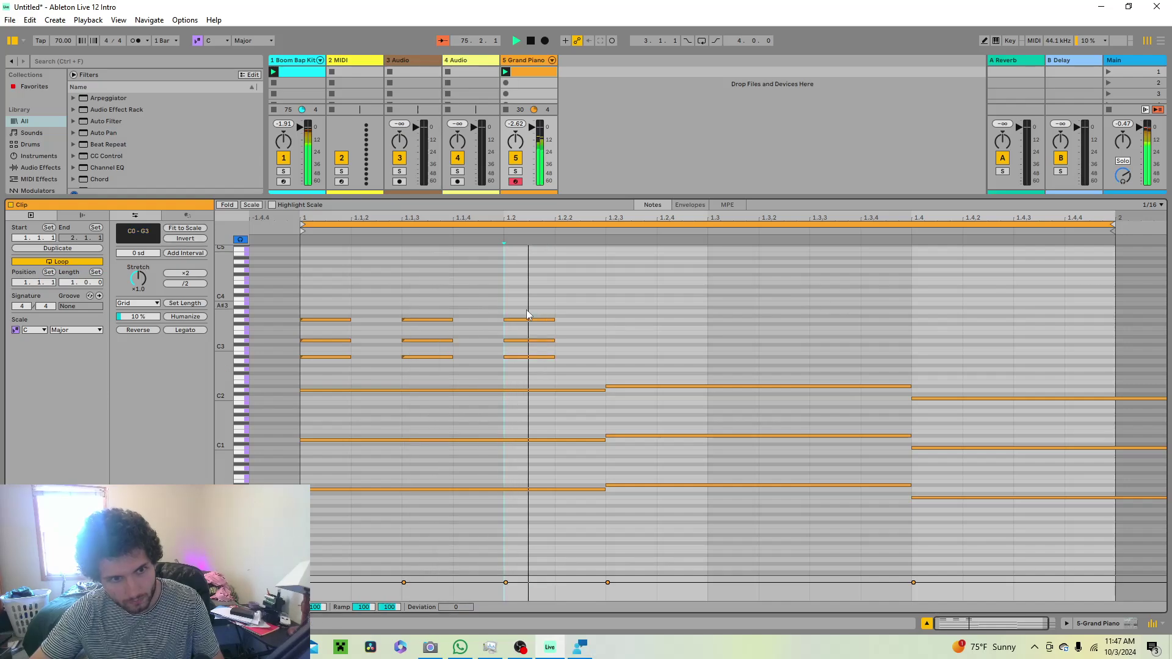
left_click_drag(513, 299, 548, 374)
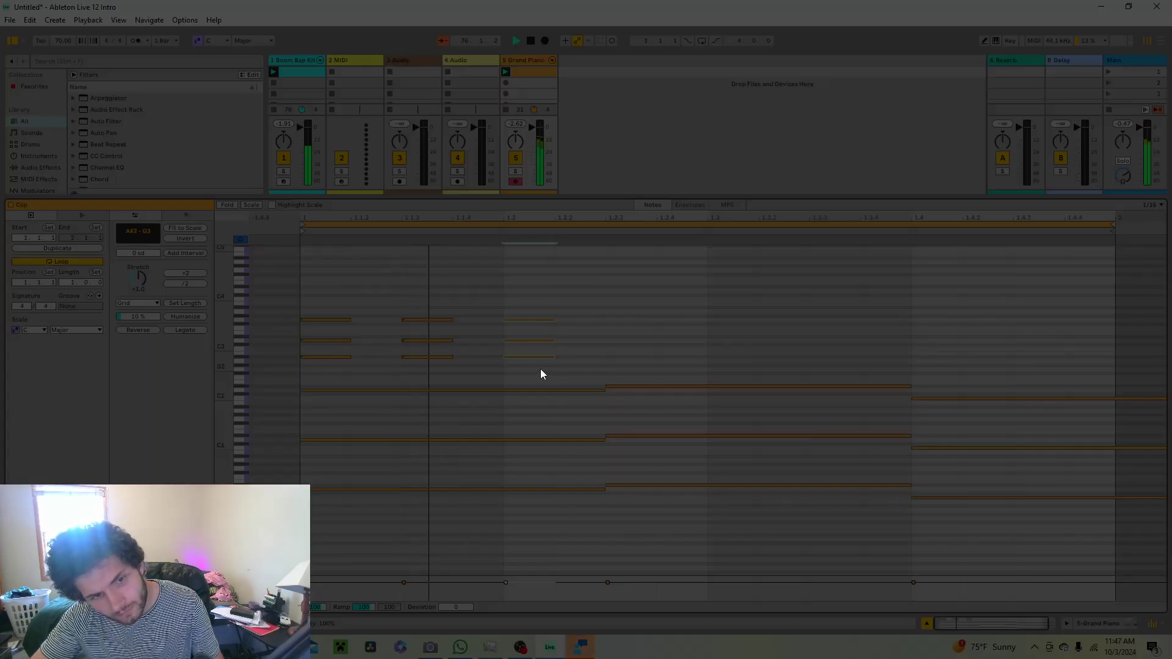
left_click(576, 310)
key("super+f")
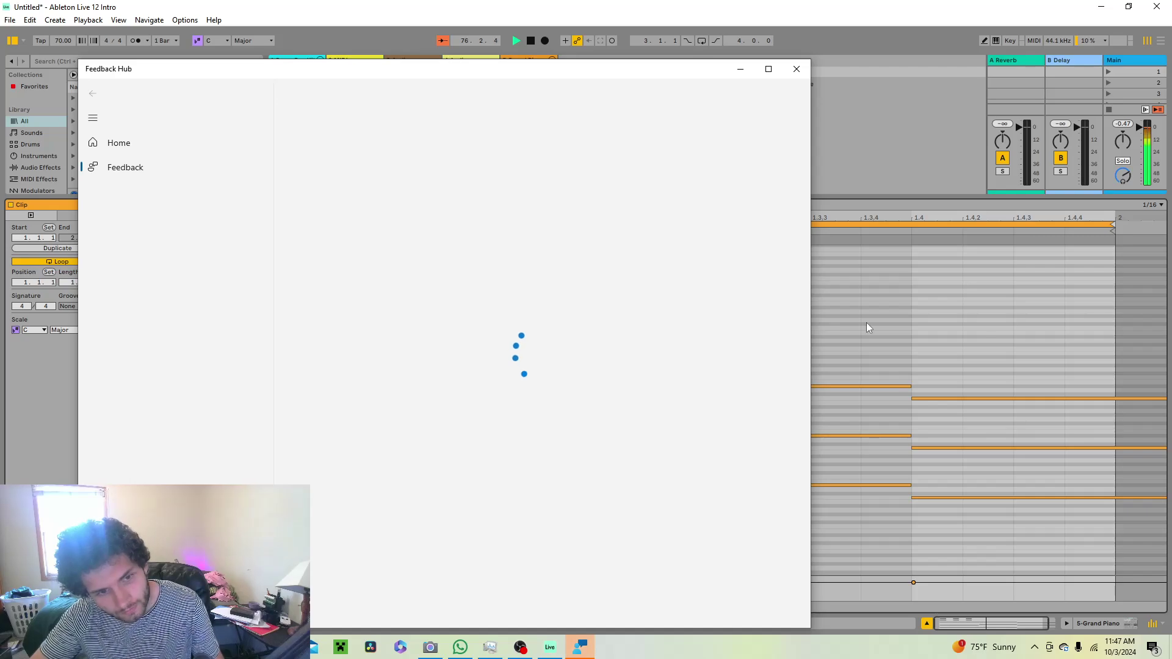
left_click(865, 333)
double_click(866, 332)
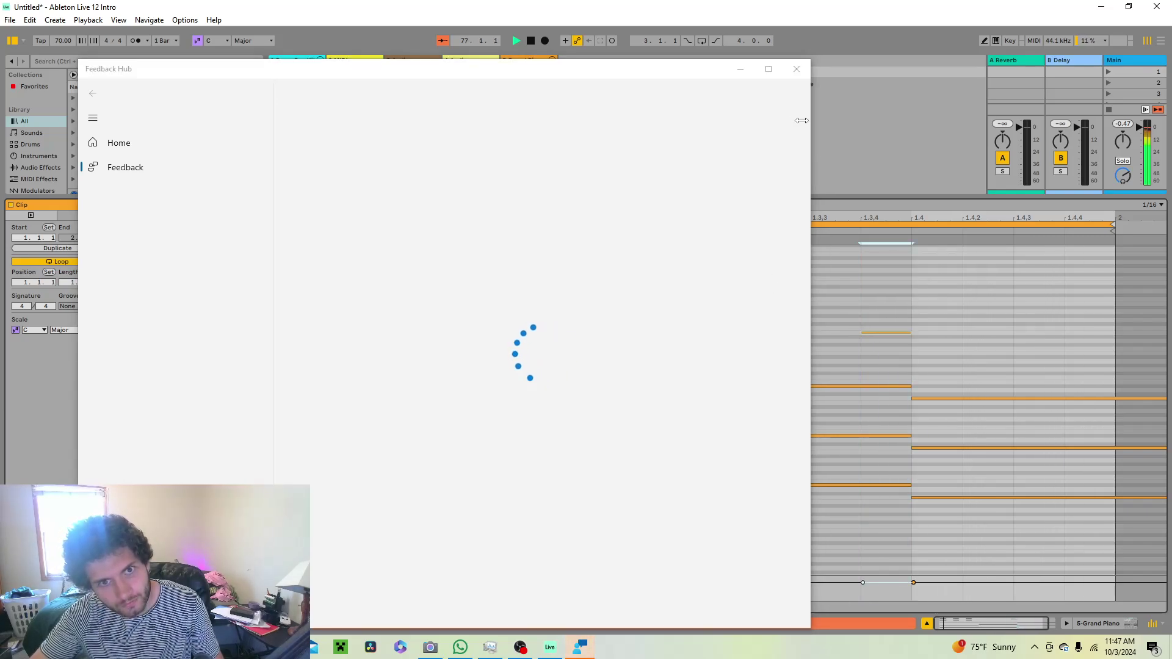
left_click(796, 69)
Repeat the chord at 1.2 on every following eighth note, at 1.2.3, 1.3, 1.3.3, 1.4 and 1.4.3
left_click_drag(552, 264, 556, 386)
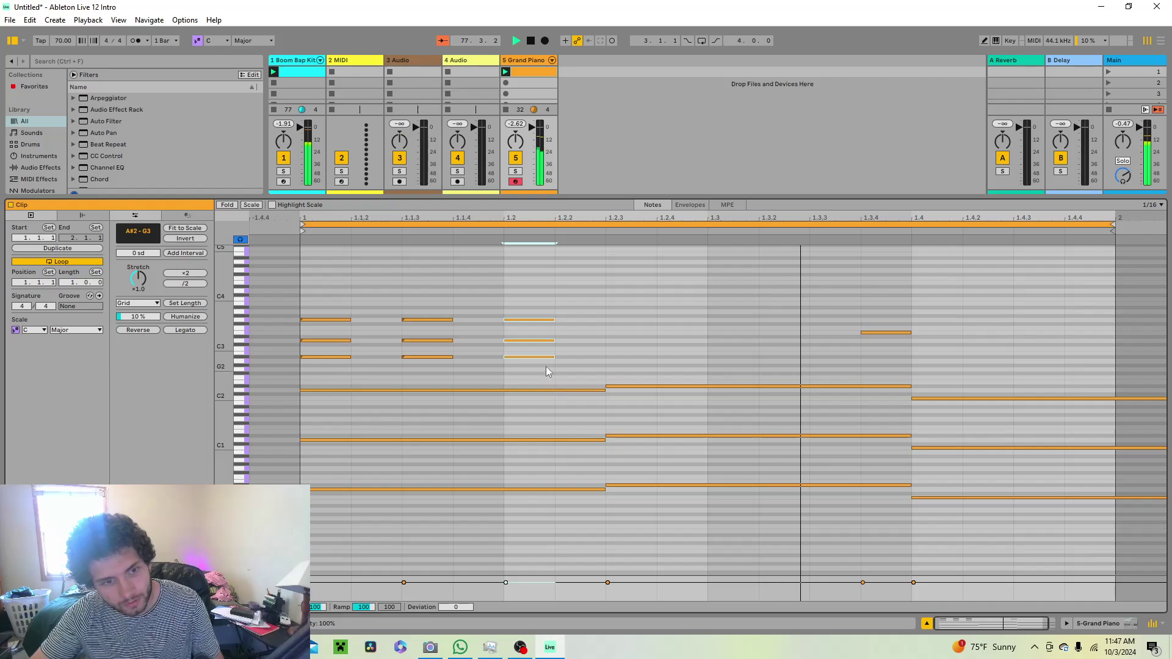
left_click_drag(548, 288, 575, 360)
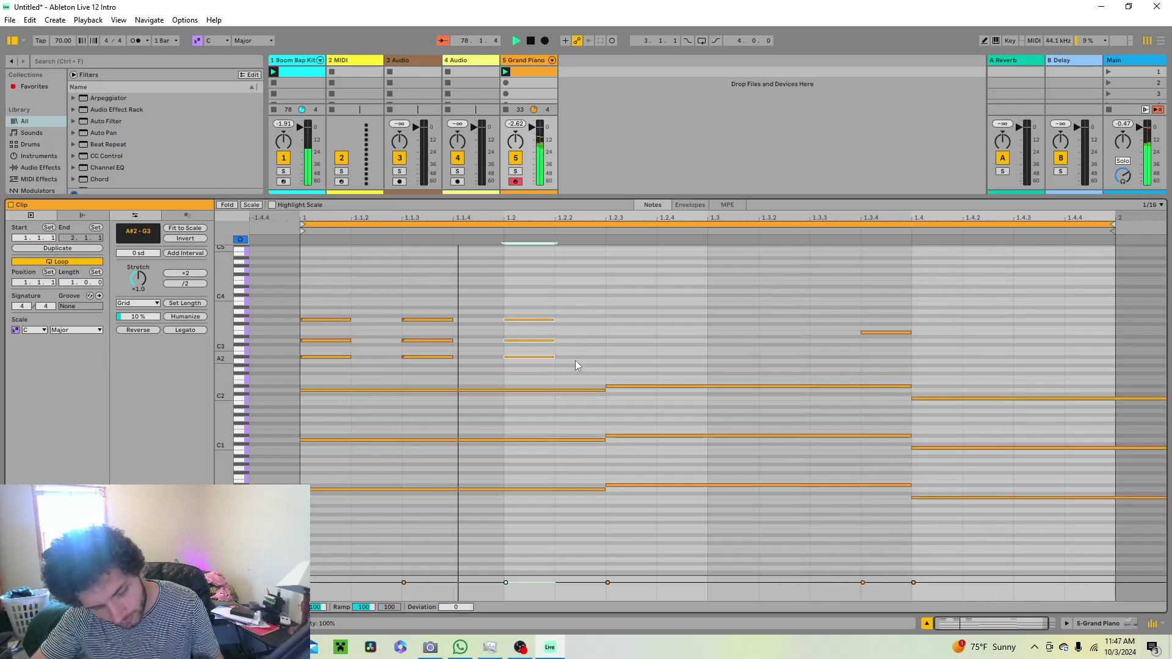
key("ctrl+d")
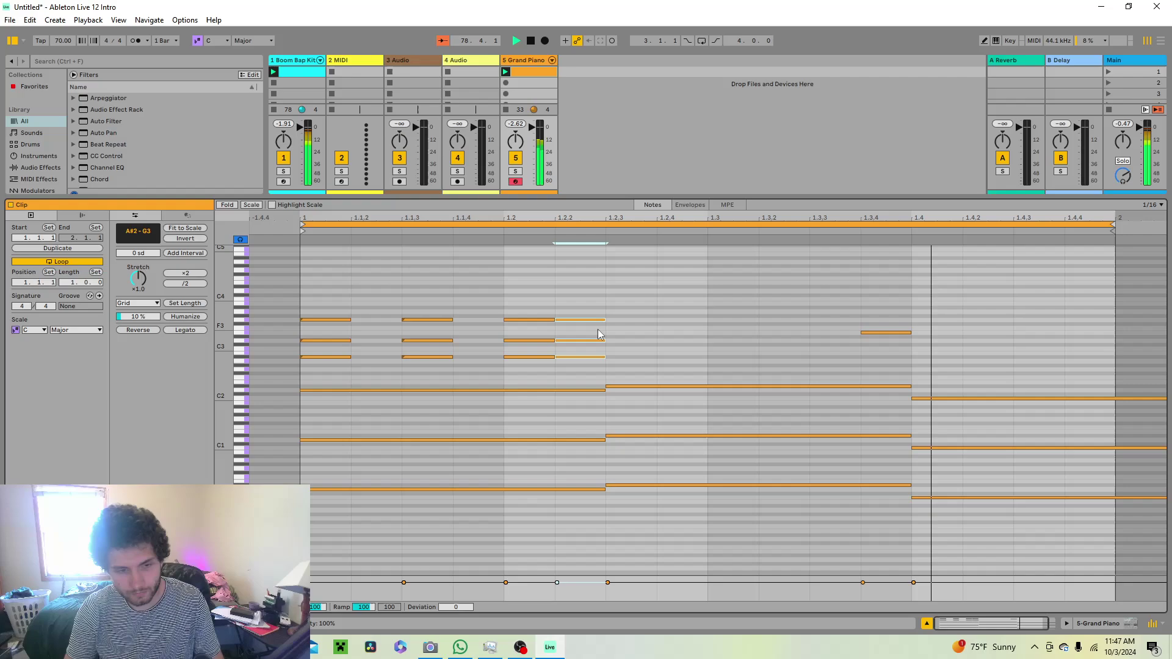
key("Right")
key("ctrl+d")
key("Right")
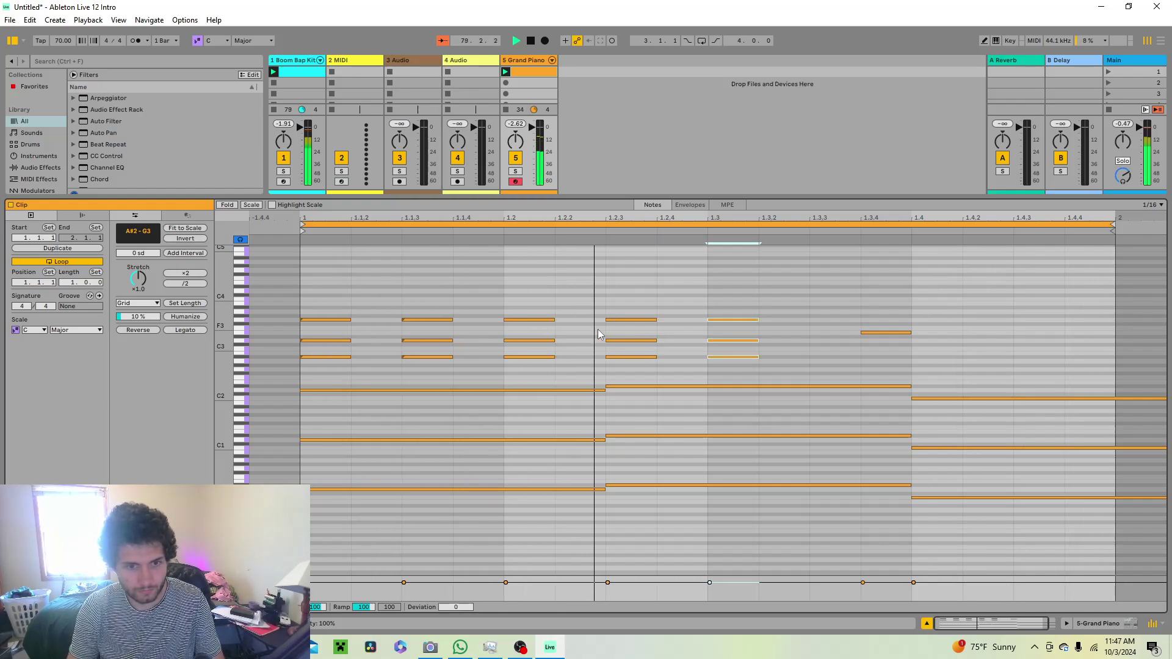
key("ctrl+d")
key("Right")
key("ctrl+d")
key("Right")
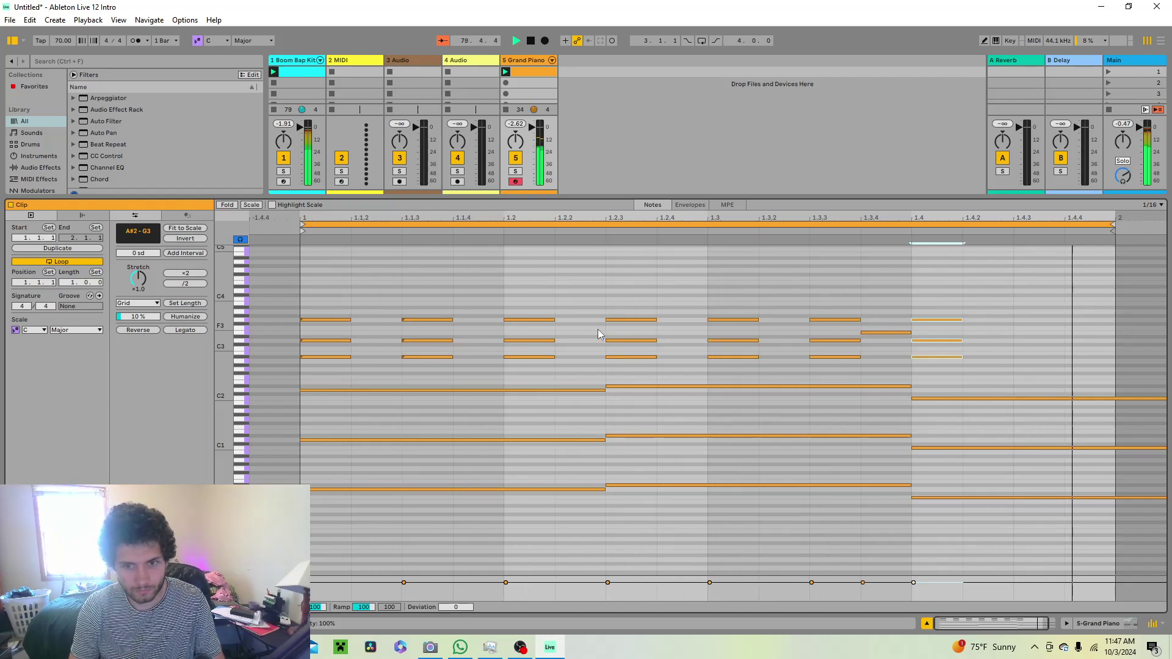
key("ctrl+d")
key("Right")
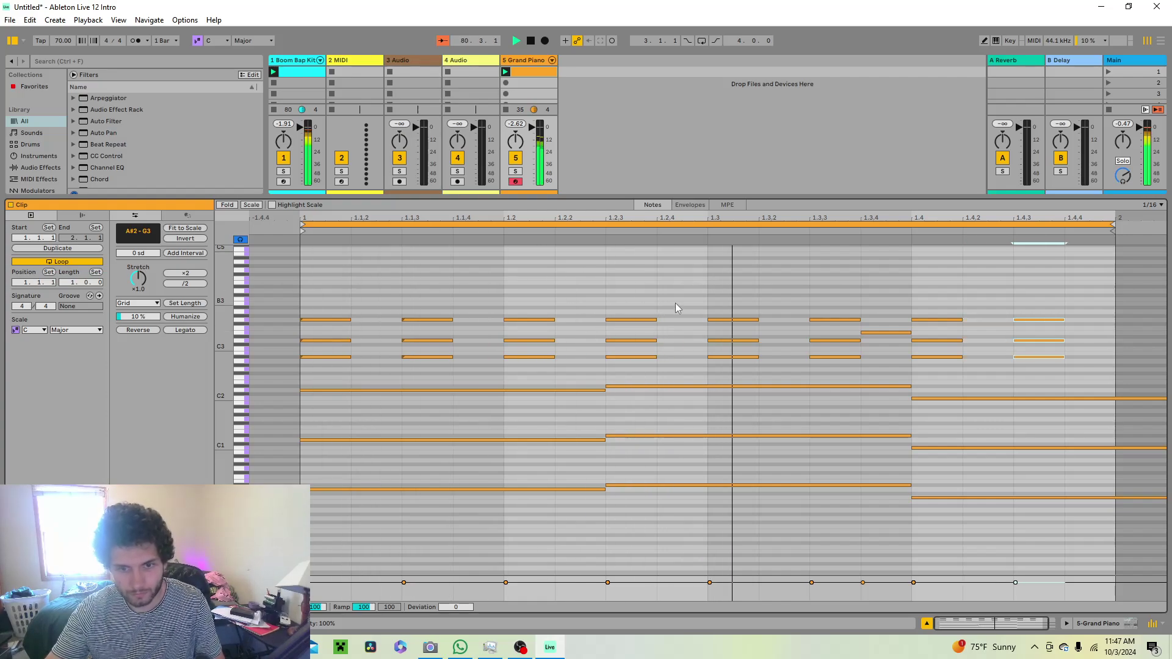
Delete the stray note at 1.3.4 and change the top note of the last three chords from G3 to A3
double_click(885, 333)
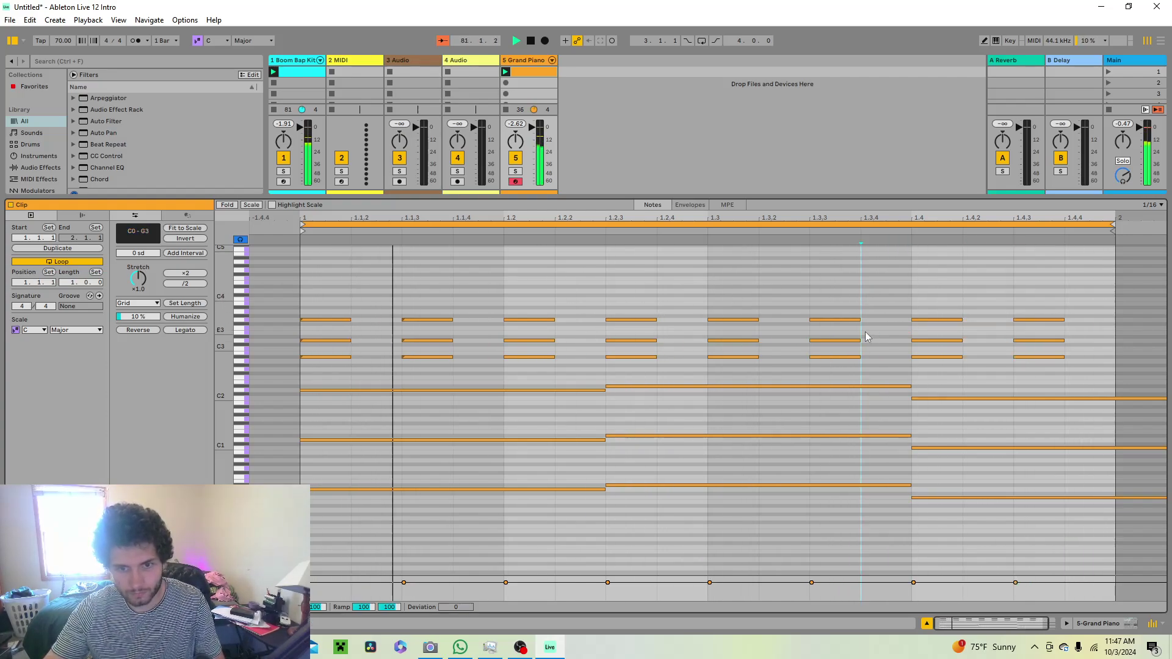
double_click(847, 313)
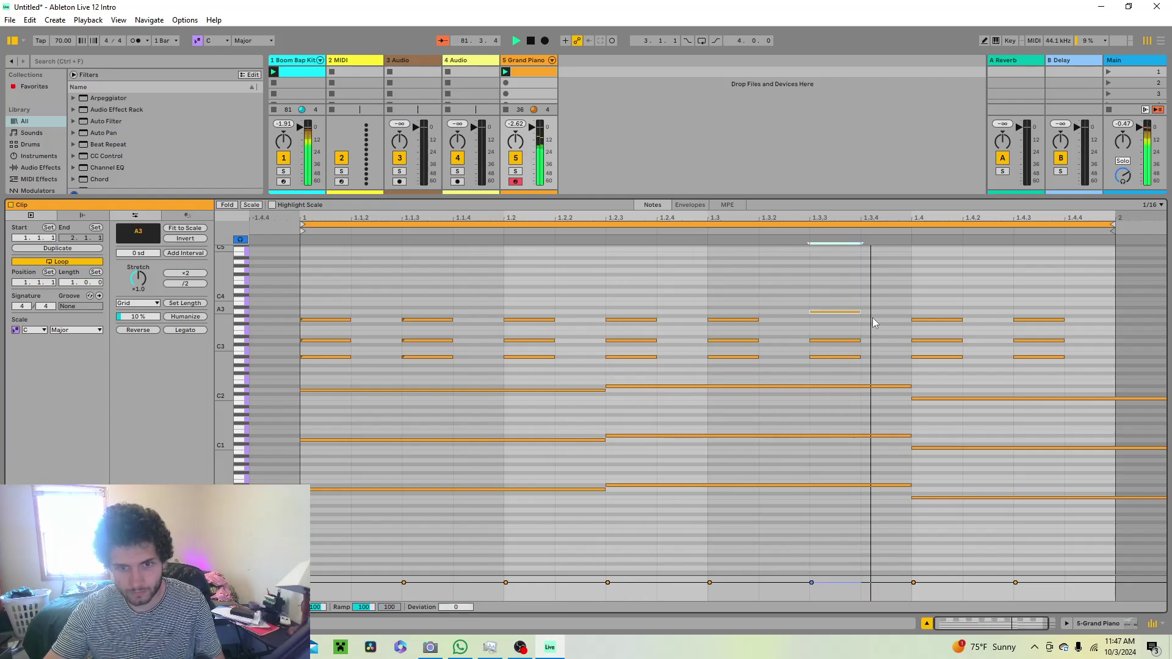
double_click(936, 313)
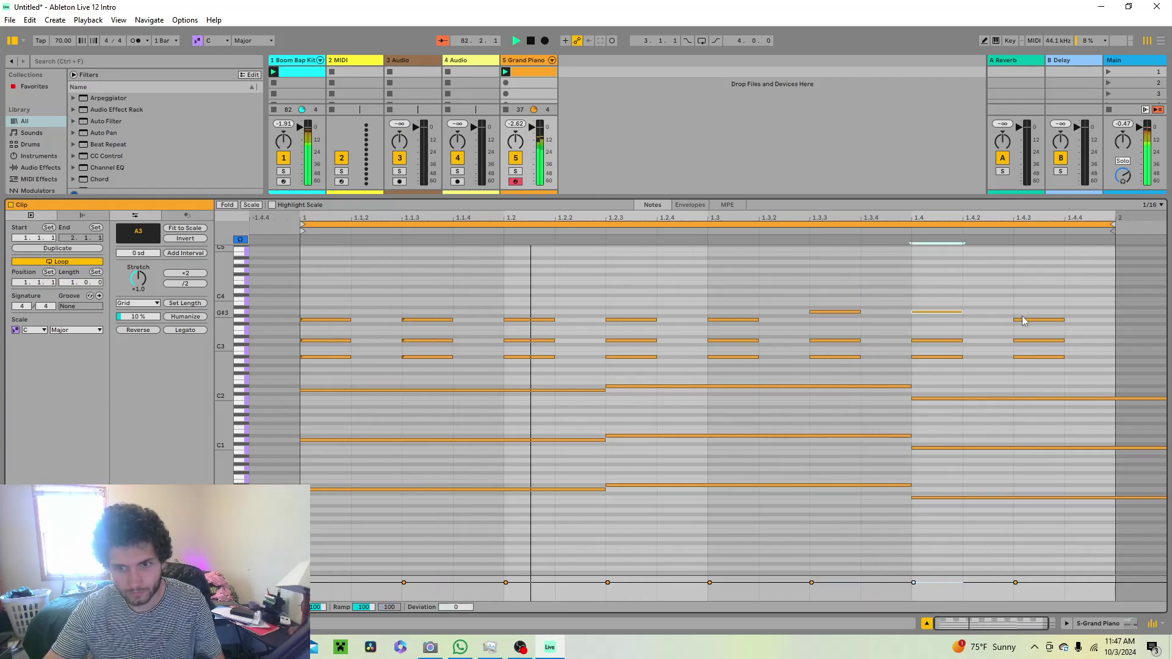
left_click_drag(1024, 320, 1022, 312)
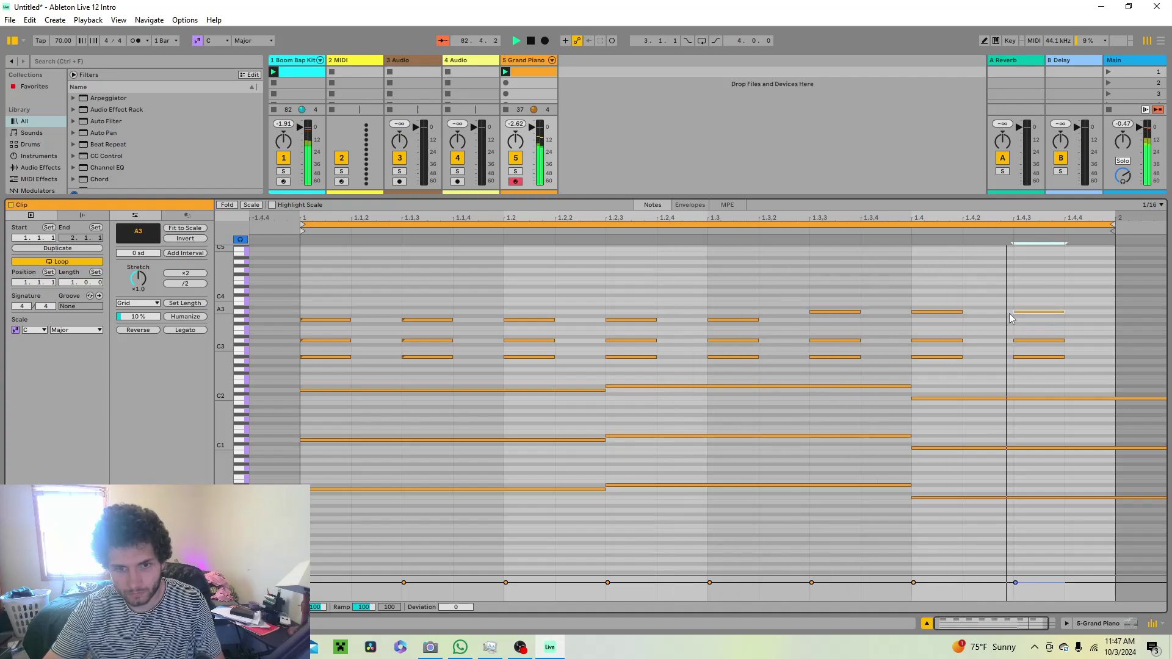
Raise the top note of the chord at 1.3 to A3 and the middle notes of the last four chords to E3
left_click_drag(752, 320, 751, 313)
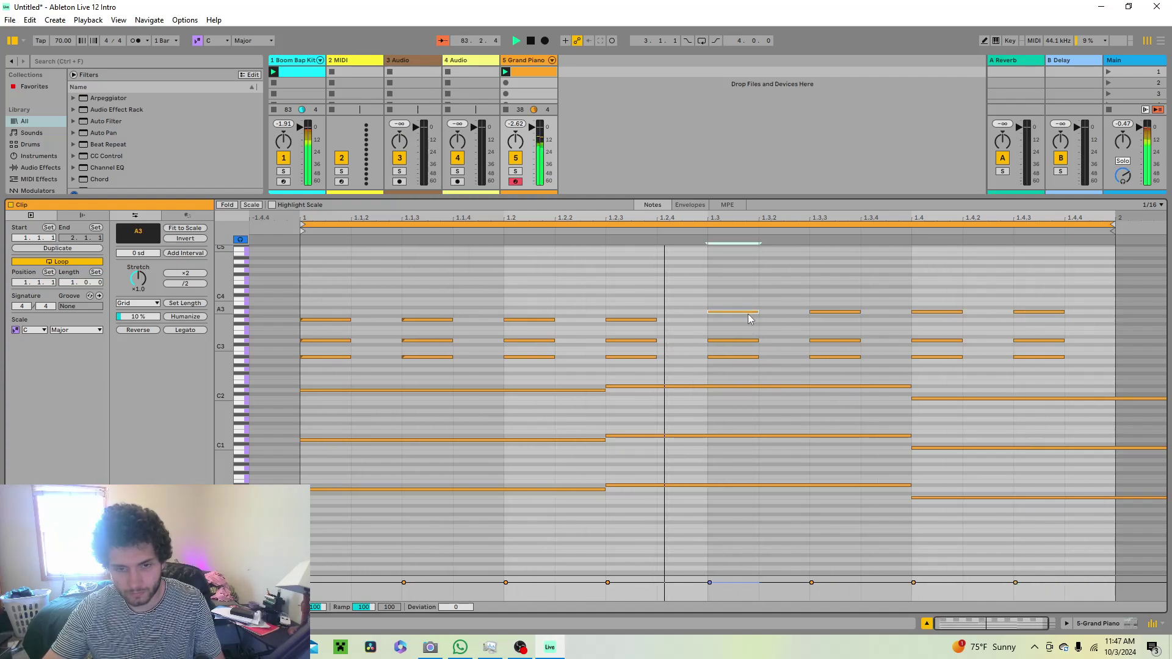
left_click_drag(740, 341, 738, 334)
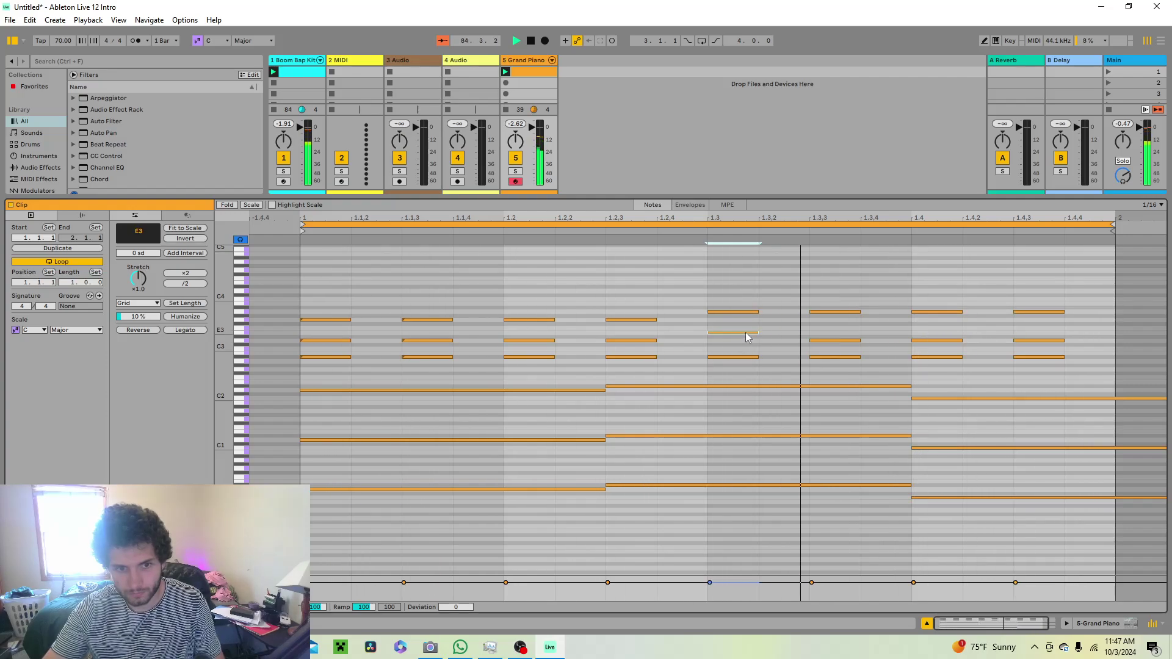
left_click(819, 336)
left_click_drag(818, 336, 819, 333)
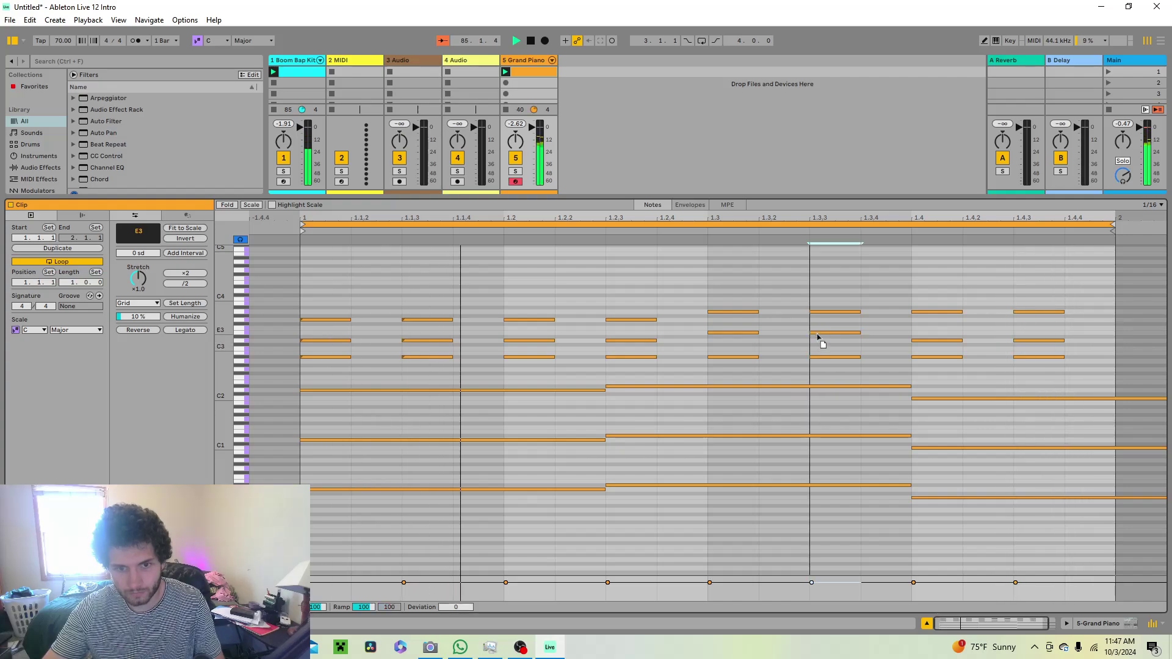
left_click_drag(915, 340, 922, 335)
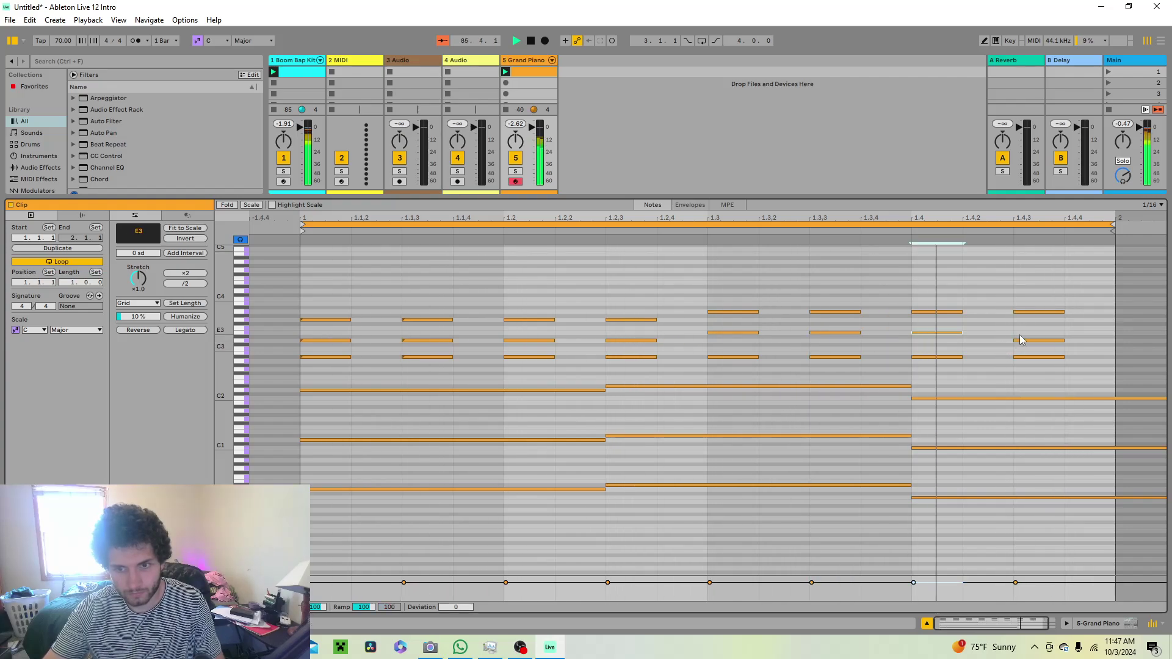
left_click_drag(1019, 340, 1021, 333)
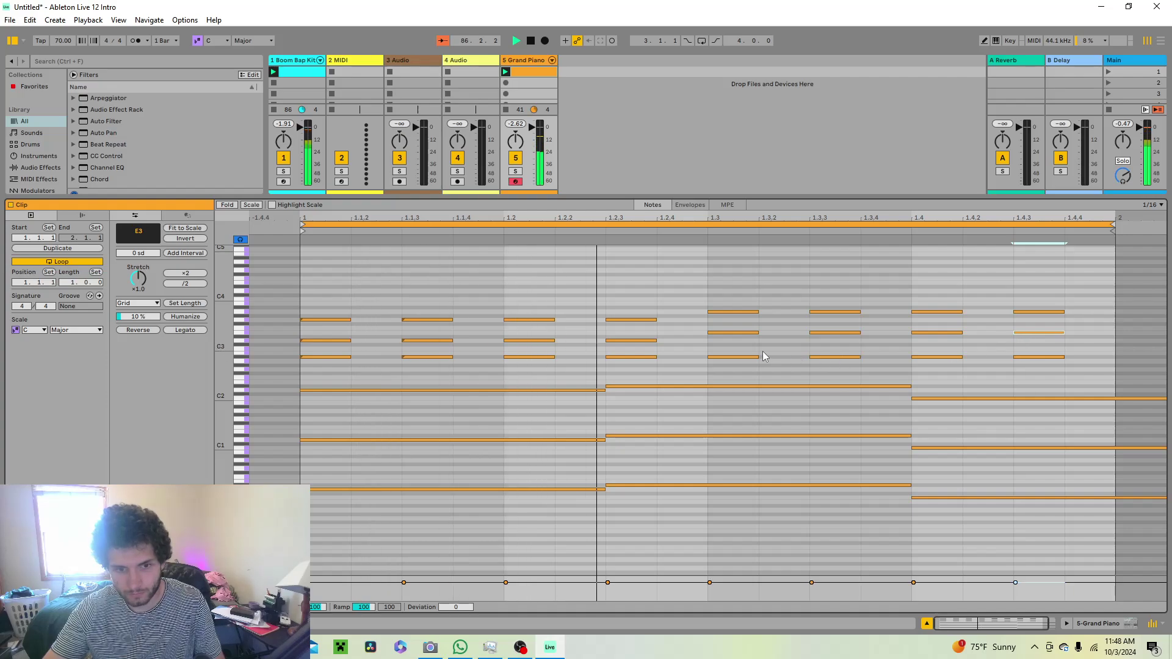
Try raising the bottom notes of the last four chords, at 1.3, 1.3.3, 1.4 and 1.4.3, to D3
left_click_drag(739, 357, 740, 349)
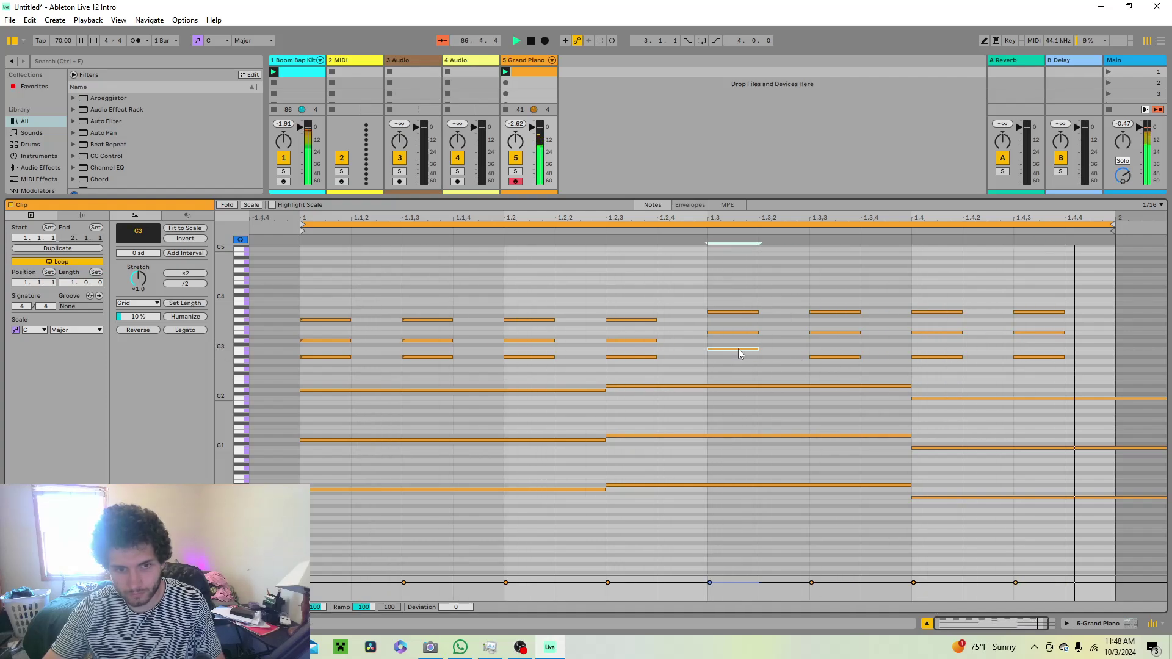
left_click_drag(832, 358, 828, 351)
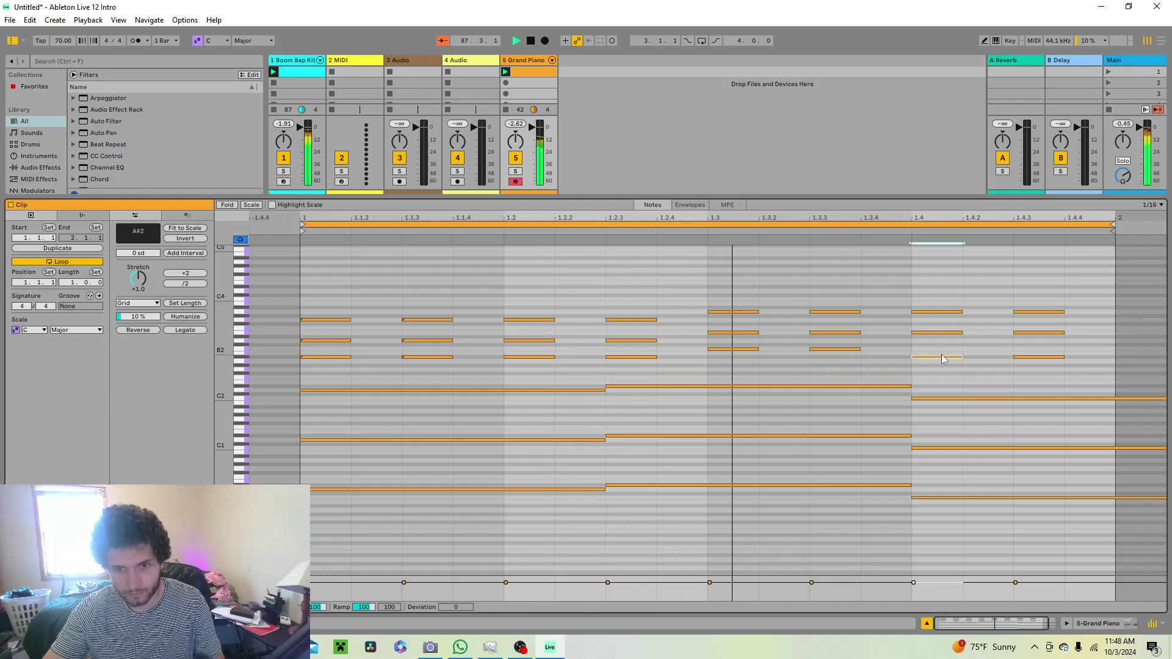
left_click(918, 357)
left_click_drag(836, 350, 833, 354)
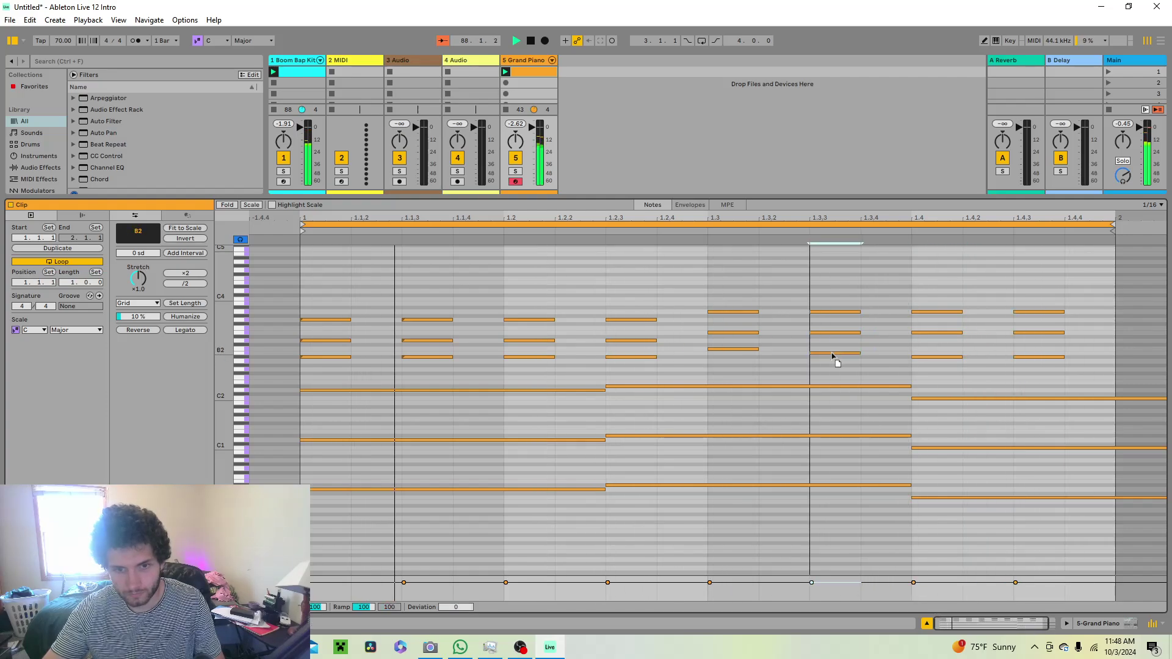
left_click_drag(727, 349, 729, 341)
left_click_drag(836, 353, 837, 340)
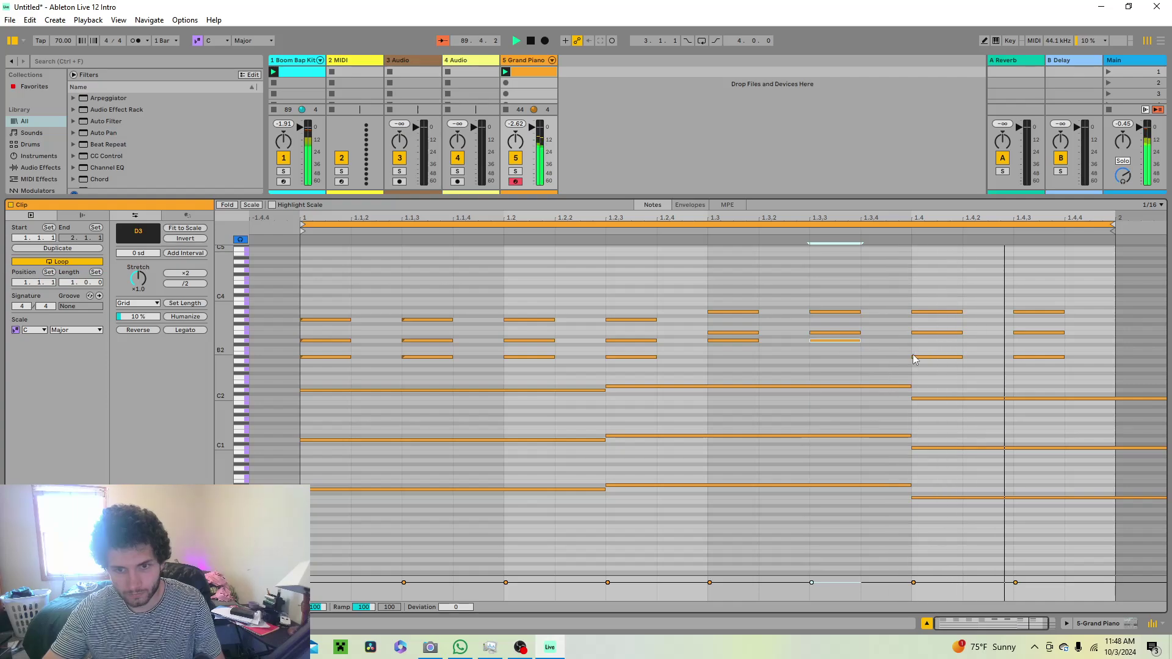
left_click_drag(917, 357, 920, 341)
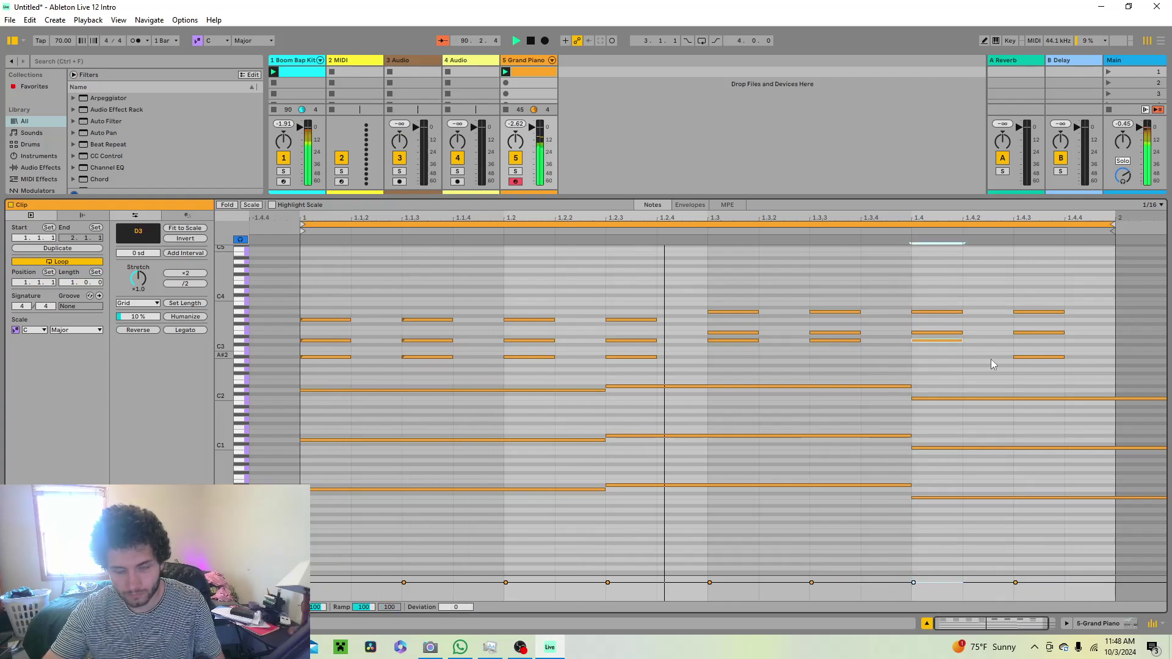
left_click_drag(1020, 358, 1018, 342)
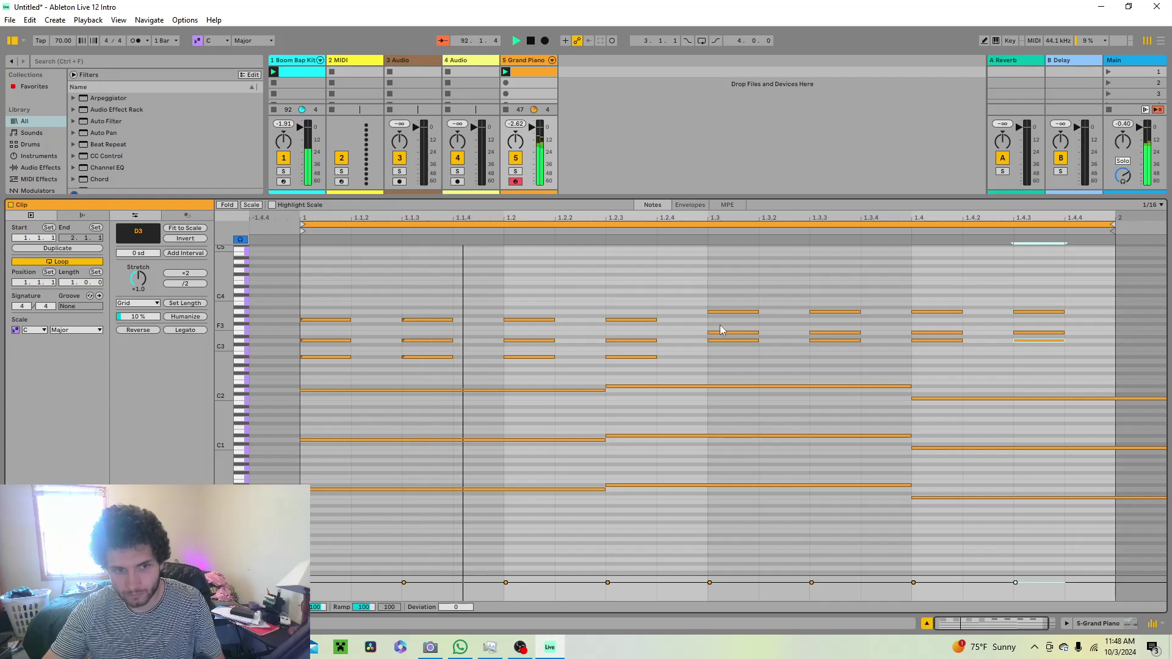
Select the bottom notes of the last four chords together and lower them back to A#2
left_click(736, 205)
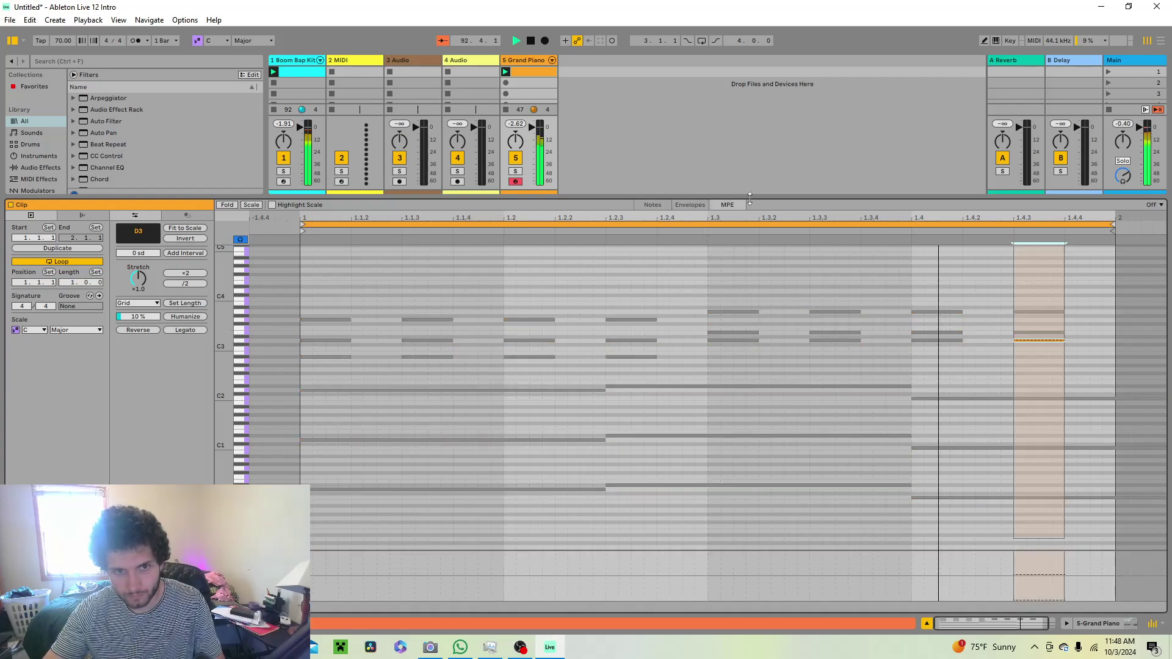
left_click(652, 205)
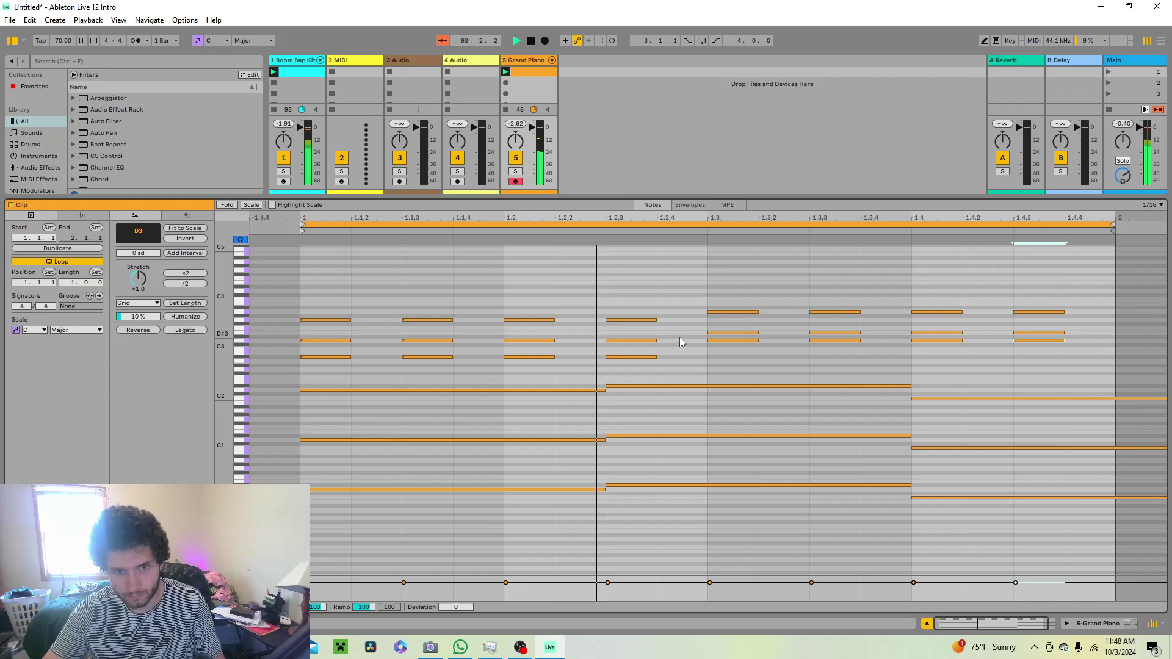
left_click_drag(687, 335, 1078, 371)
key("Down")
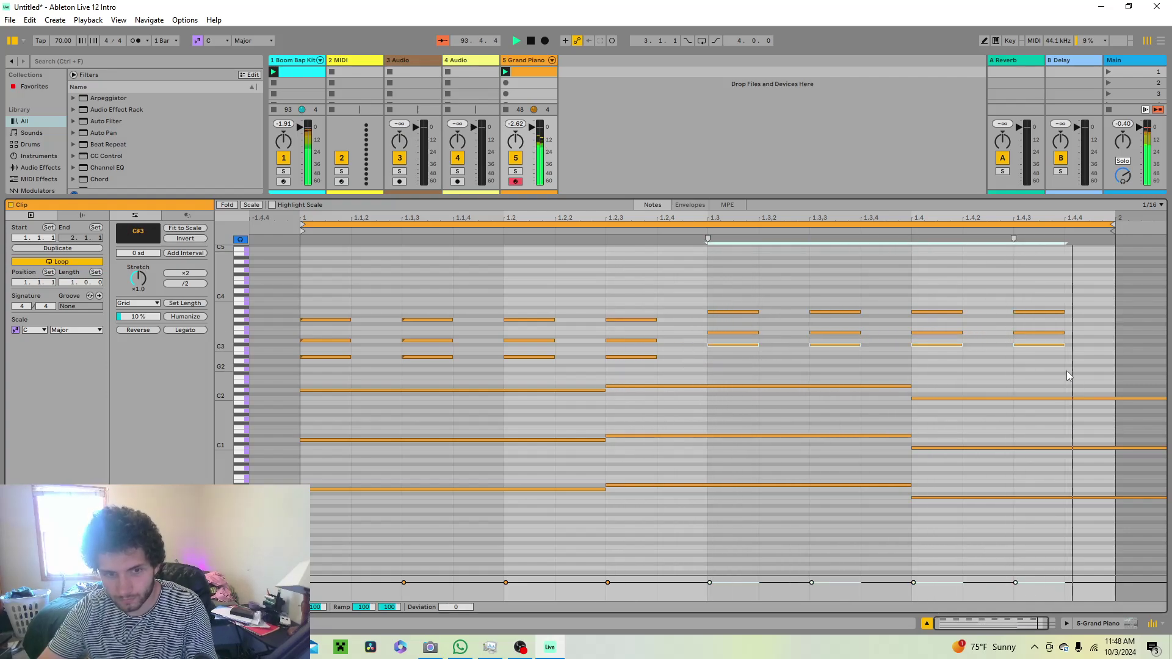
key("Down")
key("Down")
key("Down")
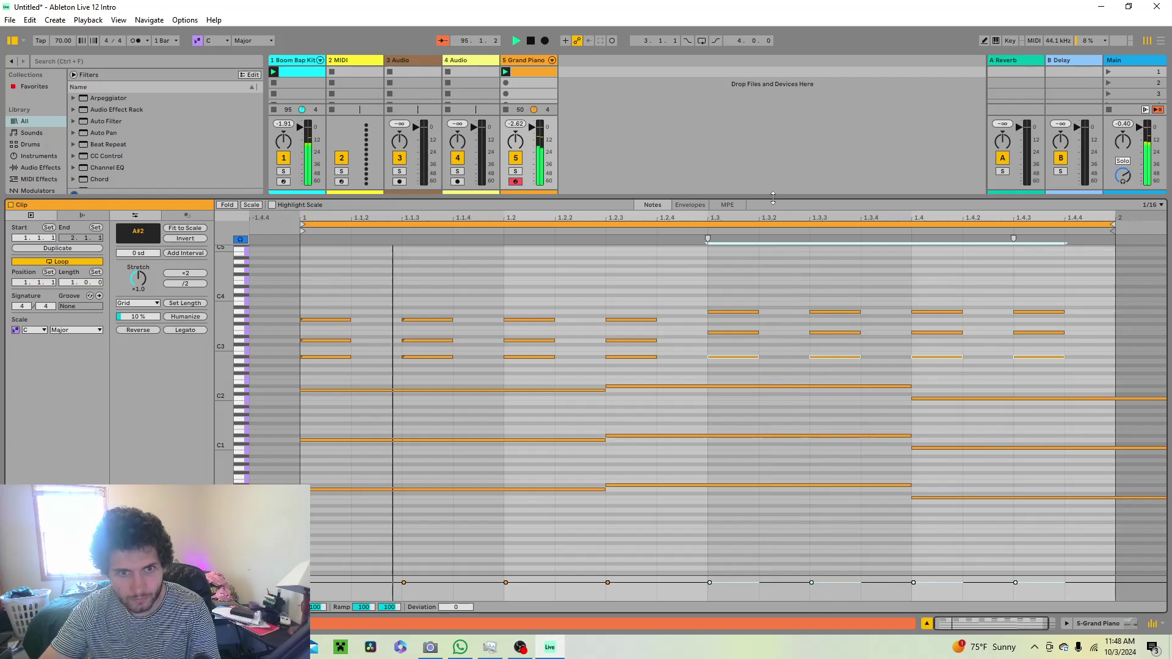
Solo the Grand Piano track to hear it alone, and turn its solo off again
left_click_drag(772, 197, 772, 428)
left_click(514, 403)
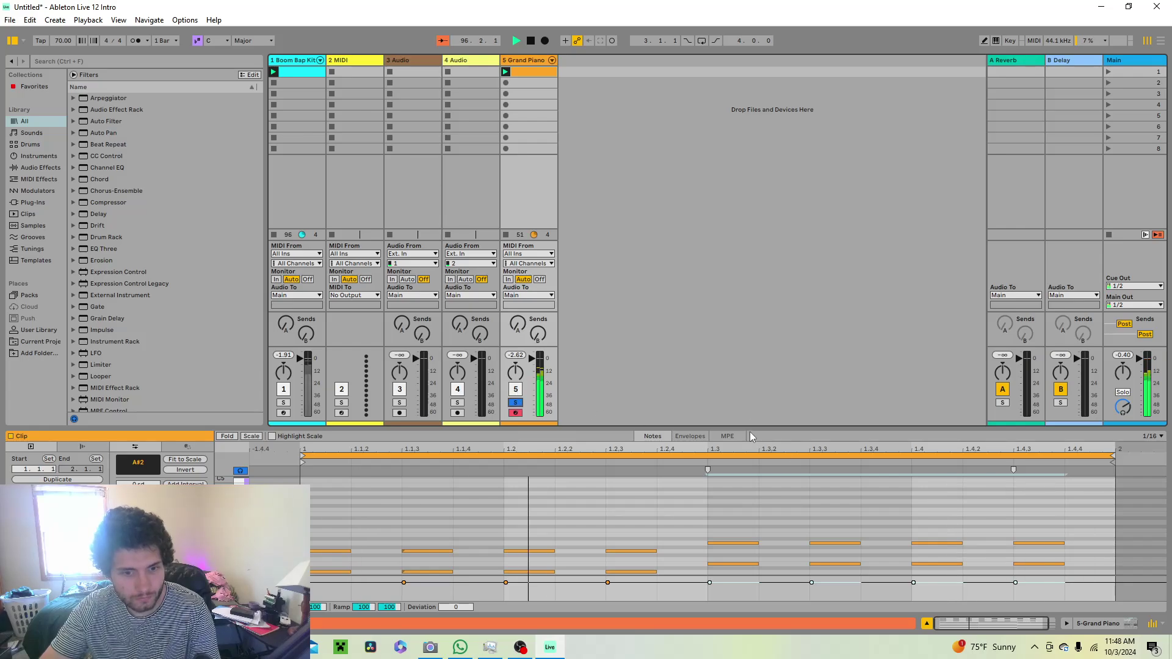
left_click_drag(749, 431, 723, 534)
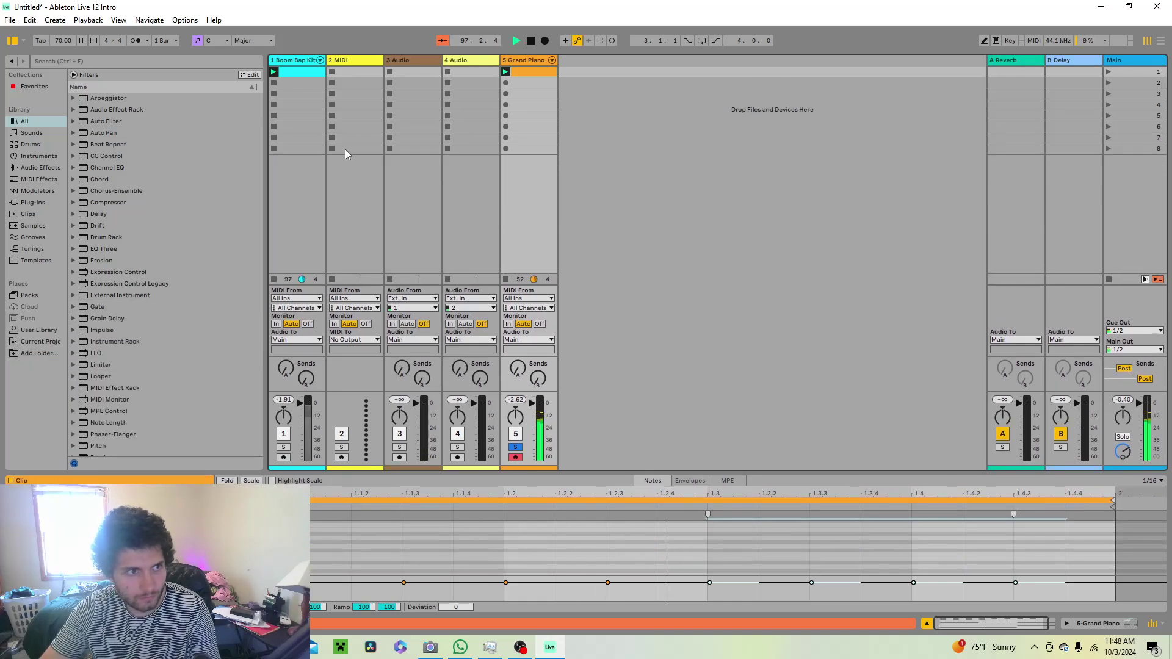
left_click(525, 65)
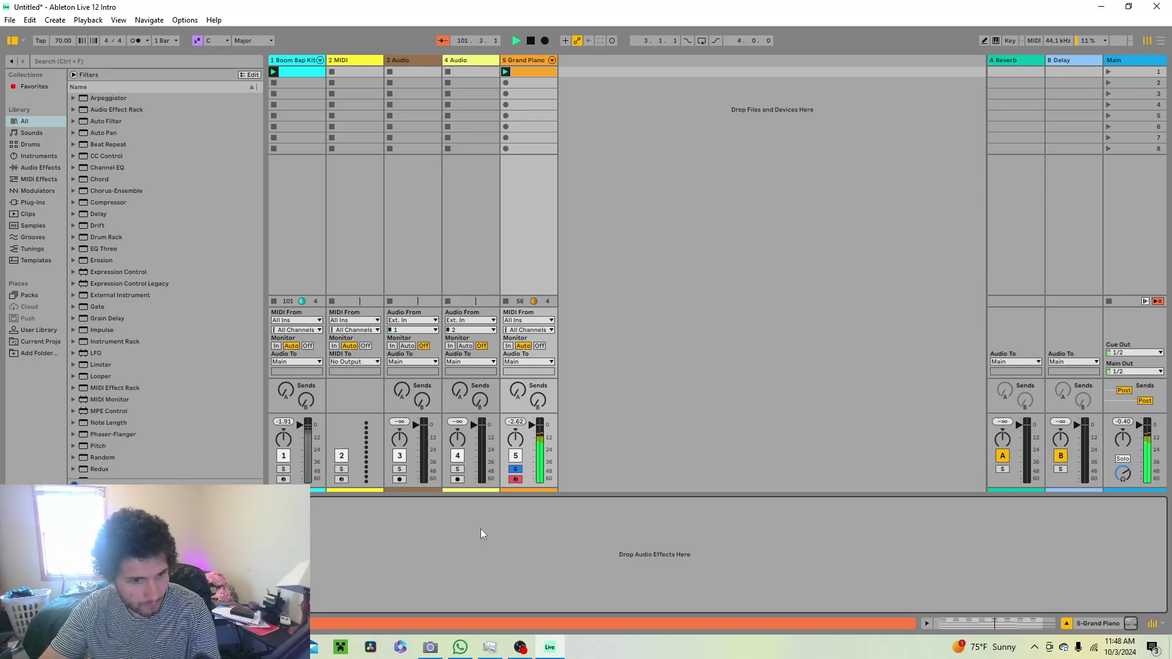
left_click(516, 471)
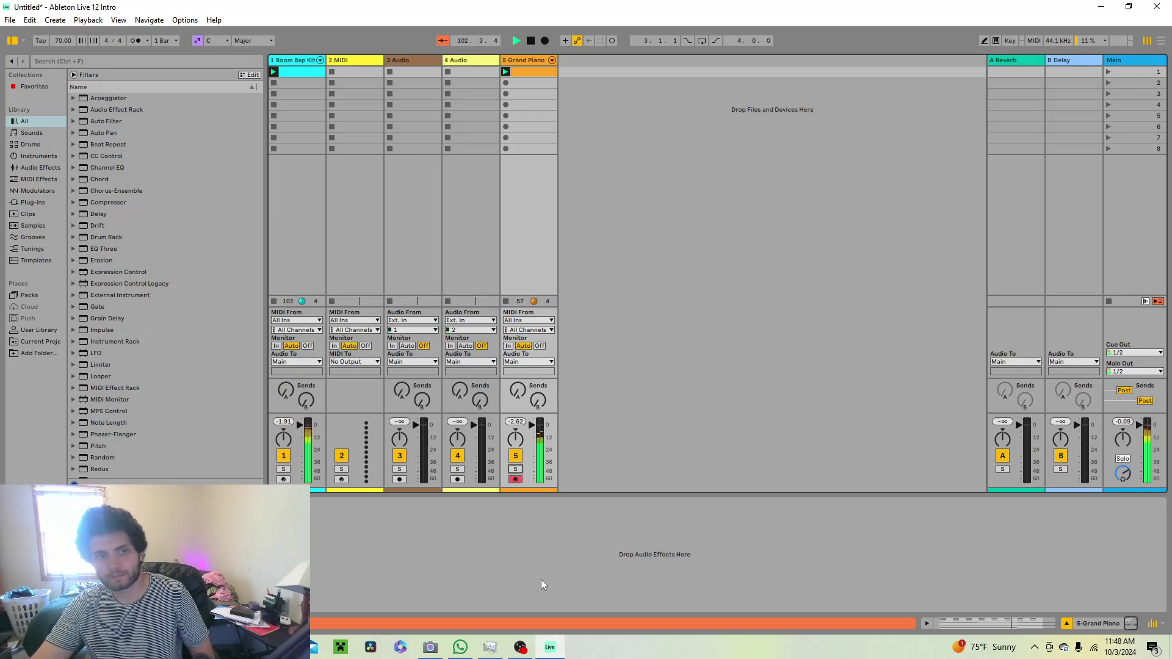
Copy the Boom Bap Kit drum clip into the second clip slot of the same track
left_click(302, 73)
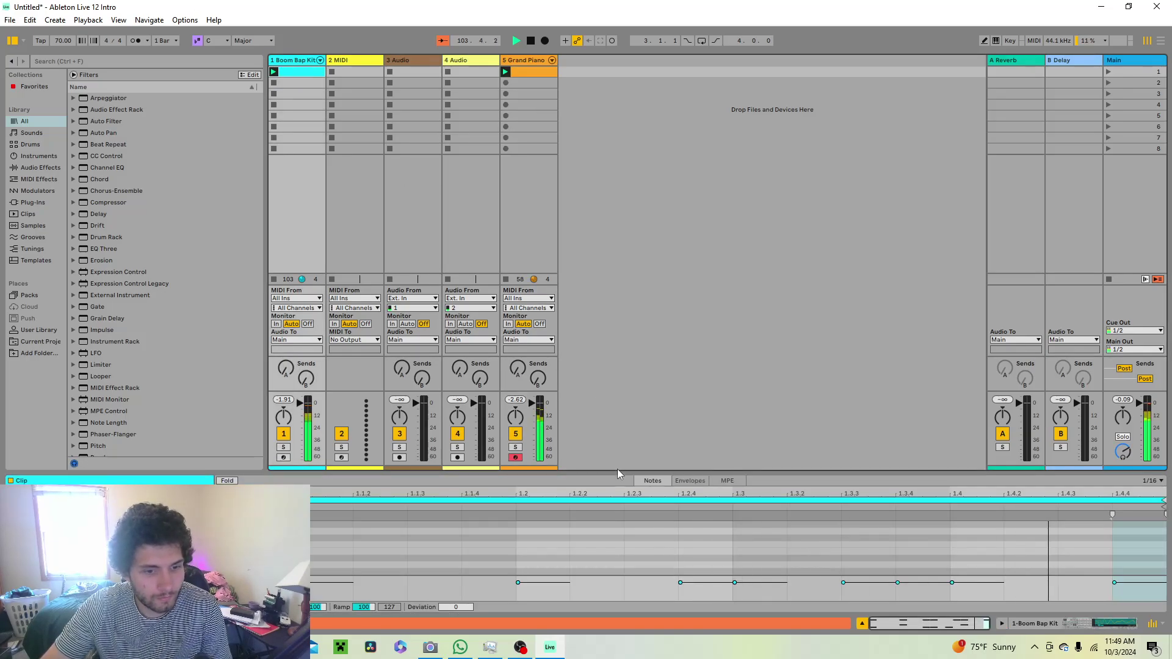
left_click_drag(617, 470, 554, 149)
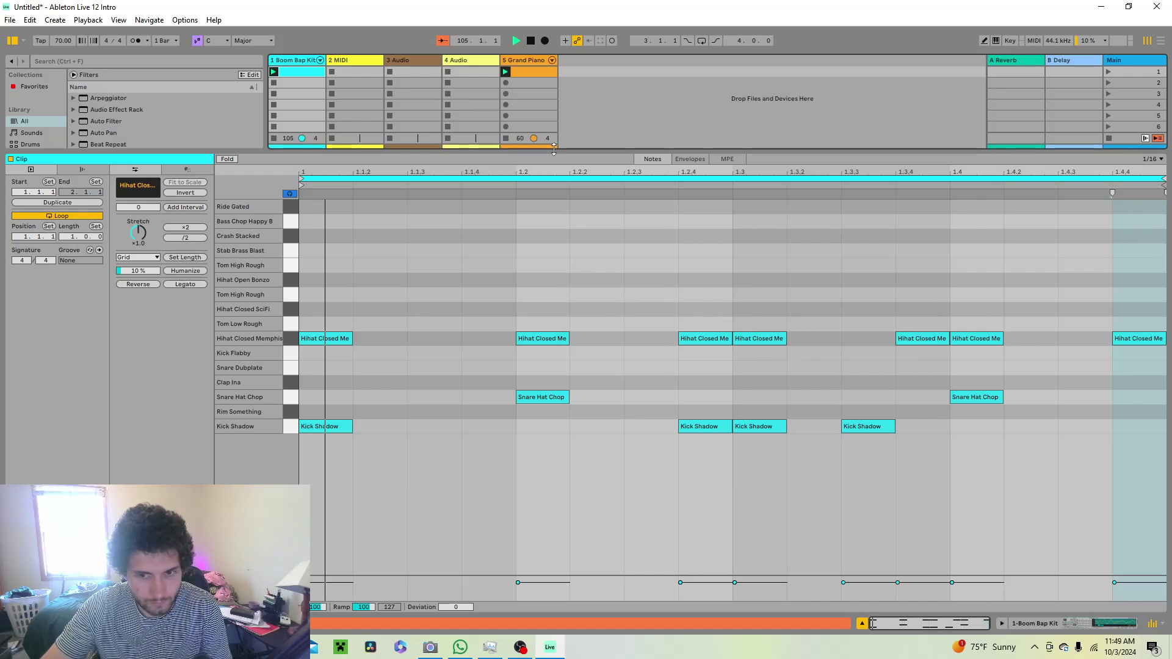
left_click_drag(554, 150, 554, 410)
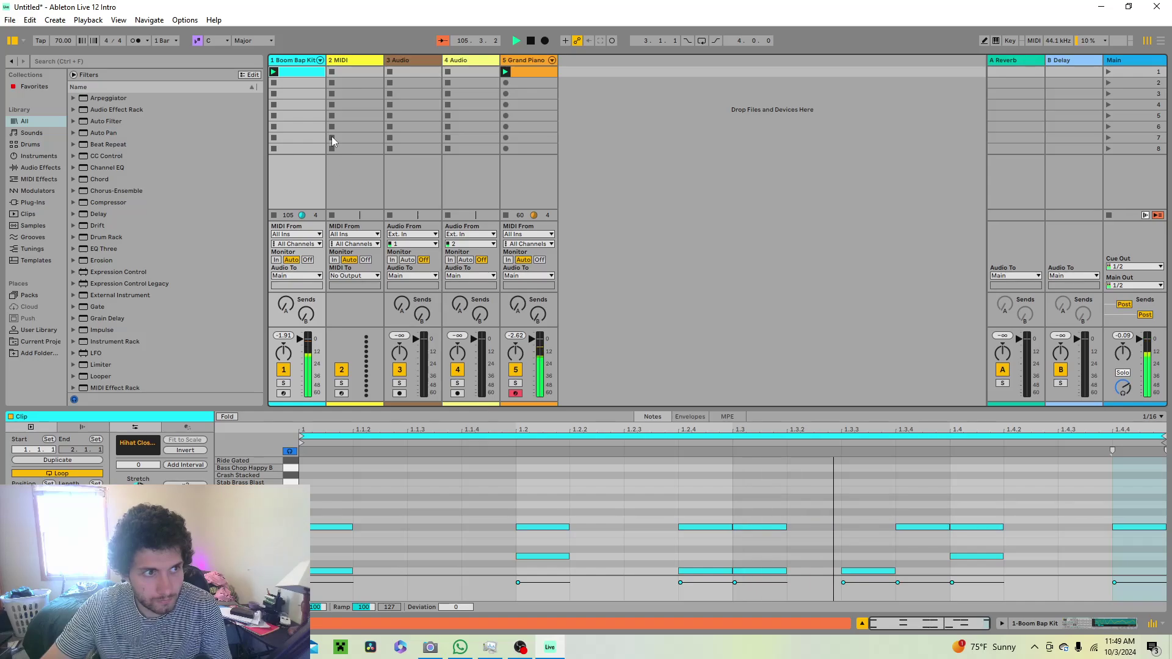
left_click(304, 83)
key("ctrl+v")
right_click(298, 71)
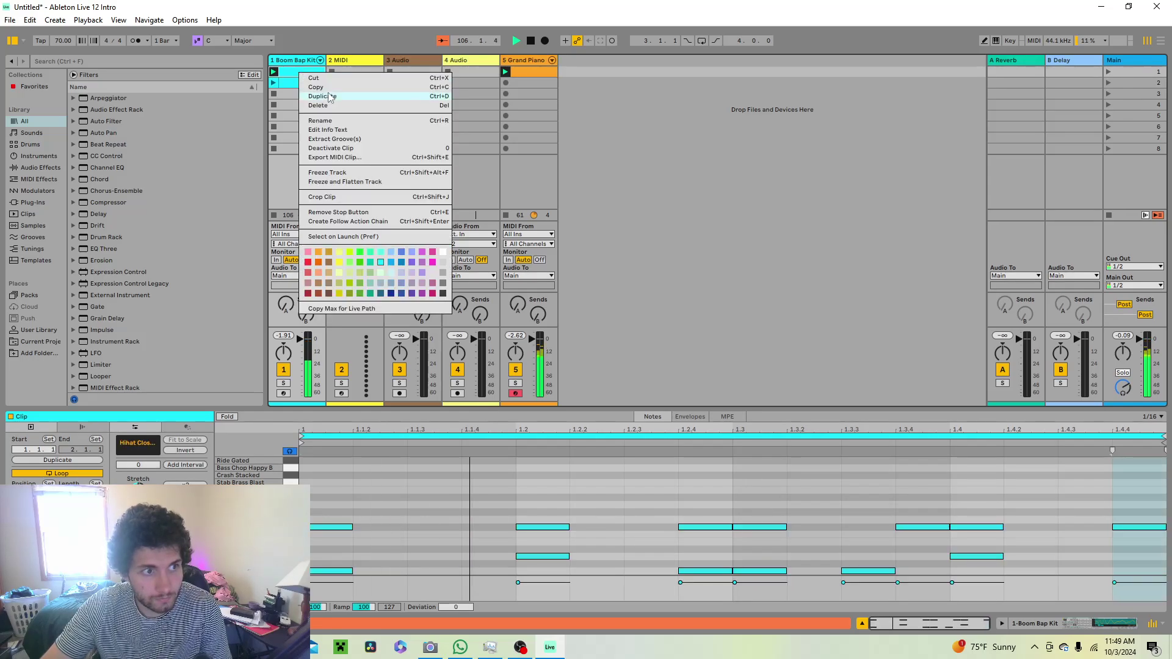
left_click(329, 96)
right_click(298, 83)
left_click(390, 224)
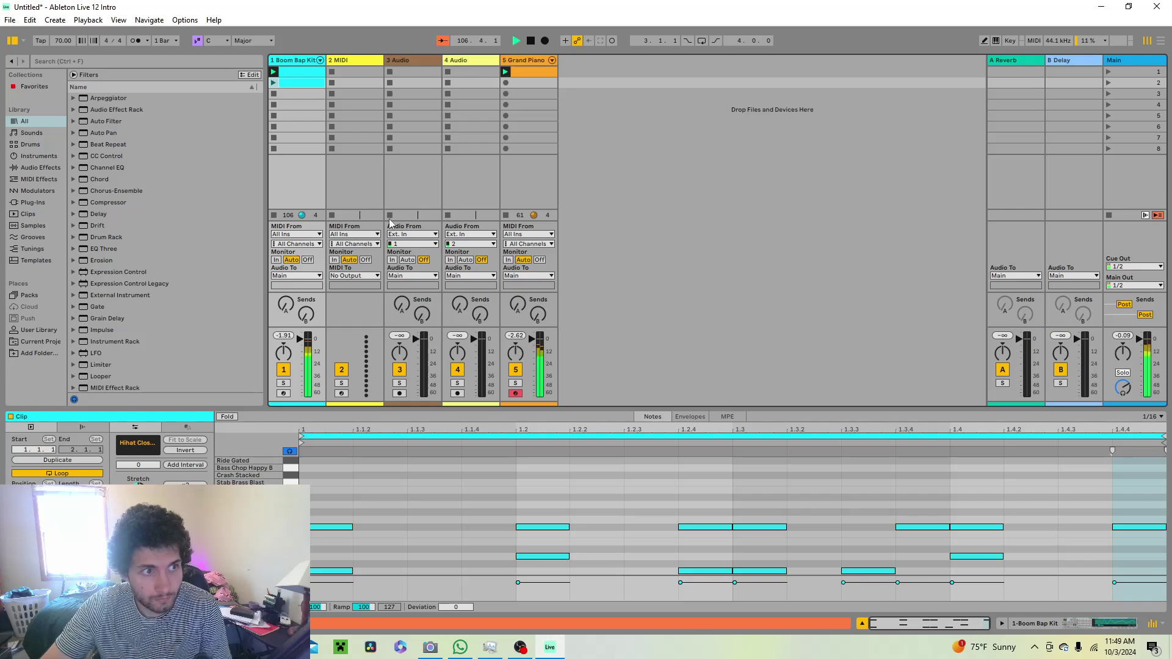
Add Hihat Open Bonzo hits at 1.1.3, 1.2.3, 1.3.3 and 1.4.3, and play the second drum clip with the Grand Piano clip
left_click_drag(513, 412, 464, 253)
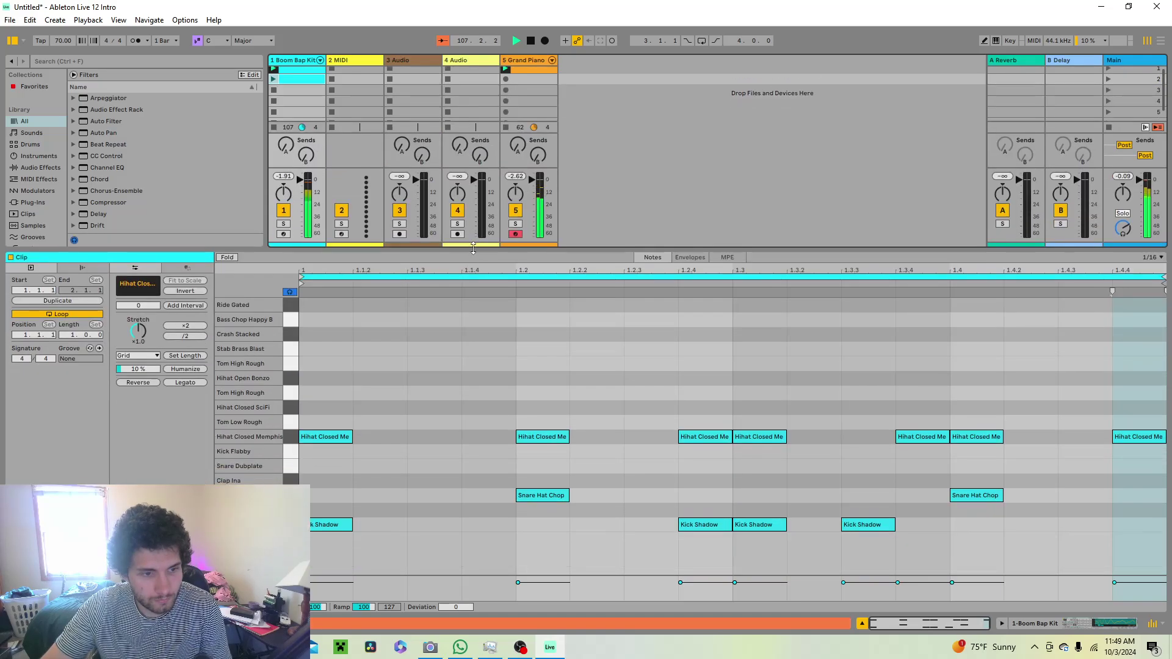
double_click(421, 410)
left_click_drag(421, 410, 427, 375)
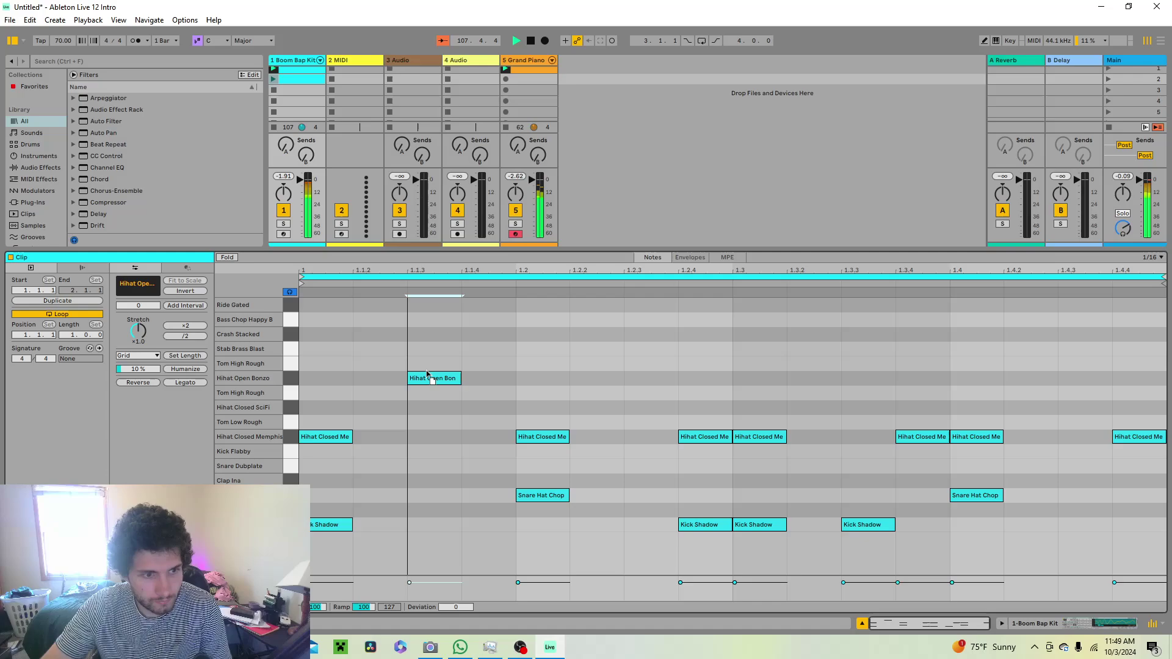
double_click(631, 382)
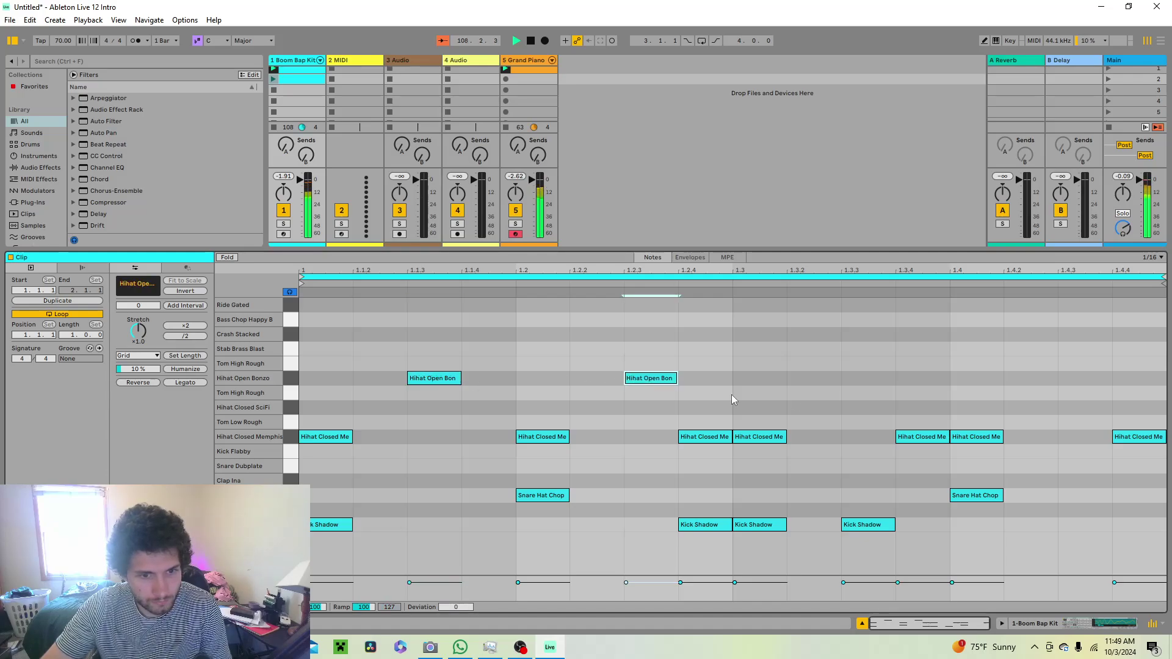
double_click(853, 379)
double_click(1082, 378)
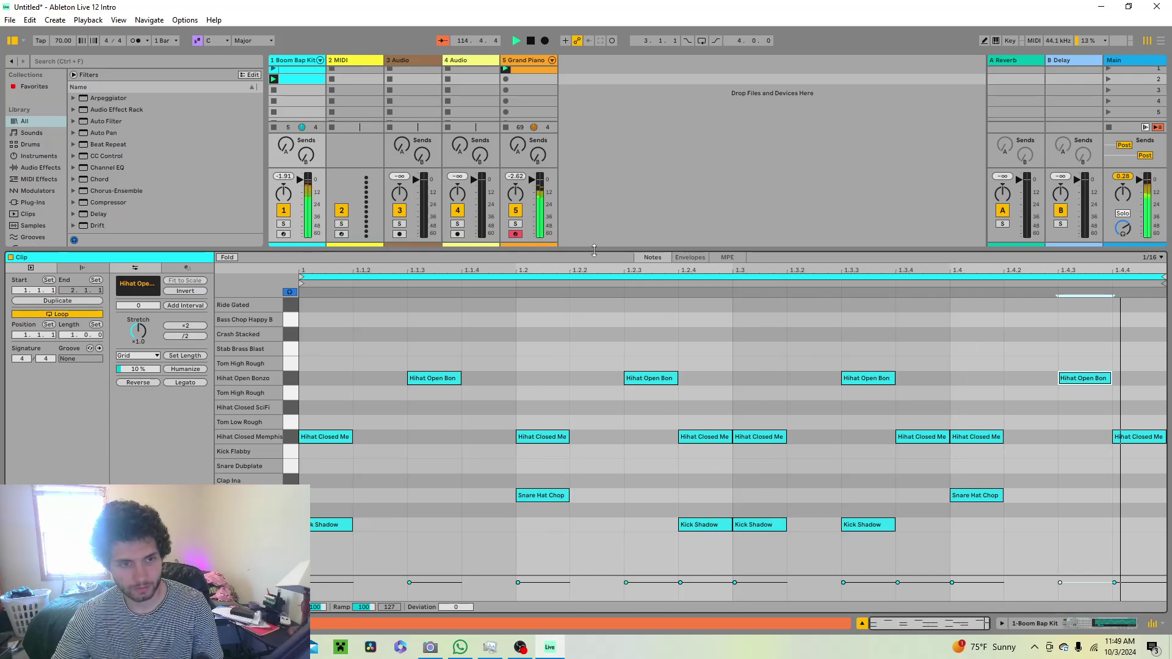
left_click_drag(595, 250, 549, 420)
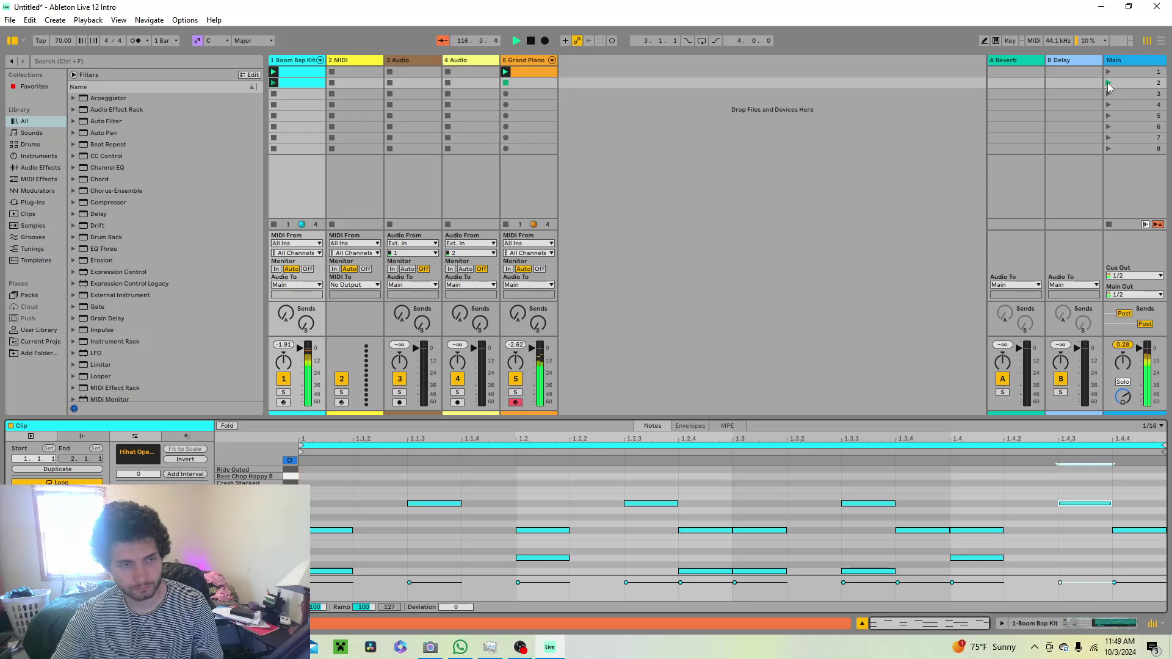
left_click(506, 72)
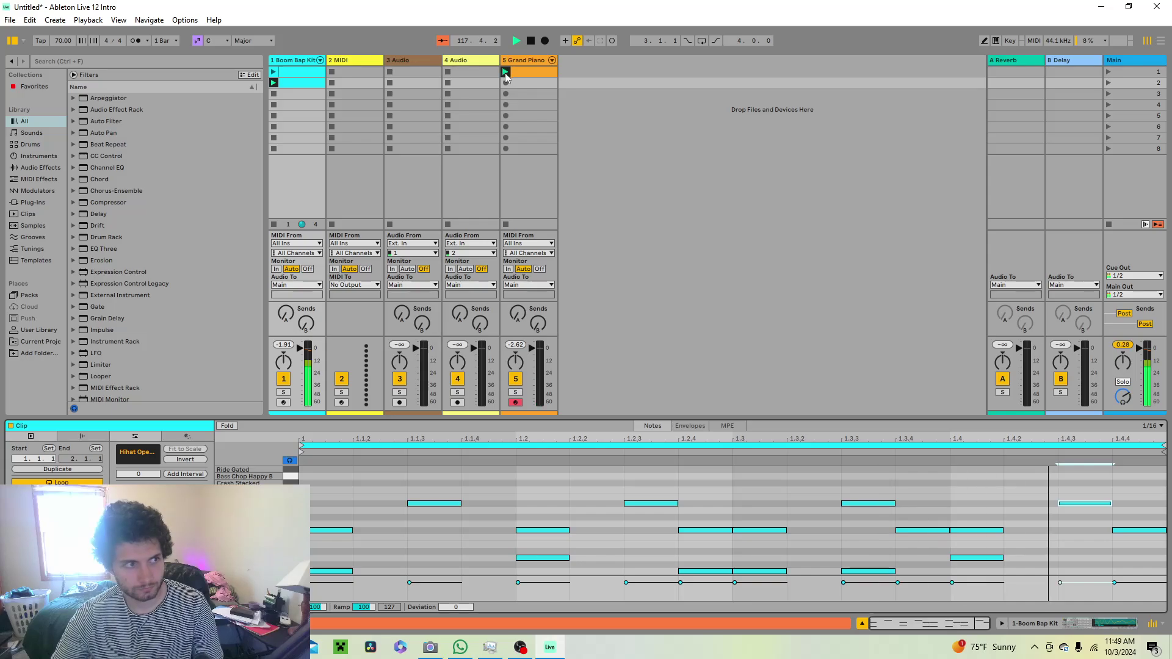
Filter the sound library to Bass instead of Piano and load 808 Drifter.adg onto a new track
left_click(32, 133)
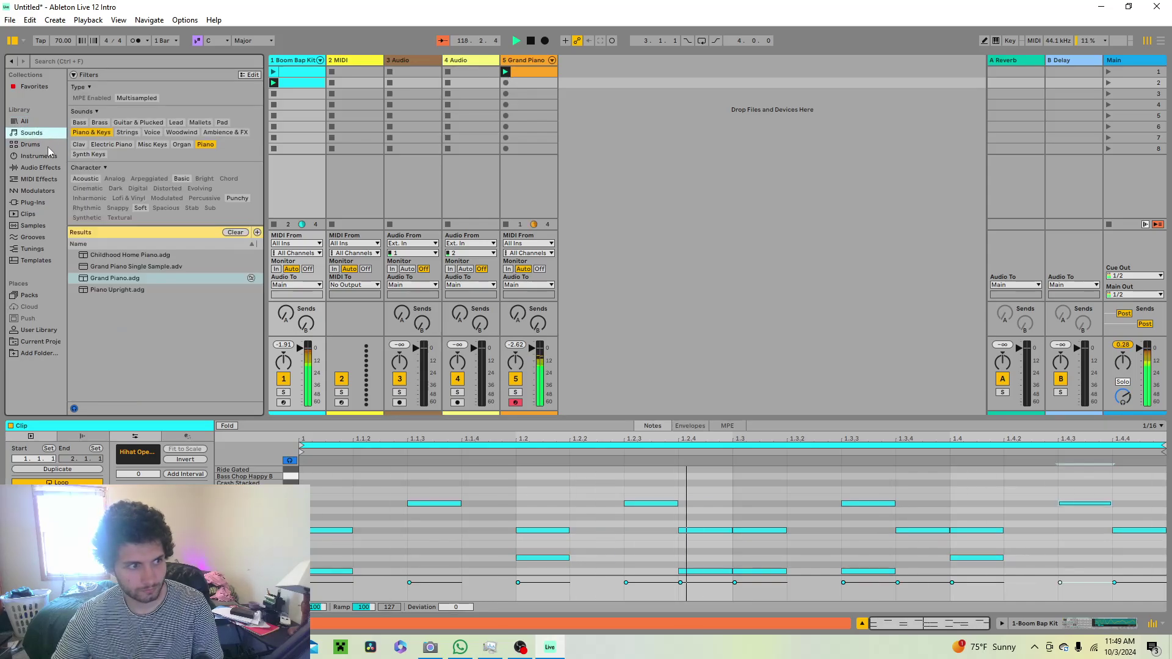
left_click(205, 145)
left_click(80, 122)
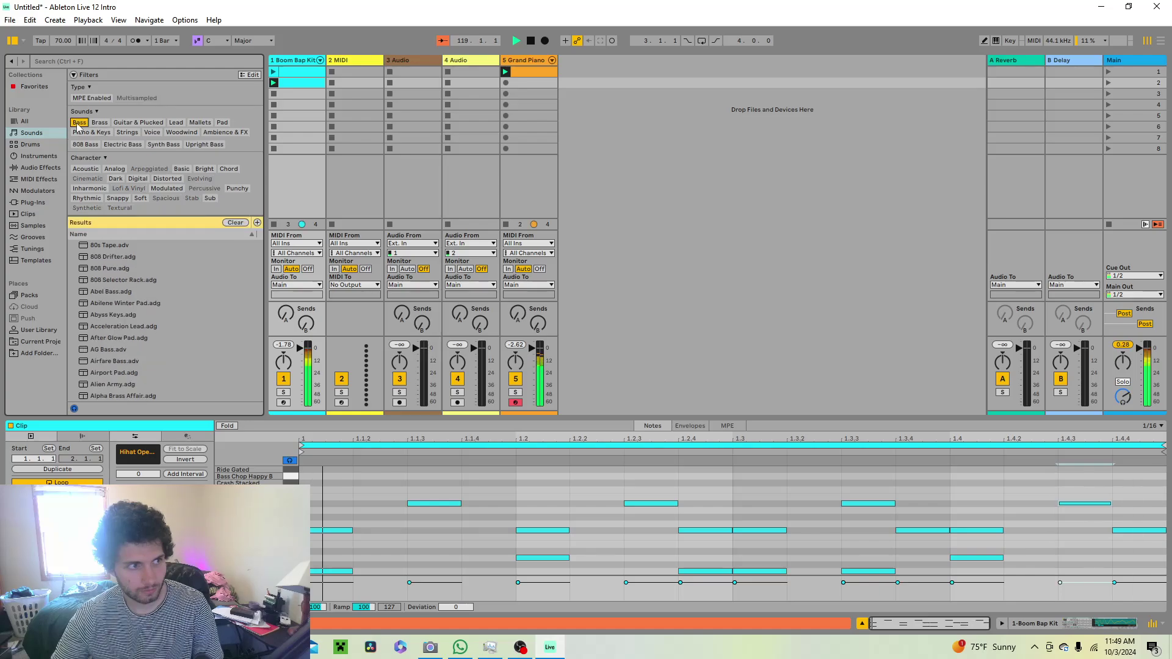
left_click_drag(122, 245, 613, 51)
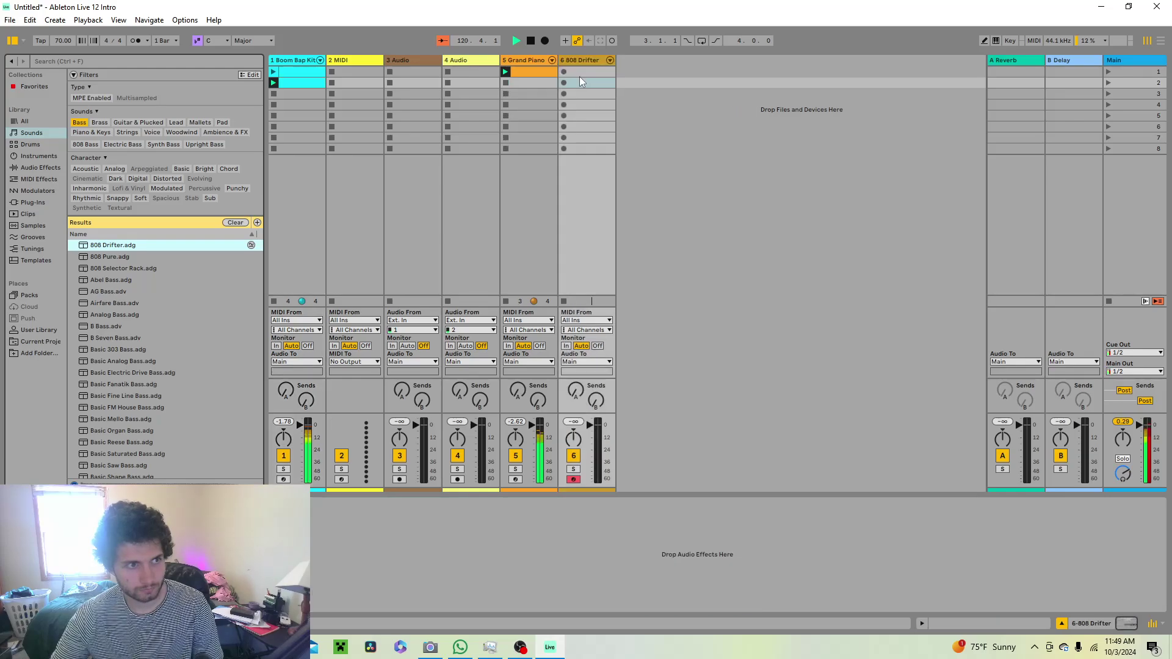
Create an empty MIDI clip in the first 808 Drifter slot, check the Grand Piano clip's notes in an enlarged editor, and return to the bass clip
double_click(577, 72)
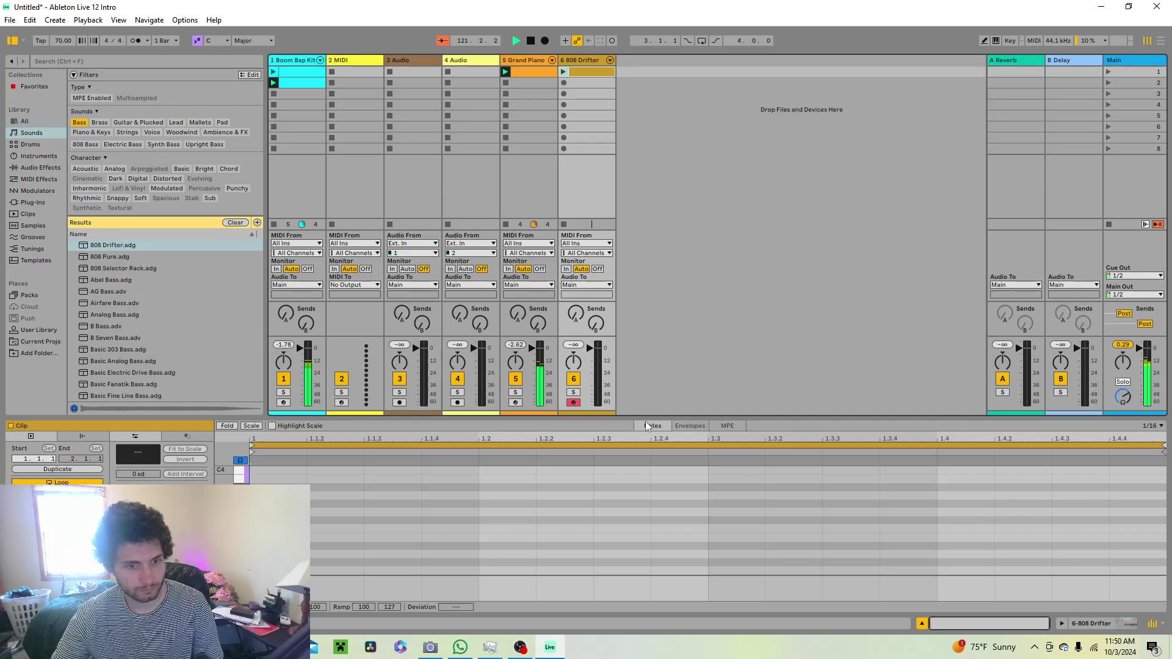
left_click(523, 71)
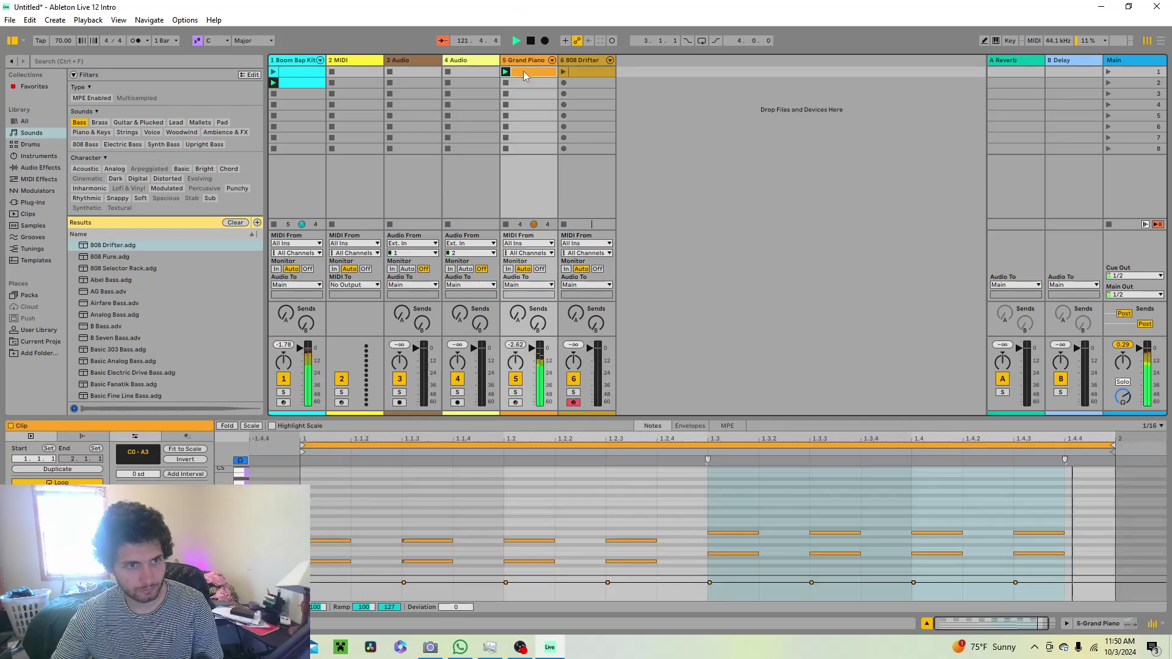
left_click_drag(626, 420, 642, 212)
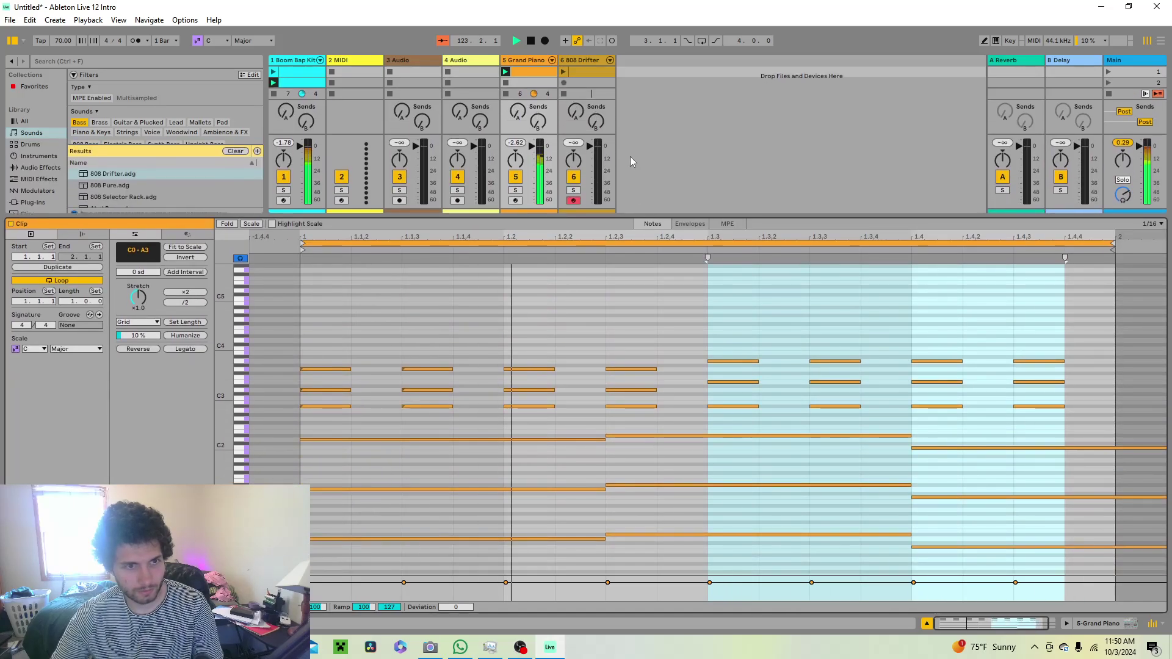
left_click(583, 70)
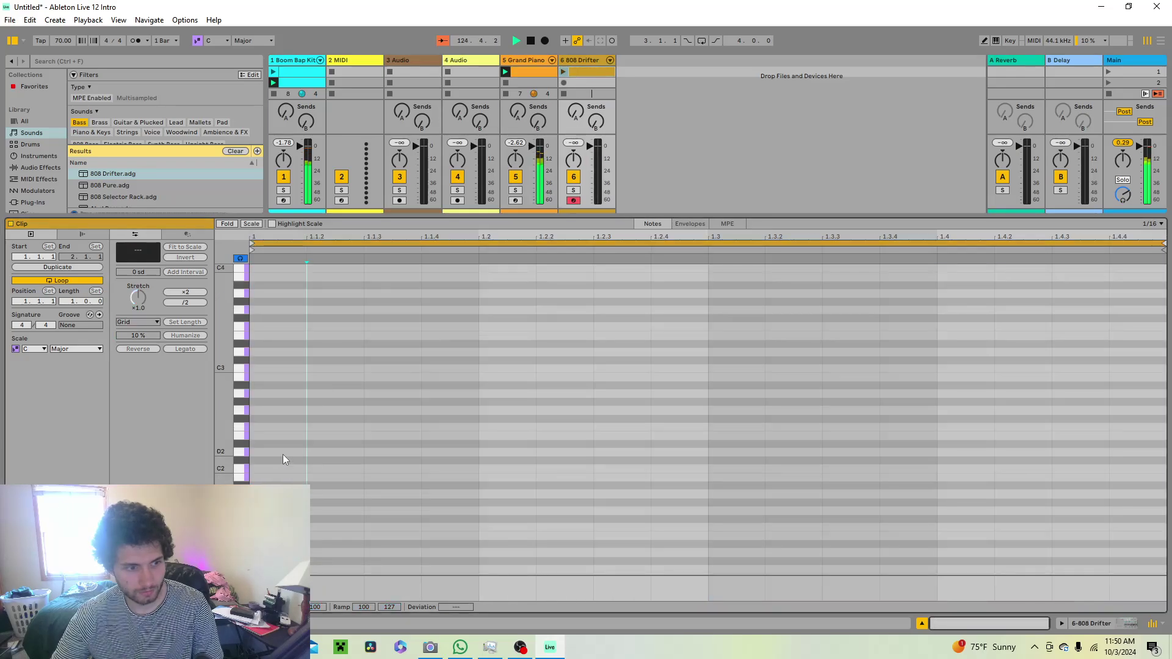
Add D0 bass notes at 1.1.1 and 1.1.4 and a D#0 note at 1.2.3 to the 808 Drifter clip
double_click(283, 454)
left_click_drag(283, 454, 283, 579)
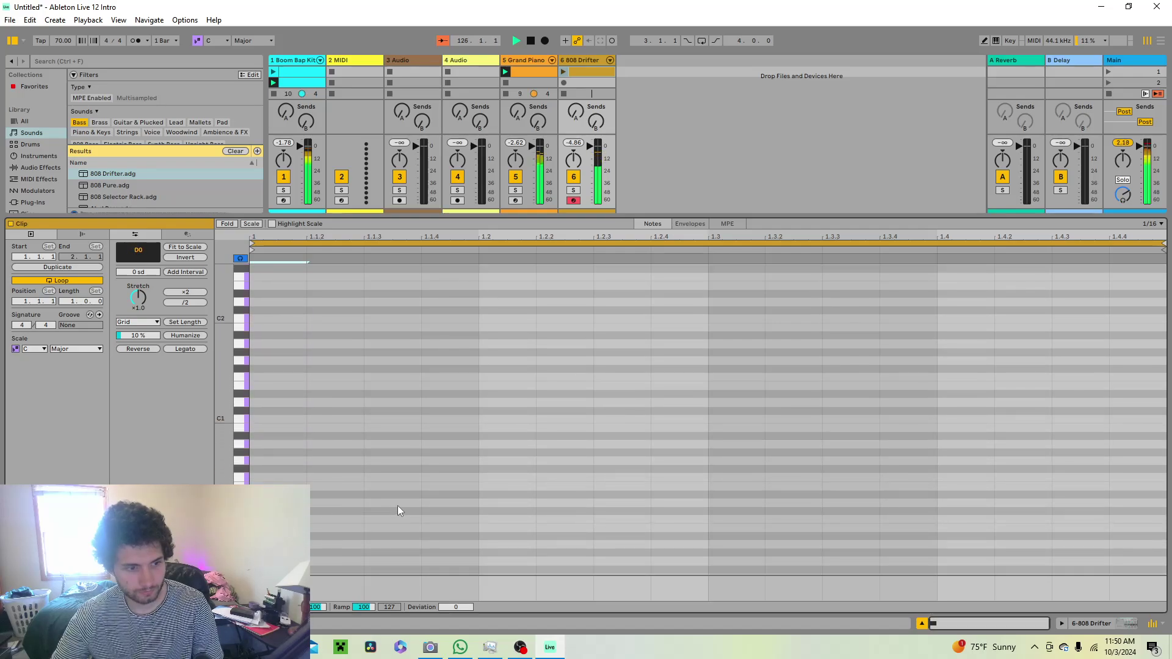
double_click(475, 503)
double_click(629, 503)
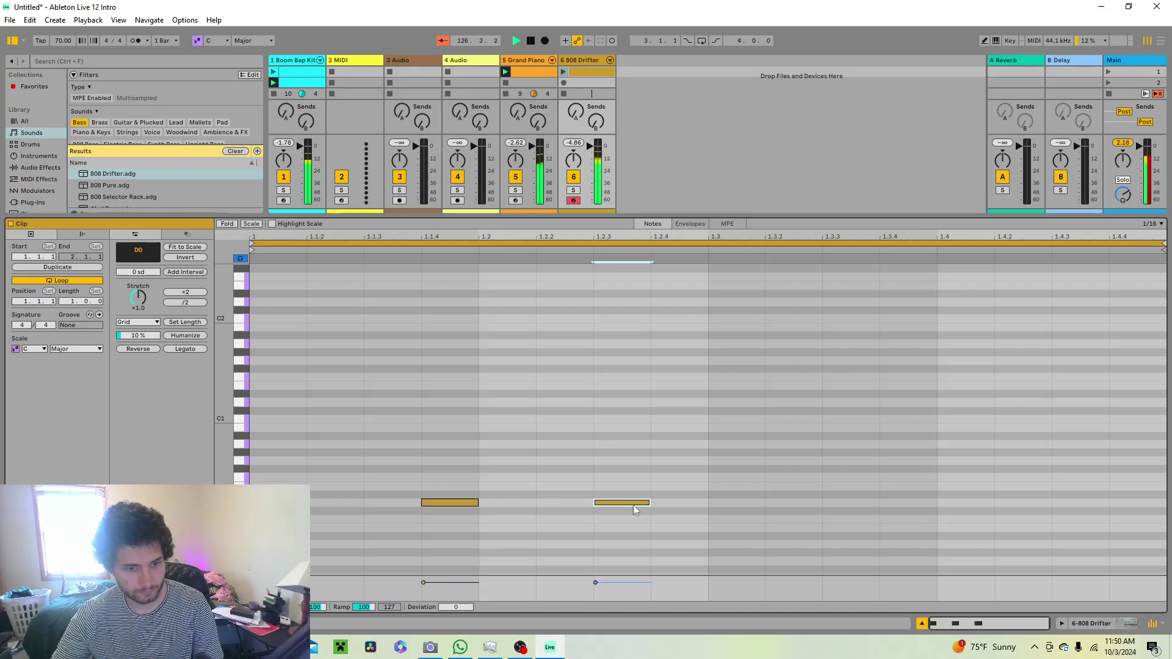
left_click_drag(628, 504, 630, 496)
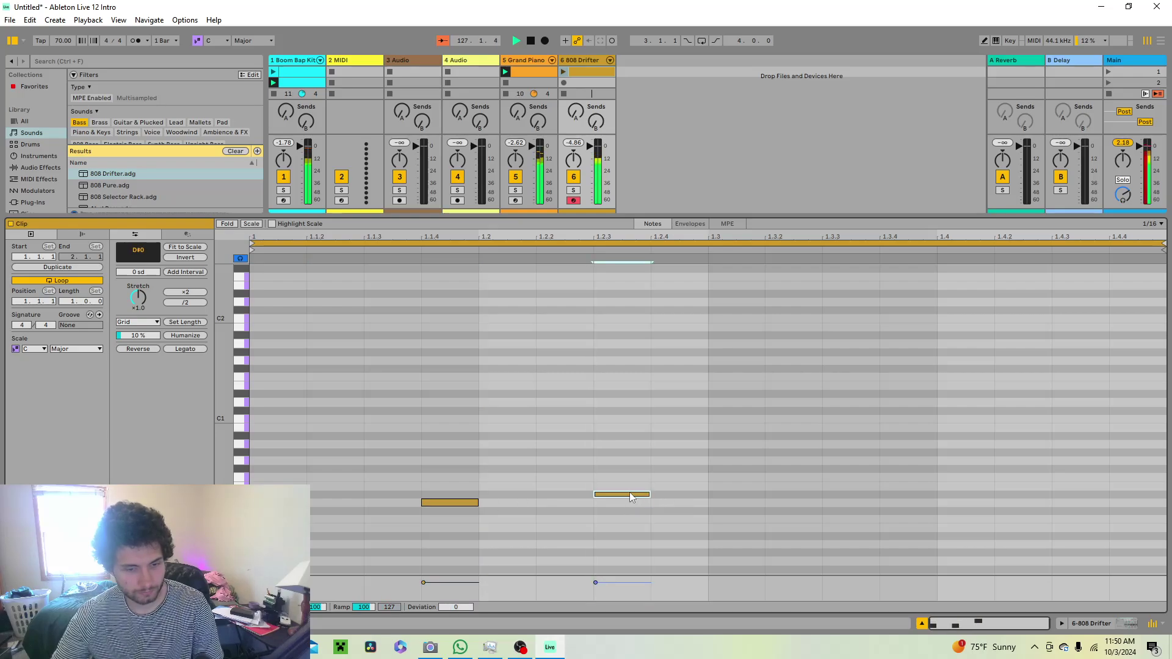
Add G0 bass notes at 1.3.2 and 1.3.3 and a C0 note at 1.4.1, and play the first scene
double_click(731, 496)
left_click_drag(732, 495, 791, 495)
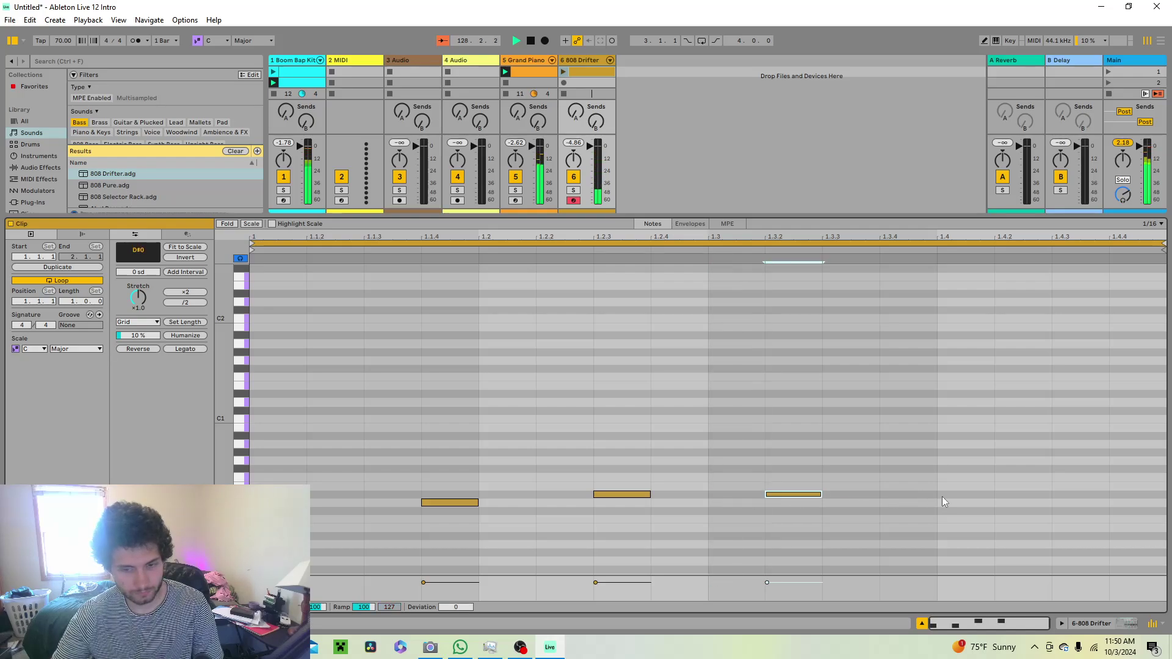
double_click(914, 498)
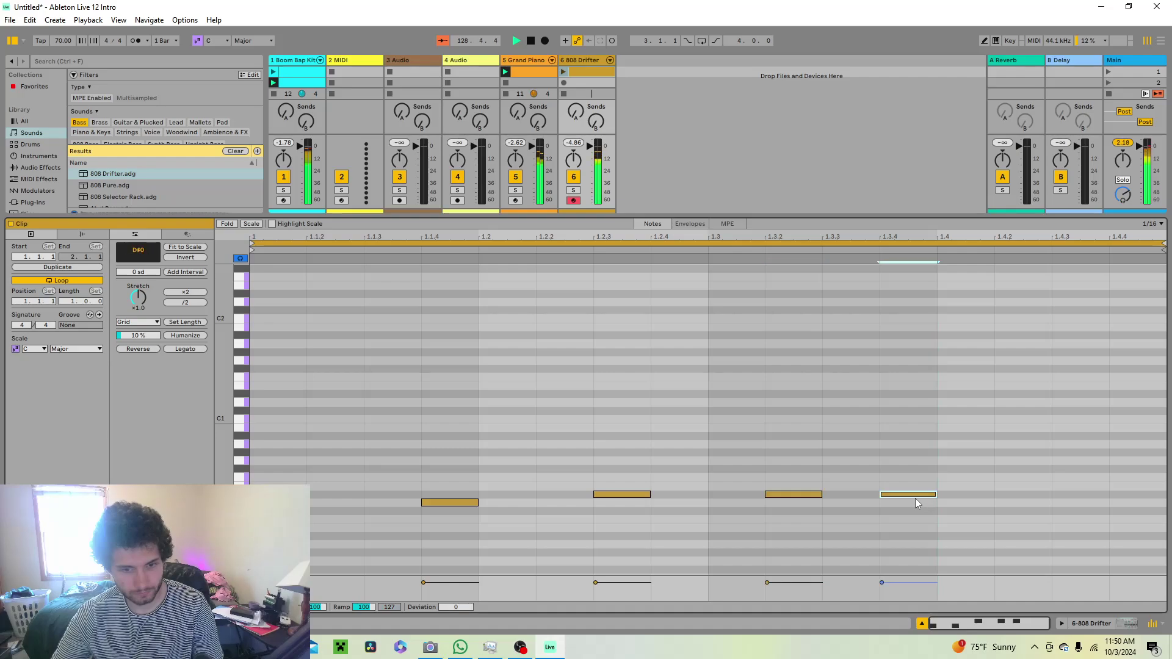
mouse_move(902, 497)
left_mouse_down()
mouse_move(963, 507)
mouse_move(966, 523)
left_mouse_up()
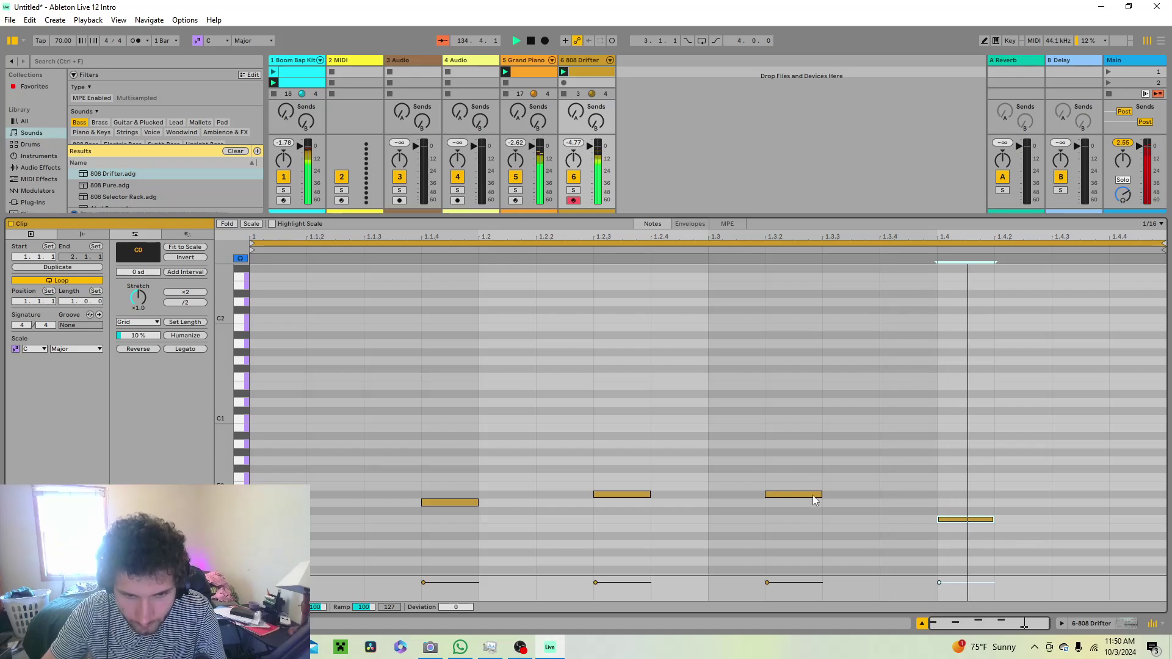
left_click_drag(806, 495, 846, 460)
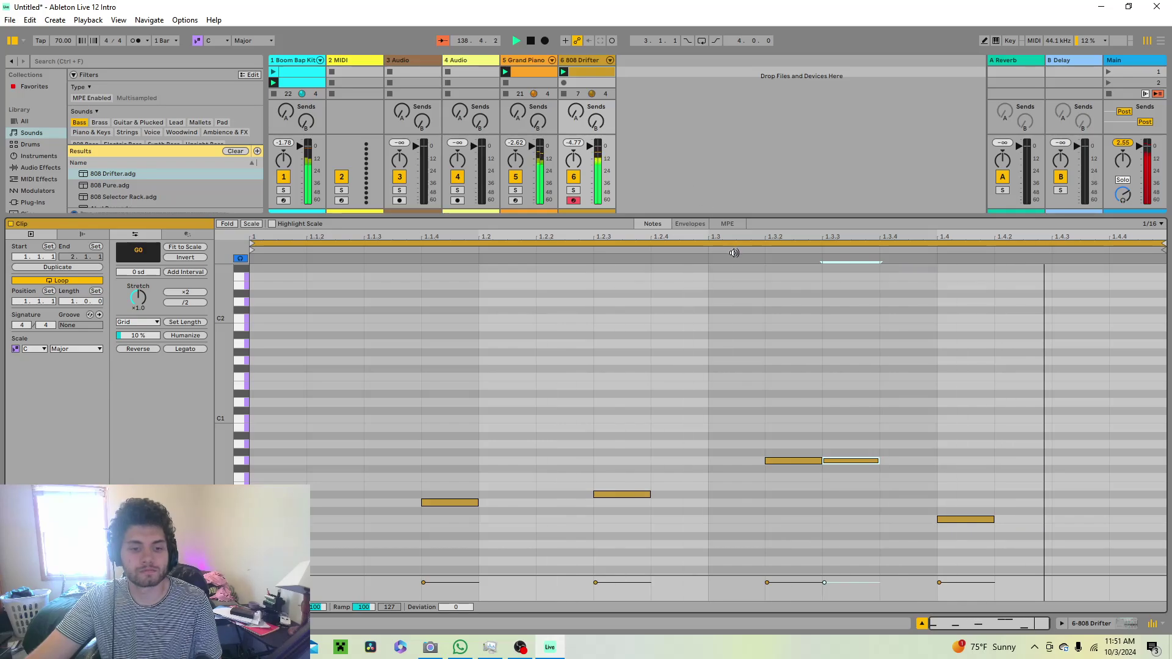
left_click(574, 60)
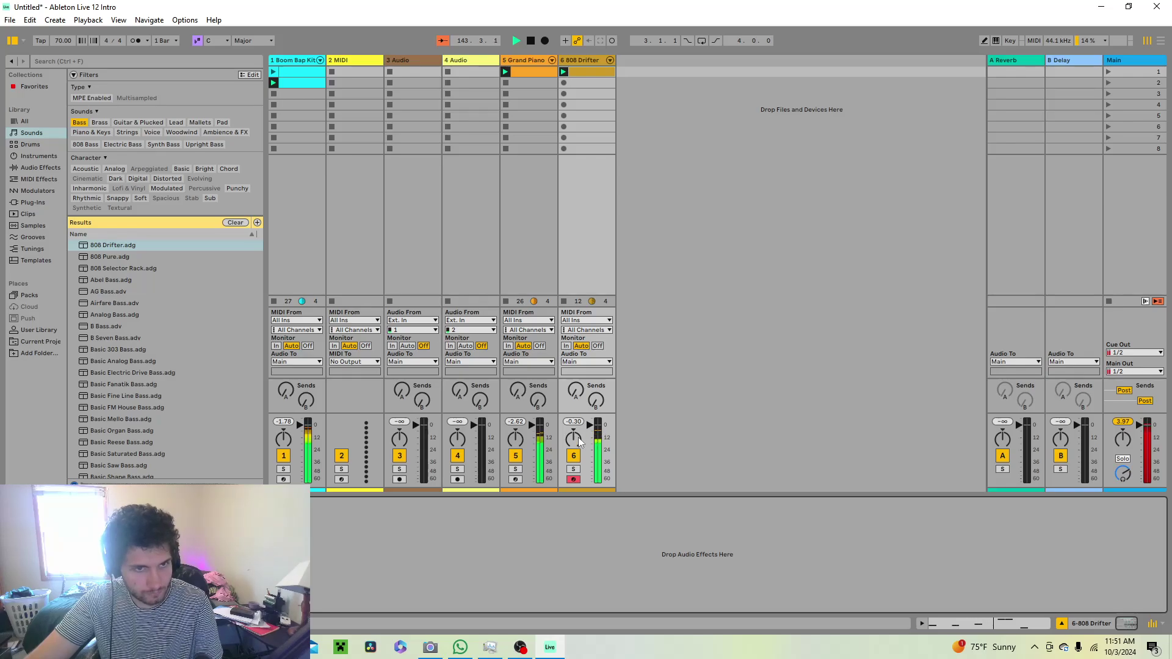
left_click(1112, 72)
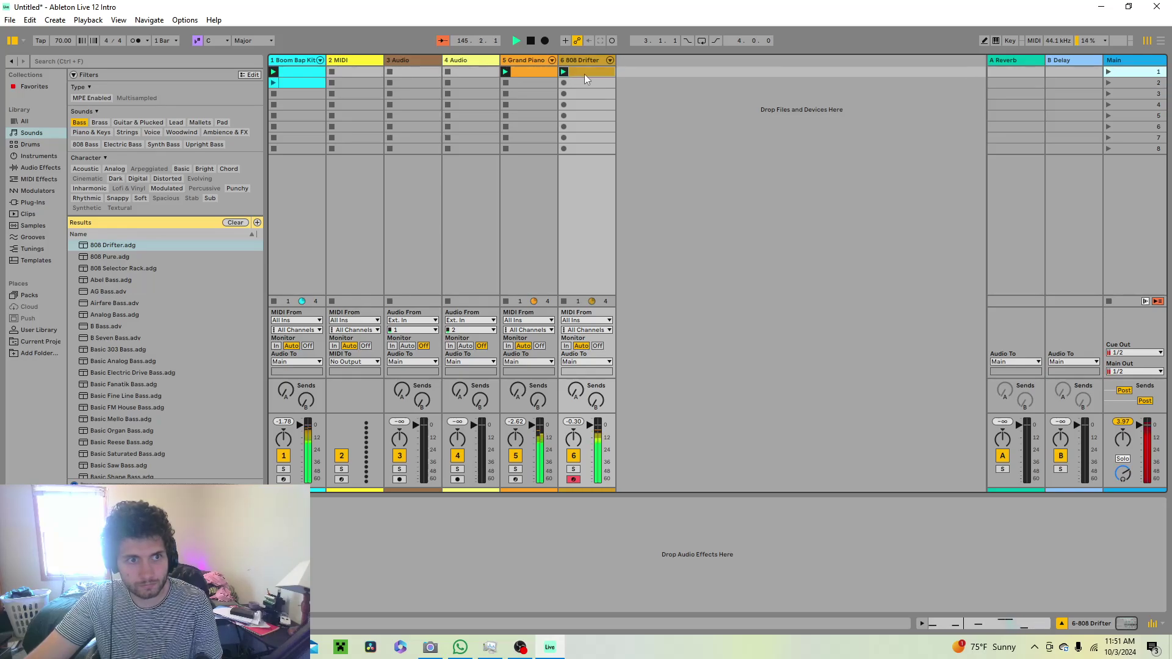
Copy the Grand Piano clip into its track's second slot and move the 808 Drifter clip down to the second slot
right_click(534, 72)
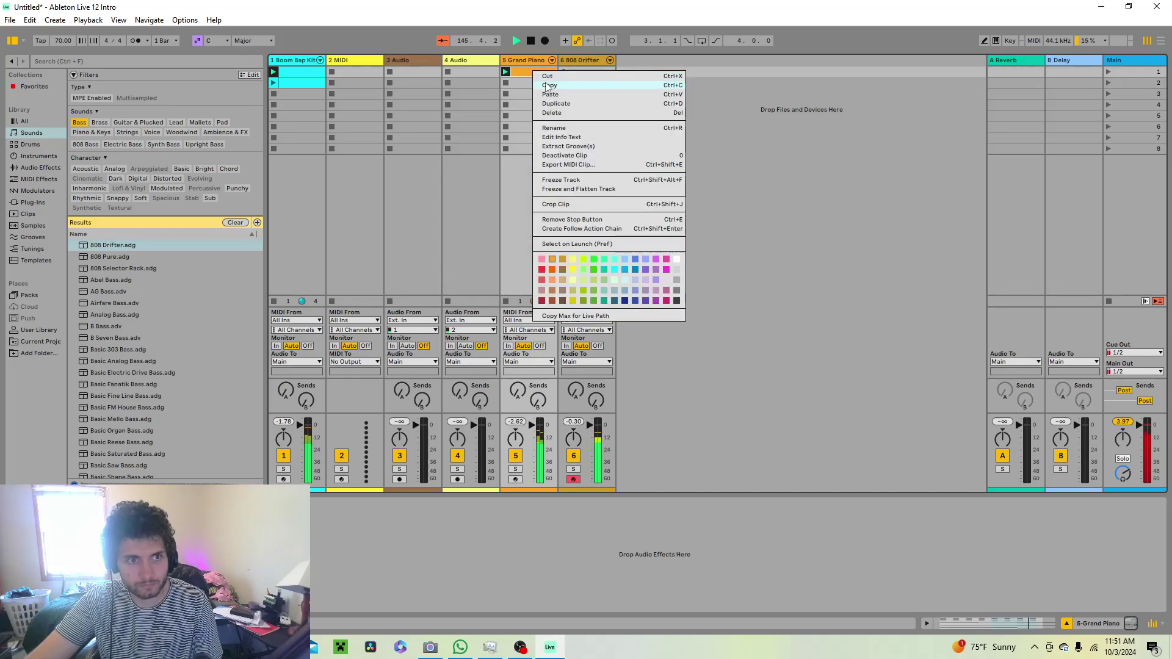
left_click(547, 87)
right_click(533, 82)
left_click(549, 86)
left_click_drag(549, 86, 579, 84)
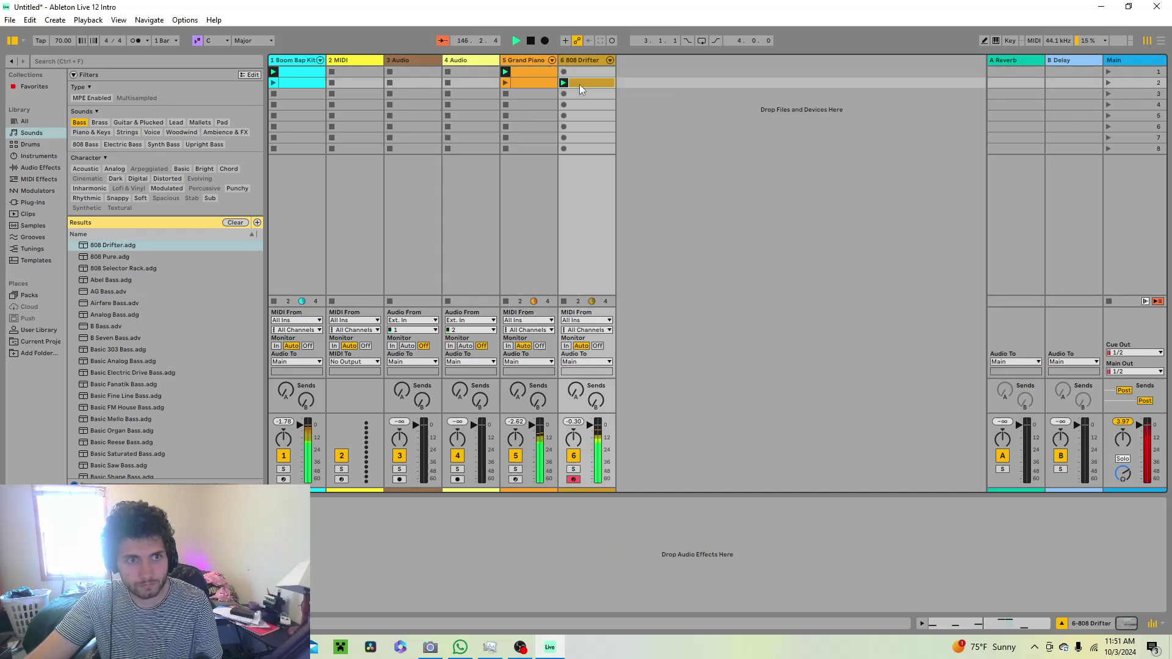
Shift the two G0 notes in the second-slot 808 Drifter clip to 1.2.4 and 1.3.1, and compare with the piano and drum clips
double_click(580, 84)
right_click(579, 84)
left_click_drag(755, 385, 874, 466)
key("Left")
key("Left")
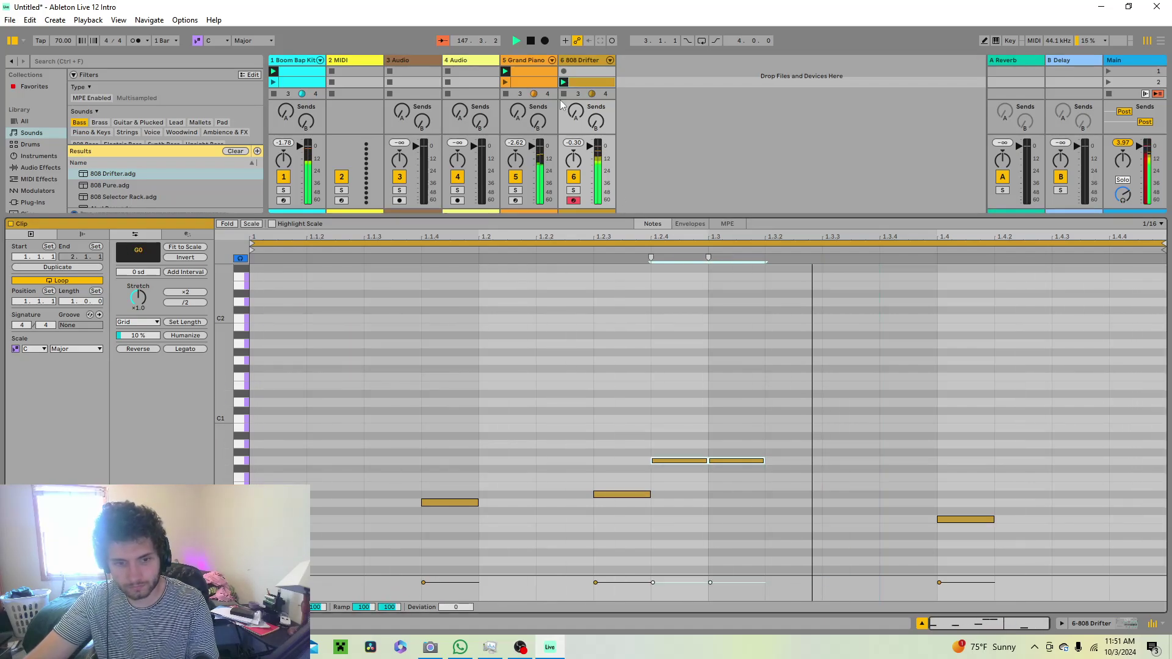
left_click(528, 72)
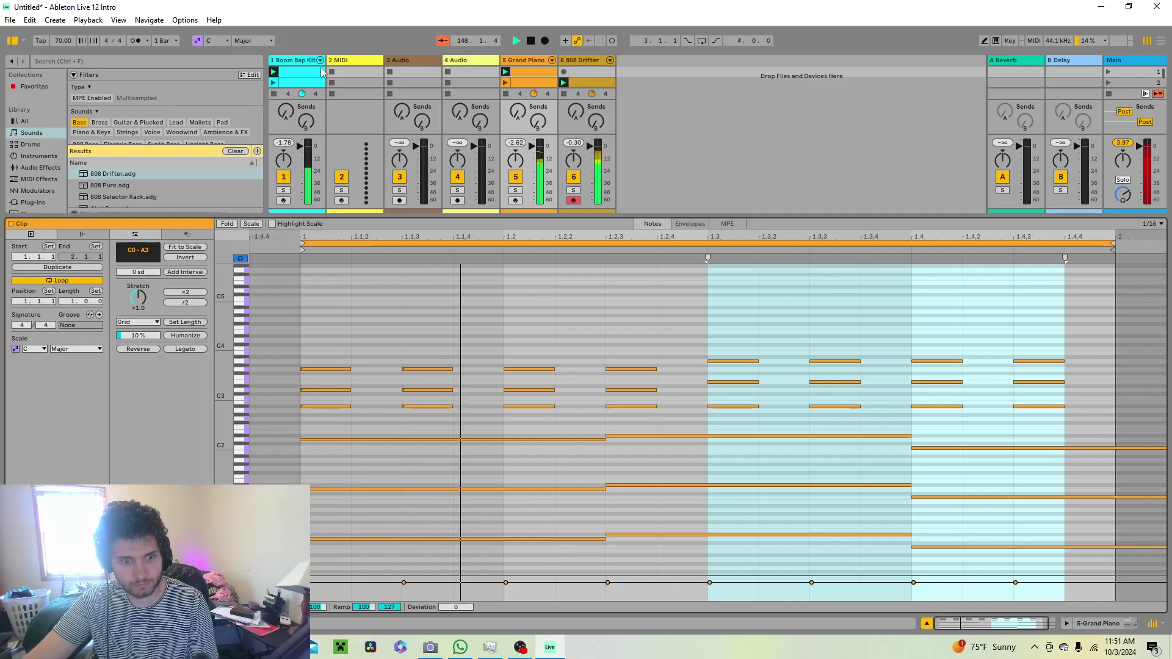
left_click(322, 72)
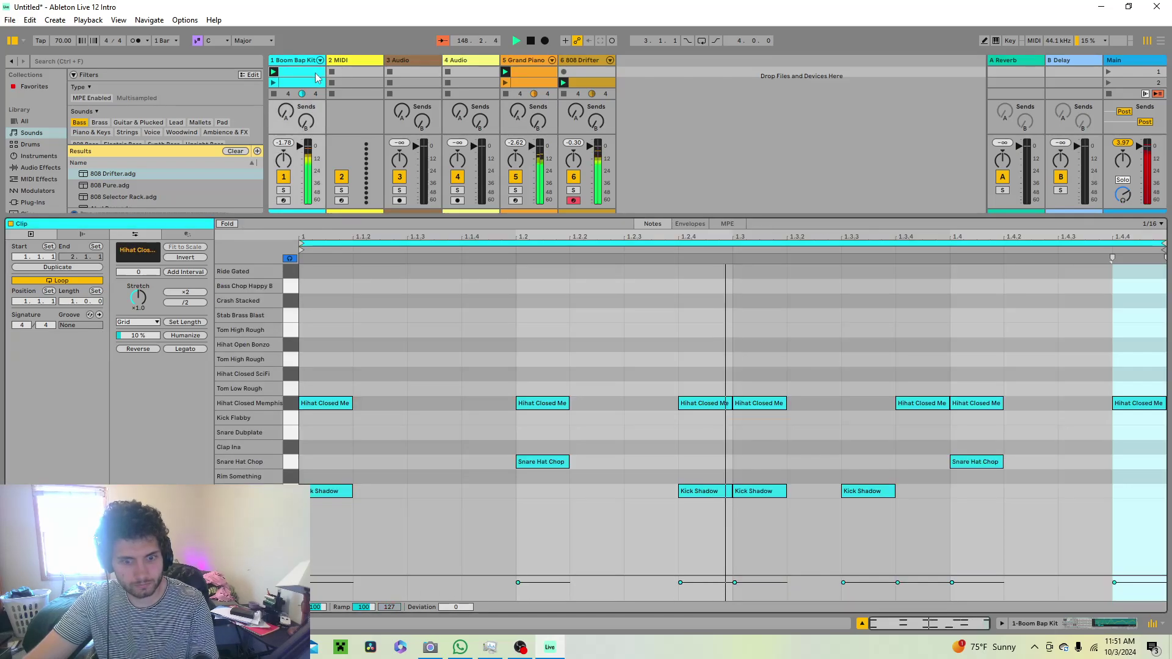
Copy the second-slot 808 Drifter clip into the first slot and shift the copy's two G0 notes to 1.3.2 and 1.3.3
left_click(577, 79)
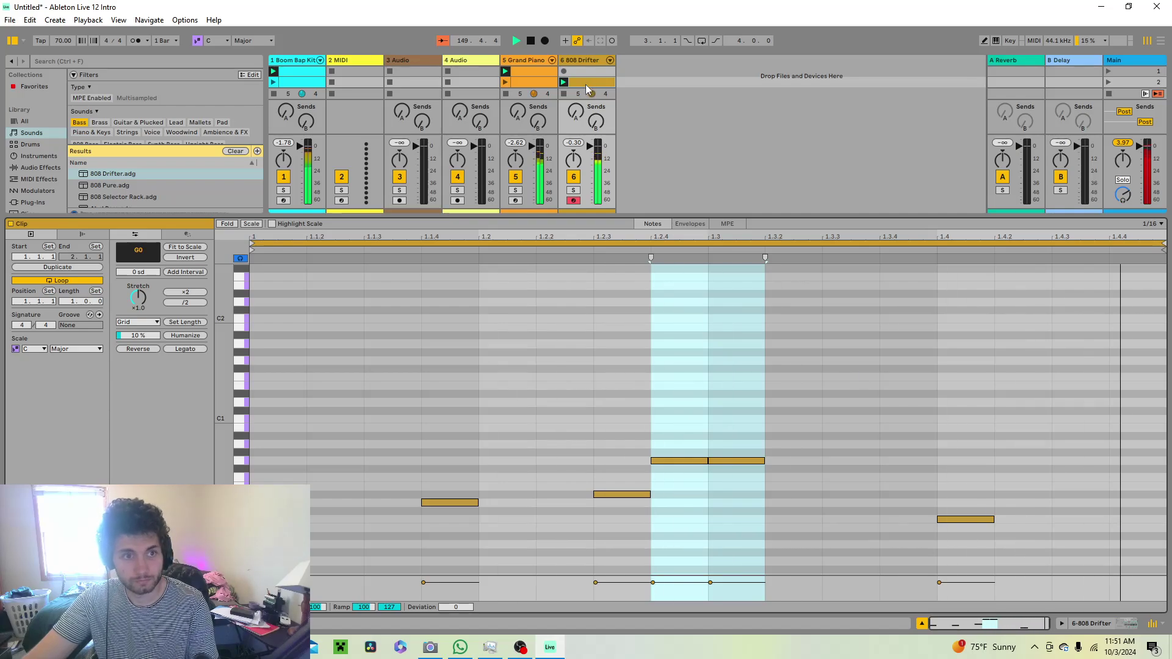
right_click(582, 81)
key("Escape")
right_click(579, 73)
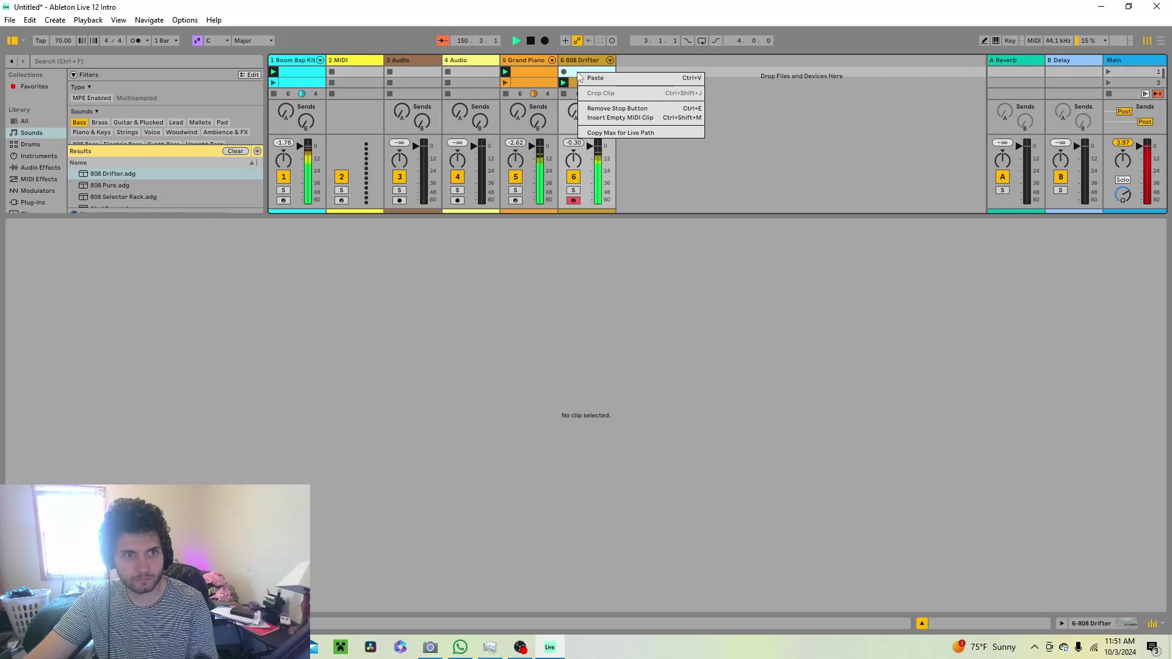
left_click(600, 83)
left_click_drag(707, 443, 755, 486)
key("Right")
key("Right")
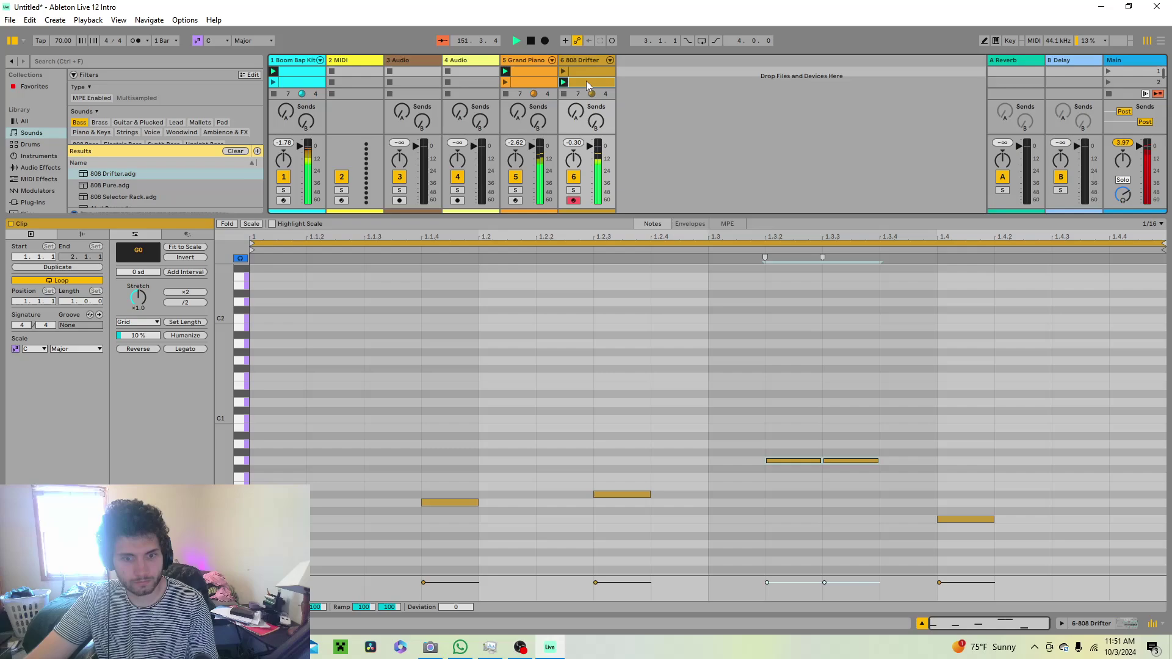
Undo the copy into the first 808 Drifter slot and put the second-slot clip's two G0 notes back at 1.3.2 and 1.3.3
key("ctrl+z")
key("ctrl+z")
scroll(586, 84, "down", 1)
key("Right")
key("Right")
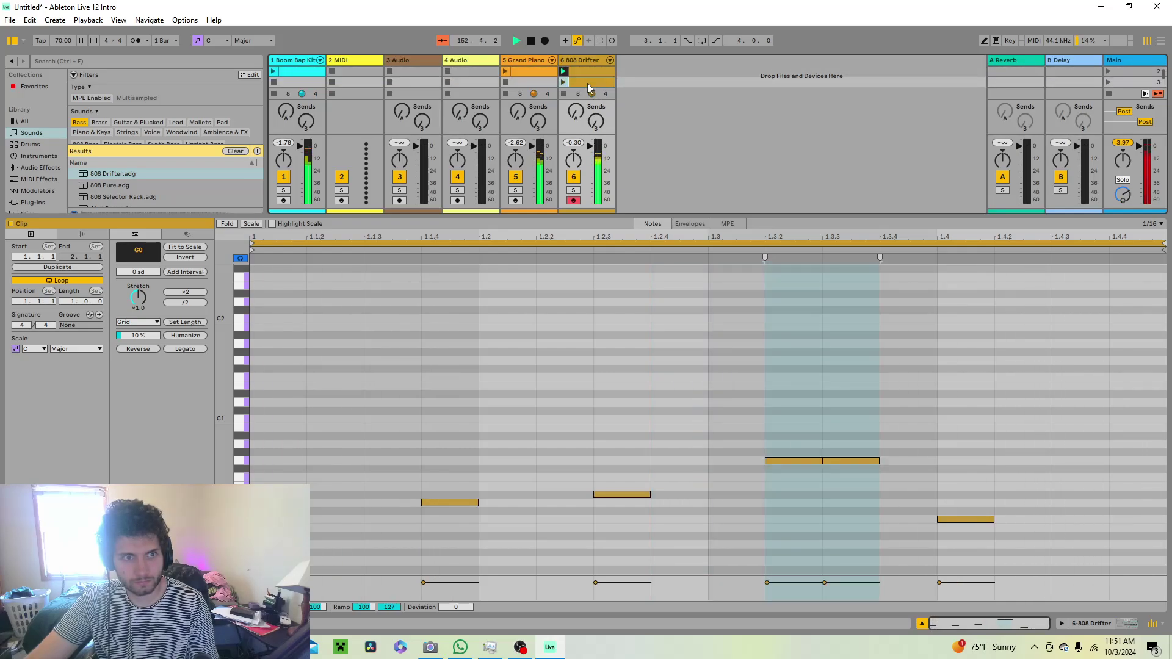
scroll(587, 79, "up", 1)
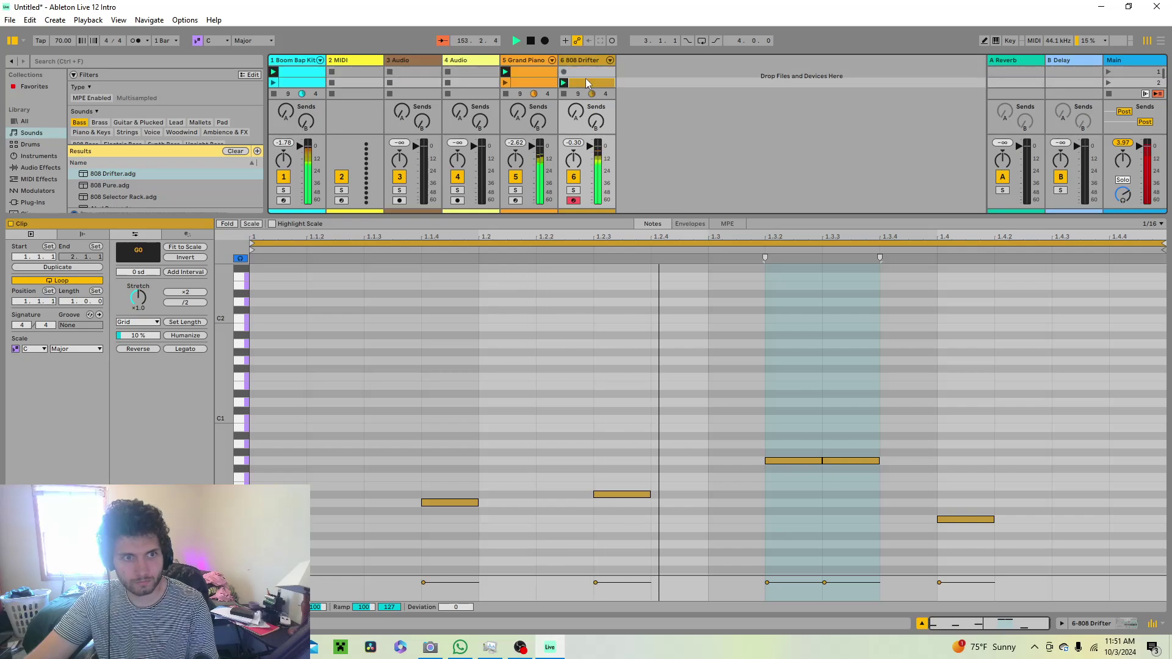
Copy the second-slot 808 Drifter clip into the first slot, shift the copy's G0 notes to 1.3.1 and 1.3.2, and play it
right_click(587, 80)
left_click(601, 93)
right_click(580, 72)
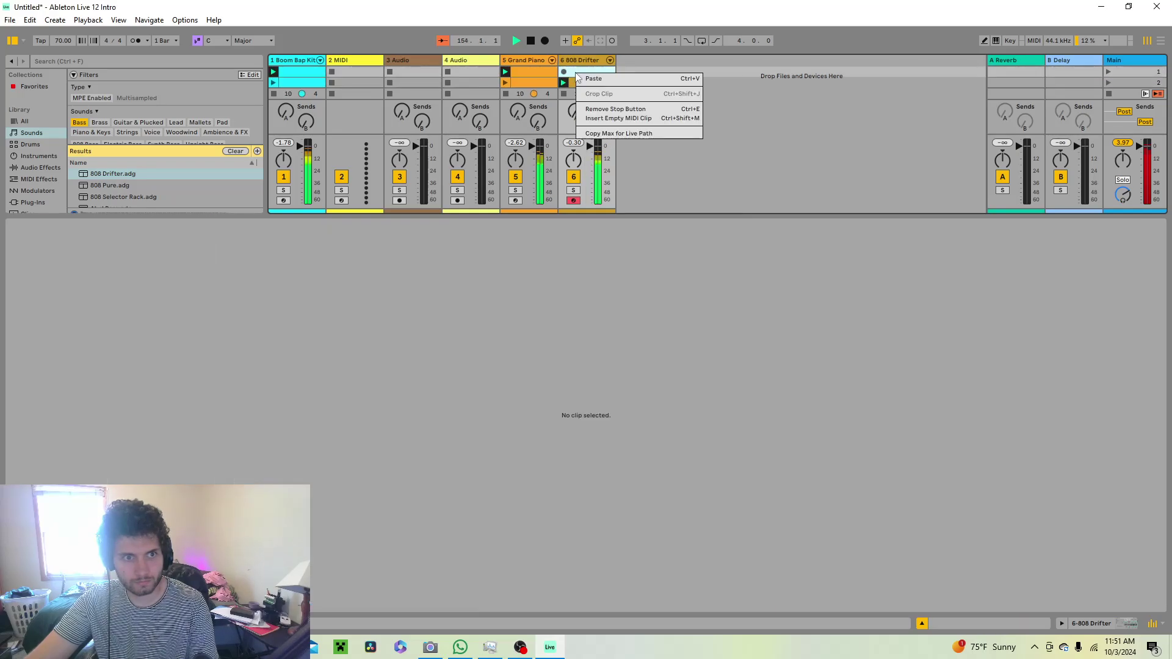
left_click(584, 78)
left_click_drag(742, 445, 835, 494)
key("Left")
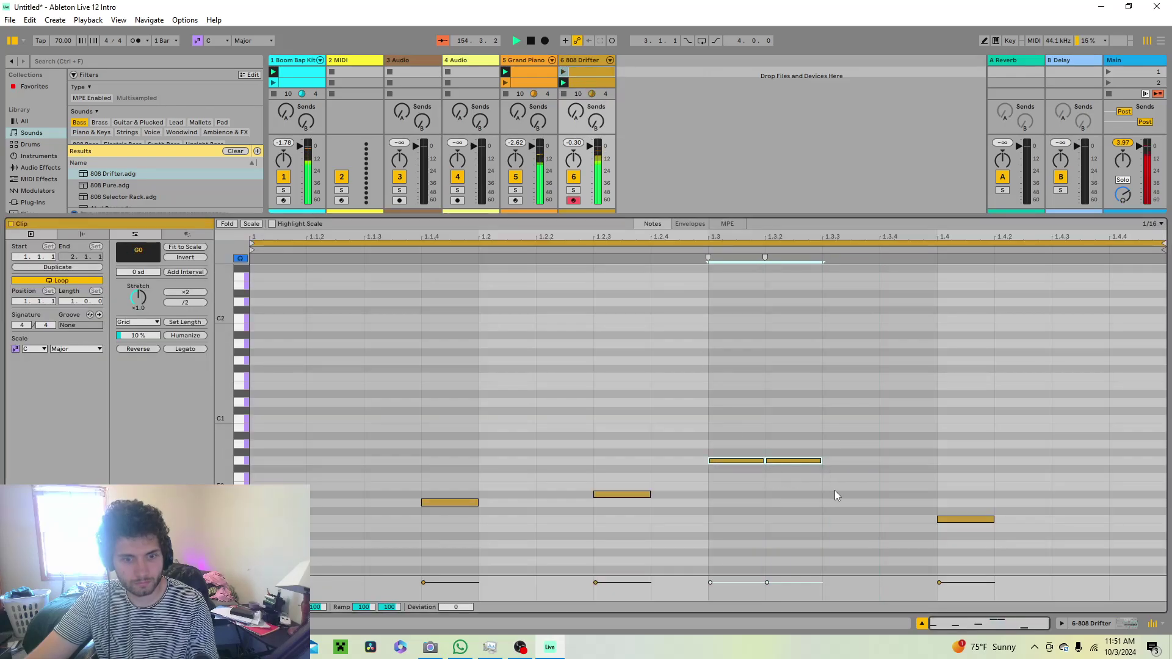
left_click(563, 71)
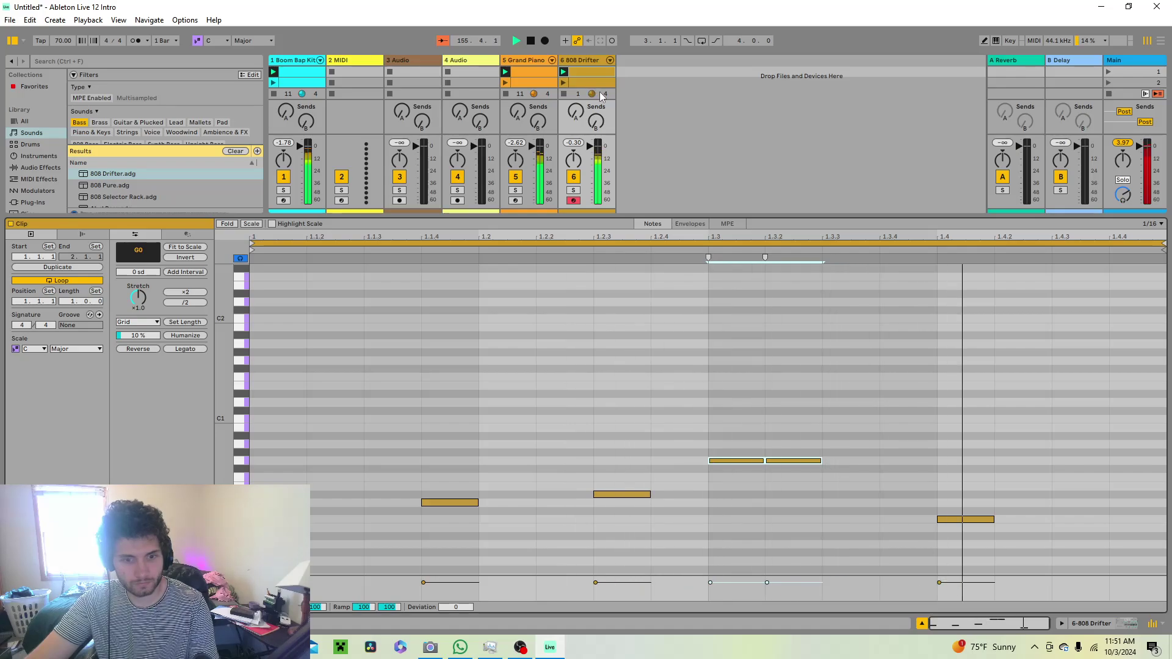
Add G0 notes at 1.2.4 and 1.3.3 to the first 808 Drifter clip, and play the first scene
left_click_drag(775, 333, 783, 475)
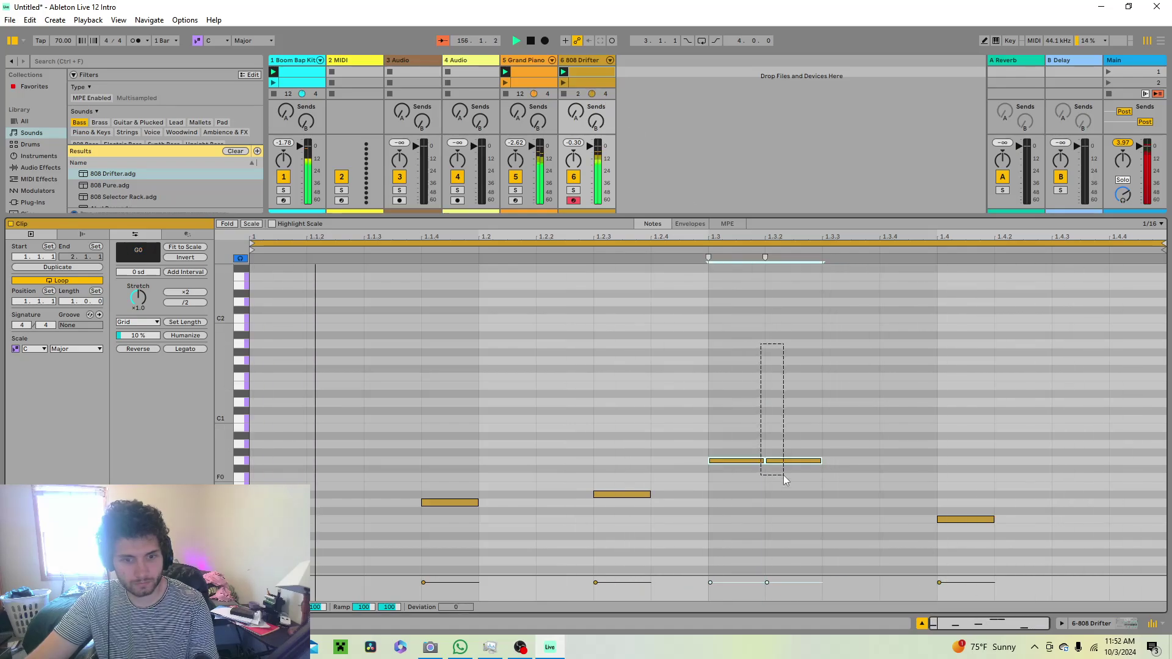
double_click(684, 467)
left_click_drag(684, 469, 686, 463)
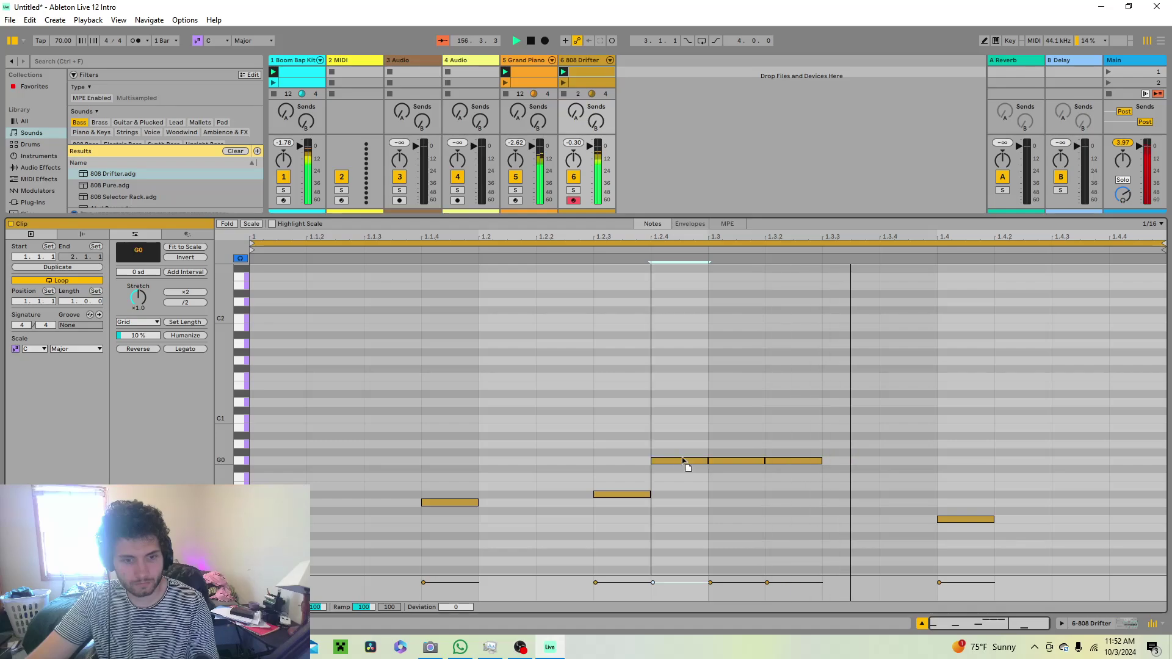
double_click(835, 461)
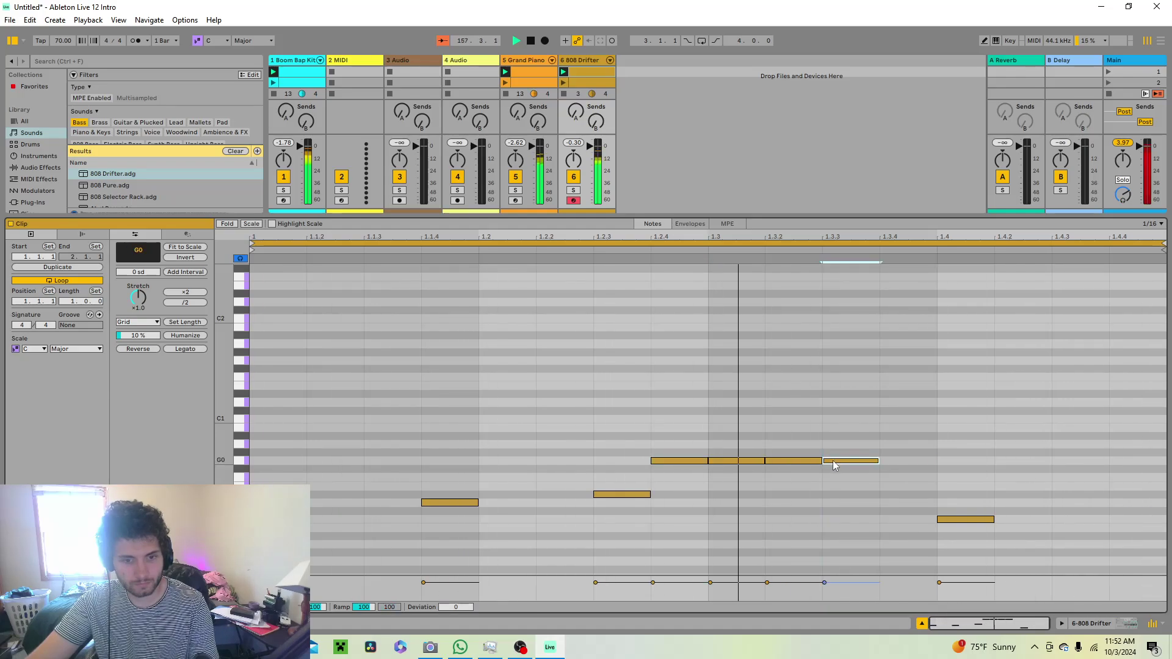
left_click(1108, 72)
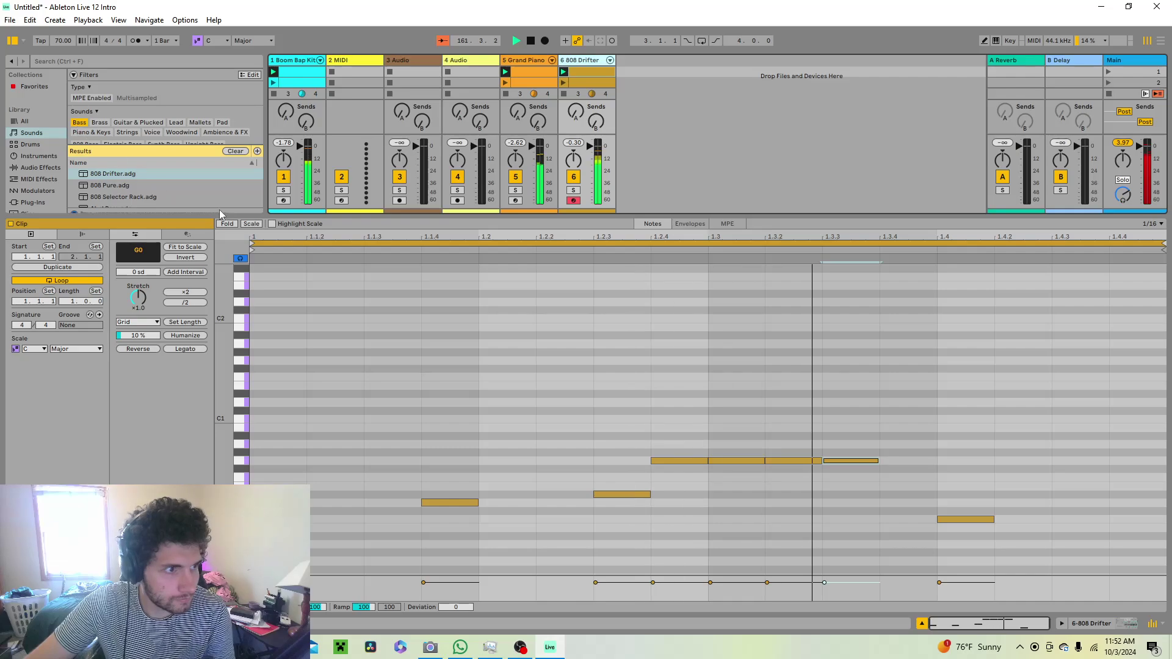
Filter the bass sounds to Electric Bass and replace 808 Drifter by trying Bass Electric Raw.adg and loading Bass Electric Soft.adg
left_click_drag(237, 213, 237, 471)
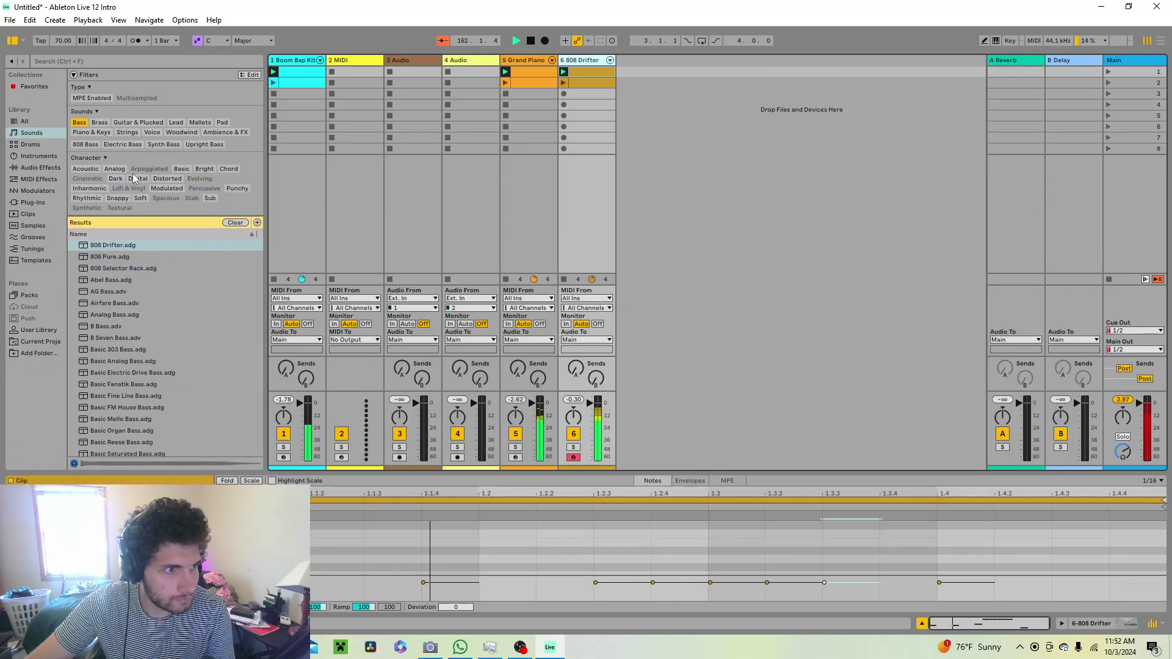
left_click(119, 146)
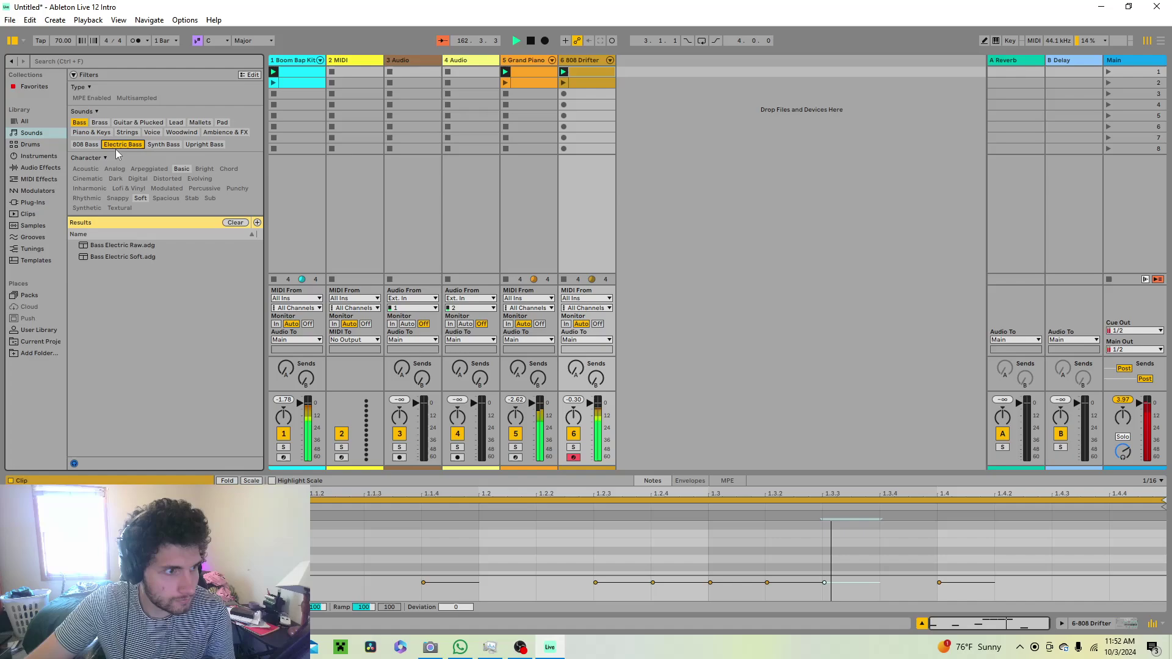
left_click(115, 245)
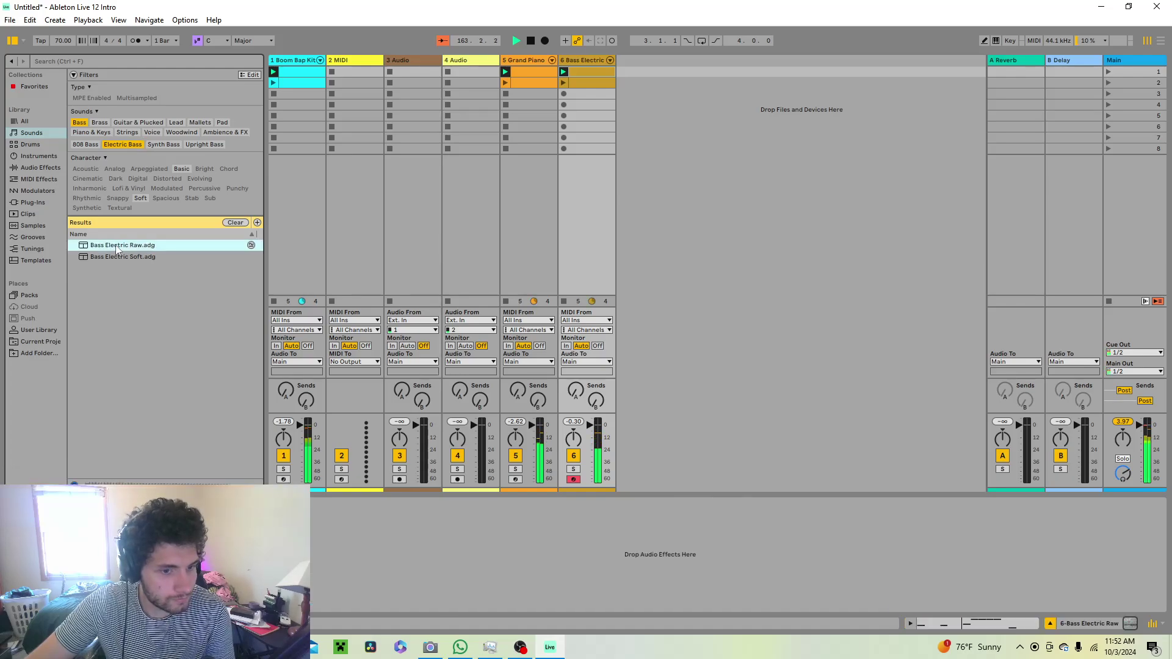
left_click(133, 258)
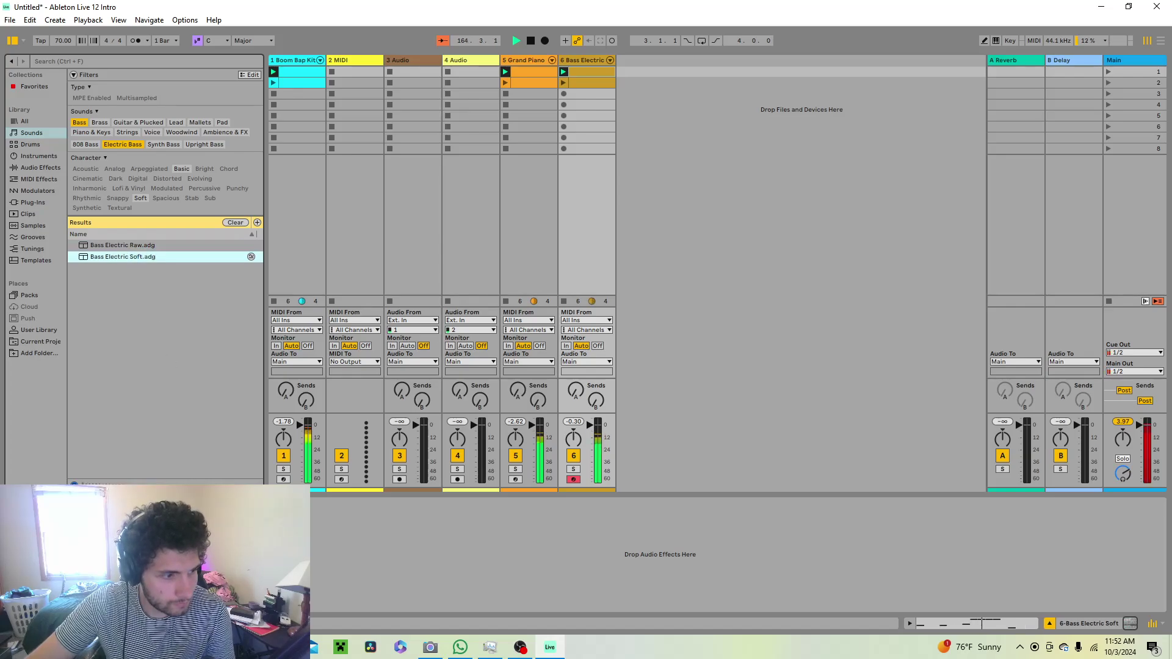
left_click(999, 621)
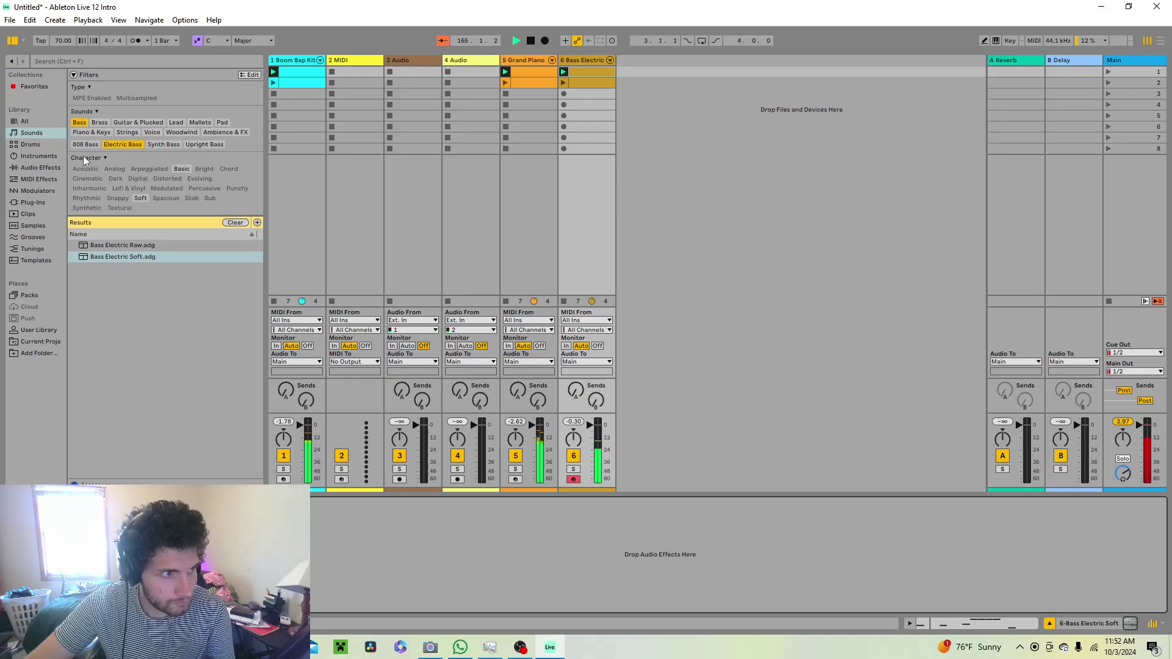
Undo the Electric Bass sound replacements to restore the 808 Drifter sound on the bass track
left_click(29, 20)
left_click(29, 21)
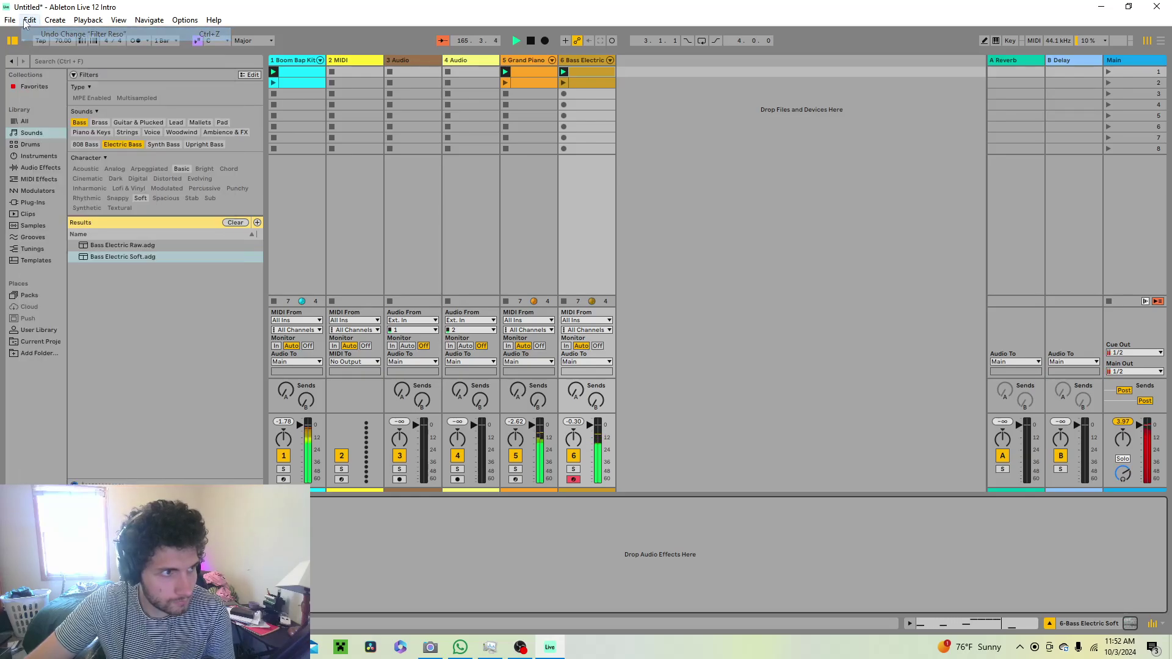
left_click(29, 20)
left_click(29, 20)
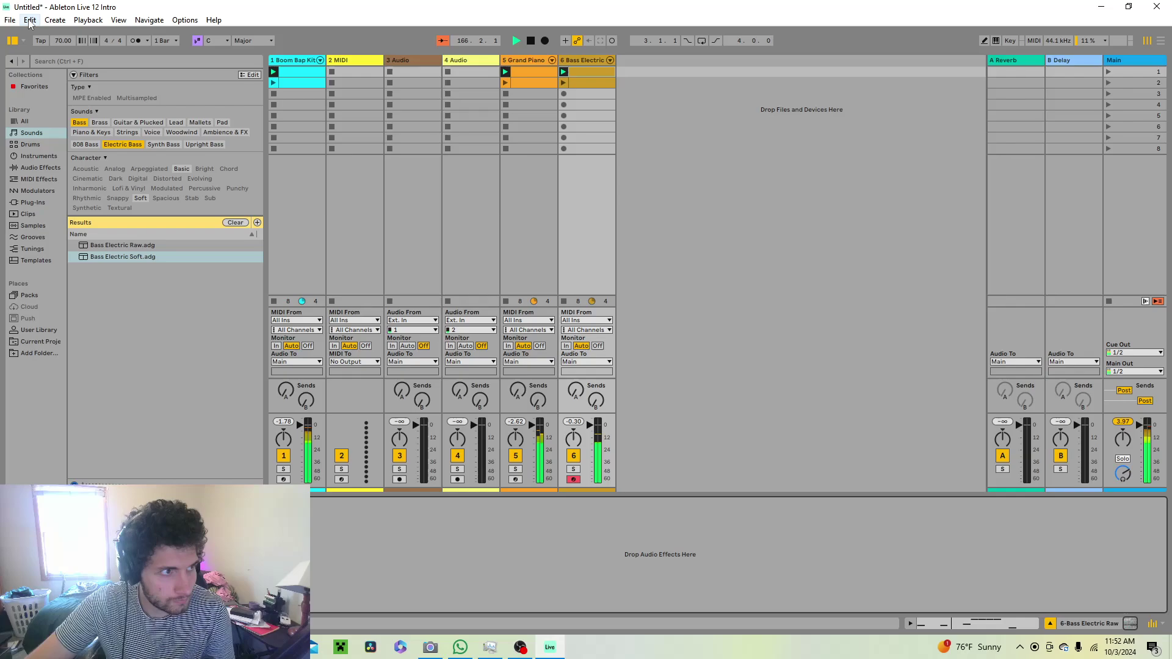
left_click(29, 21)
left_click(26, 21)
left_click(26, 20)
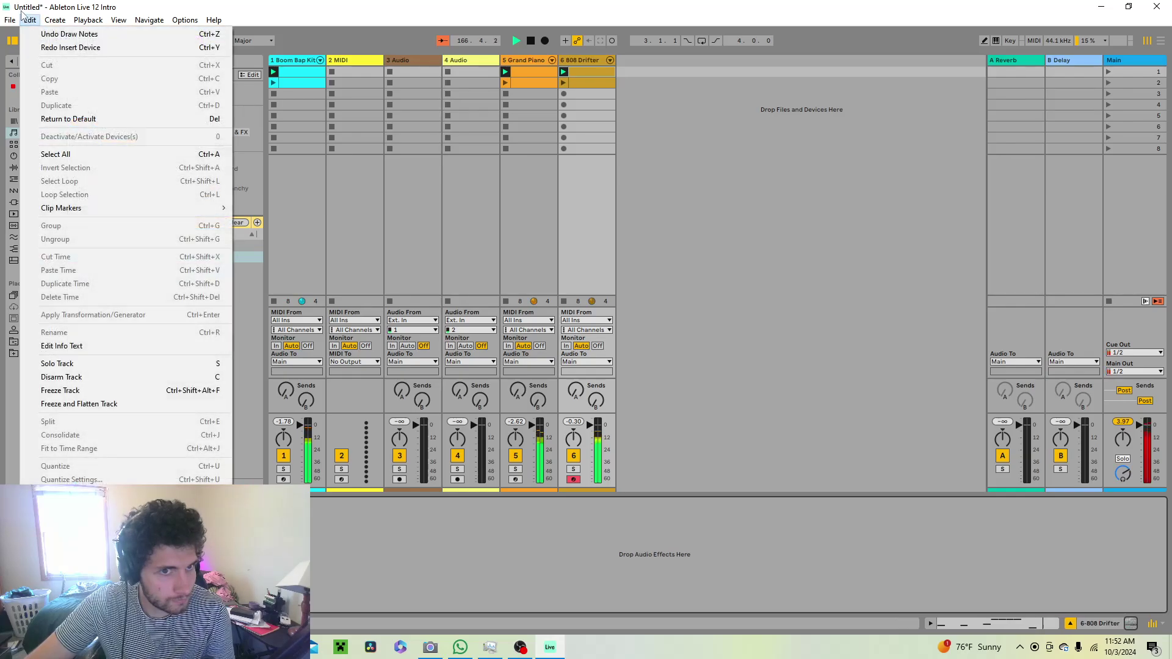
left_click(49, 31)
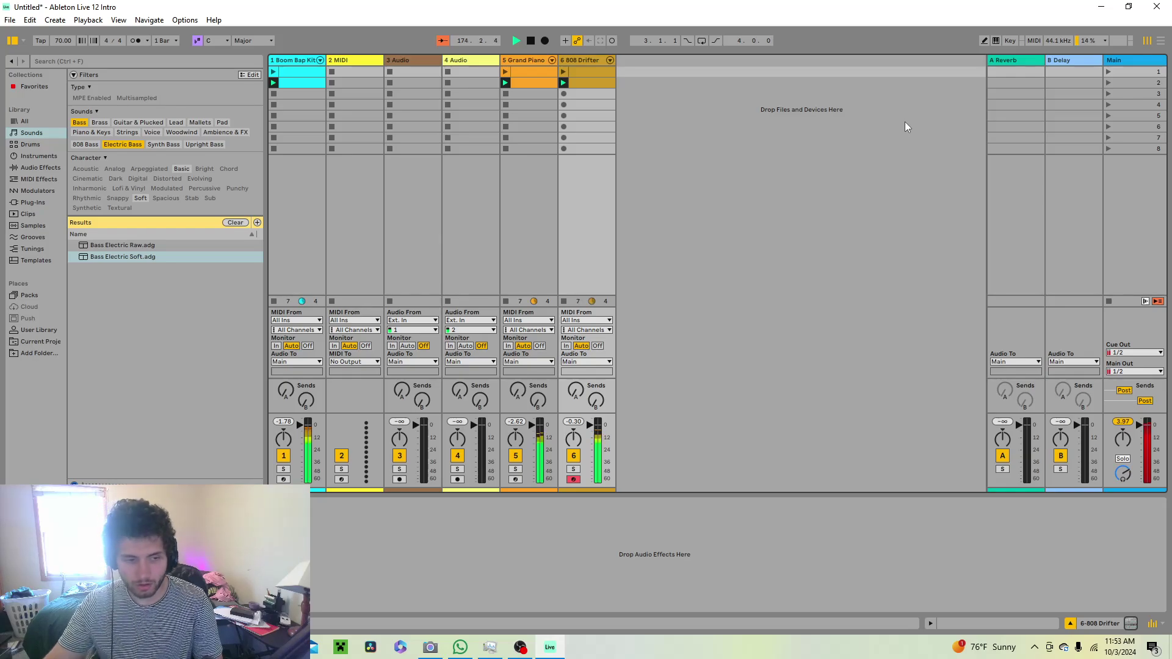
Arm the 4 Audio track, record a take into its first clip slot, and stop playback
right_click(755, 125)
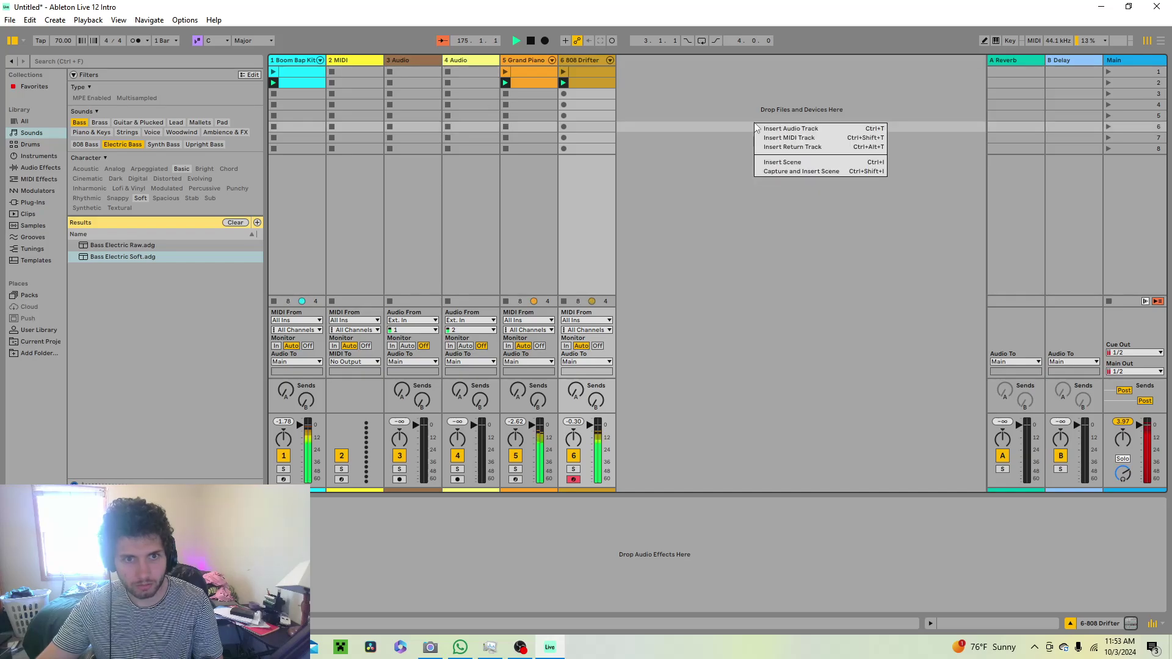
left_click(450, 505)
left_click(457, 480)
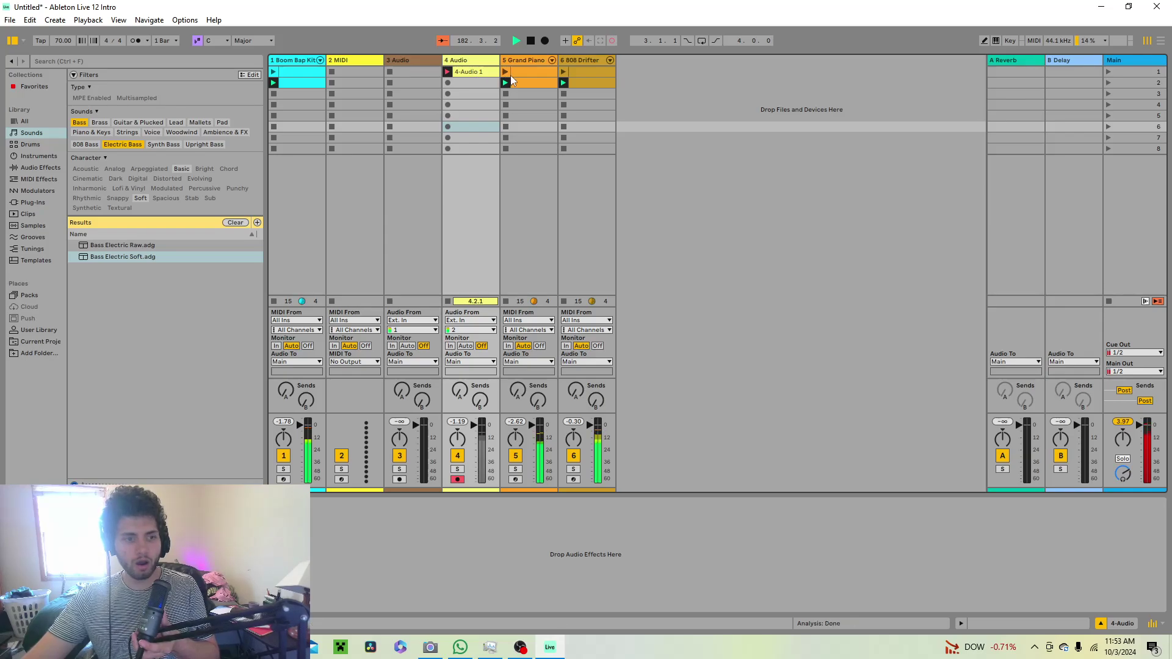
left_click(531, 40)
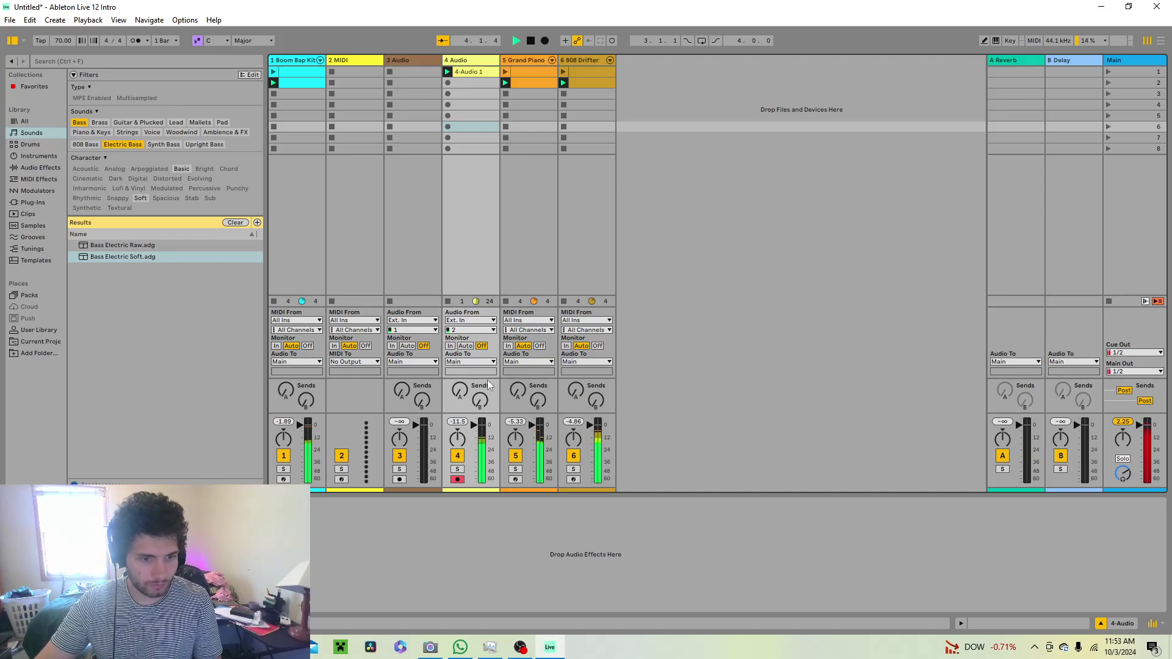
Extend the loop end of the recorded 4-Audio 1 clip to bar 8
left_click(489, 70)
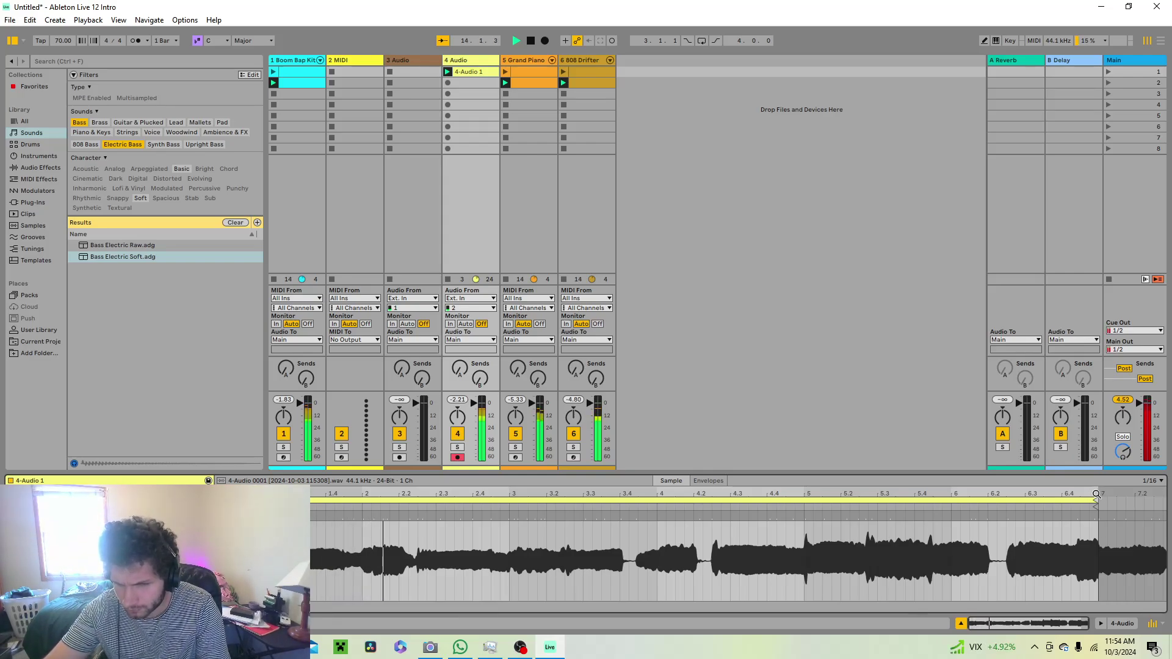
left_click_drag(1099, 507, 1162, 505)
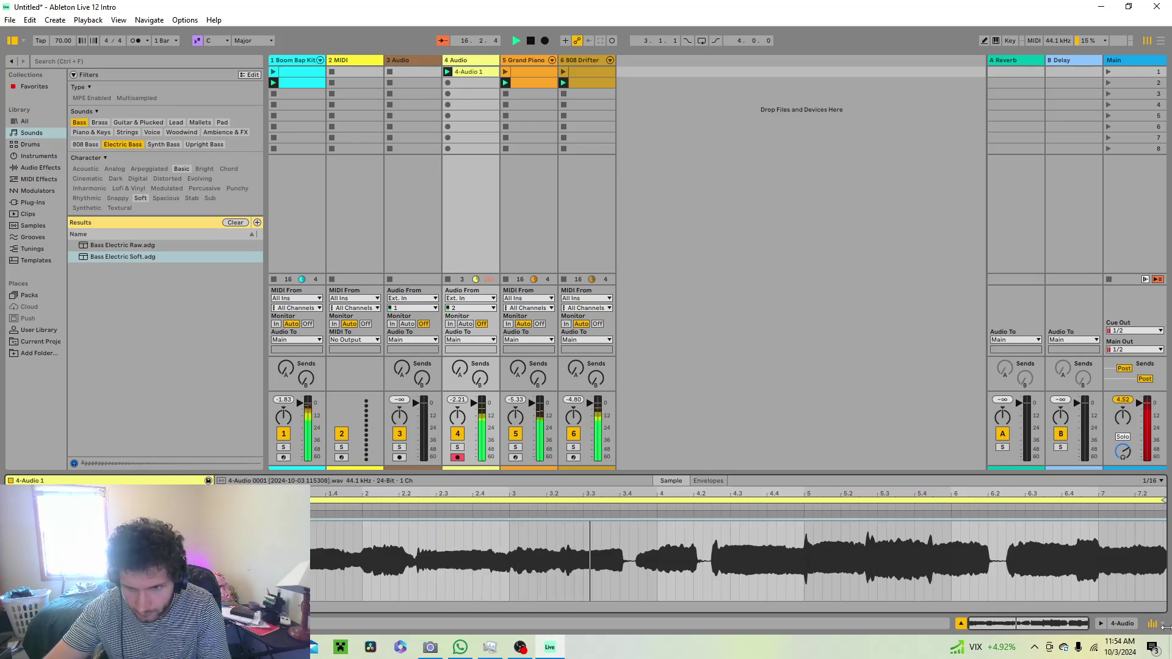
scroll(1168, 537, "right", 3)
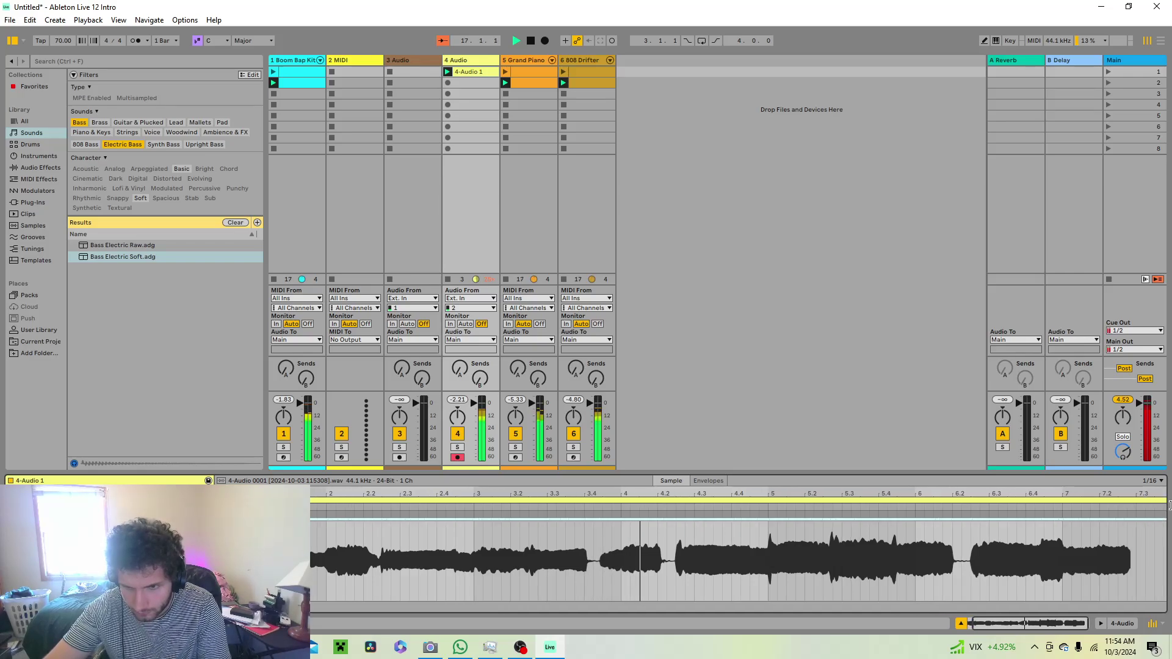
left_click_drag(1169, 504, 1104, 516)
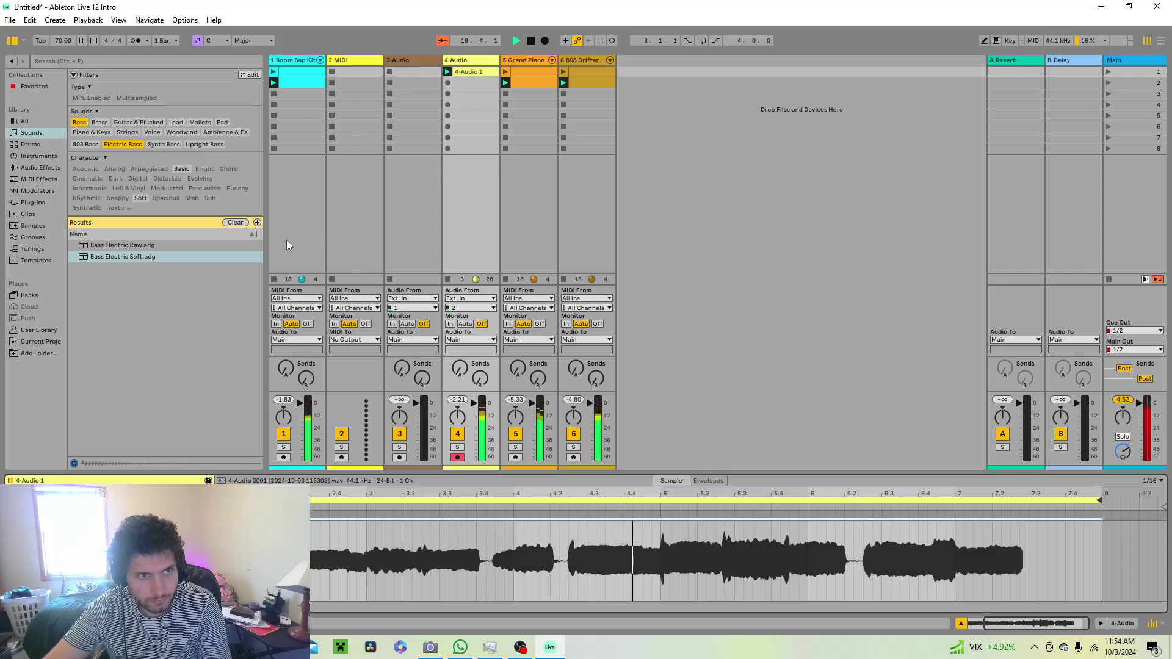
Copy the 4-Audio 1 clip into the third track's first slot and extend the copy's loop end to bar 9
right_click(445, 72)
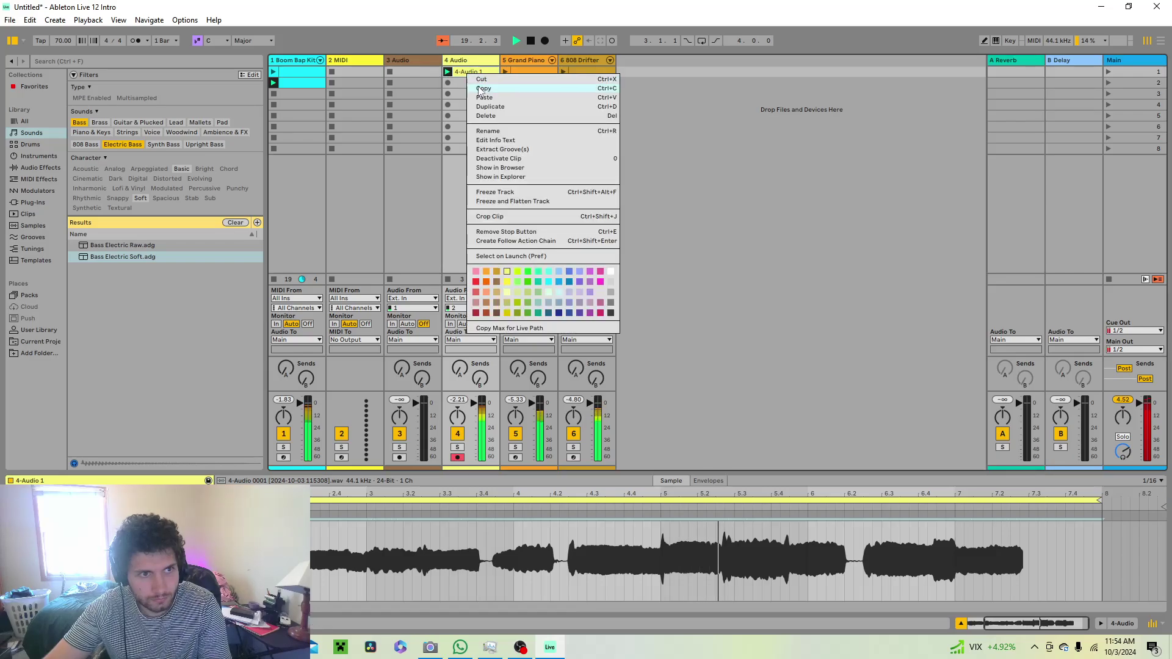
left_click(426, 78)
key("ctrl+v")
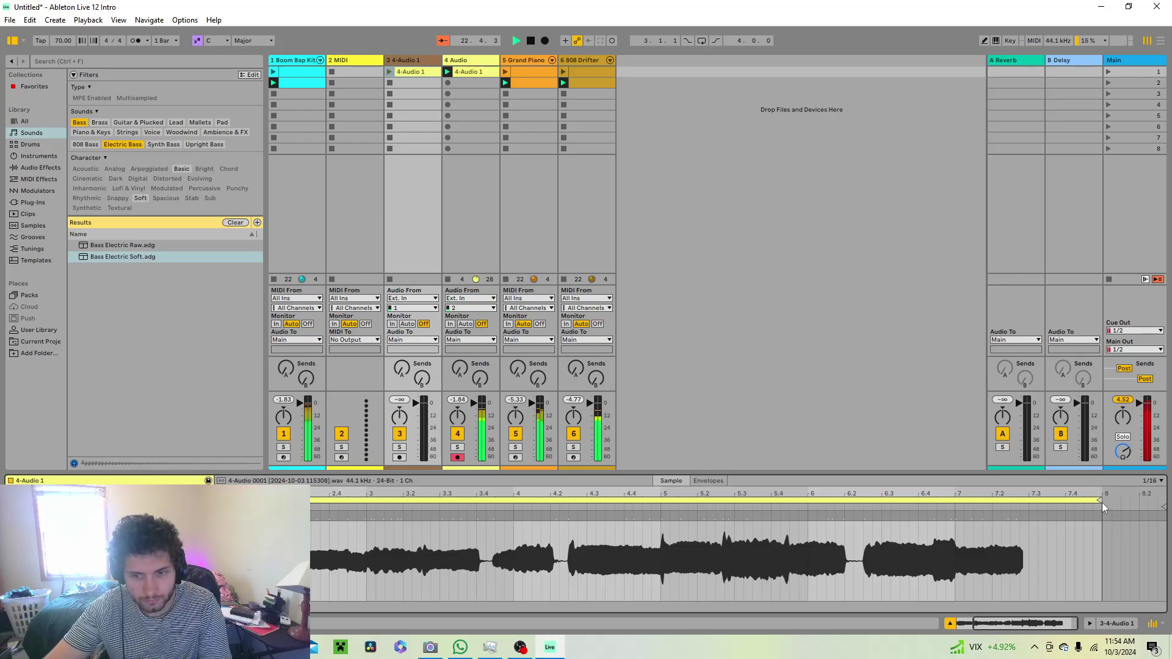
left_click_drag(1100, 499, 1165, 504)
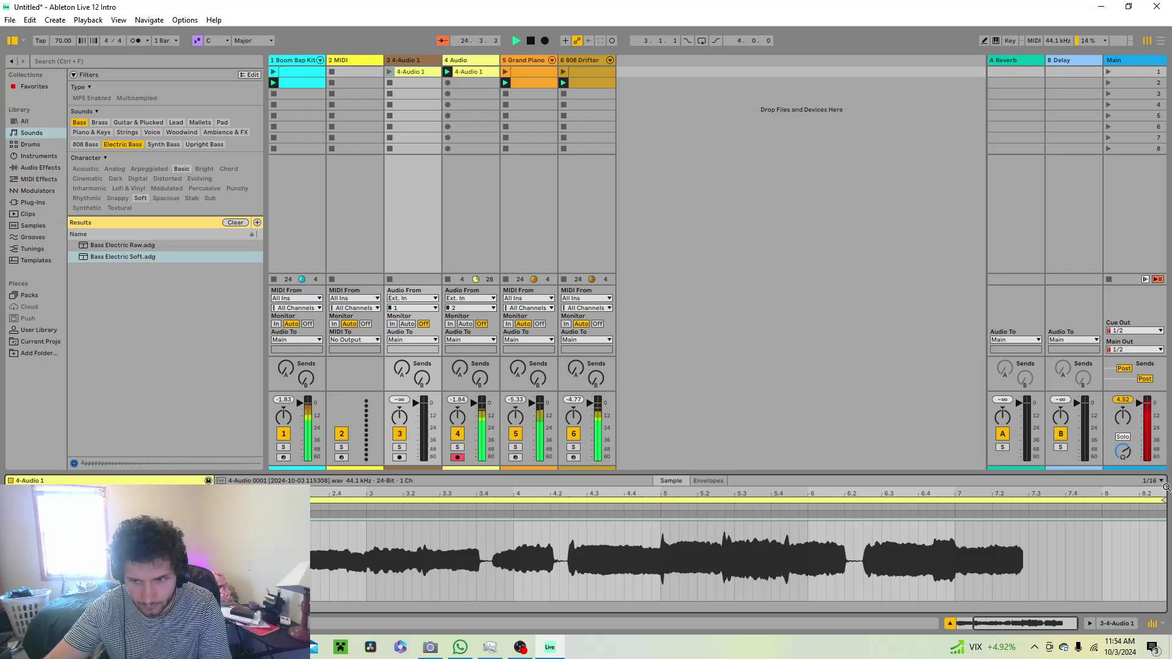
mouse_move(1163, 499)
left_mouse_down()
mouse_move(1062, 513)
mouse_move(1076, 526)
mouse_move(1059, 525)
left_mouse_up()
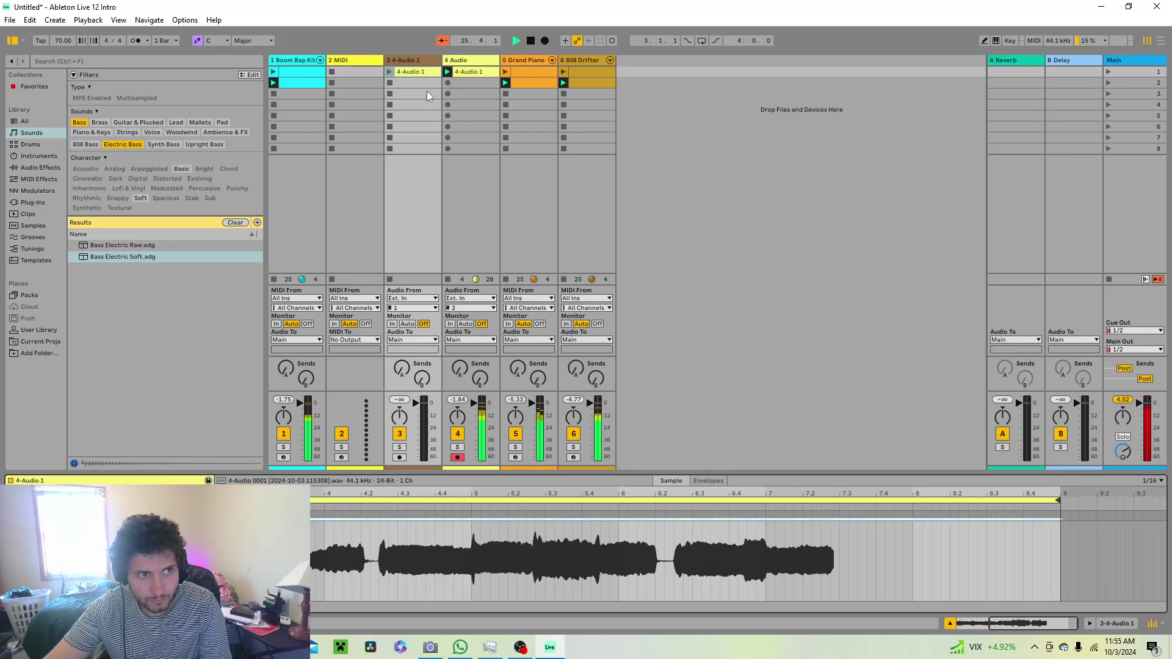
Replace the 4 Audio track's first clip with a copy of the third track's extended clip, and play the first scene
left_click(460, 75)
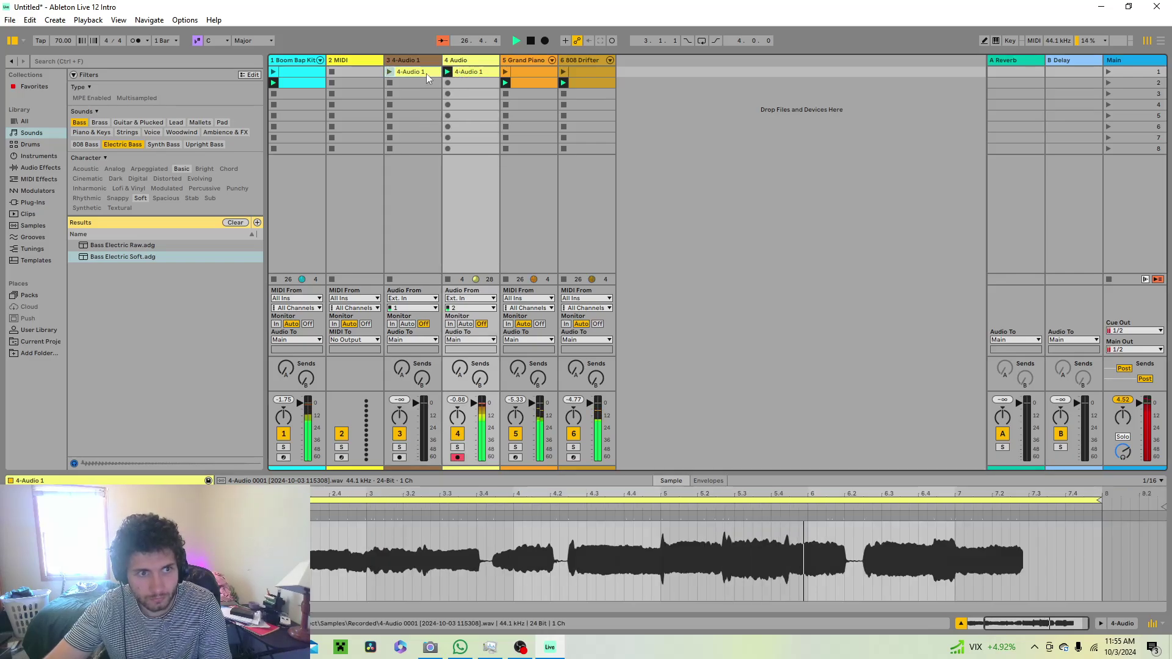
right_click(426, 73)
left_click(448, 89)
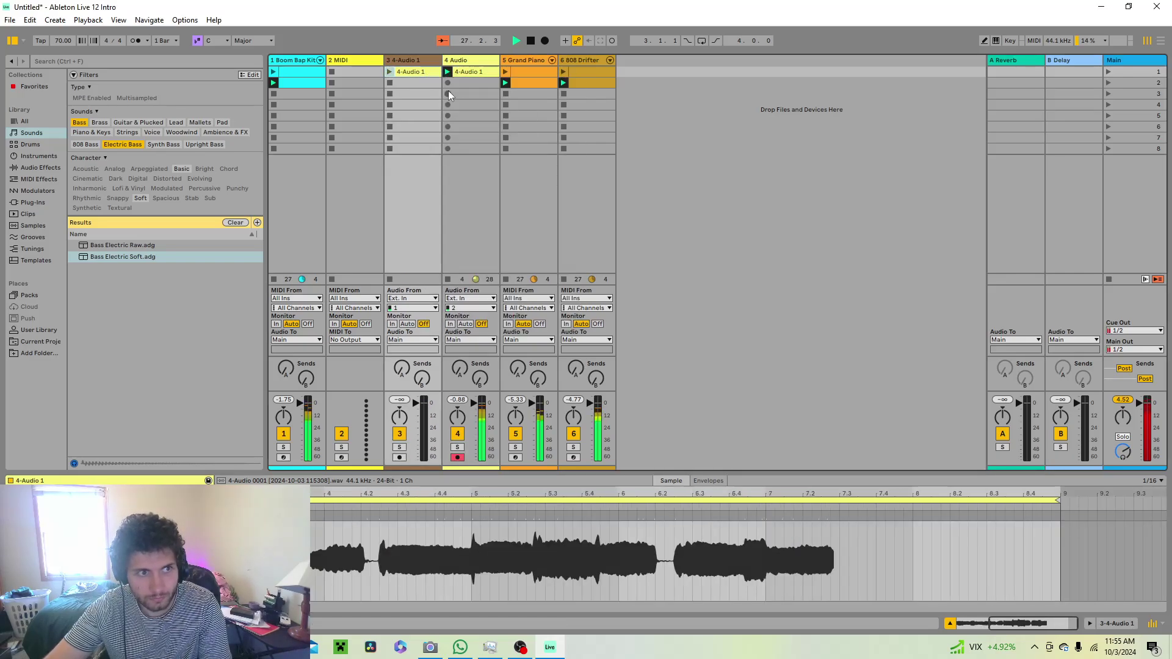
right_click(478, 72)
left_click(495, 88)
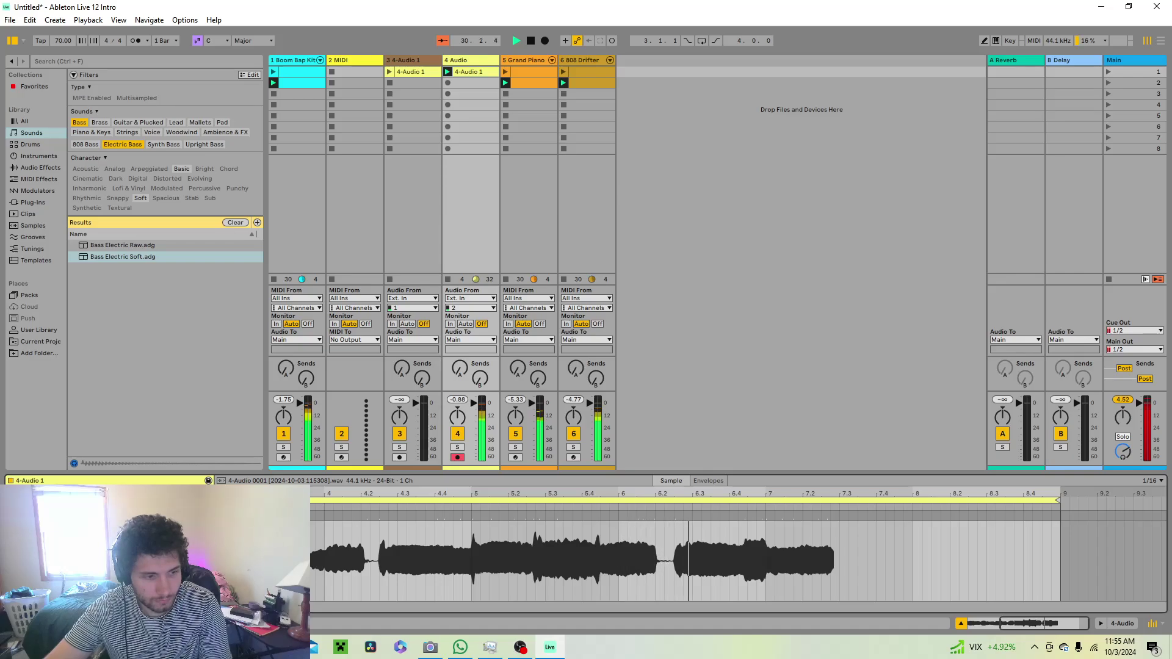
left_click(422, 72)
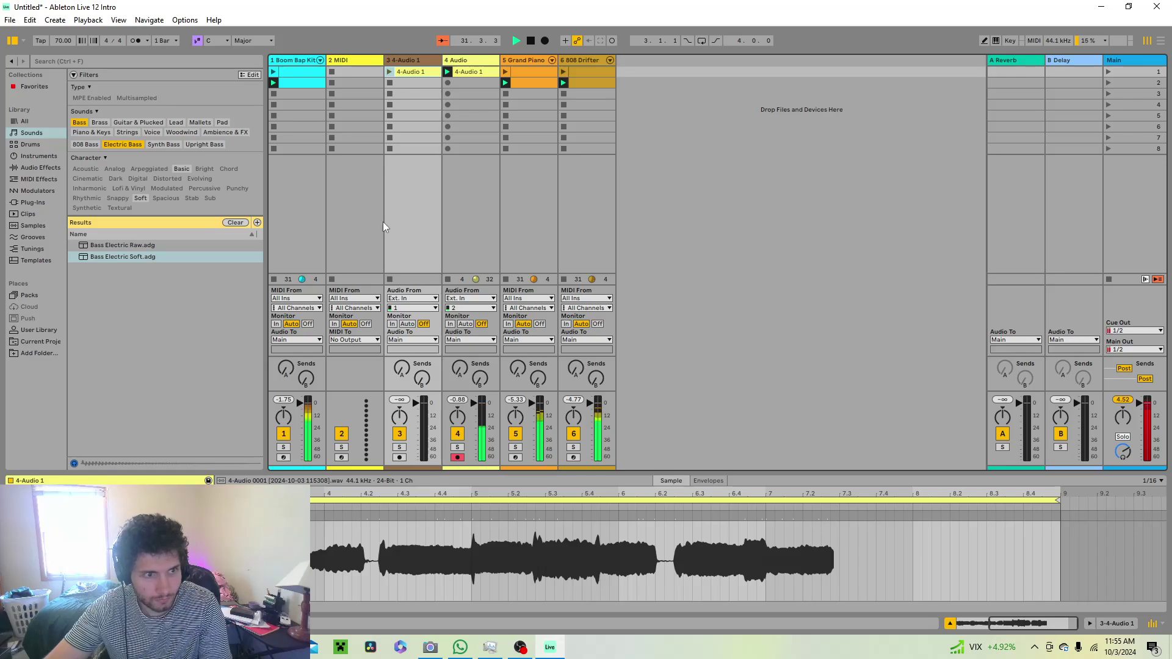
left_click(1108, 72)
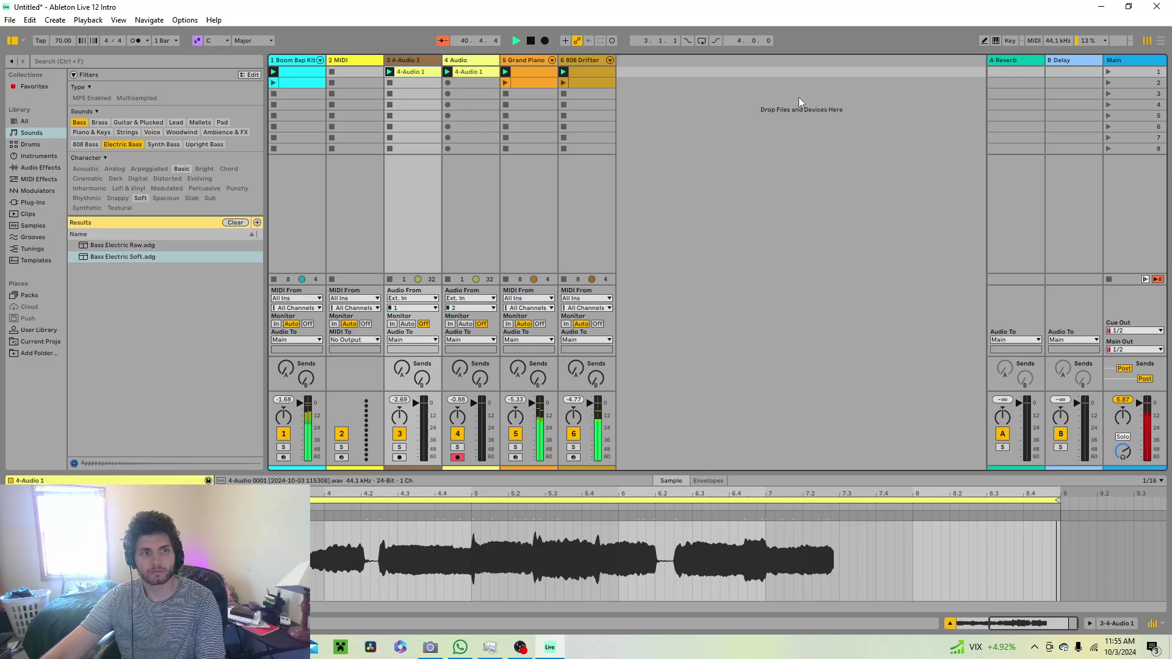
Move both 4-Audio 1 clips into the second scene, and play the second scene followed by the first
left_click(1109, 82)
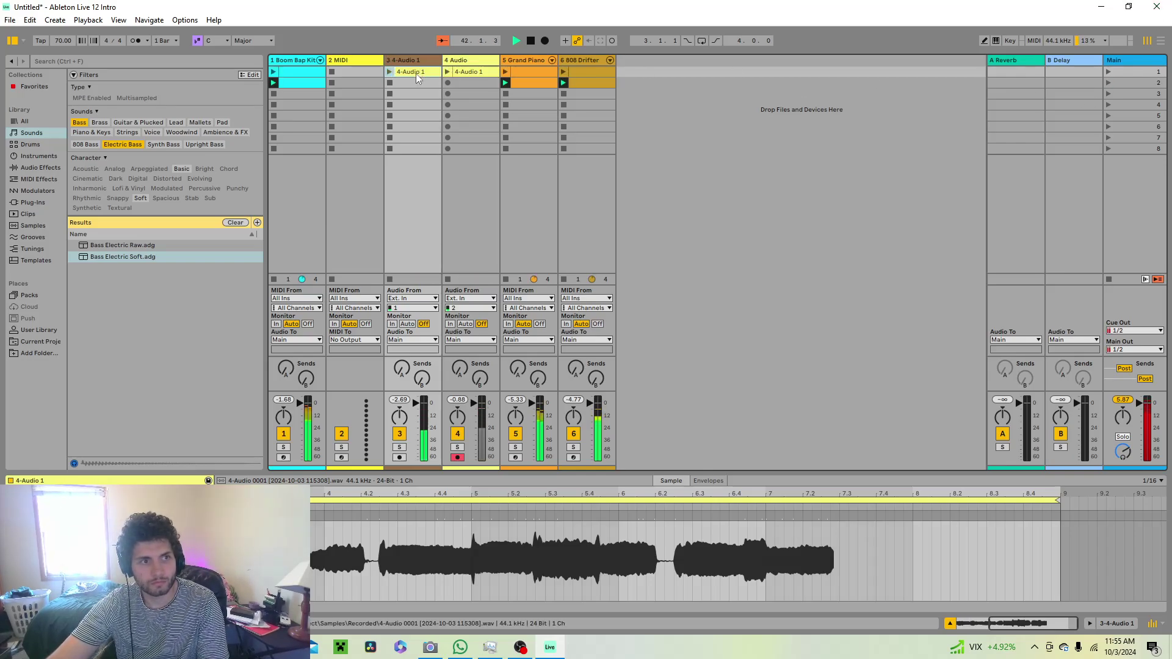
left_click_drag(415, 81, 478, 87)
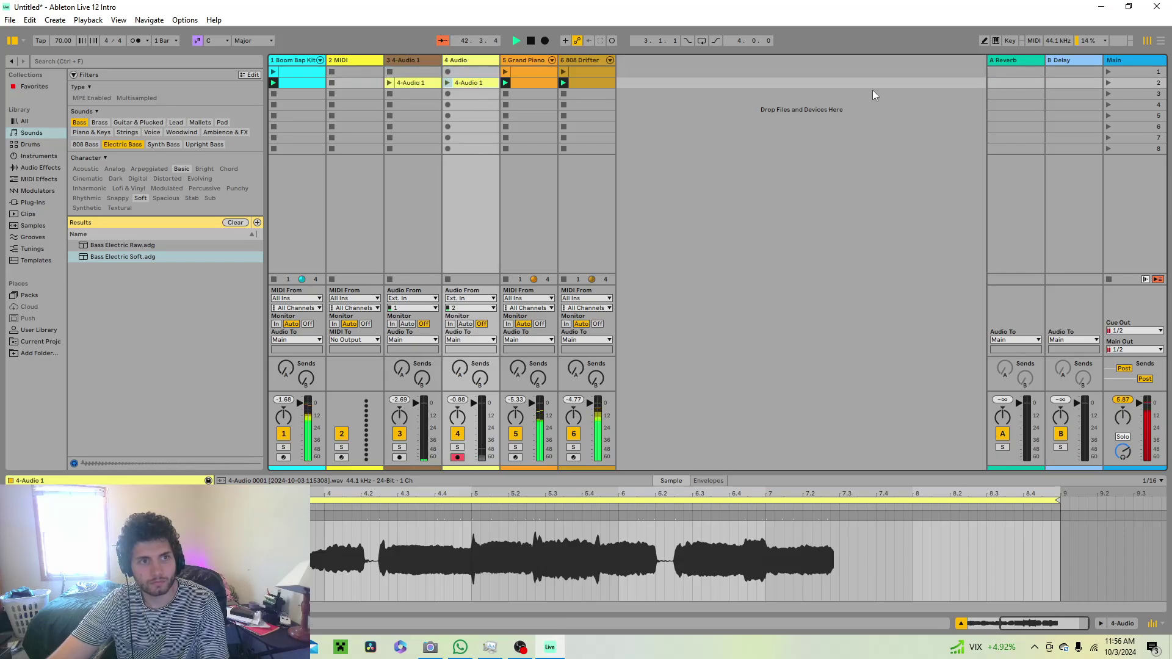
left_click(1108, 82)
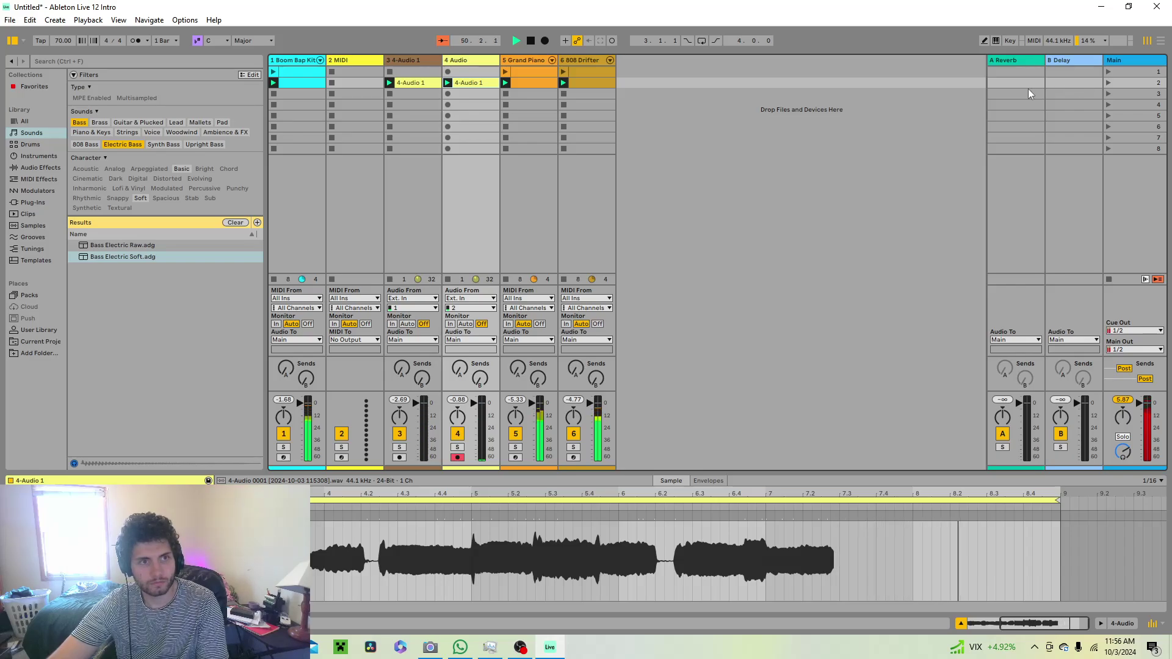
left_click(1108, 71)
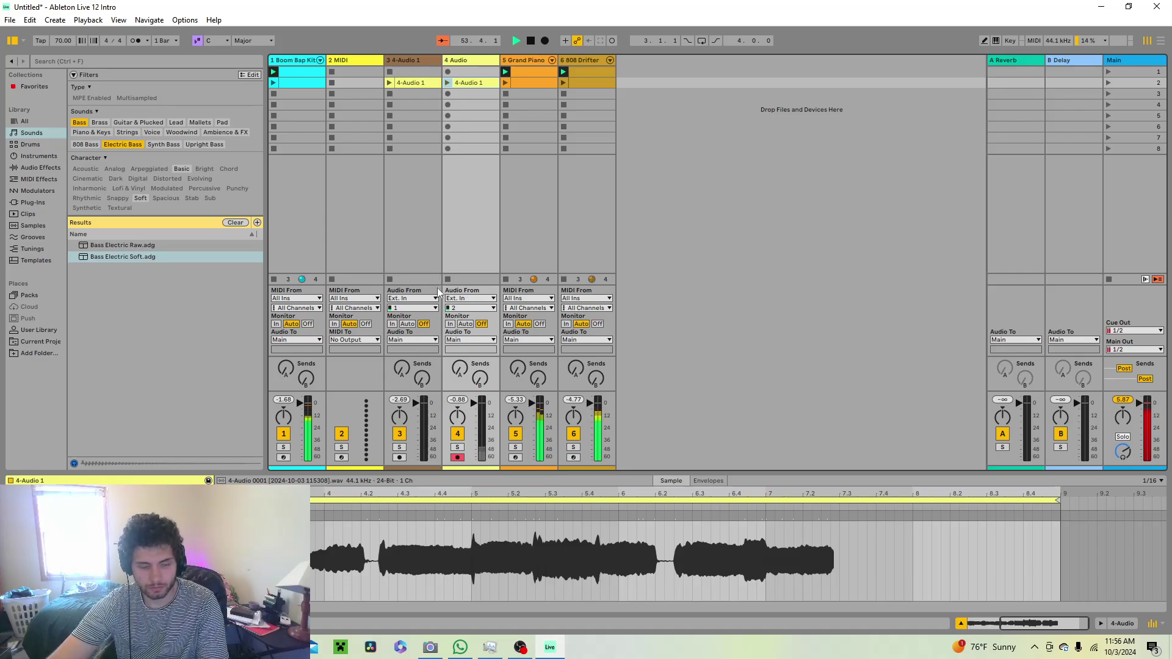
Try recording a second take into the 4 Audio track's first slot, stop playback, and cut the take
left_click(448, 72)
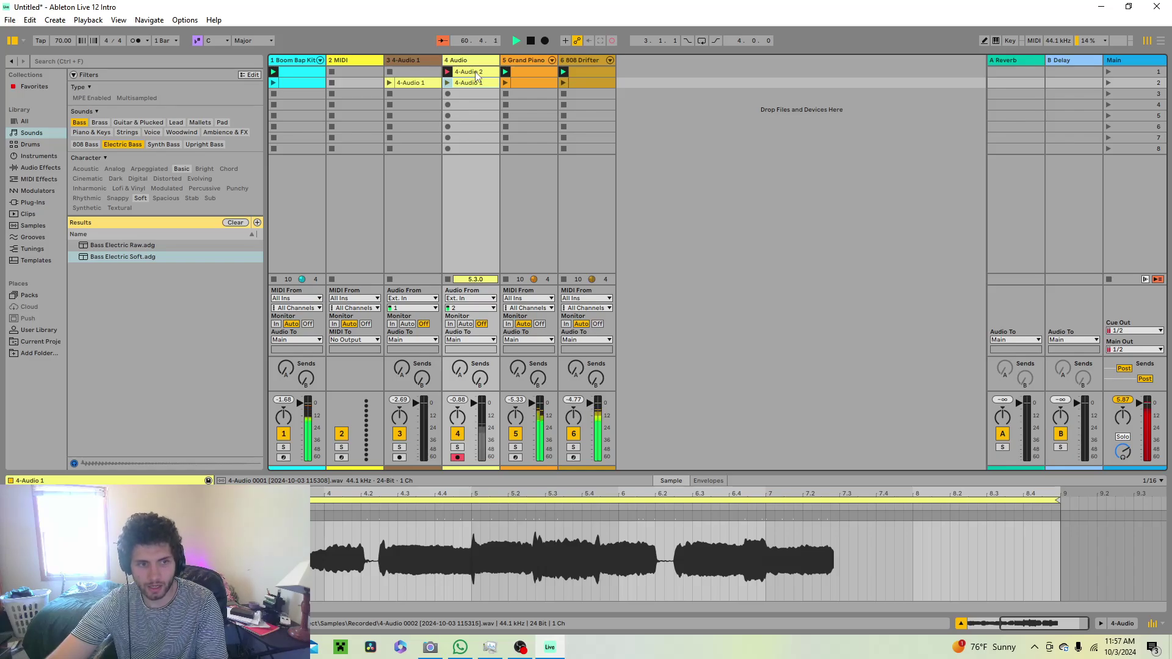
left_click(529, 42)
left_click(481, 73)
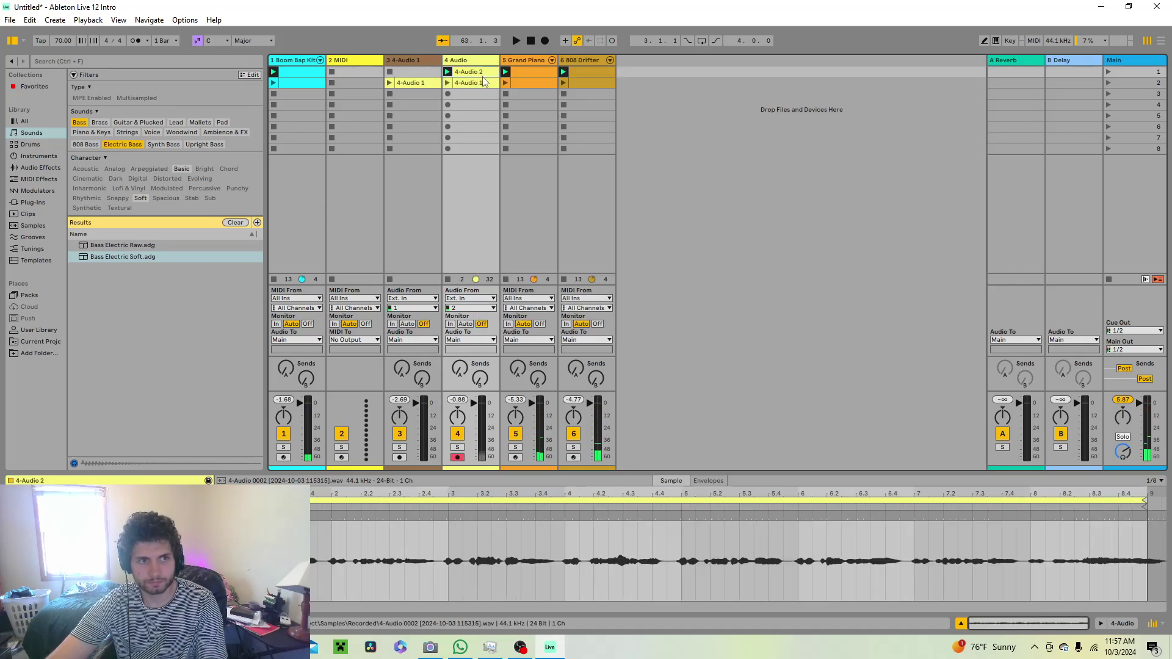
right_click(482, 75)
key("Escape")
right_click(488, 77)
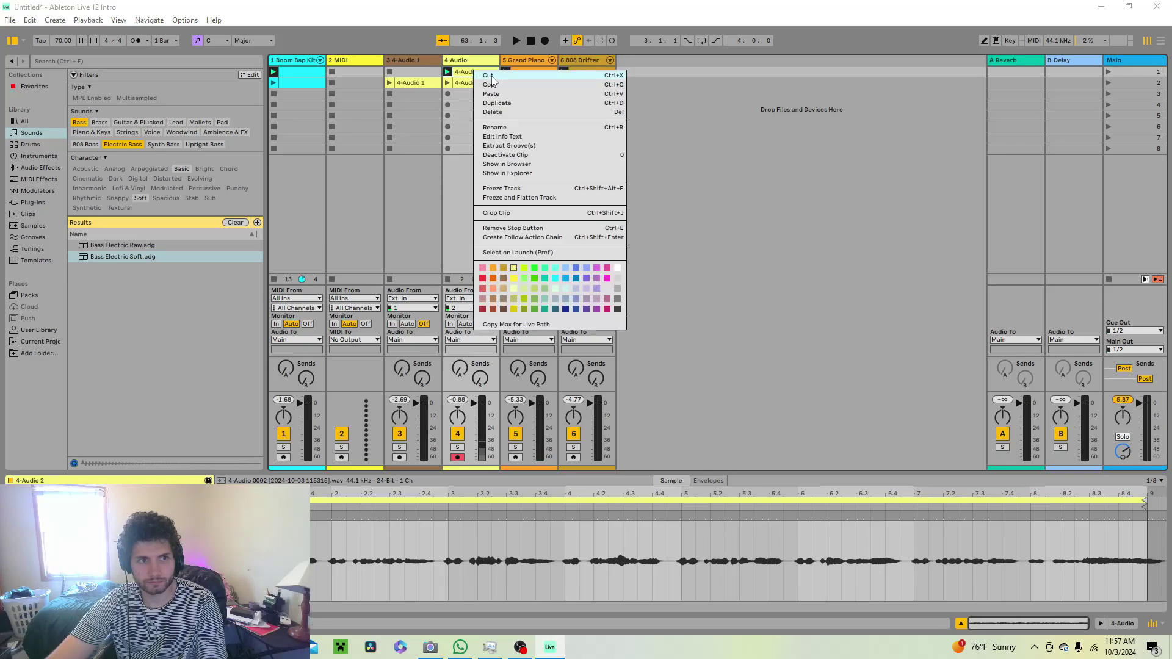
left_click(491, 76)
Try another short take in the 4 Audio track's empty first slot and remove that clip
left_click(448, 72)
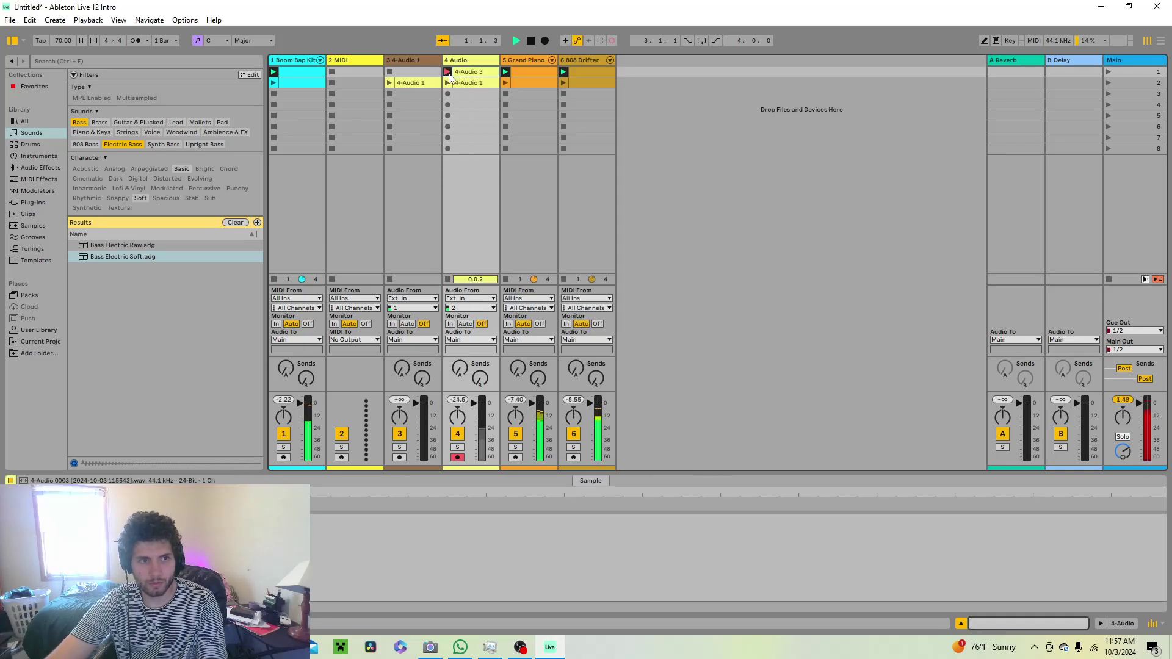
left_click(449, 73)
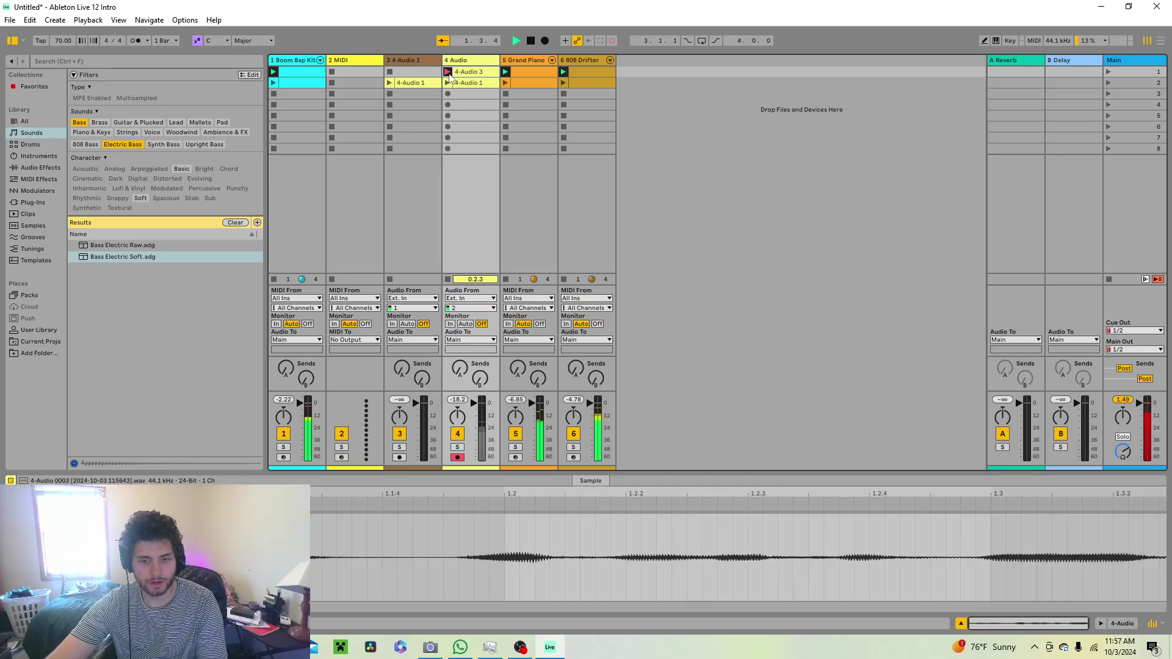
right_click(462, 71)
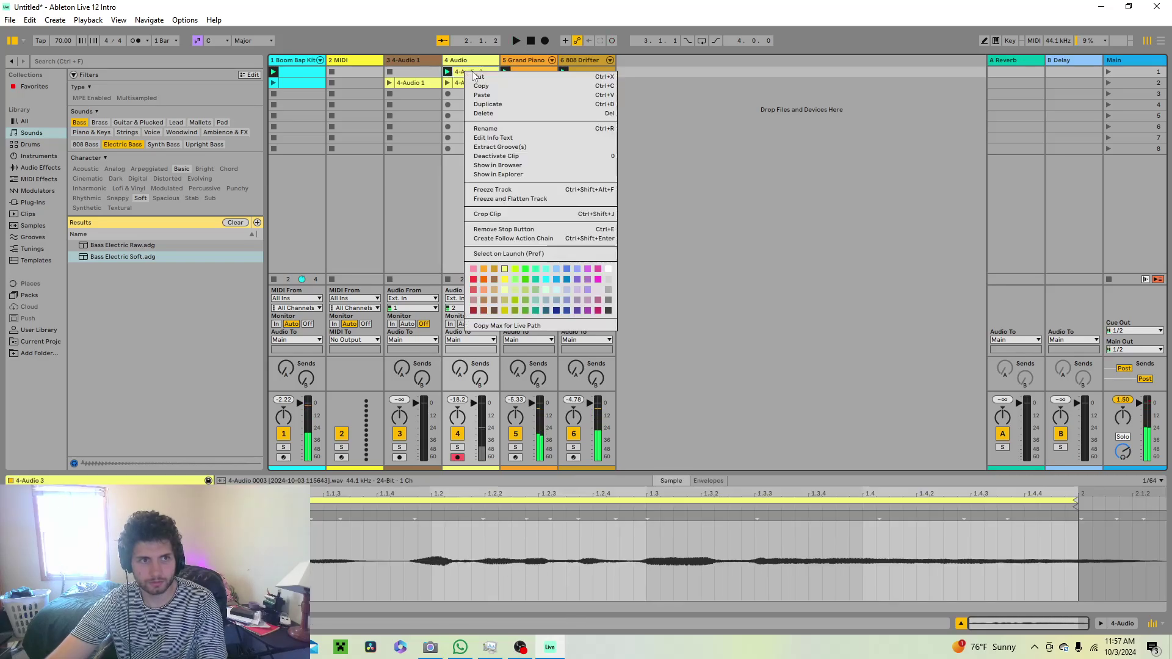
left_click(482, 101)
Record a new take into the 4 Audio track's first slot and play it back from the start
left_click(449, 73)
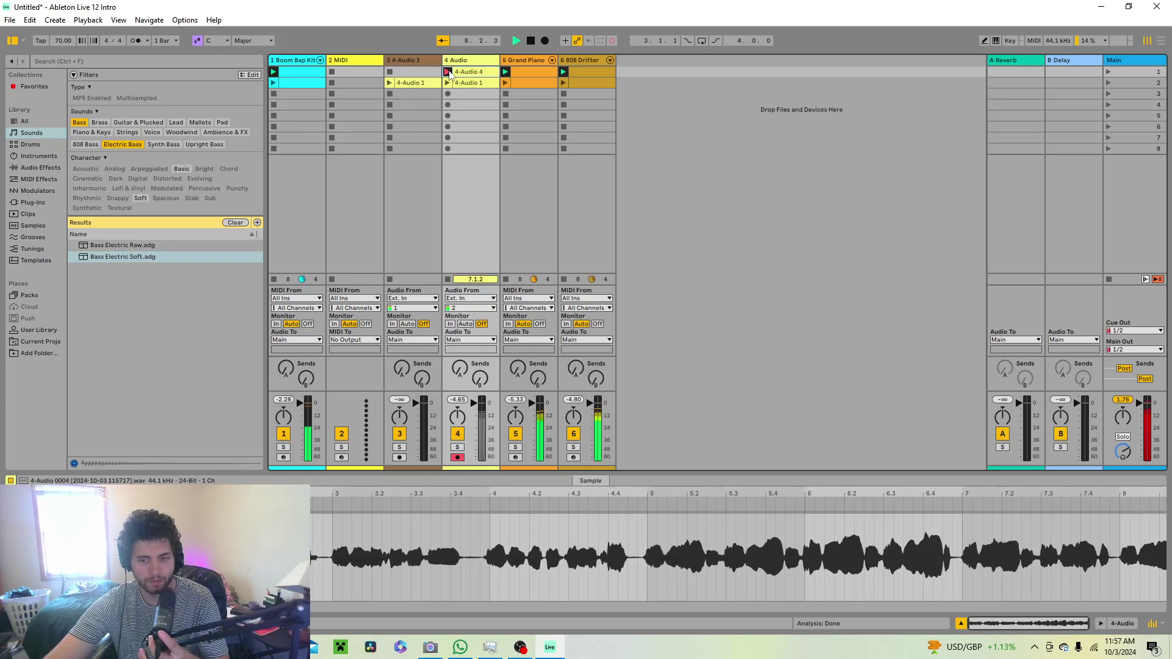
left_click(517, 40)
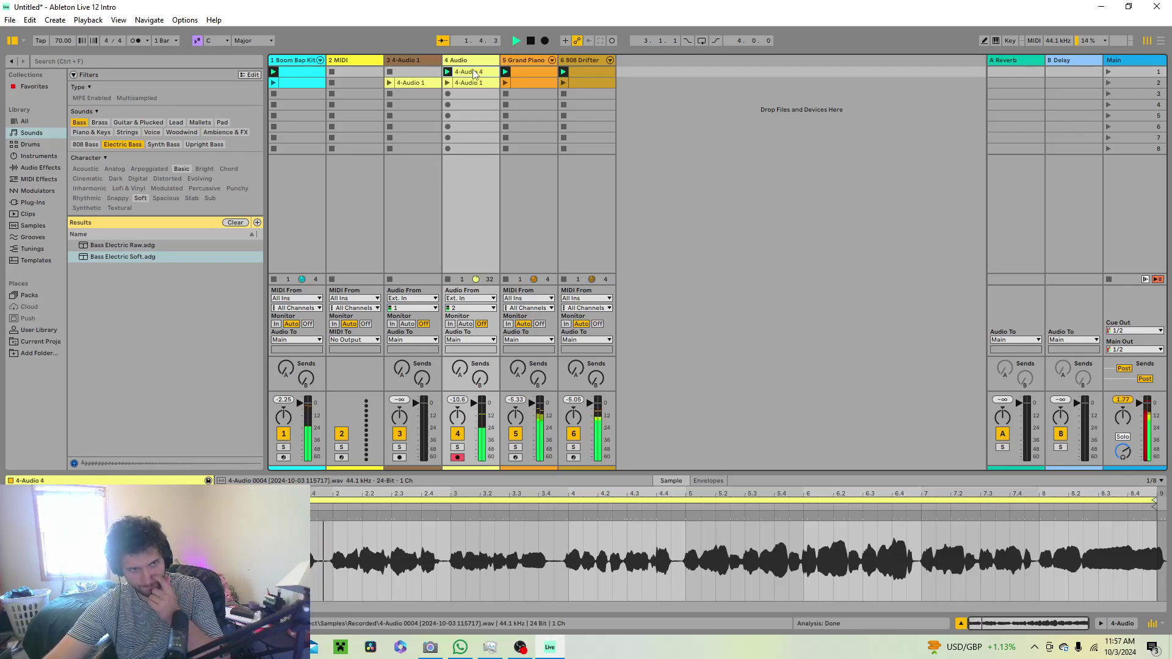
Delete the new take from the 4 Audio track's first slot and undo the deletion
key("Delete")
left_click(10, 19)
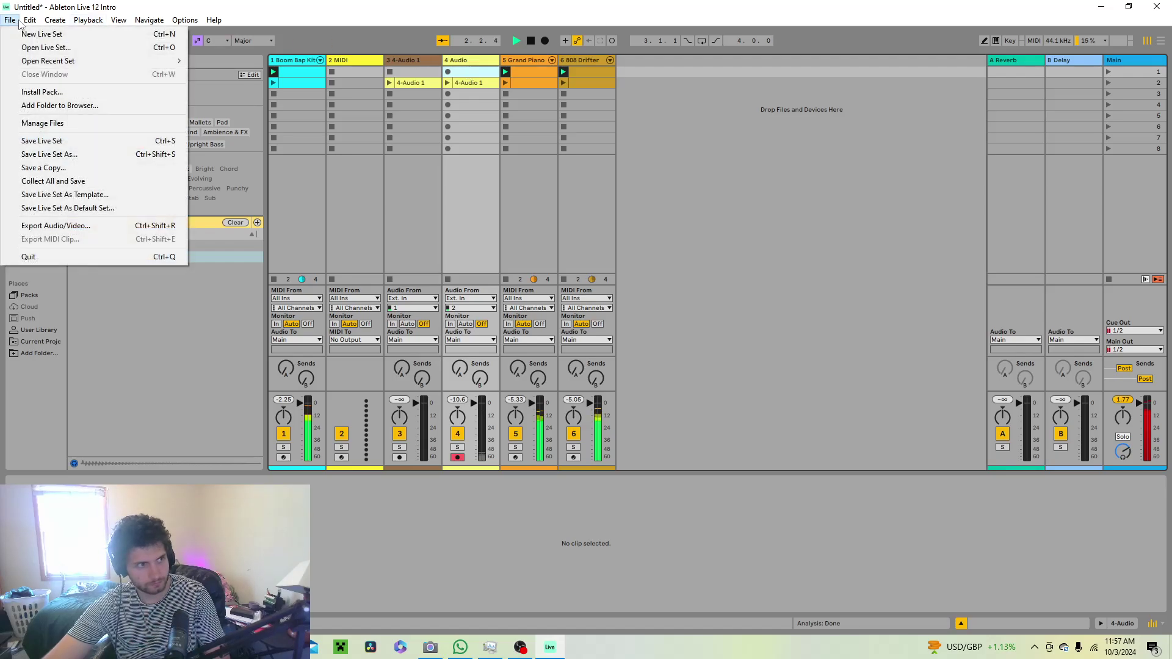
left_click(37, 31)
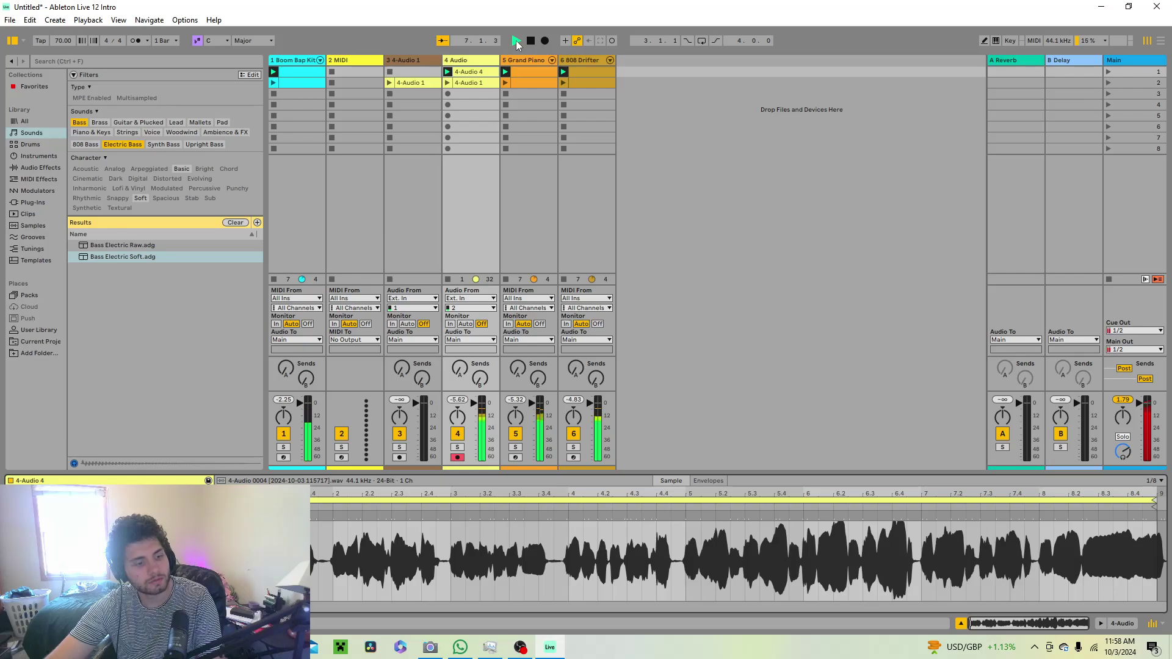
Copy the 4 Audio track's first clip into the first slot of the 3 4-Audio 1 track and launch scene 1
right_click(469, 72)
left_click(430, 72)
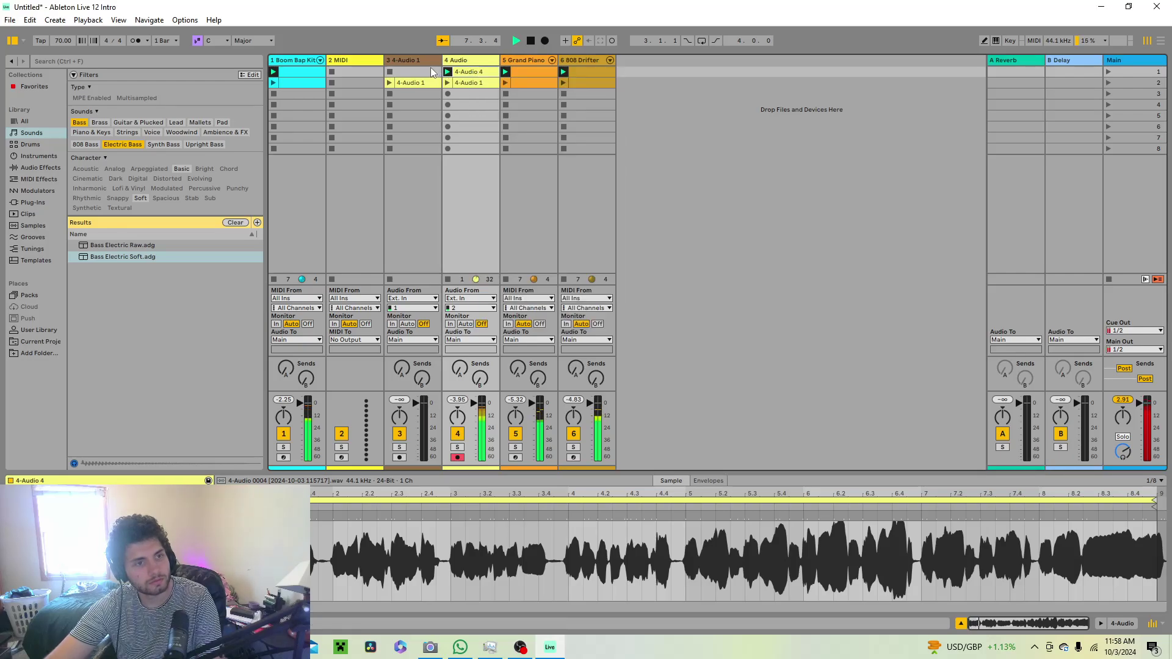
right_click(431, 71)
left_click(443, 79)
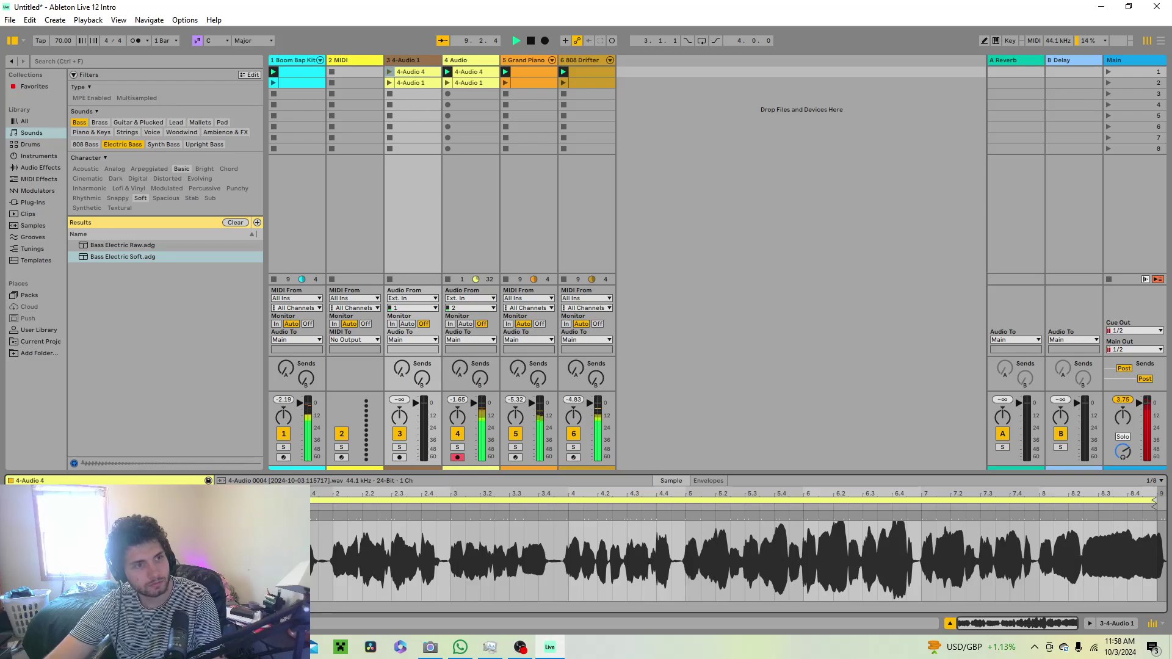
left_click(1108, 72)
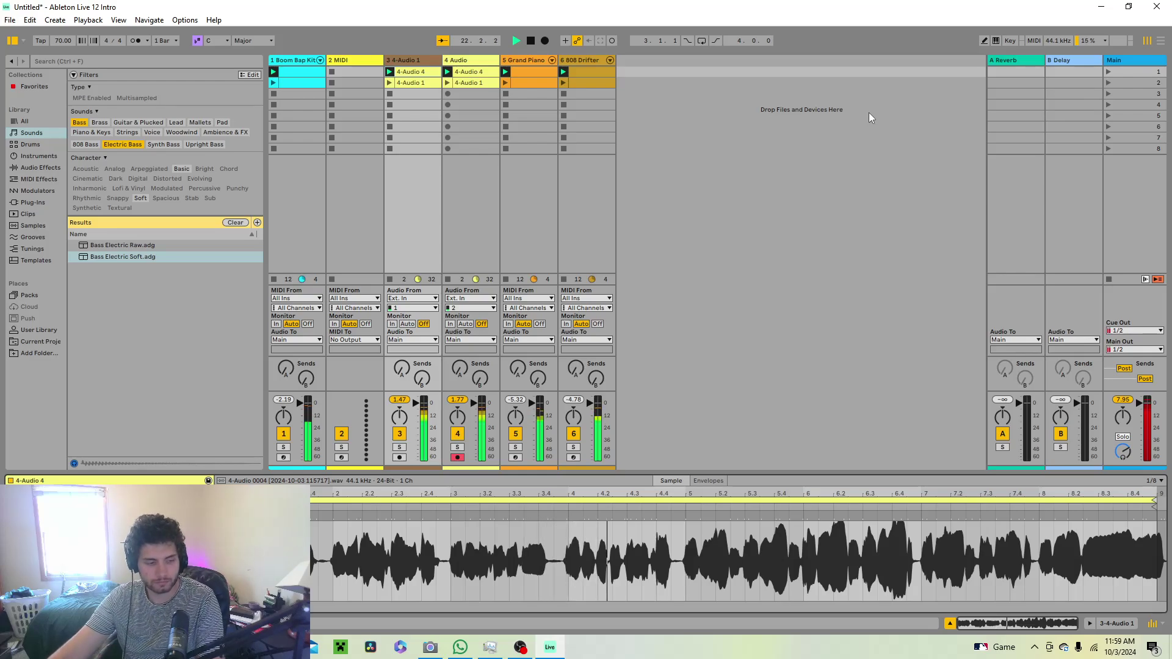
Switch to the Edge browser, open Twitch in a new tab and go to the signed-in account's own channel page
key("alt+Tab")
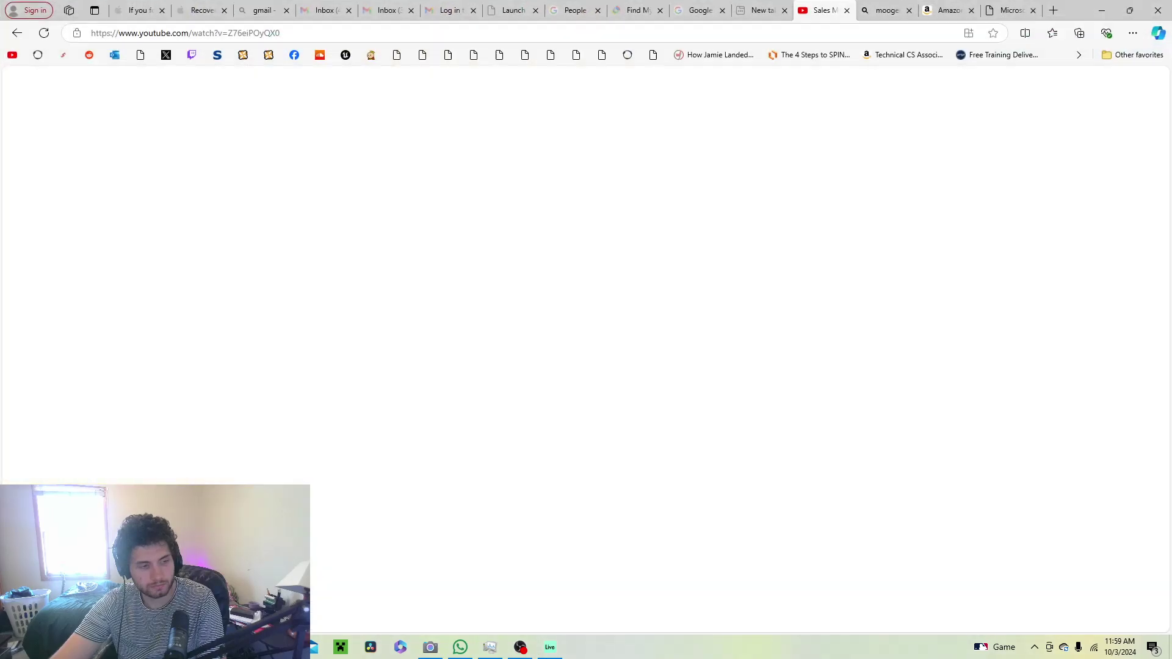
left_click(1053, 11)
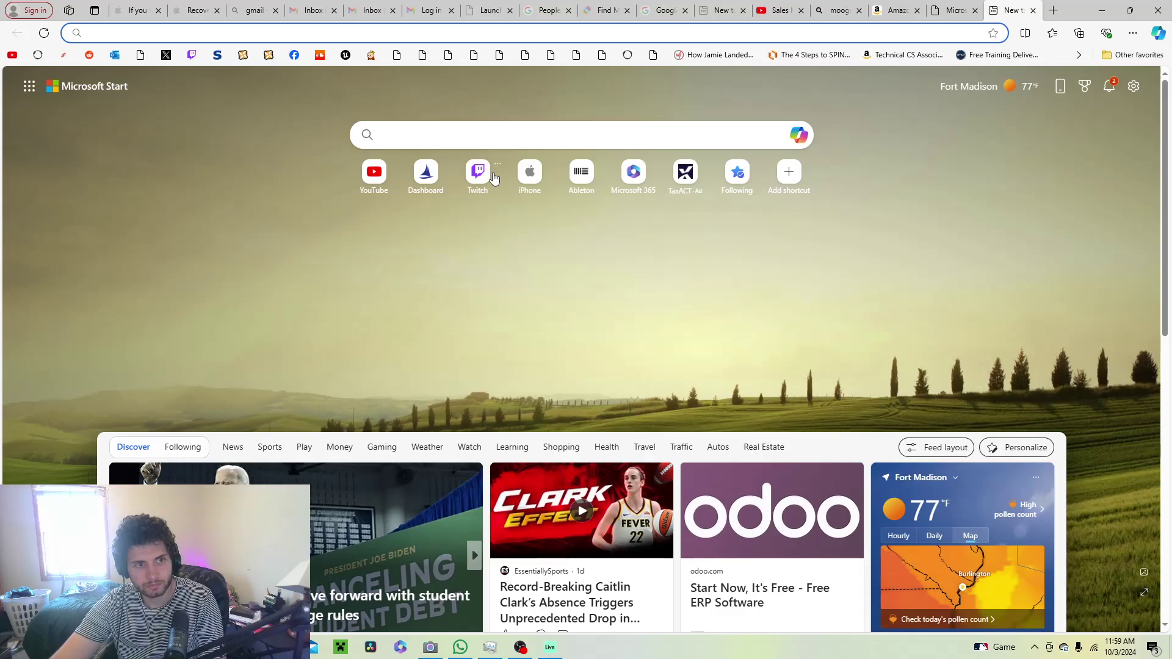
left_click(478, 176)
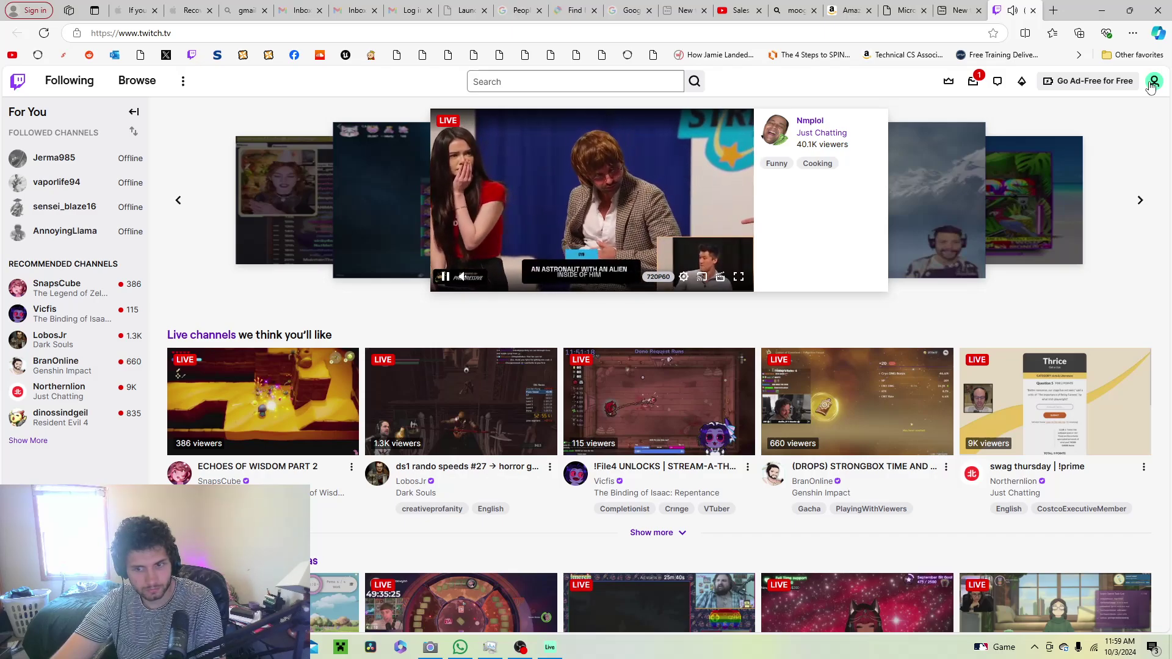
left_click(1153, 82)
left_click(1038, 150)
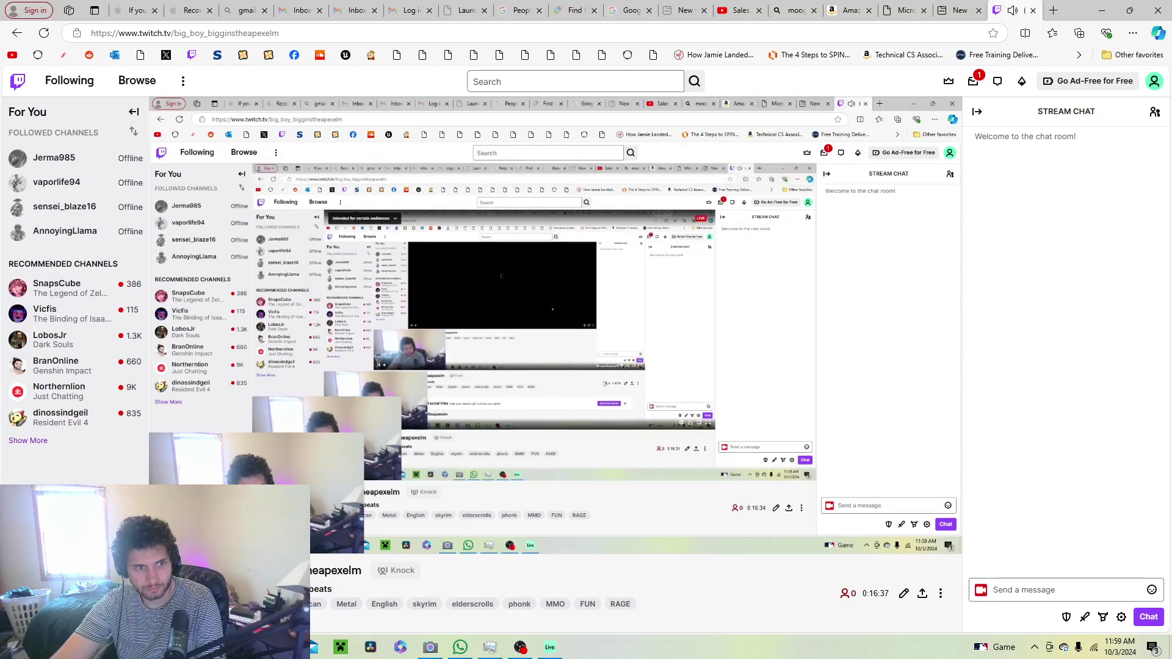
Share the live channel to Facebook as a feed post for friends without adding text
scroll(721, 457, "down", 2)
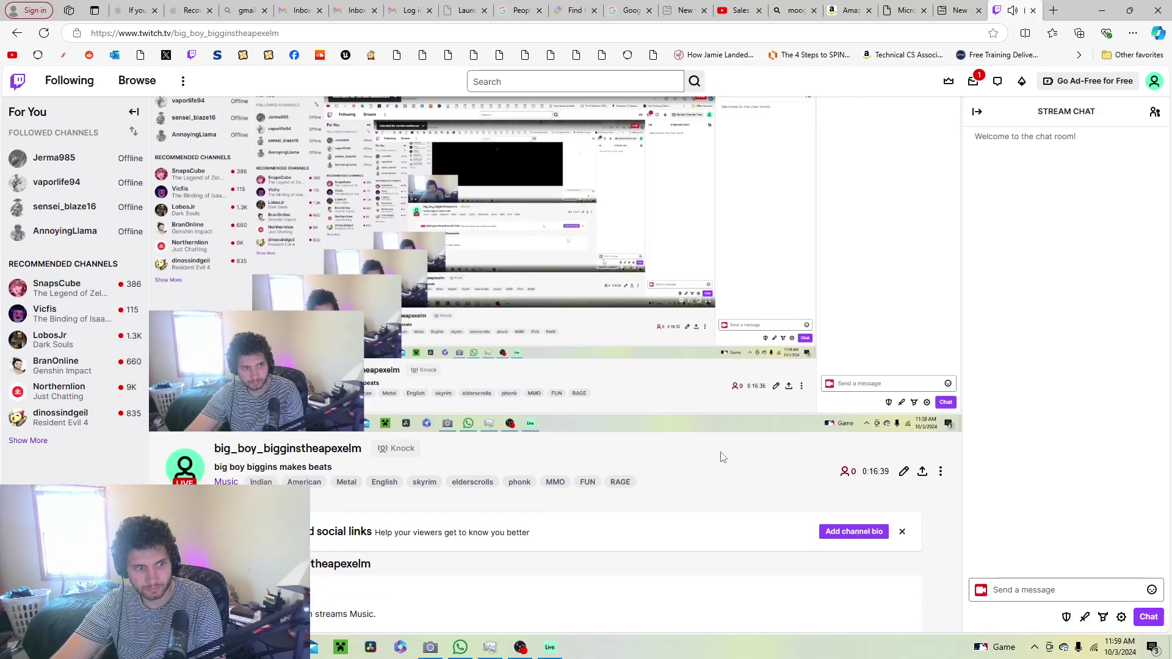
scroll(721, 455, "down", 1)
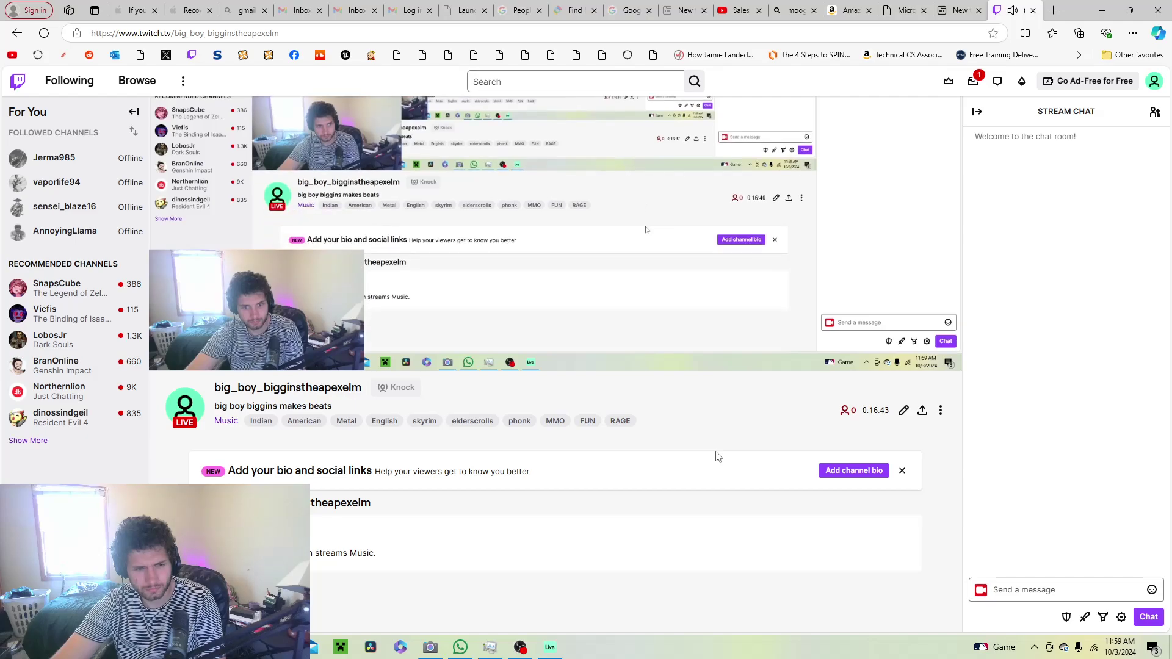
scroll(717, 457, "down", 2)
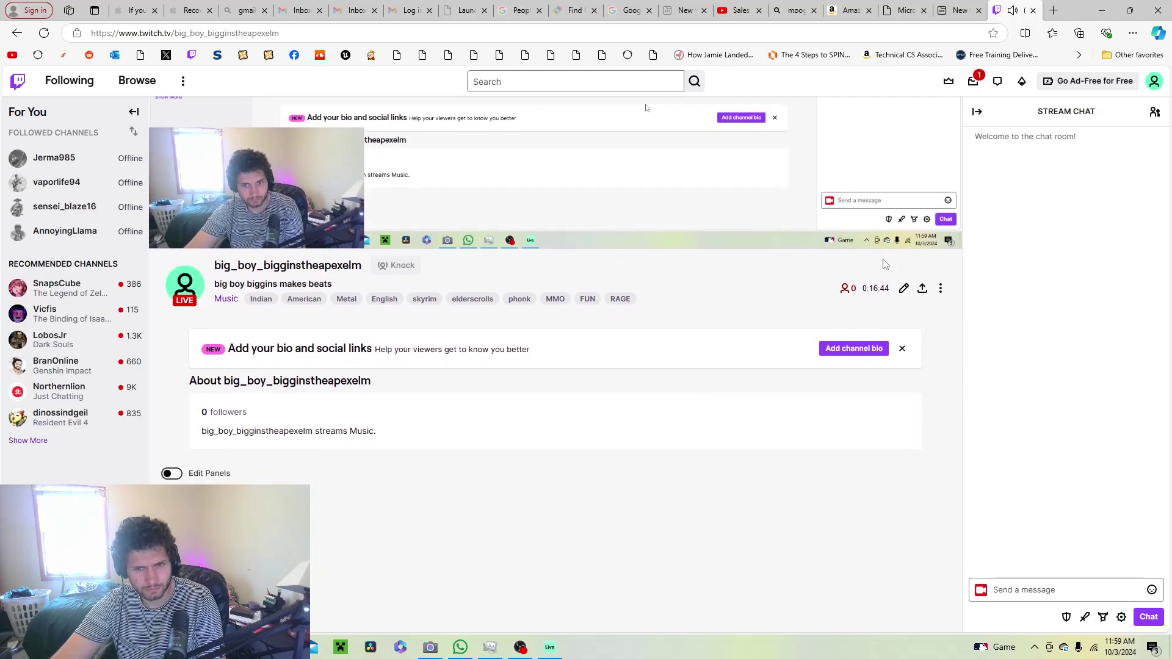
left_click(921, 288)
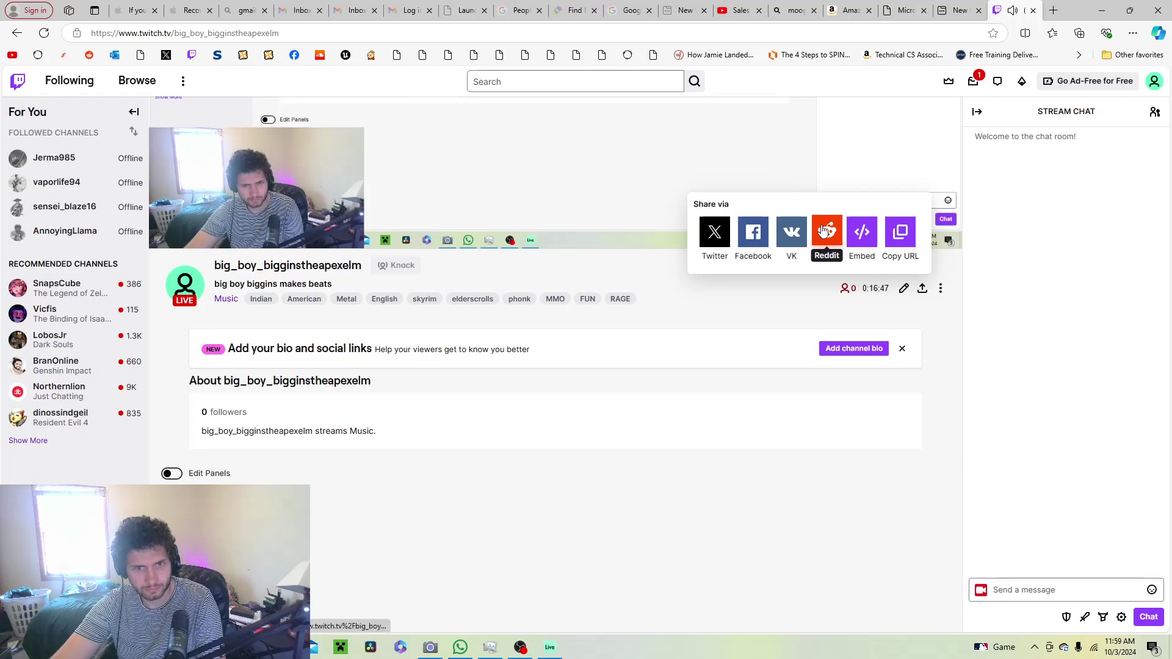
left_click(757, 235)
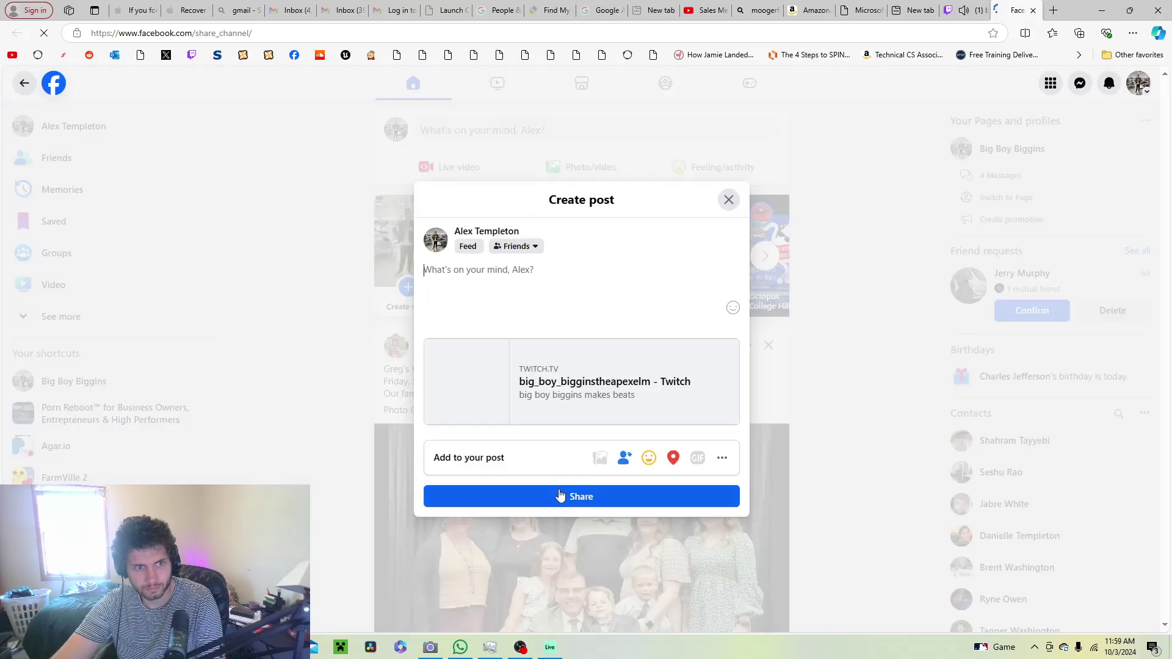
left_click(560, 496)
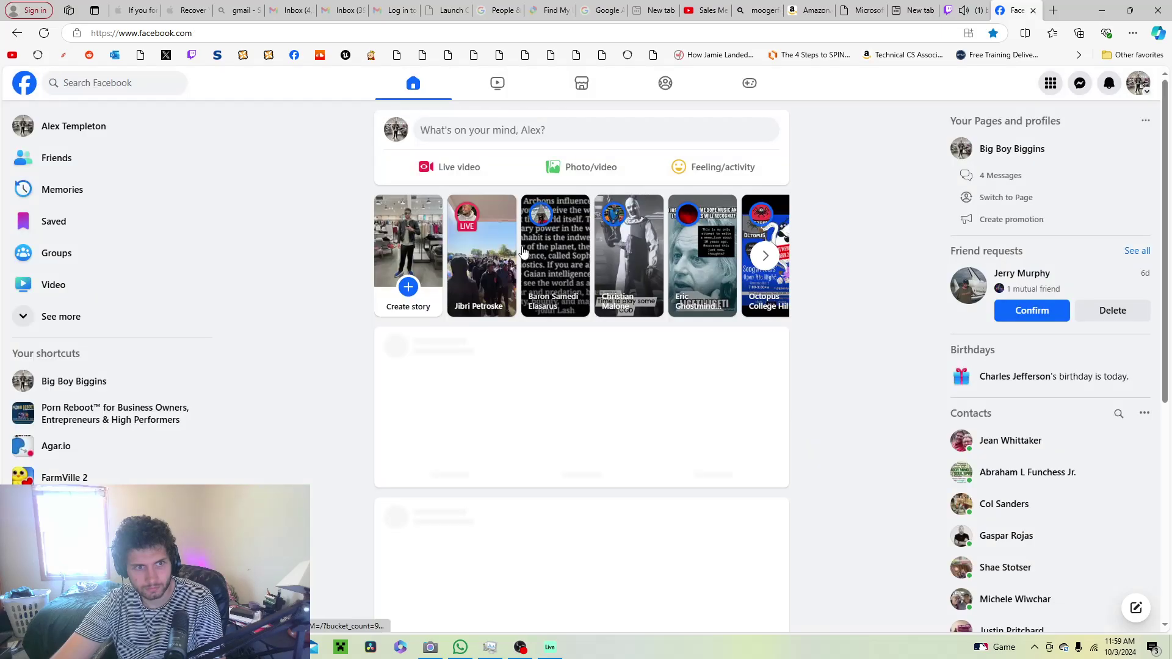
Return to the Twitch channel, start sharing it to Twitter and sign in to X with a Google account
left_click(963, 9)
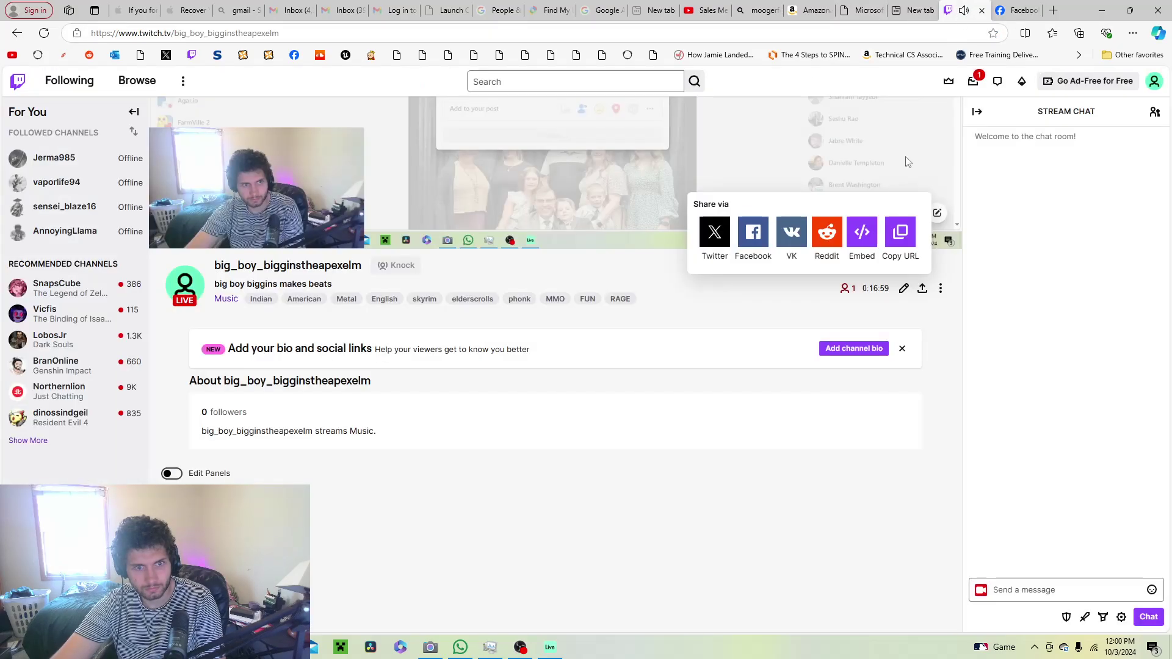
left_click(724, 238)
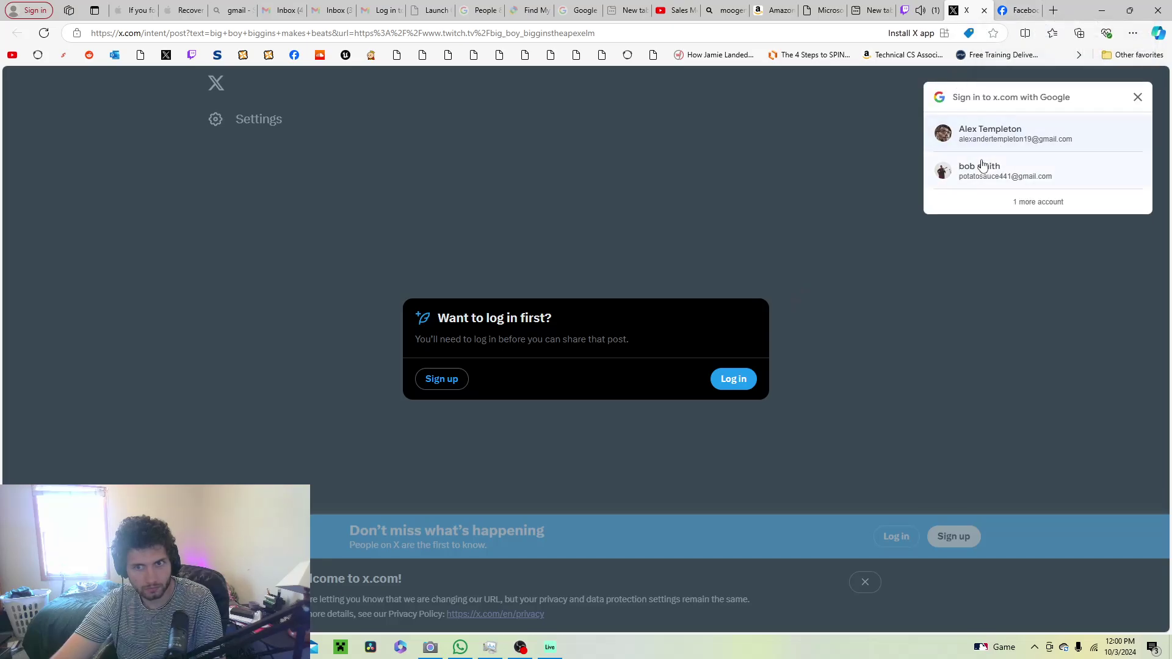
left_click(980, 166)
left_click(979, 166)
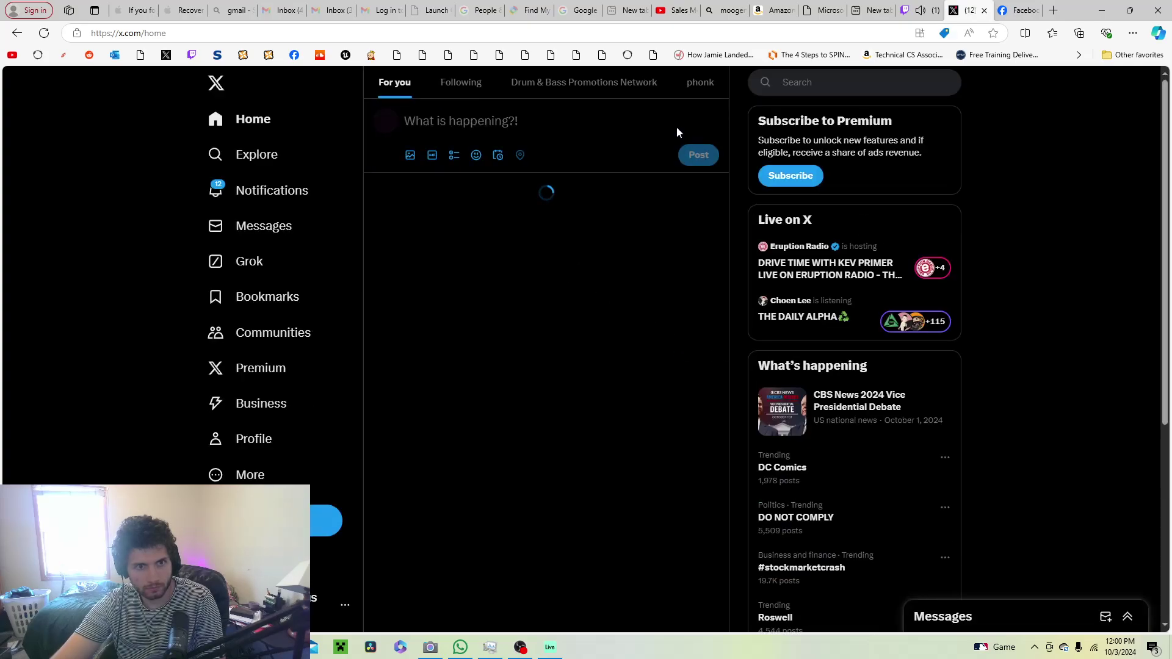
Share the Twitch channel to Twitter again and publish the prefilled "big boy biggins makes beats" post
left_click(924, 11)
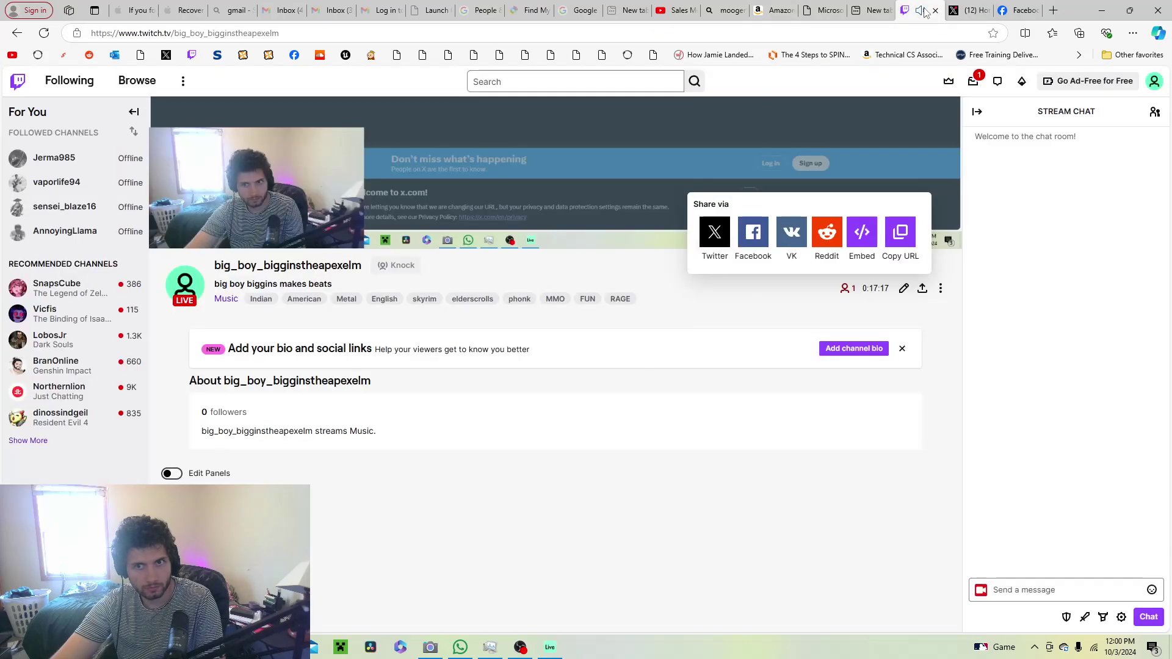
left_click(714, 232)
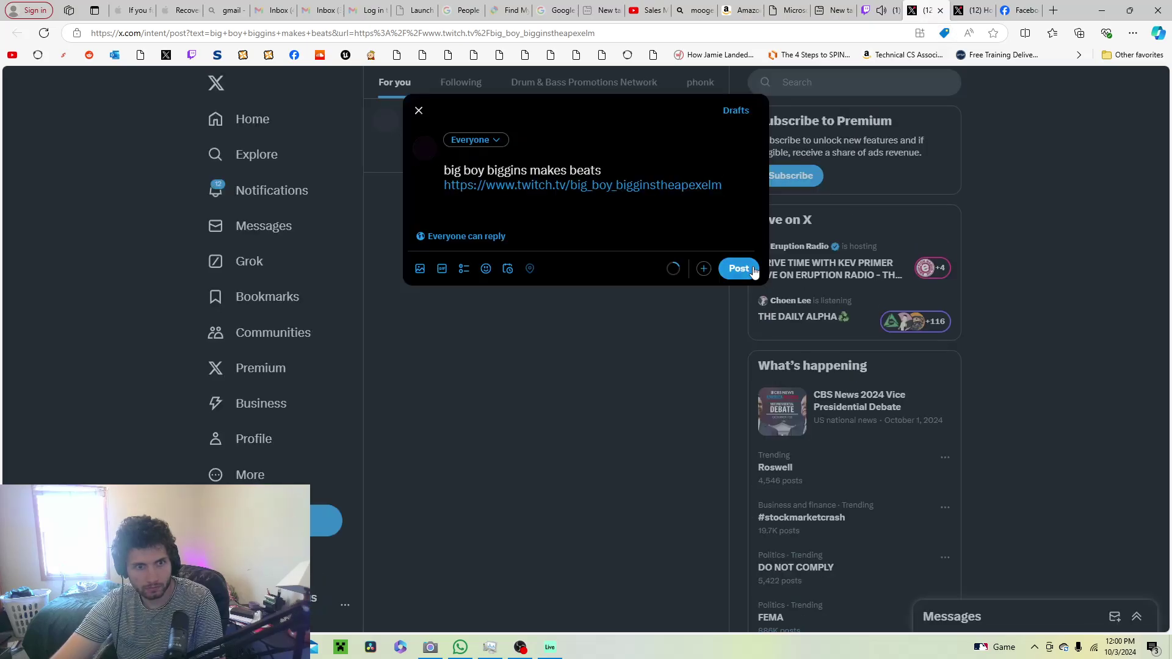
left_click(753, 270)
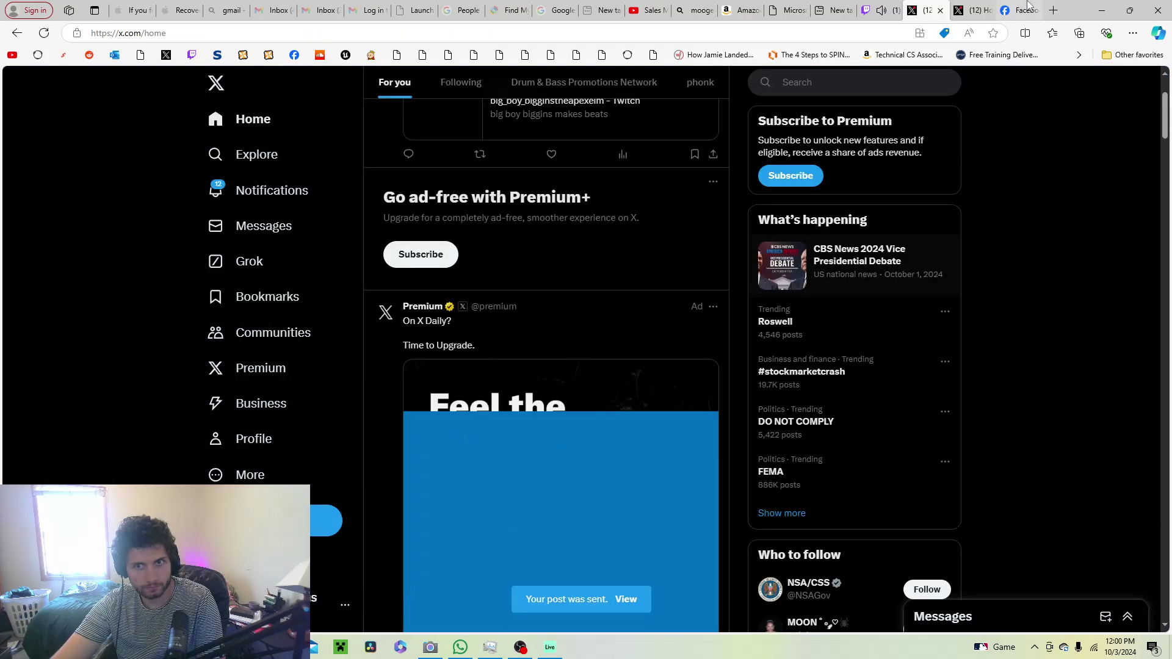
Like the newly shared Twitch post in the Facebook feed and browse the posts below it
left_click(976, 13)
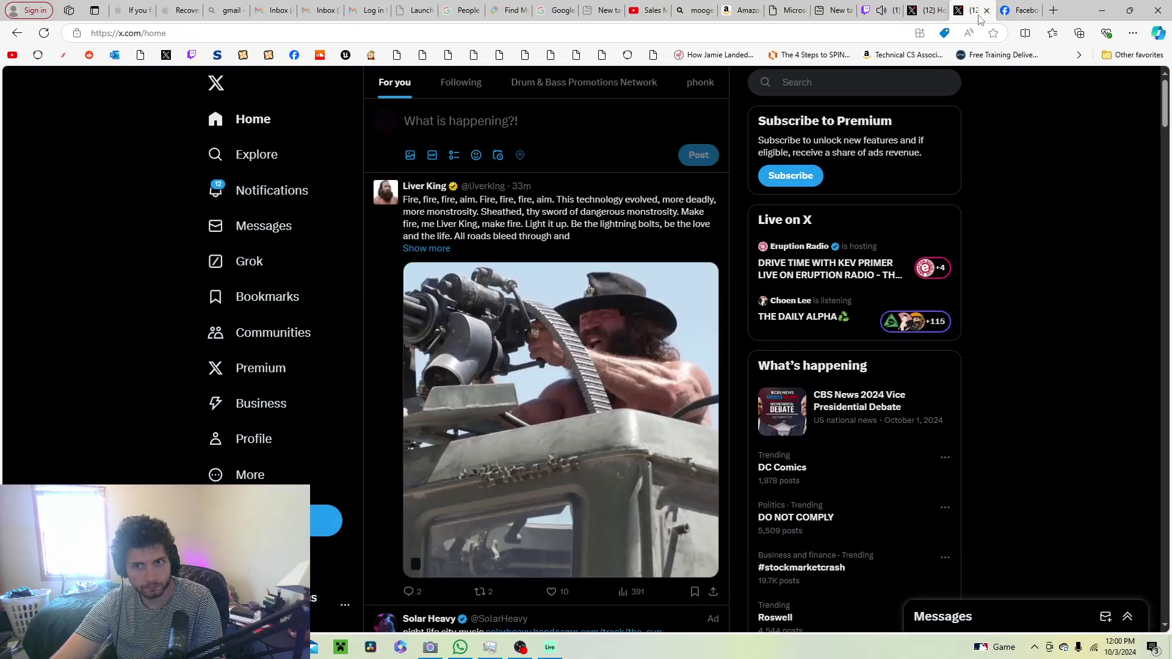
key("ctrl+Tab")
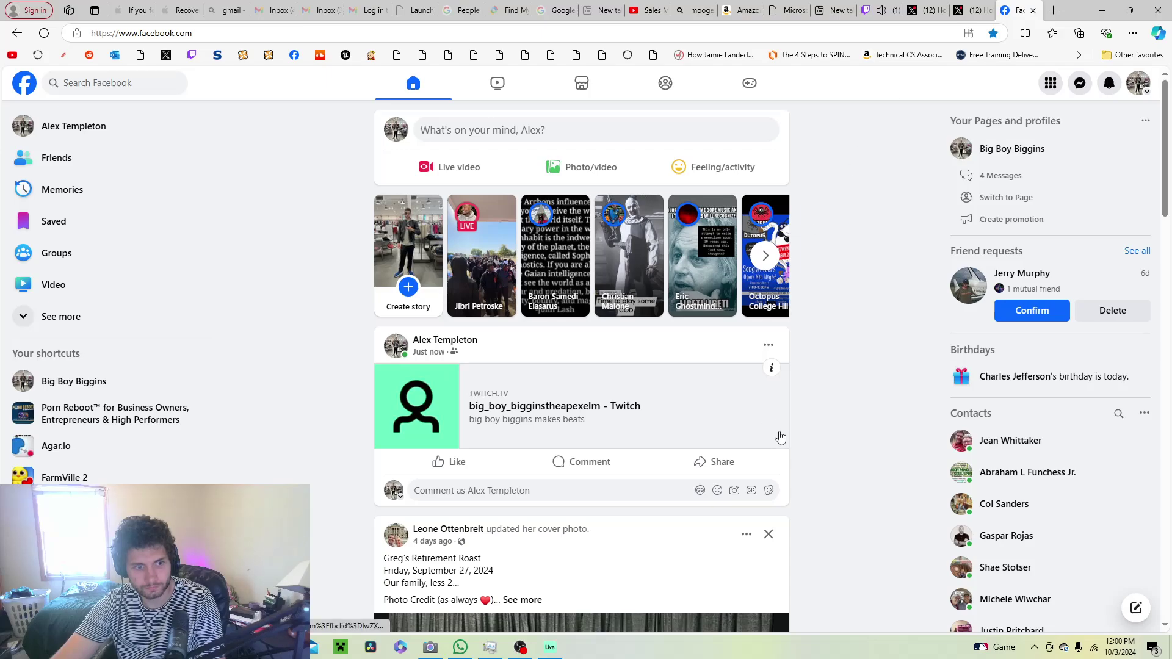
left_click(450, 463)
scroll(680, 463, "down", 3)
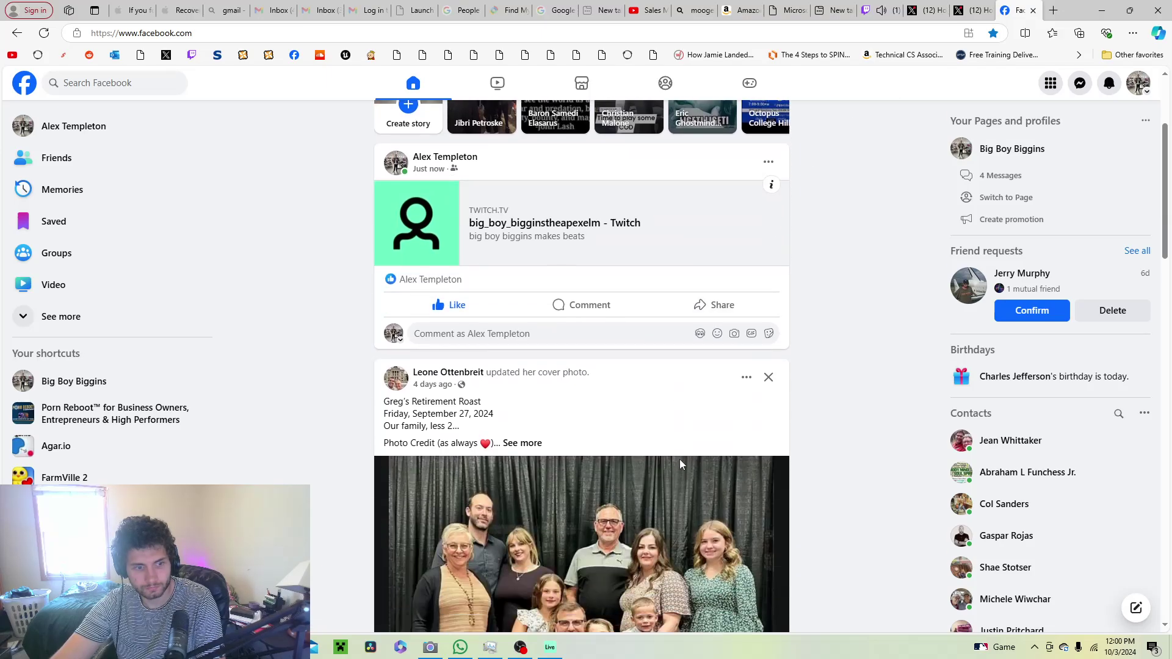
scroll(684, 465, "down", 4)
scroll(685, 465, "down", 8)
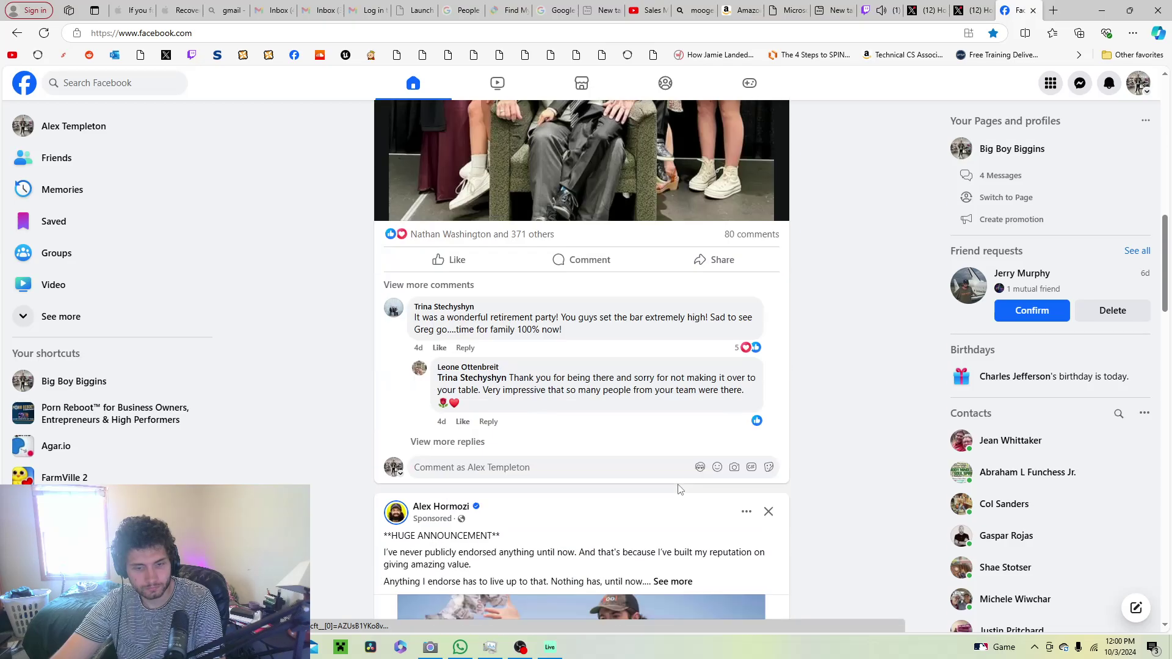
Close the Twitch channel page and switch back to Ableton Live
left_click(879, 10)
key("ctrl+w")
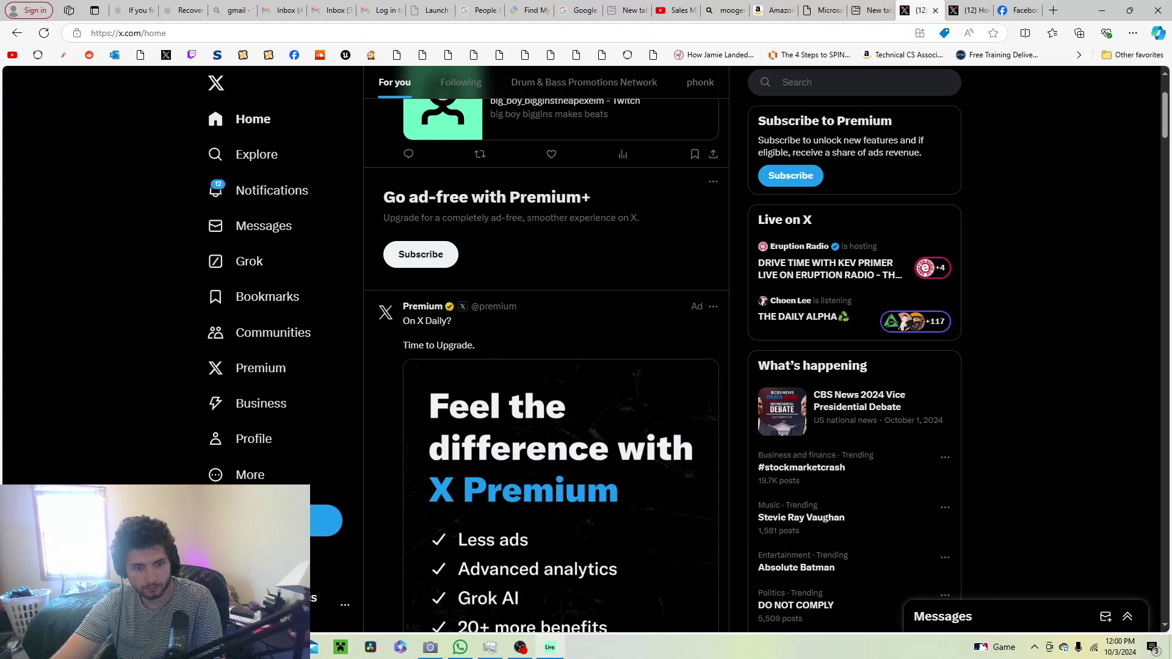
left_click(550, 647)
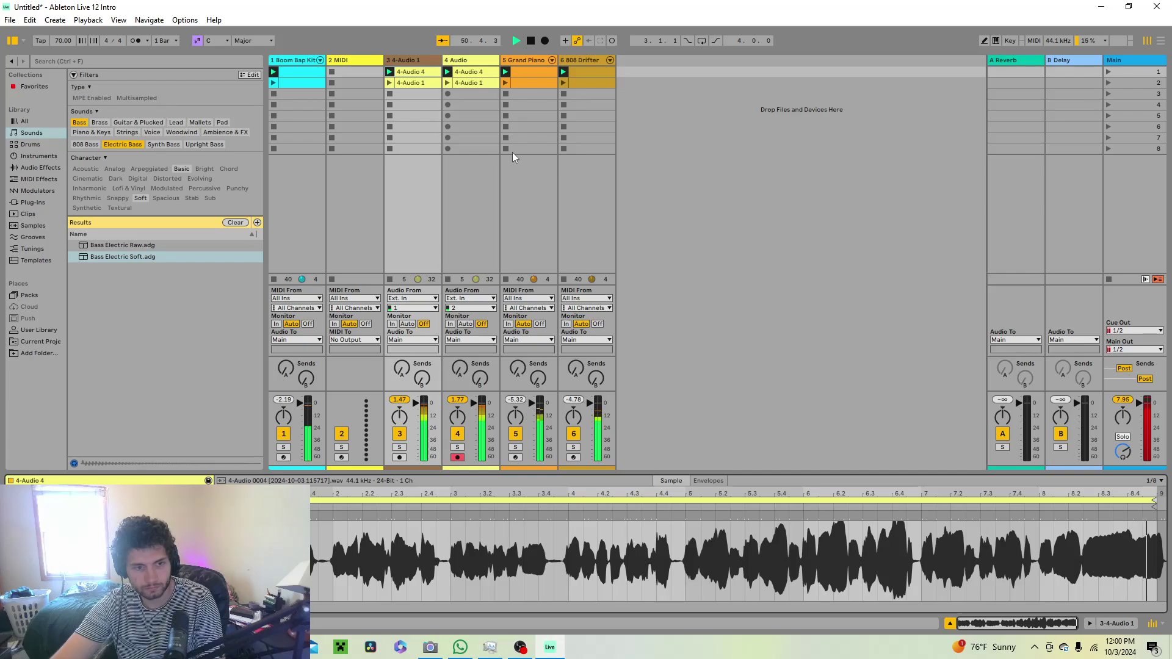
Insert a new audio track after the 6 808 Drifter track and arm it for recording
right_click(649, 100)
left_click(675, 97)
right_click(675, 97)
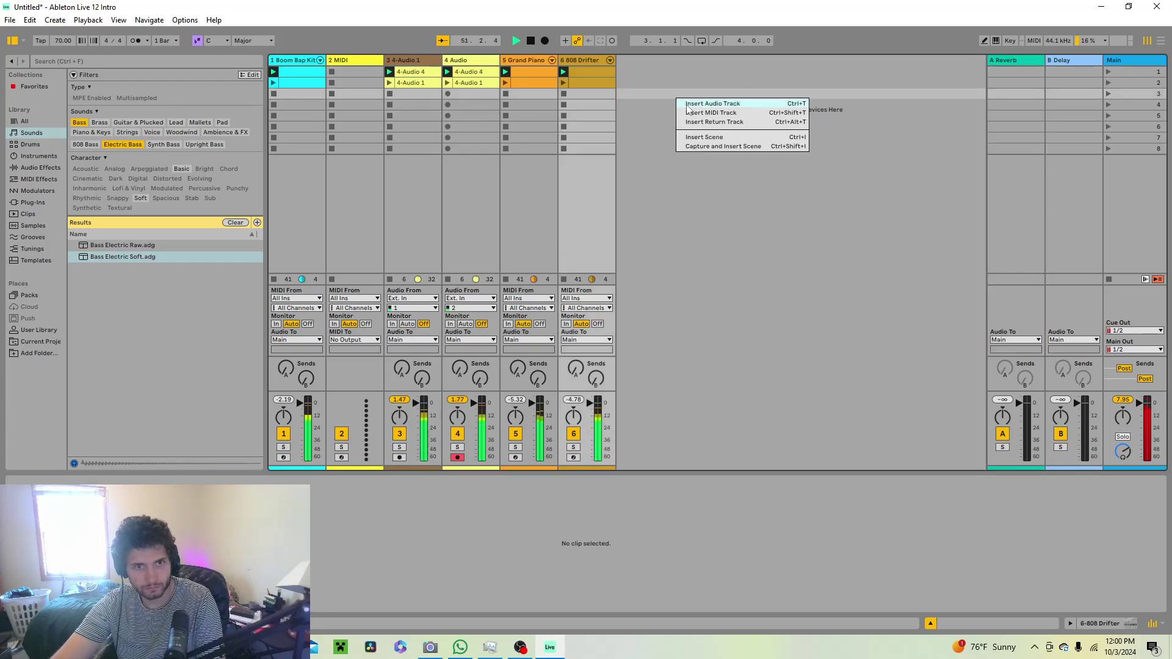
left_click(686, 104)
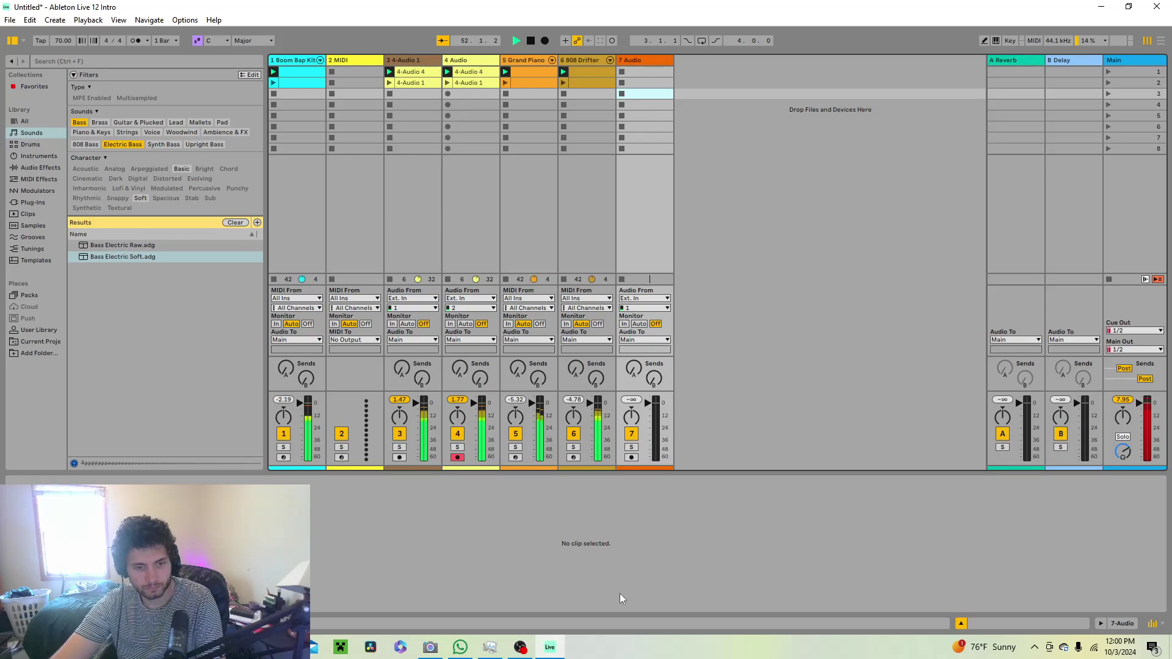
left_click(631, 457)
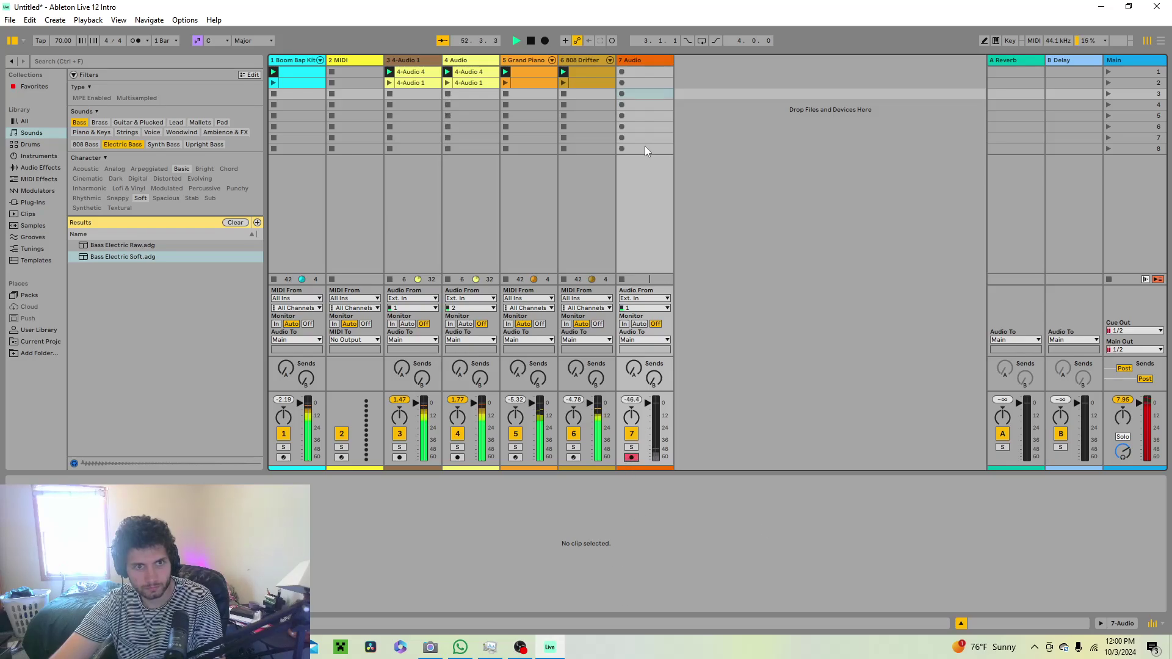
Try recording a short take into the 7 Audio track's first slot, stop playback and delete that clip
left_click(622, 71)
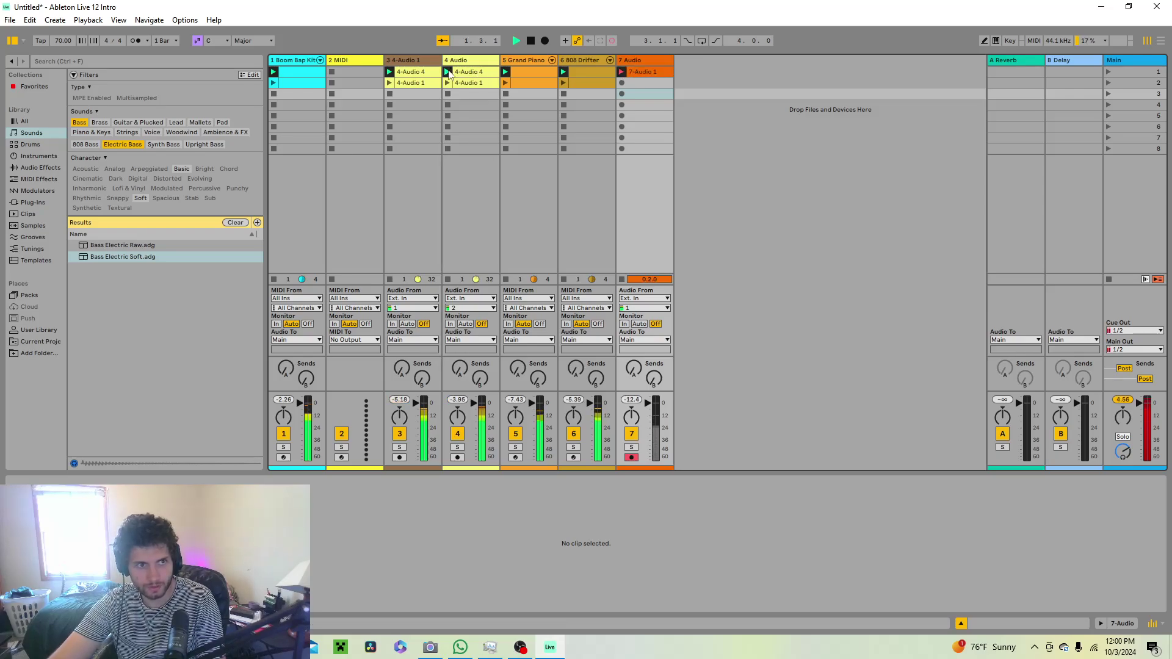
left_click(472, 72)
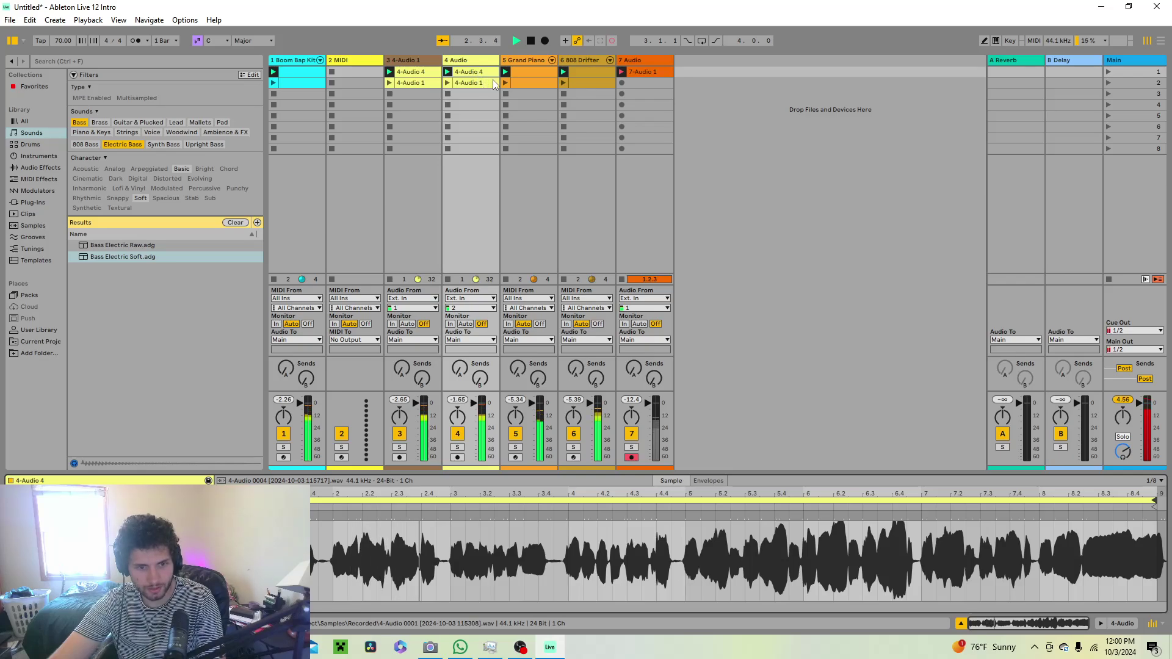
key("space")
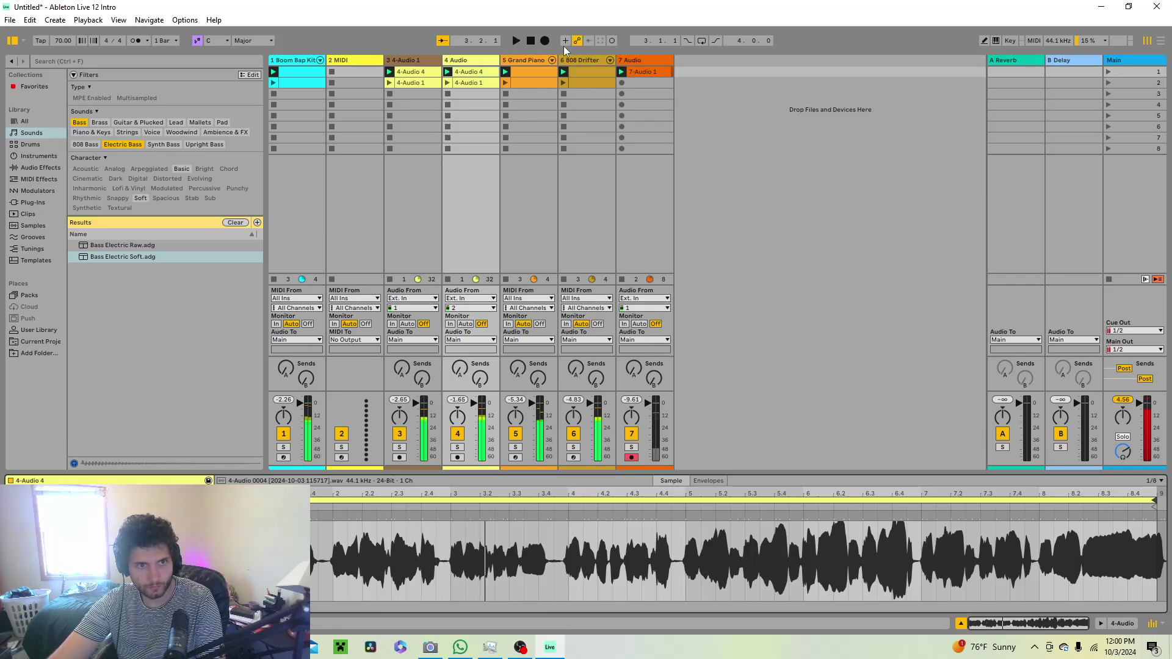
right_click(638, 72)
left_click(666, 116)
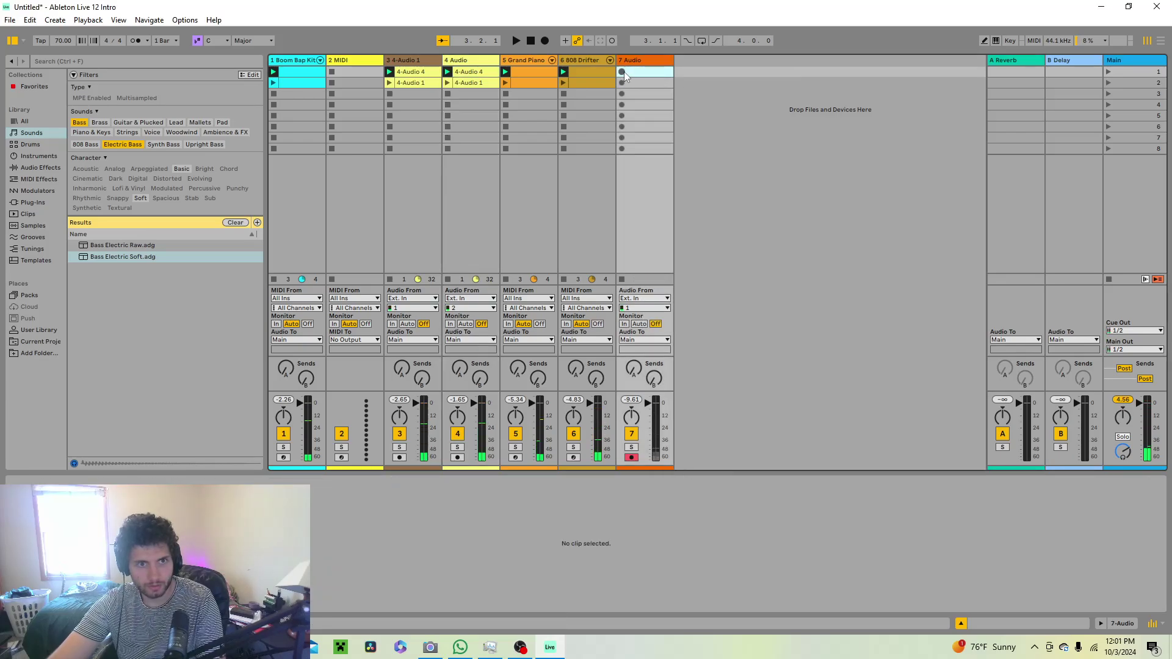
Record a new eight-bar take into the 7 Audio track's first slot and stop playback
left_click(622, 72)
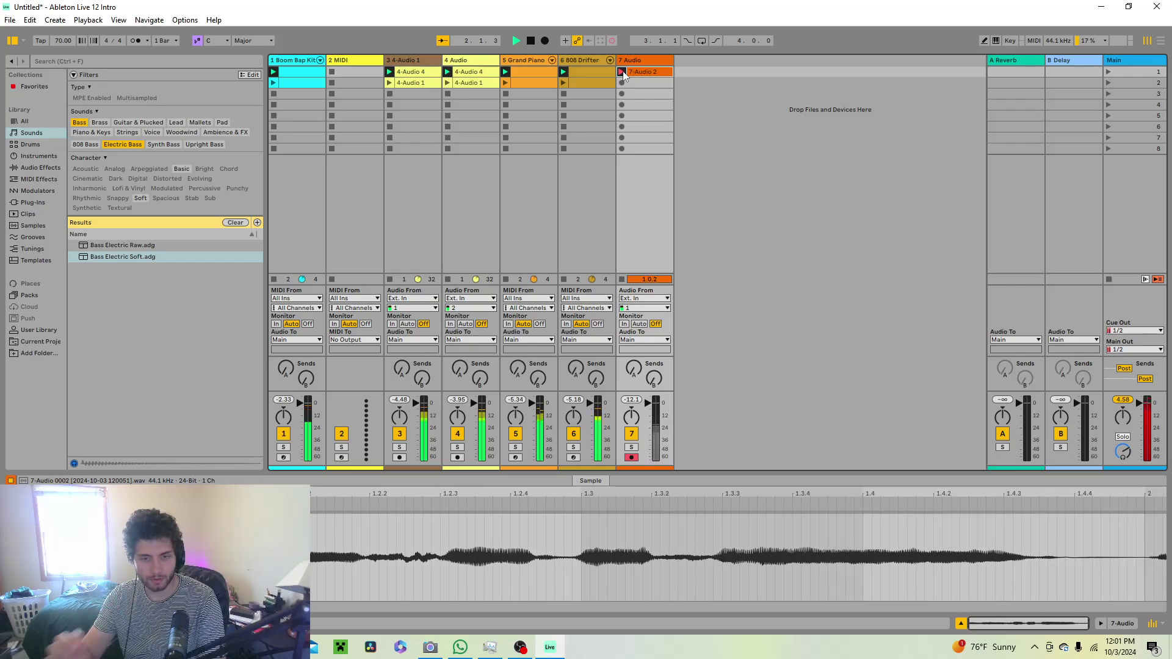
left_click(477, 71)
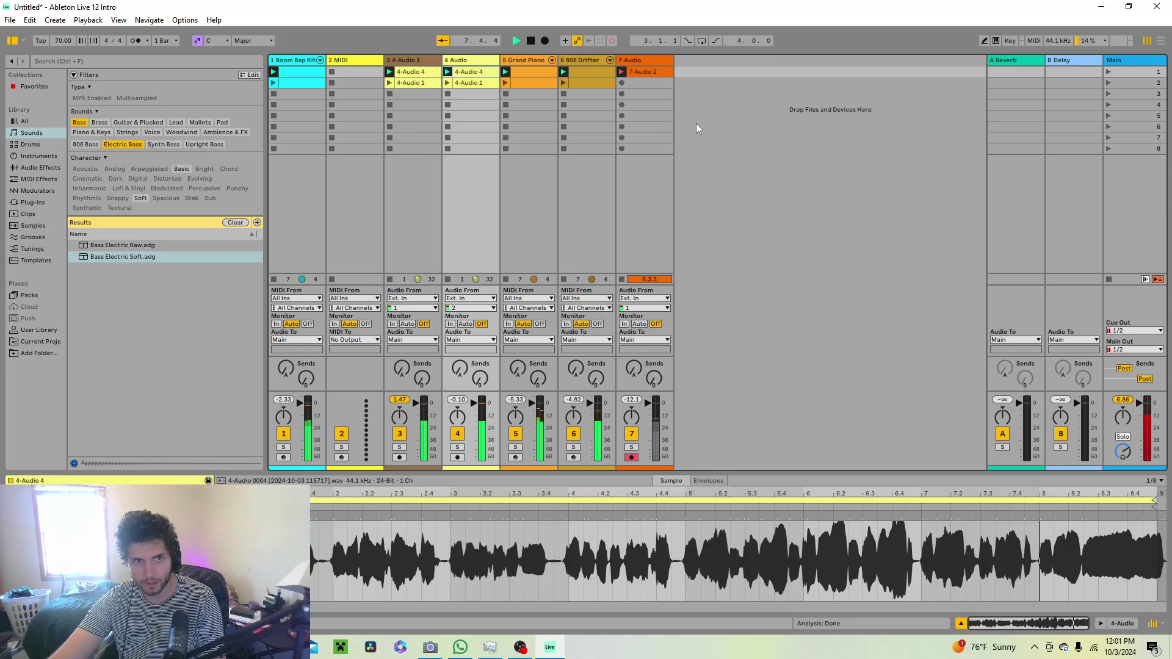
left_click(530, 42)
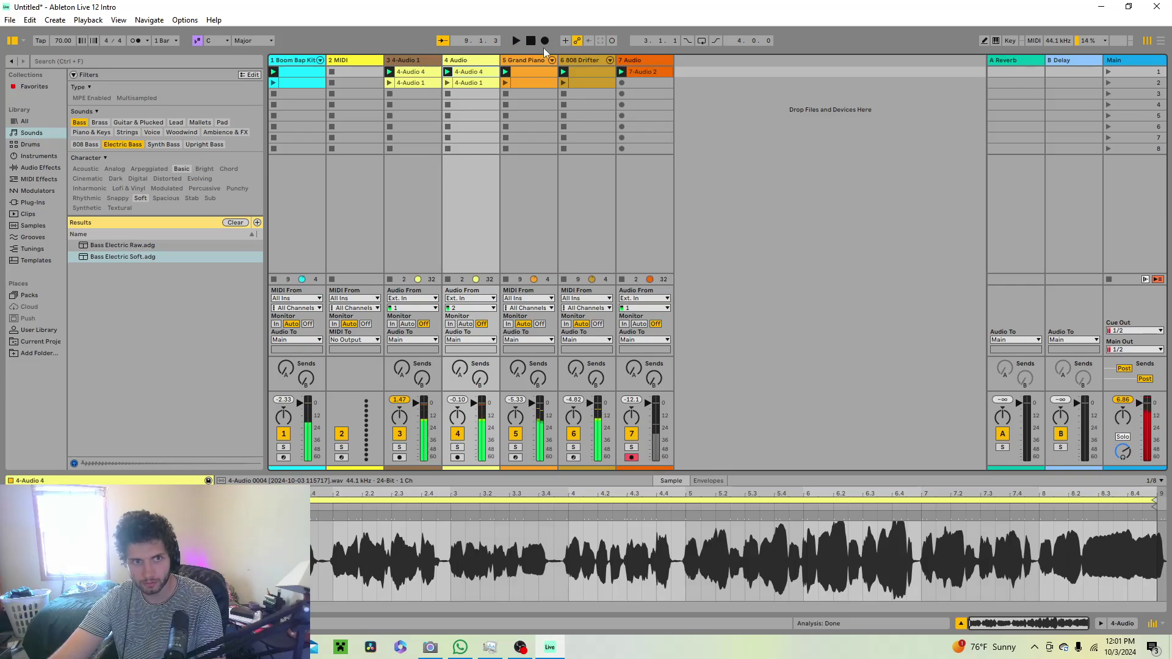
Play back the beat with the new 7 Audio take, open that take's clip and stop playback
left_click(519, 42)
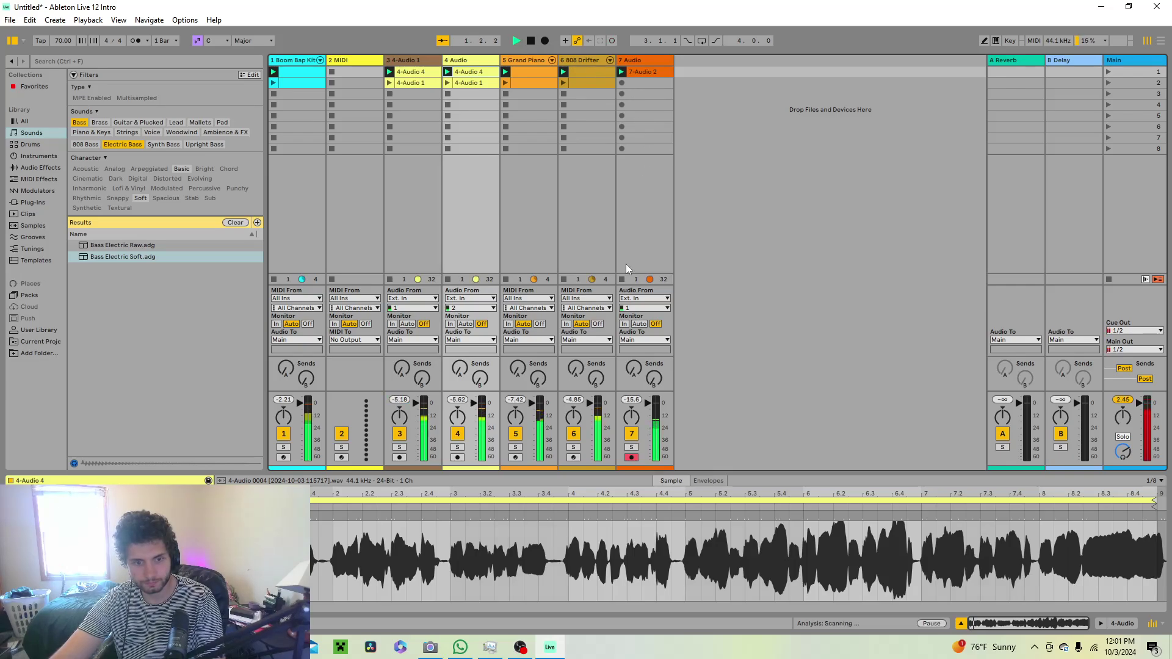
left_click(638, 73)
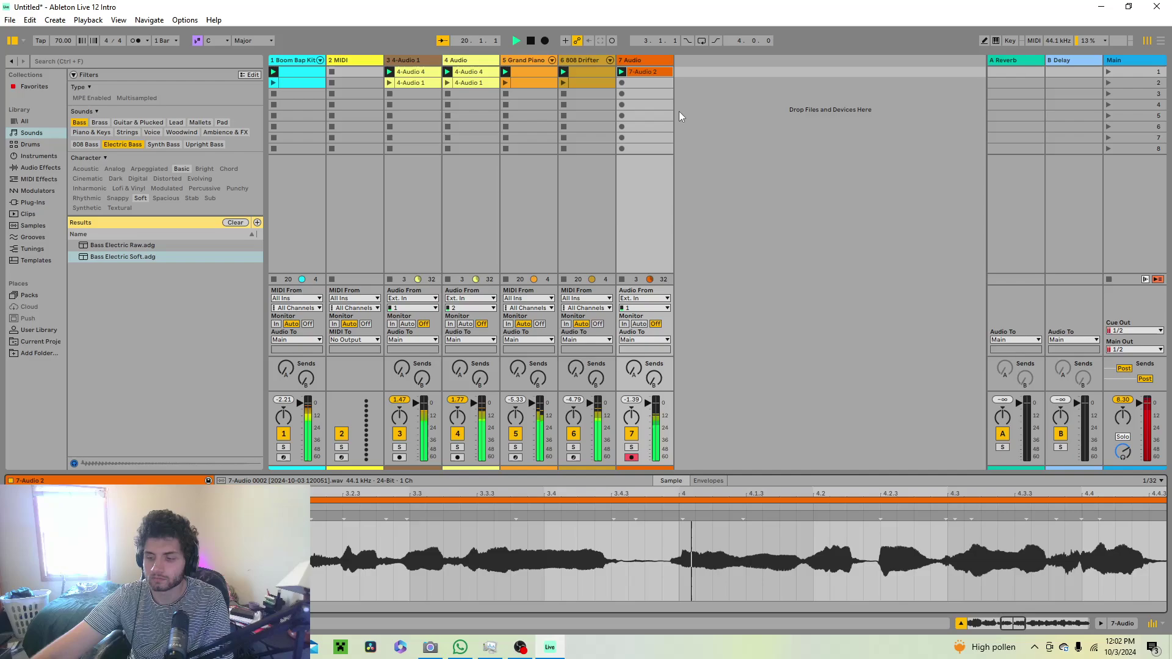
left_click(532, 43)
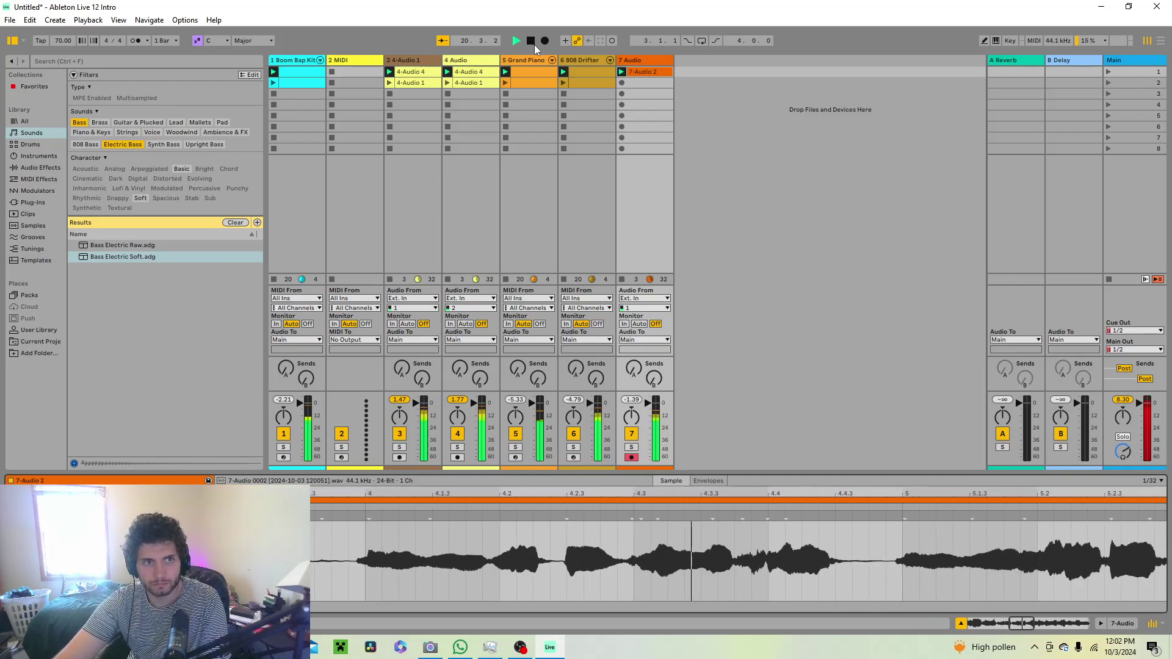
Insert a new audio track after the 7 Audio track and arm it for recording
right_click(699, 84)
left_click(734, 88)
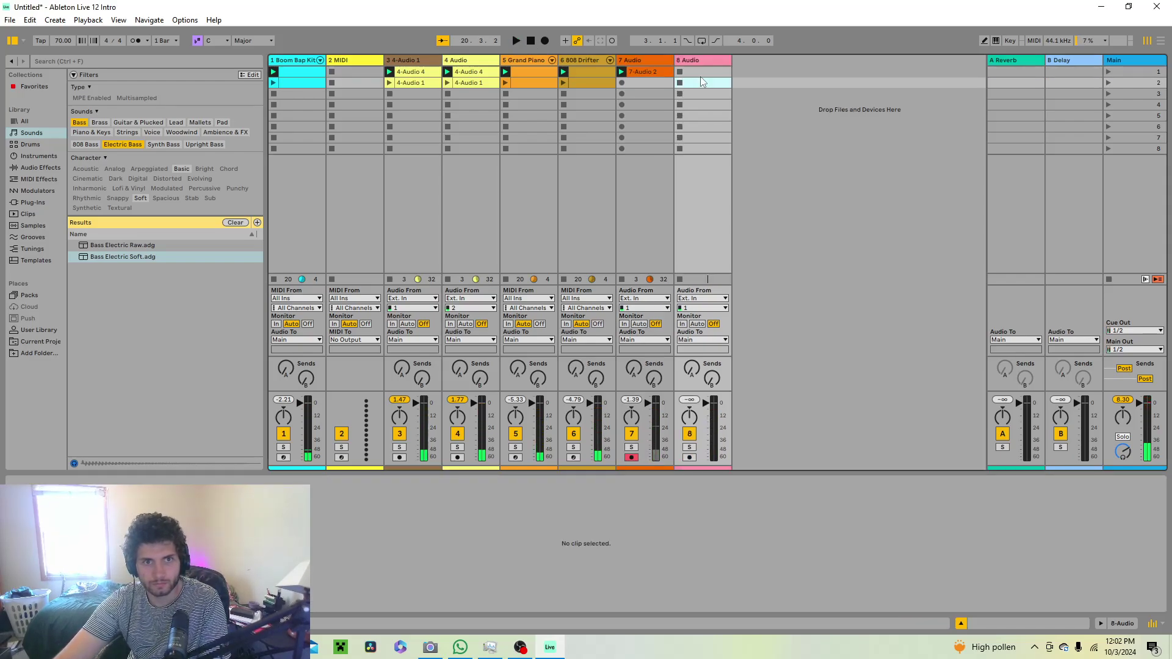
left_click(689, 457)
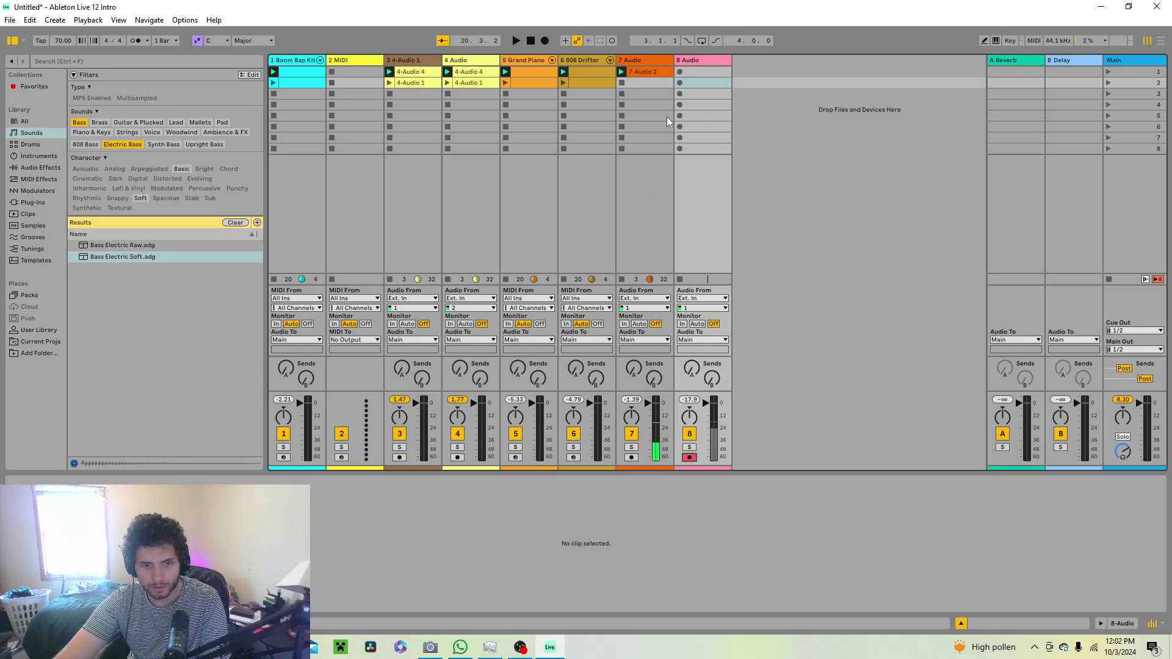
Record an eight-bar take into the 8 Audio track's first slot, open its clip and play the beat back
left_click(680, 72)
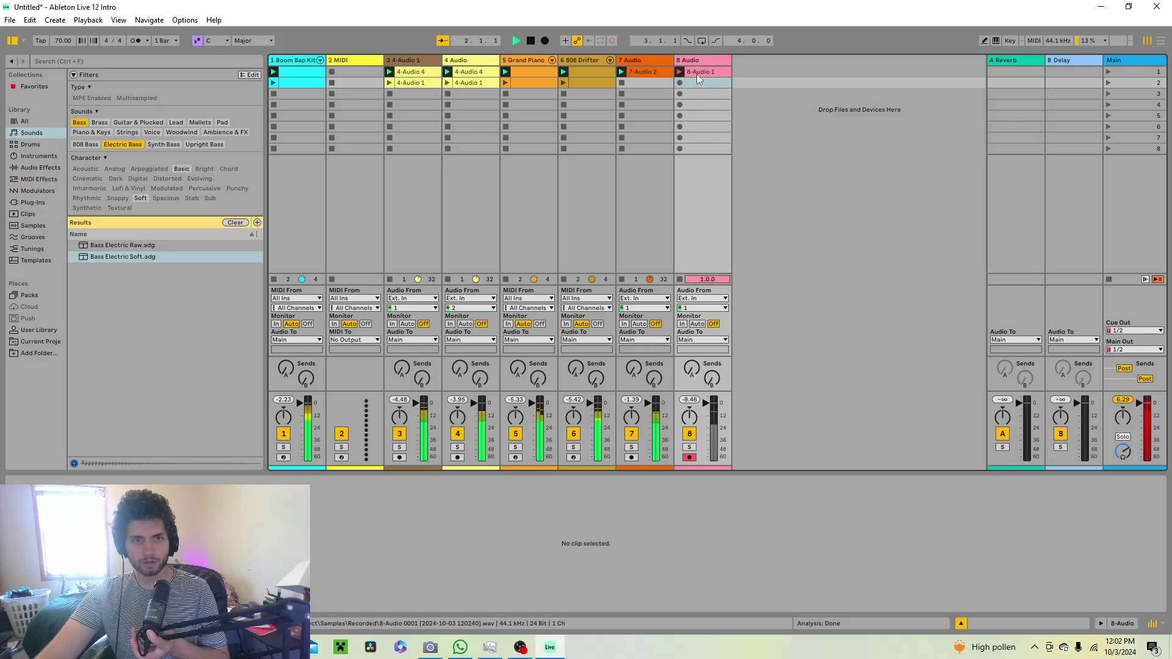
left_click(658, 71)
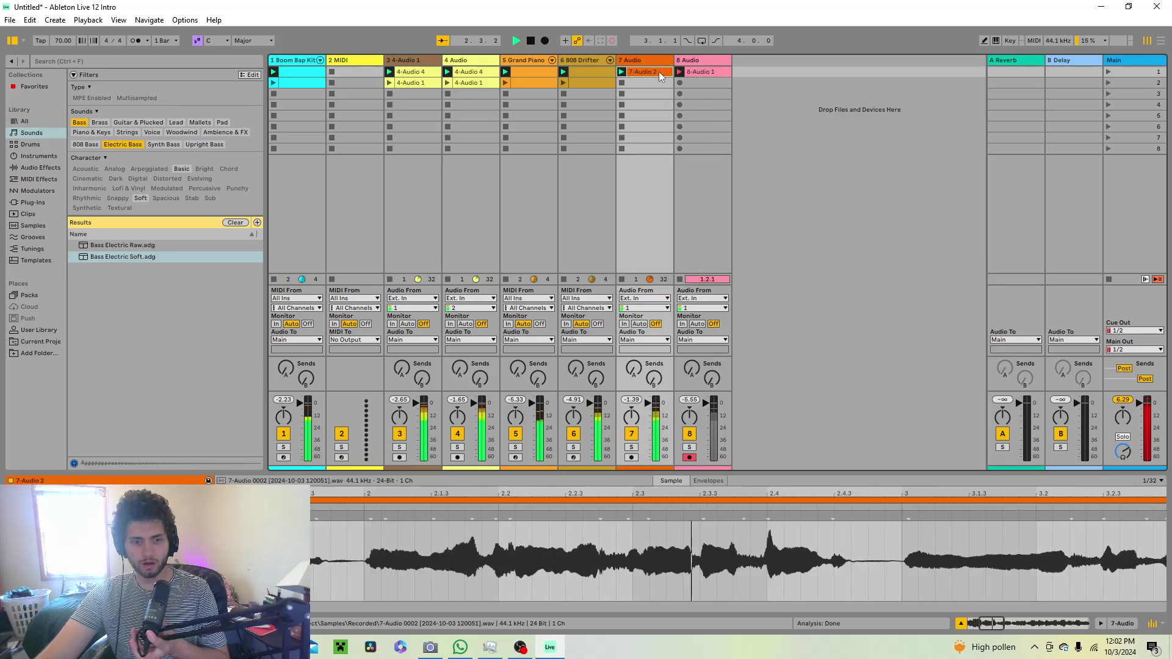
left_click(482, 72)
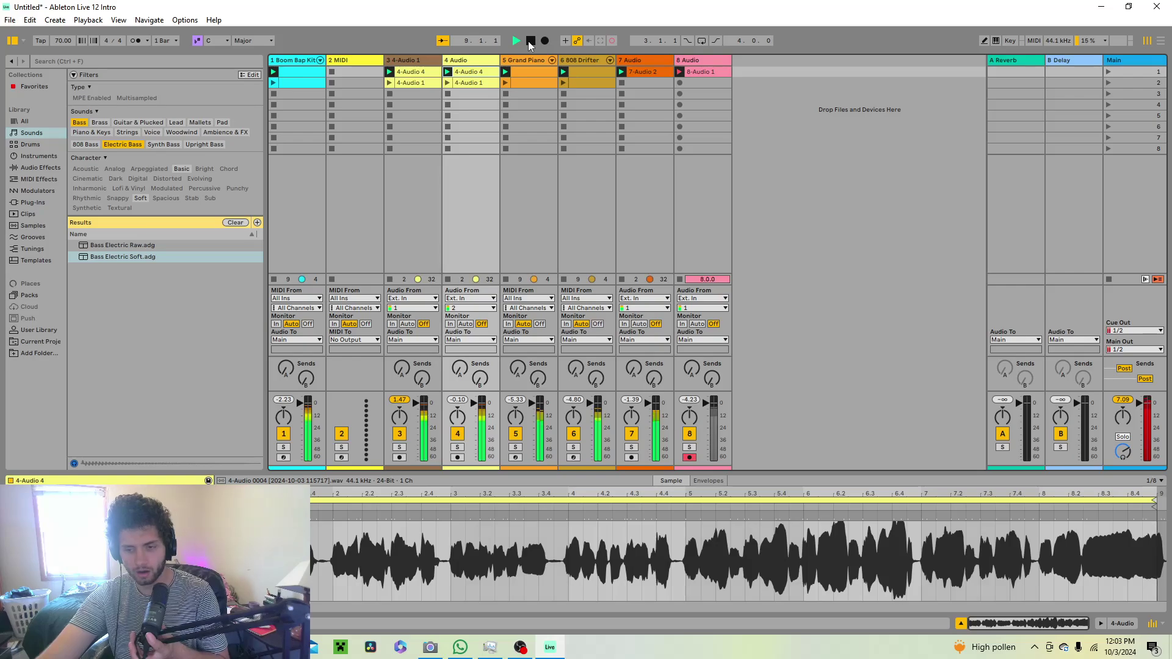
left_click(702, 72)
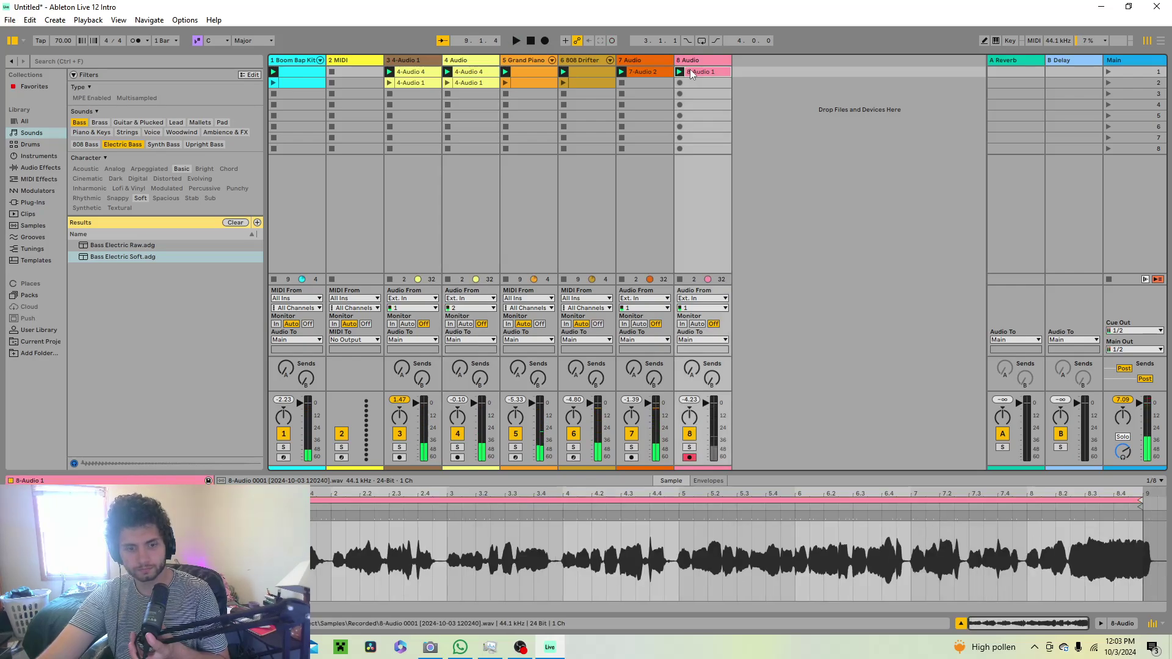
left_click(514, 43)
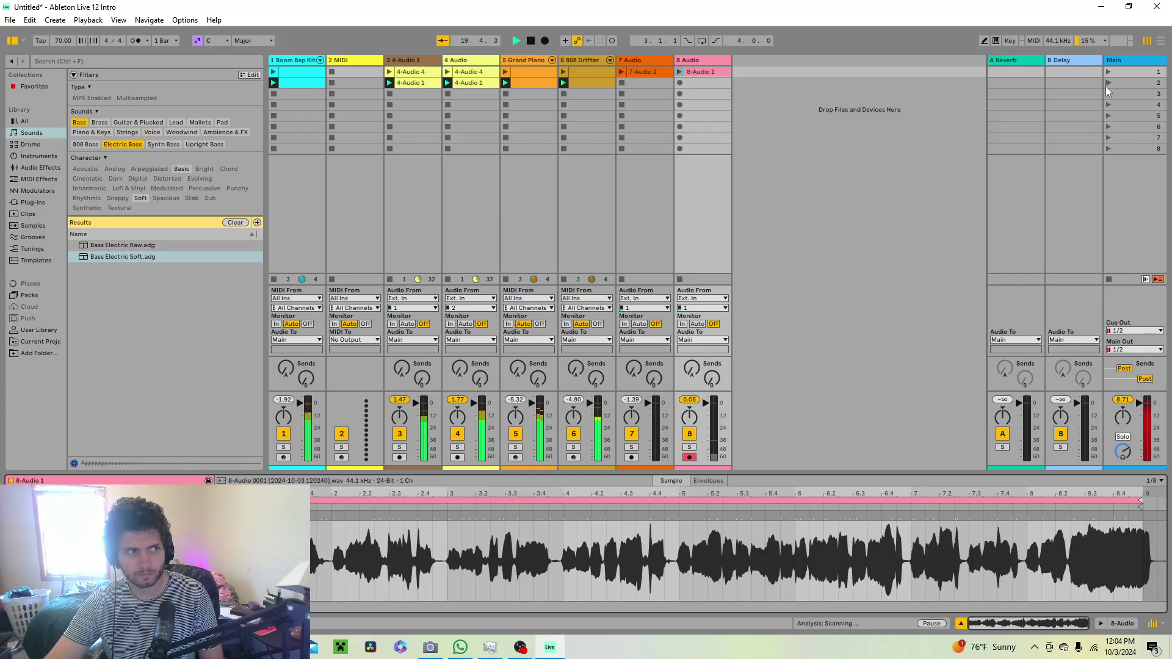
left_click(310, 72)
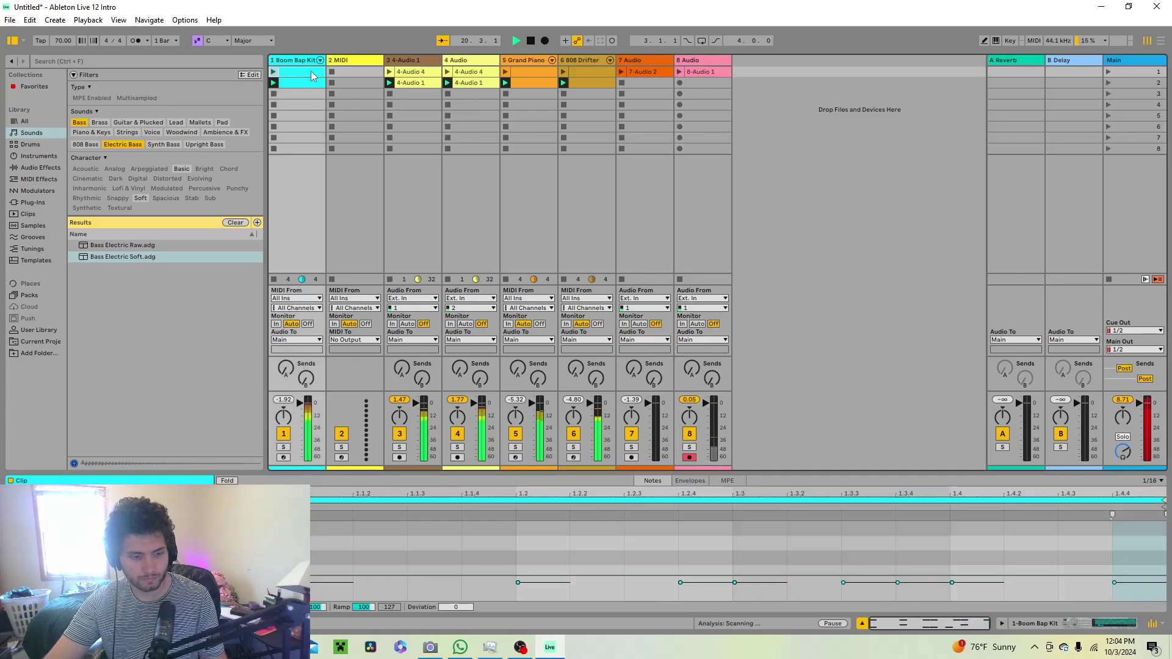
left_click(693, 72, "shift")
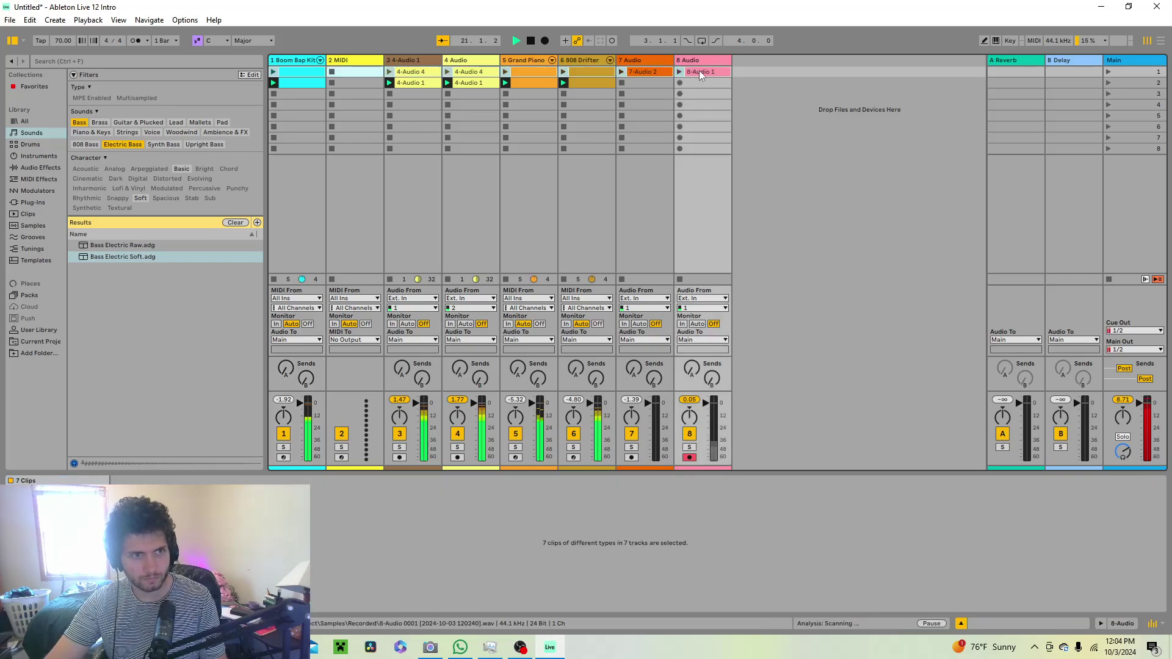
left_click(537, 71)
left_click(309, 74)
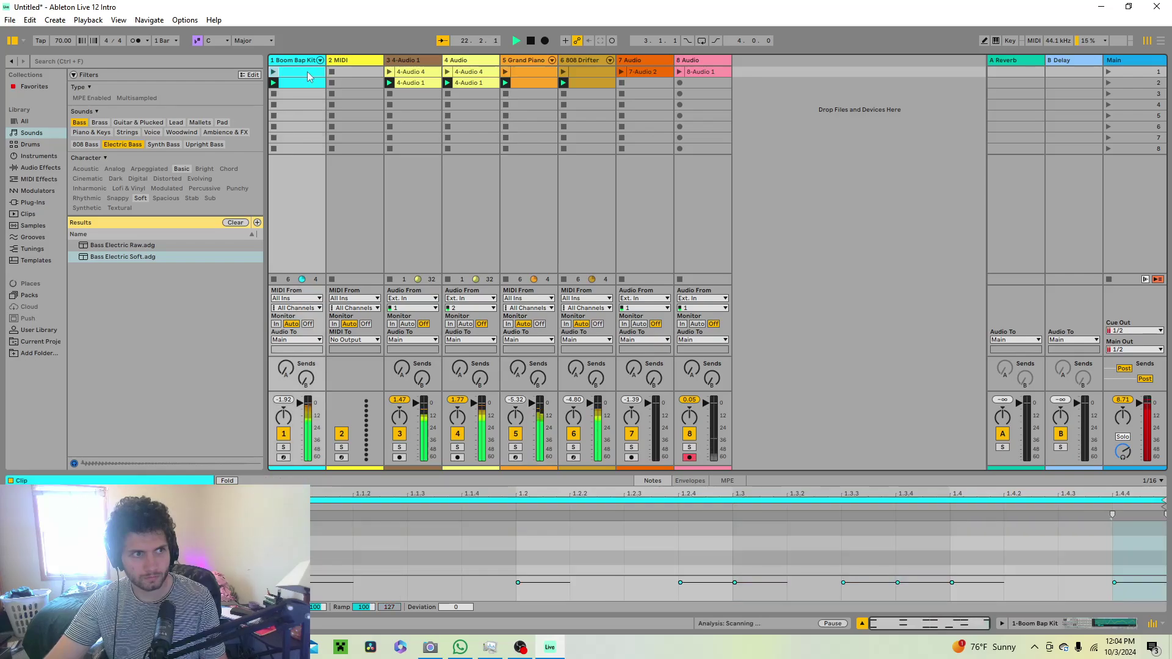
right_click(307, 72)
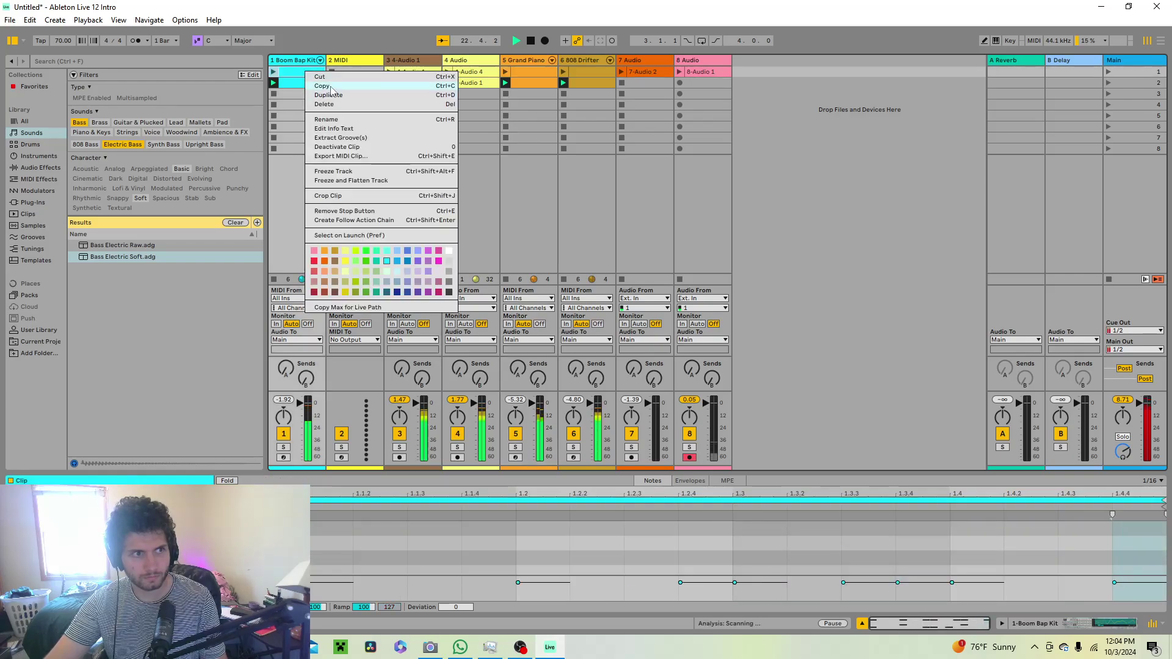
left_click(873, 96)
left_click(1160, 41)
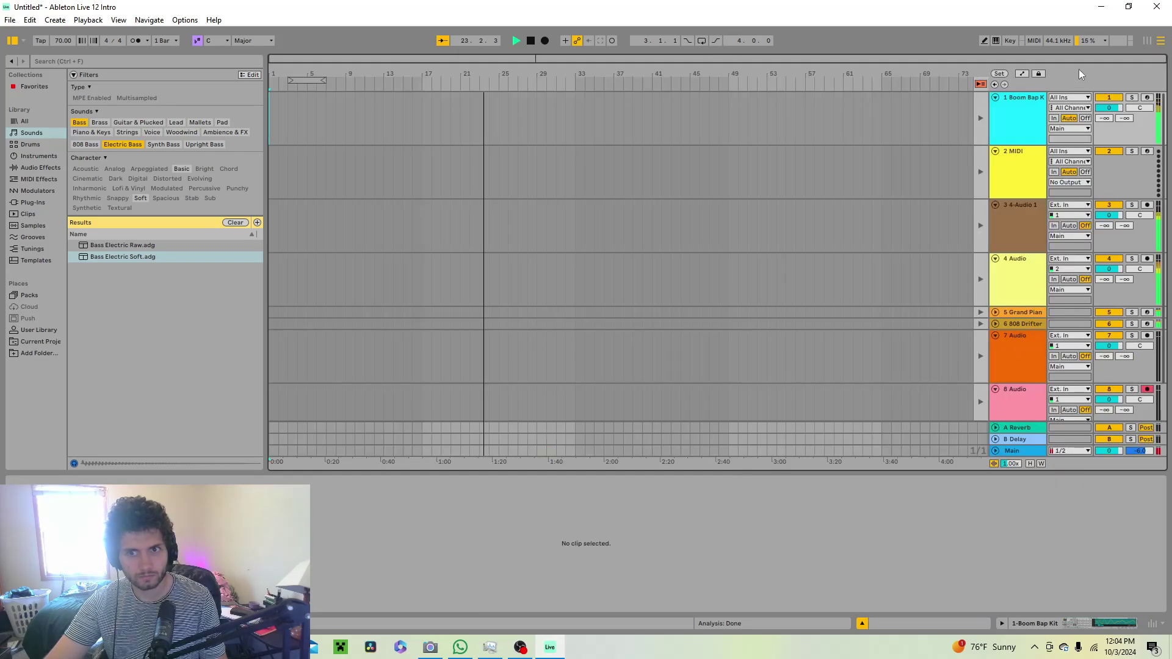
key("Tab")
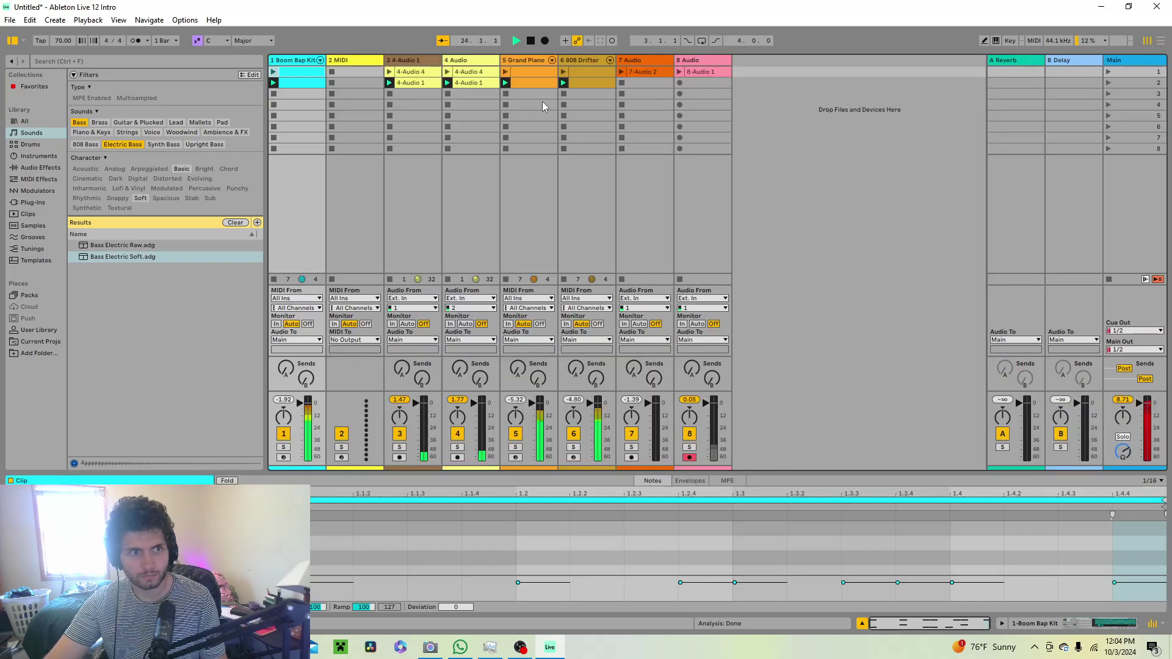
Copy the Grand Piano track's first clip and paste it at bar 1 of the Boom Bap Kit track in the Arrangement
right_click(520, 76)
key("Escape")
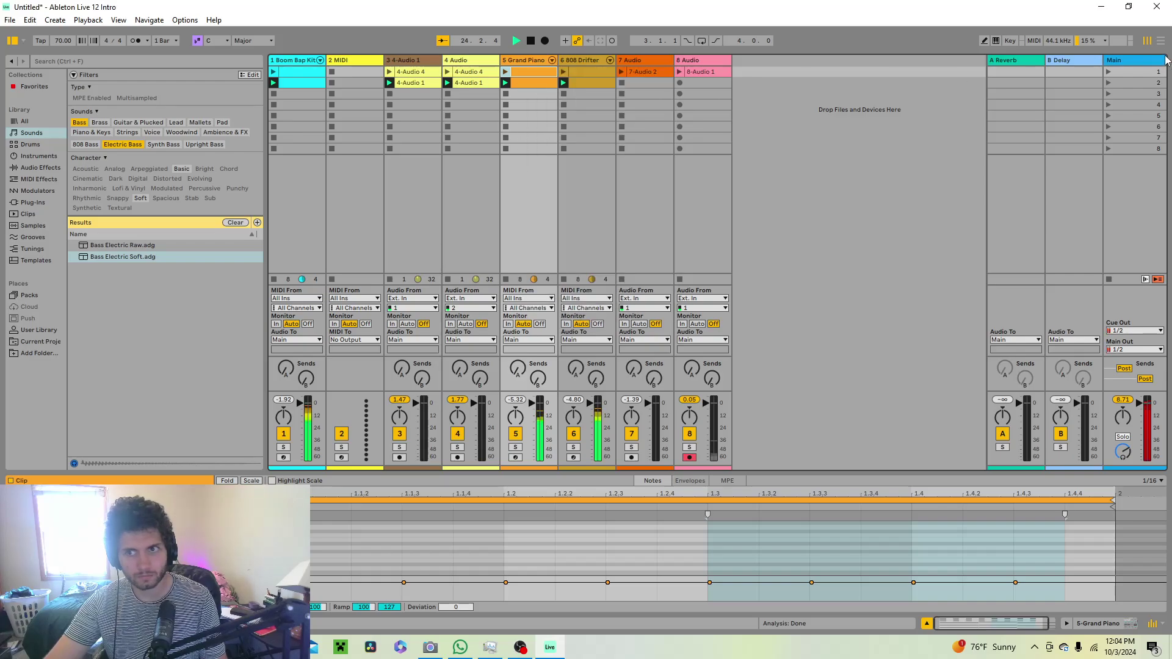
left_click(1160, 41)
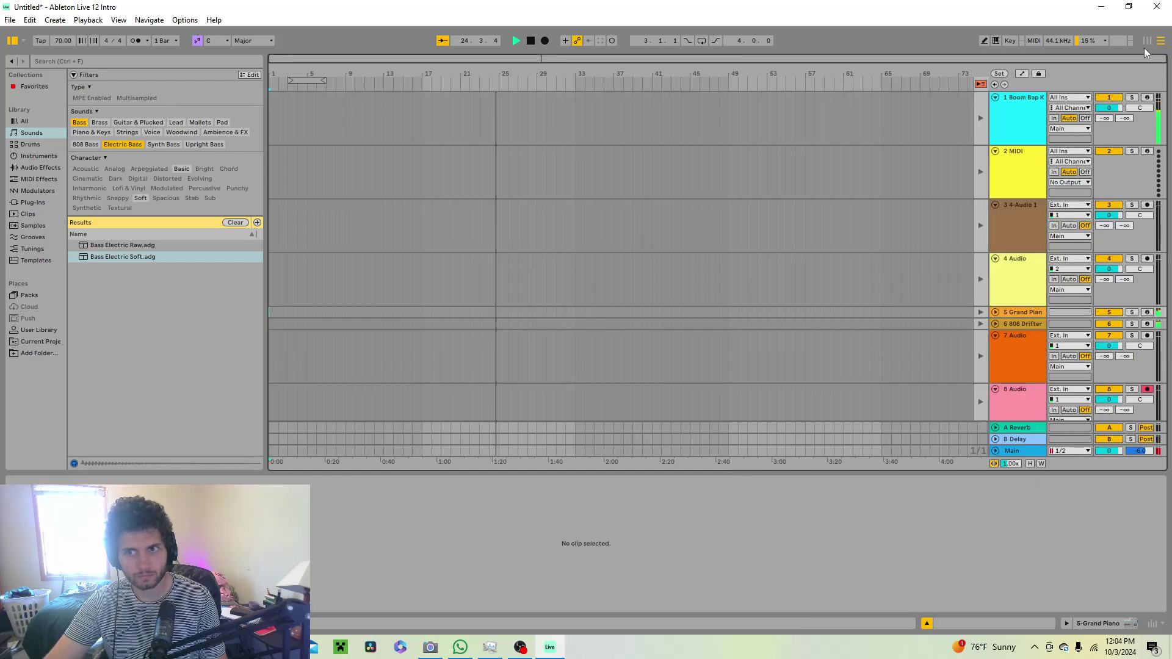
right_click(273, 102)
left_click(287, 109)
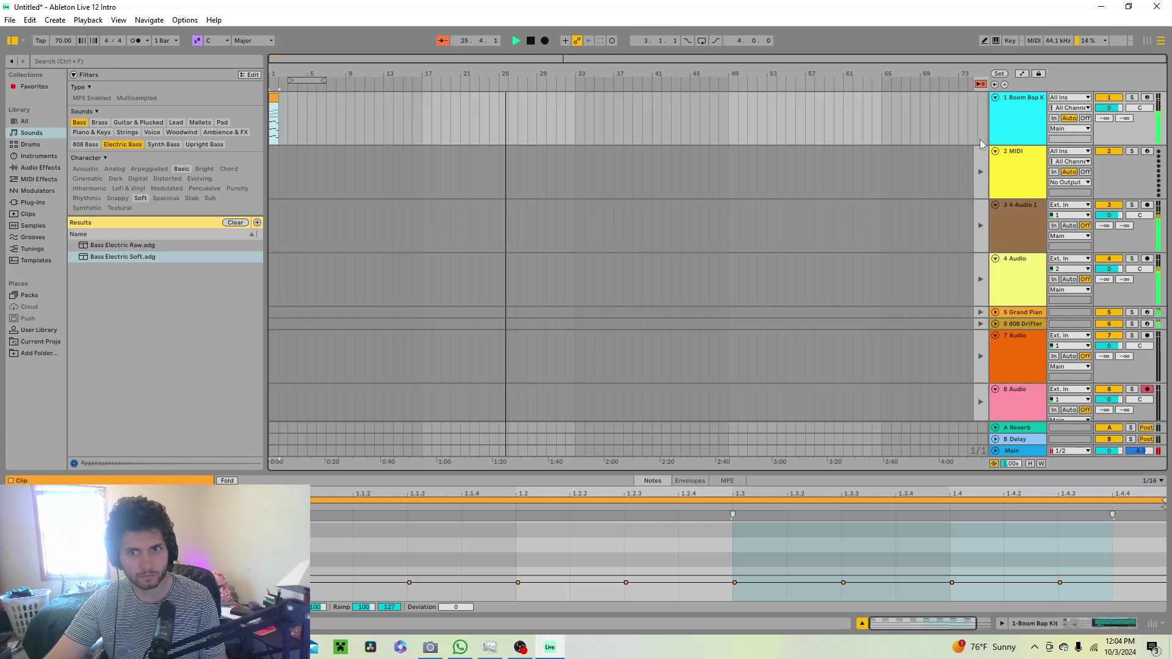
Return all tracks to Arrangement playback and start playing
left_click(977, 311)
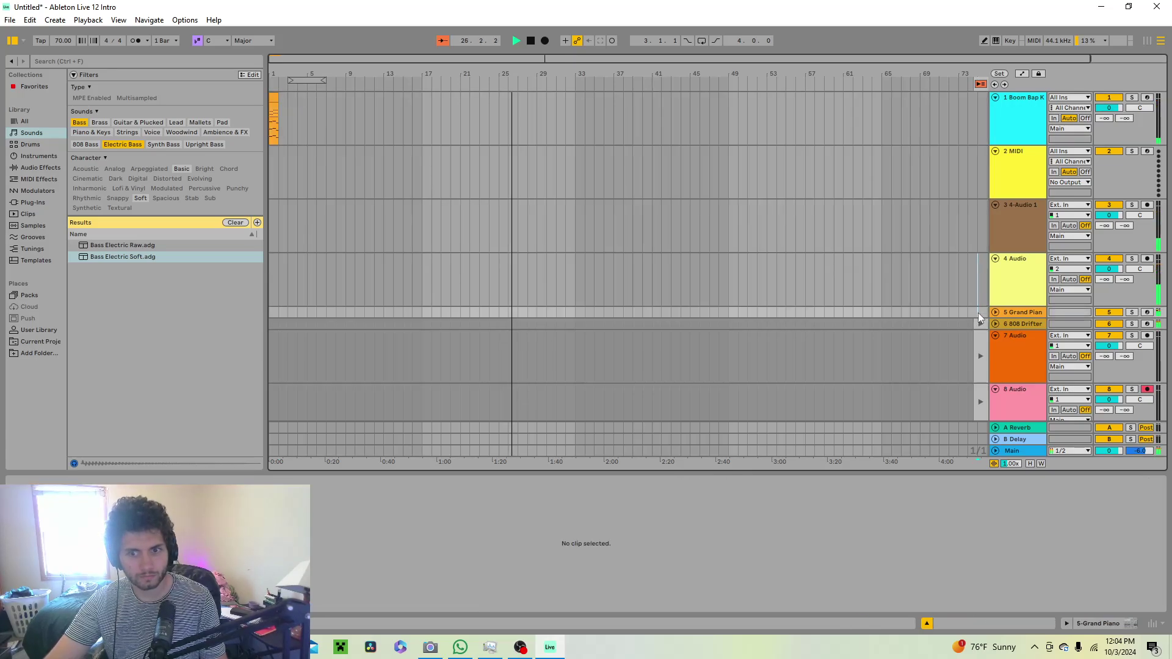
left_click(514, 41)
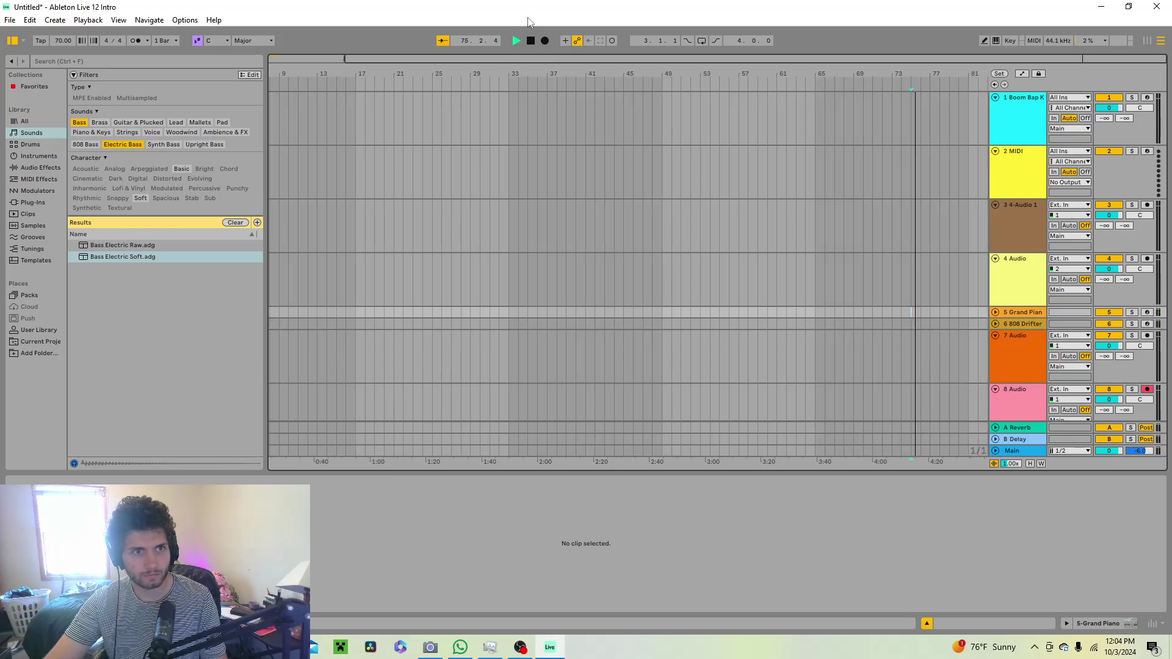
left_click_drag(521, 58, 351, 82)
Move the pasted piano clip to bar 1 of the Grand Piano track and play it from the start
left_click(273, 96)
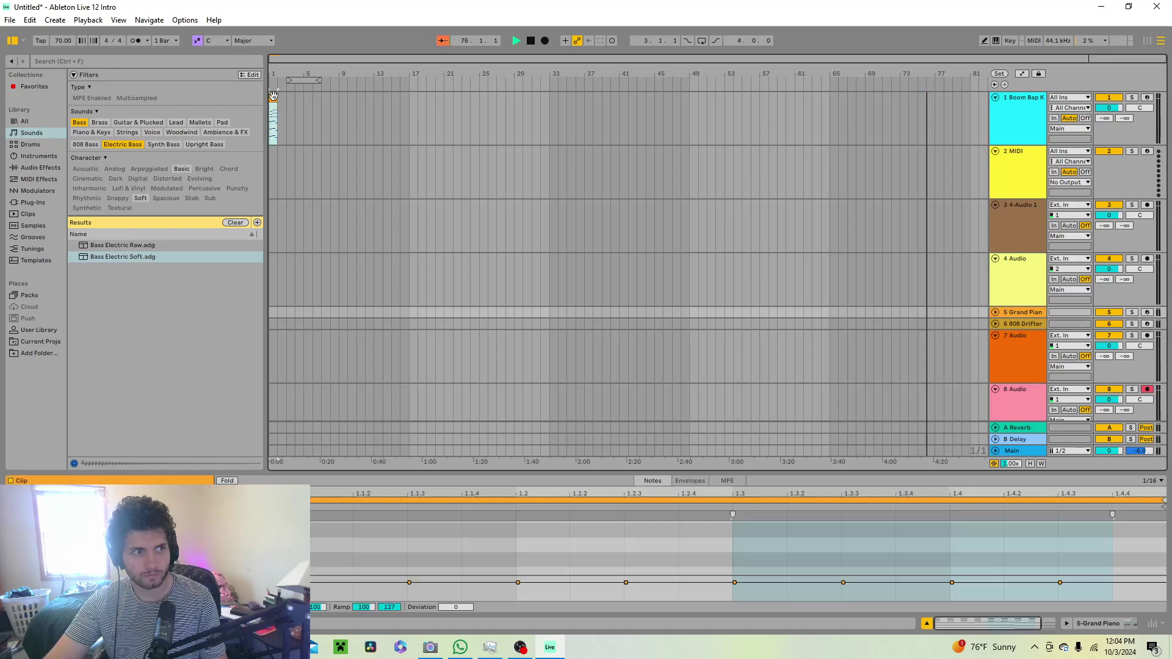
left_click(514, 41)
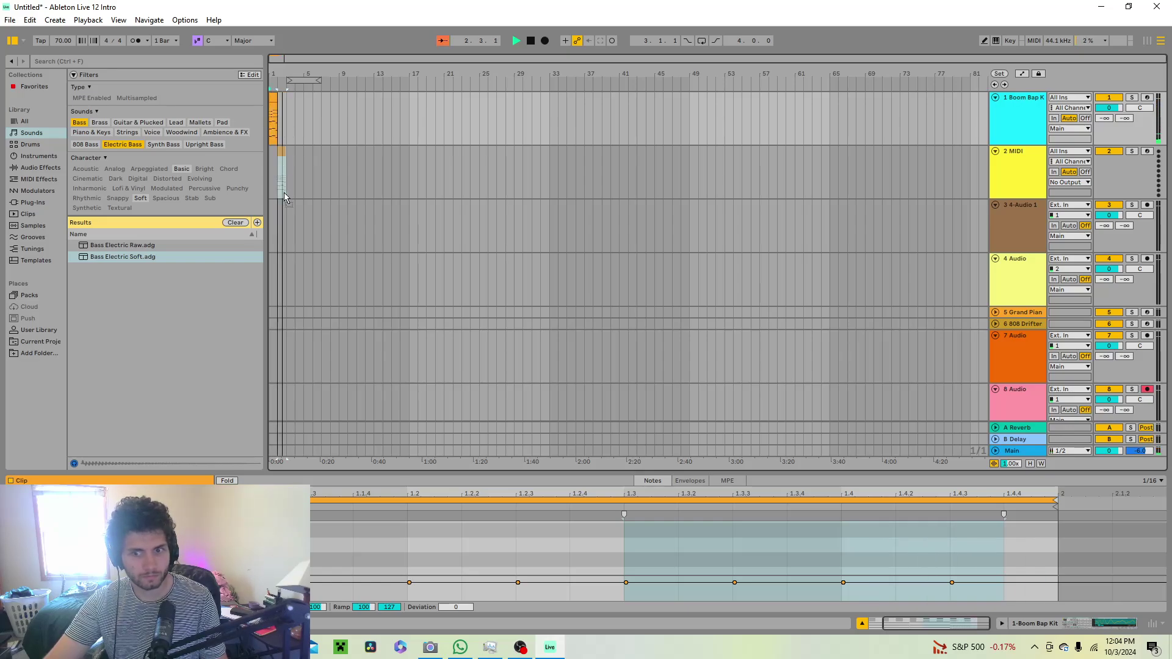
left_click(273, 325)
left_click(273, 312)
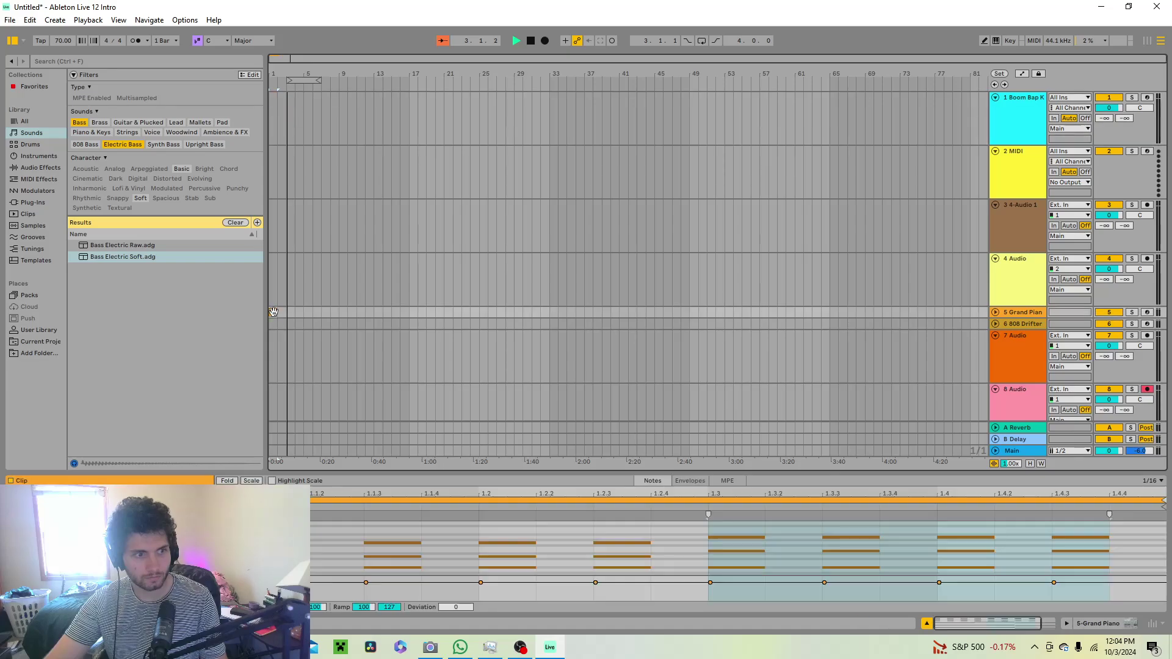
left_click(514, 41)
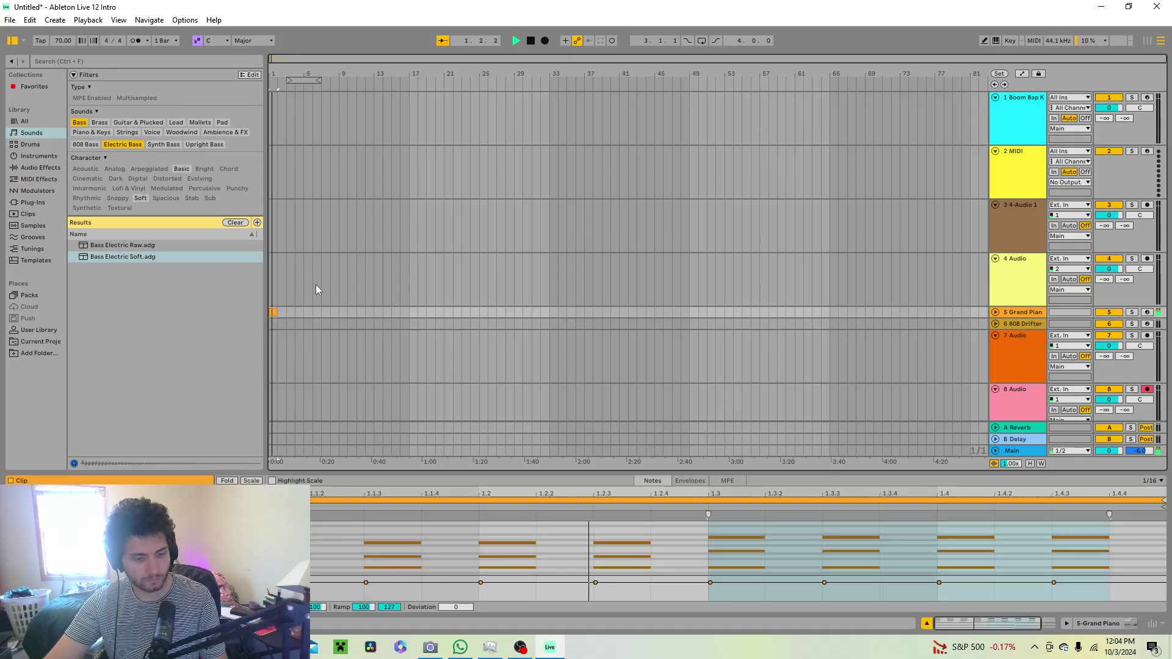
Duplicate the piano clip along the Grand Piano track until it fills the first four bars
key("ctrl+d")
key("ctrl+d")
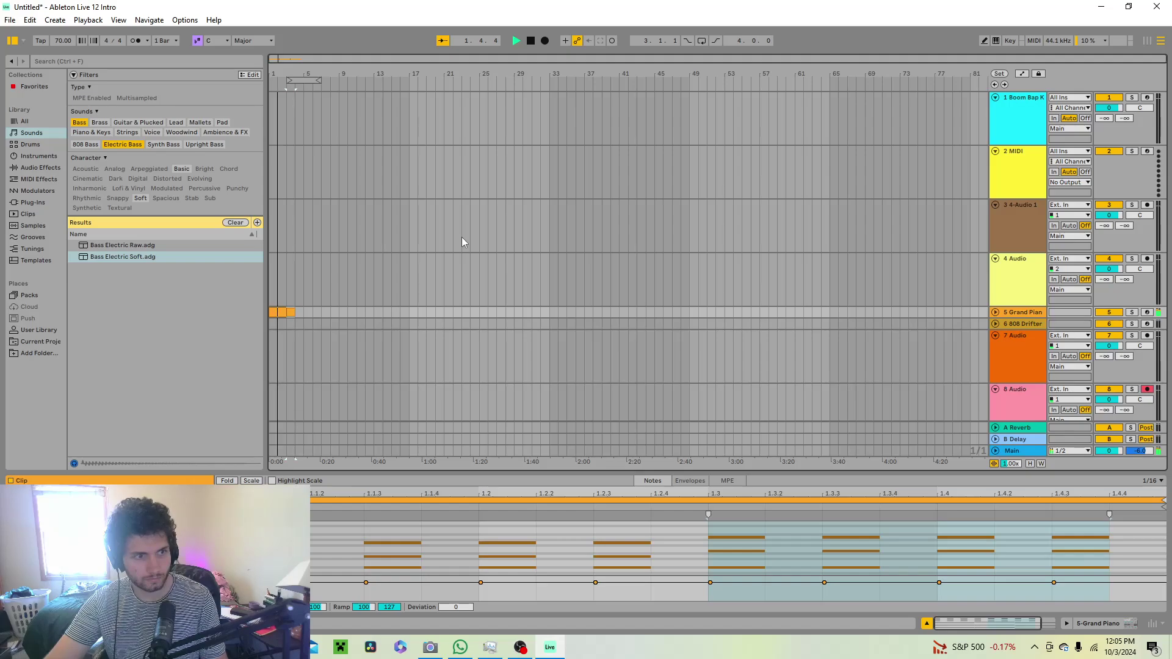
left_click(1147, 40)
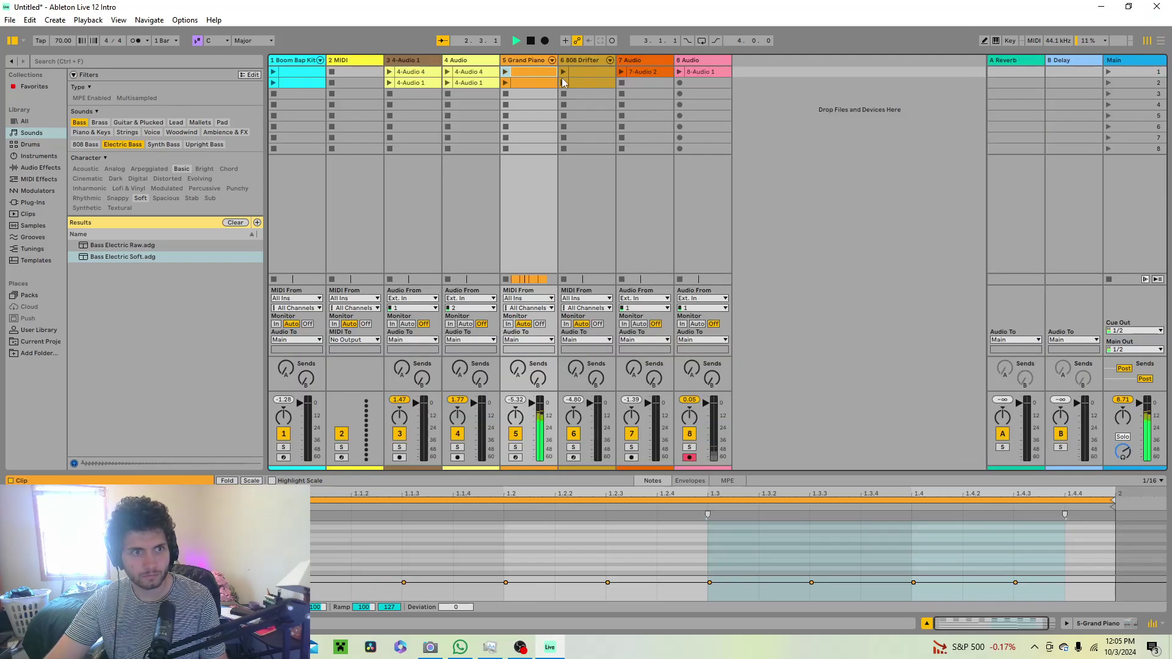
key("Down")
left_click(1160, 41)
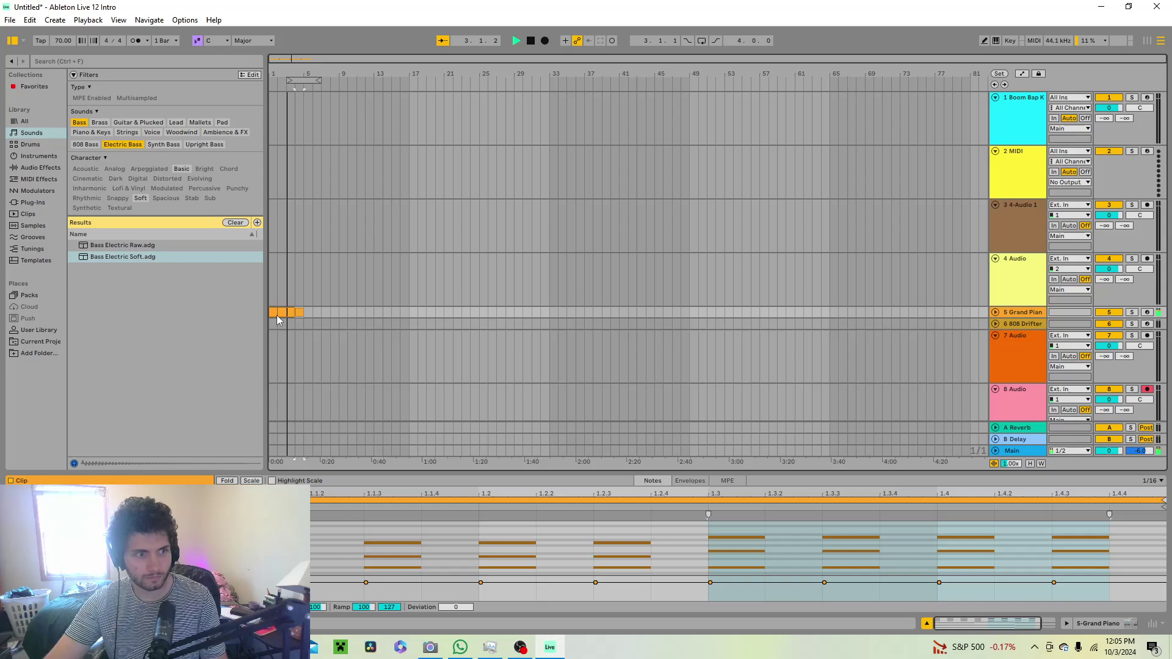
left_click(298, 313)
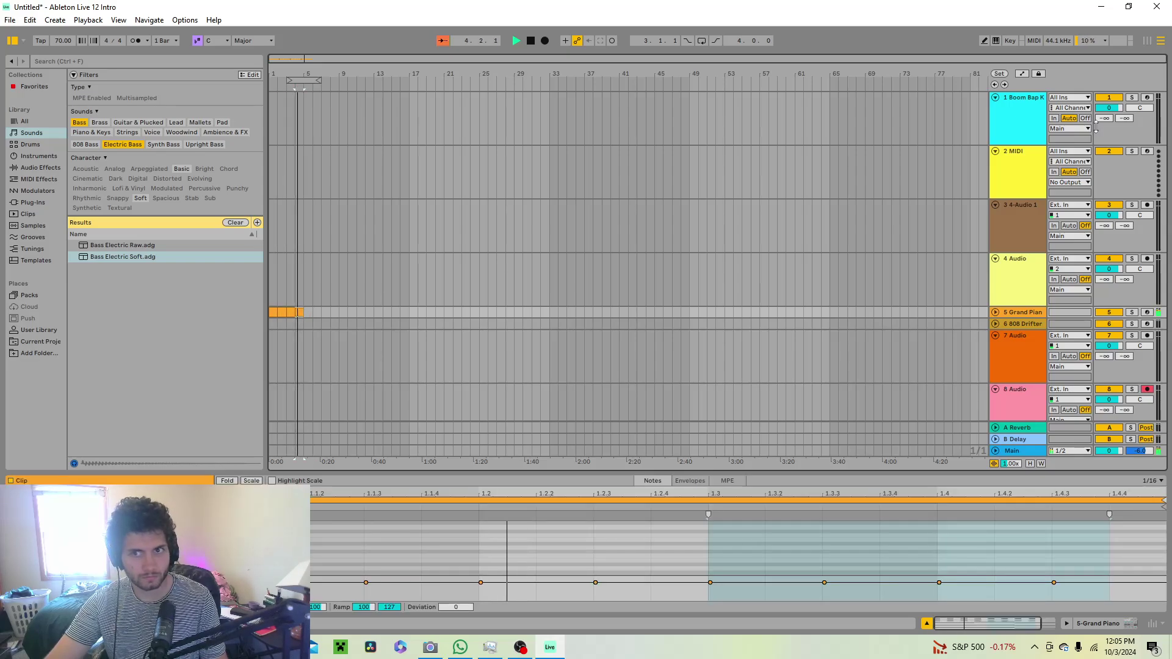
Try to bring a Boom Bap Kit session clip over into the Arrangement
key("Tab")
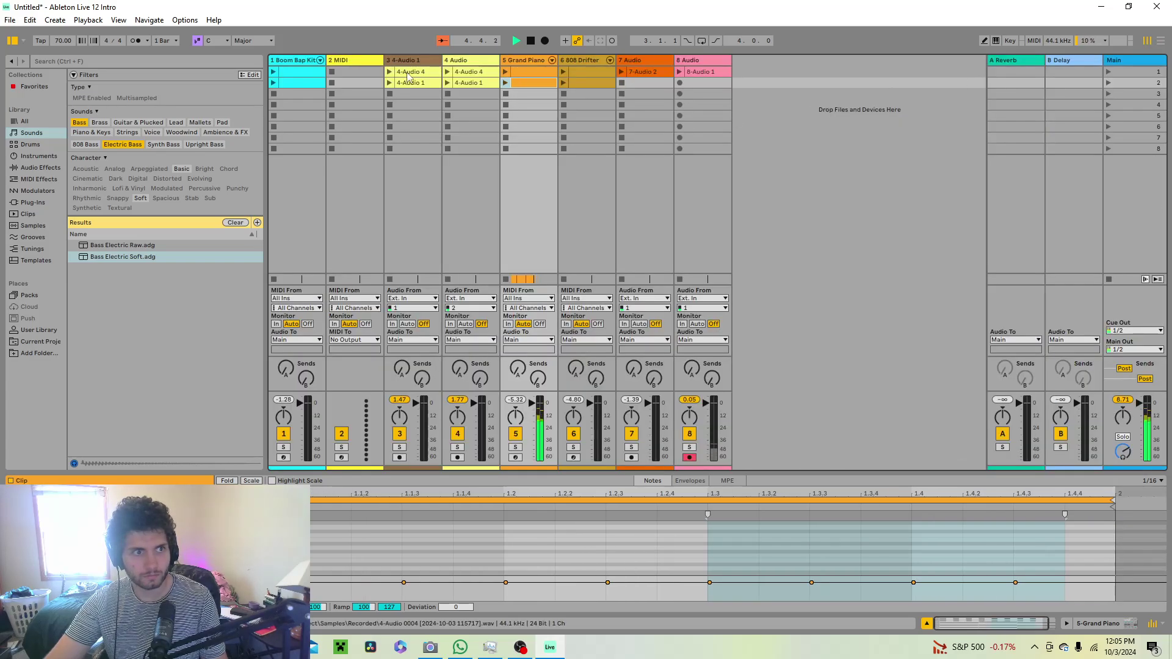
key("Left")
key("Left")
key("Left")
key("Left")
key("Tab")
key("Tab")
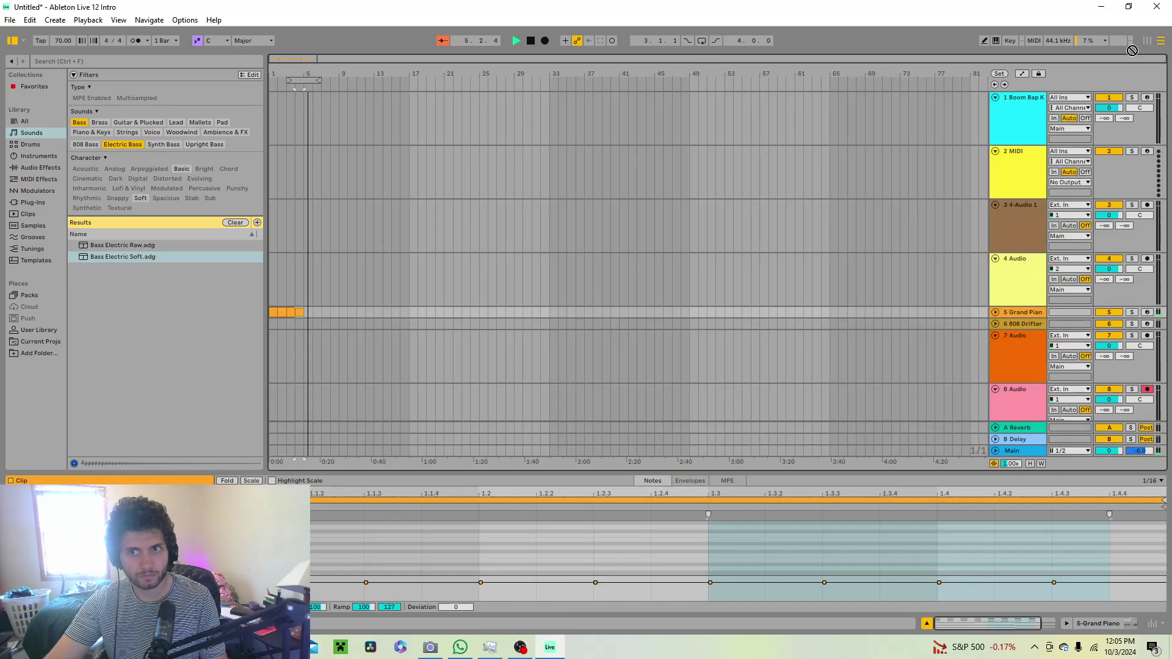
key("Tab")
key("Tab")
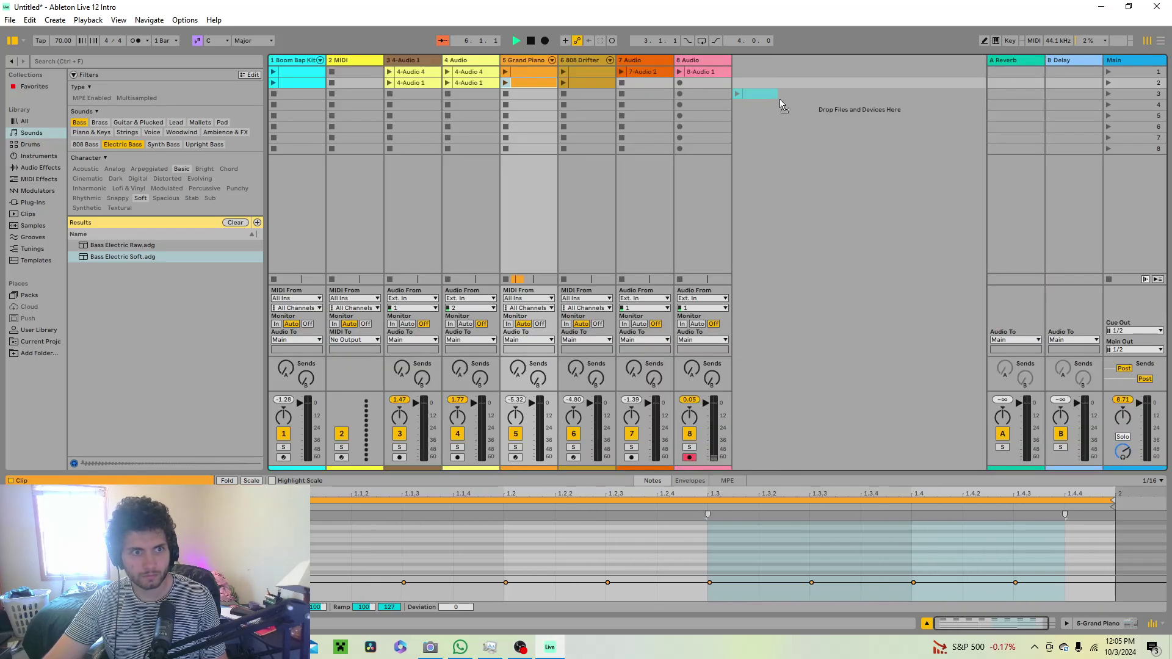
key("Tab")
key("Tab")
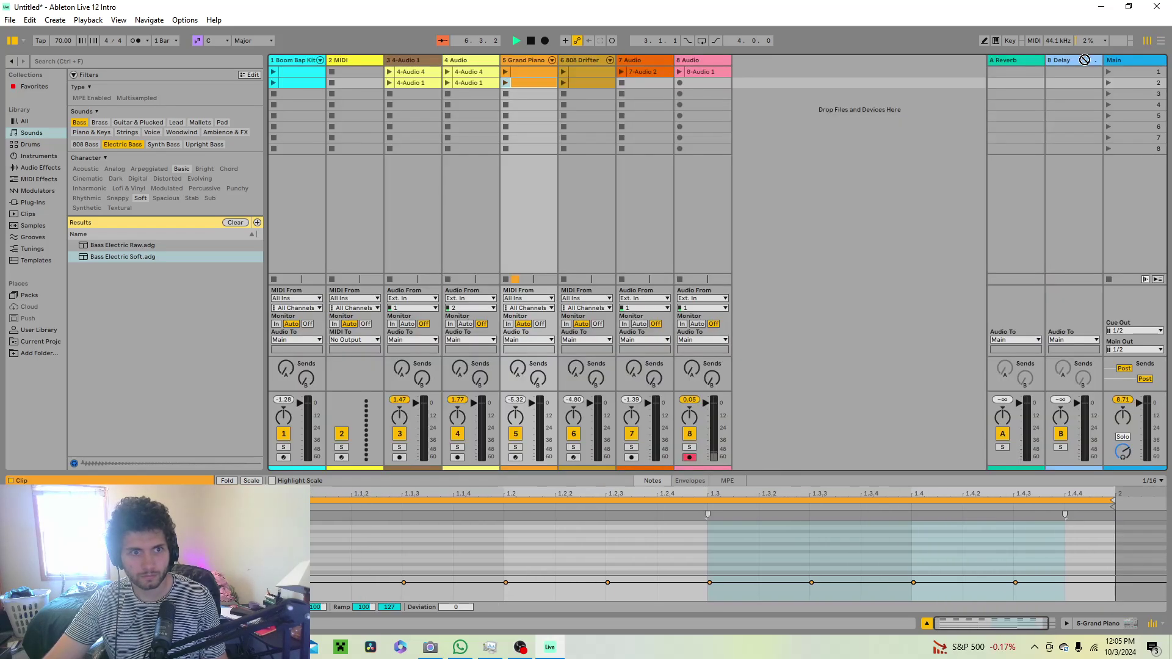
key("Tab")
key("Tab")
key("Tab")
key("Tab")
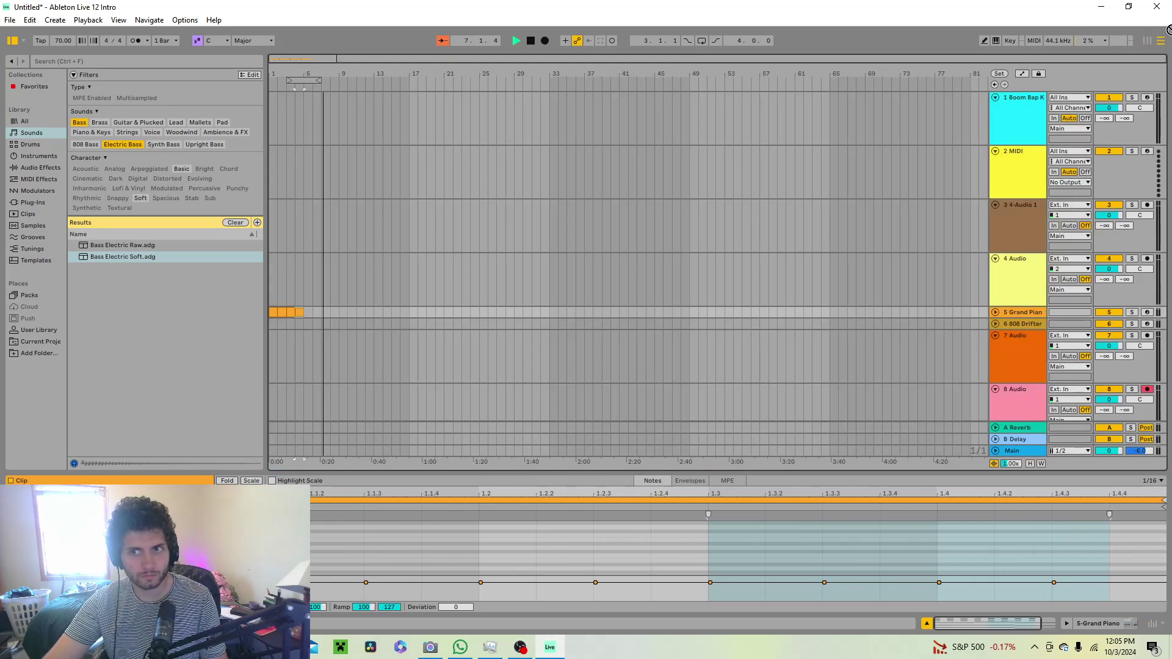
Place the Boom Bap Kit track's first session clip at bar 5 of its Arrangement track and repeat it up to bar 13
key("Tab")
key("Tab")
key("Tab")
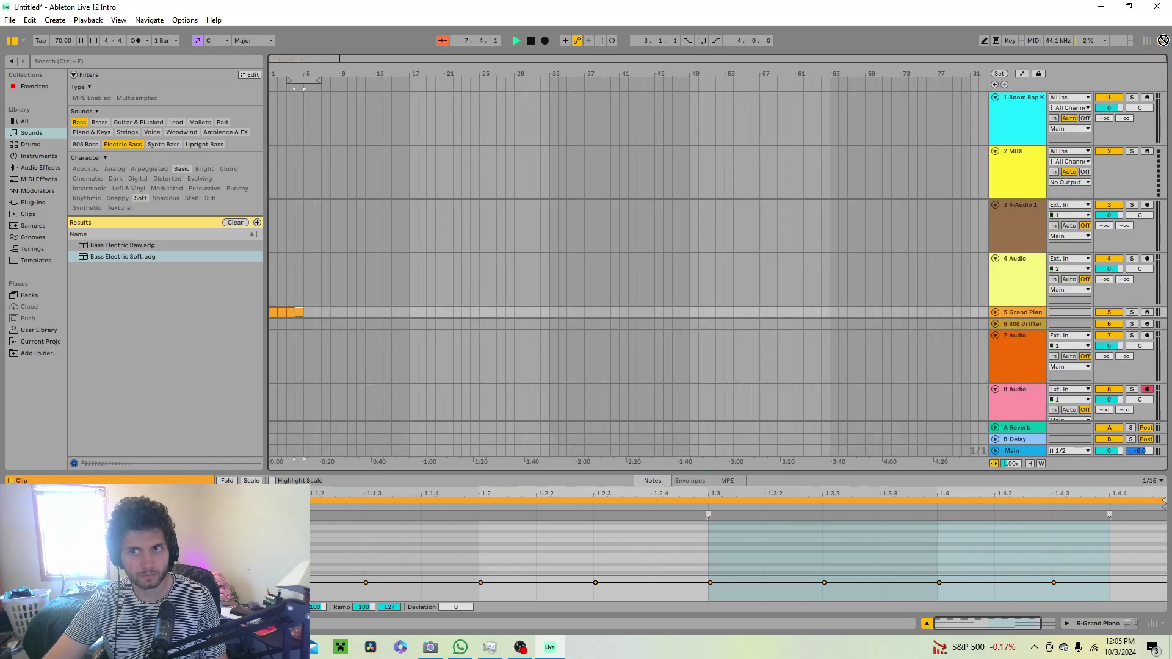
left_click(305, 121)
left_click_drag(313, 108, 374, 110)
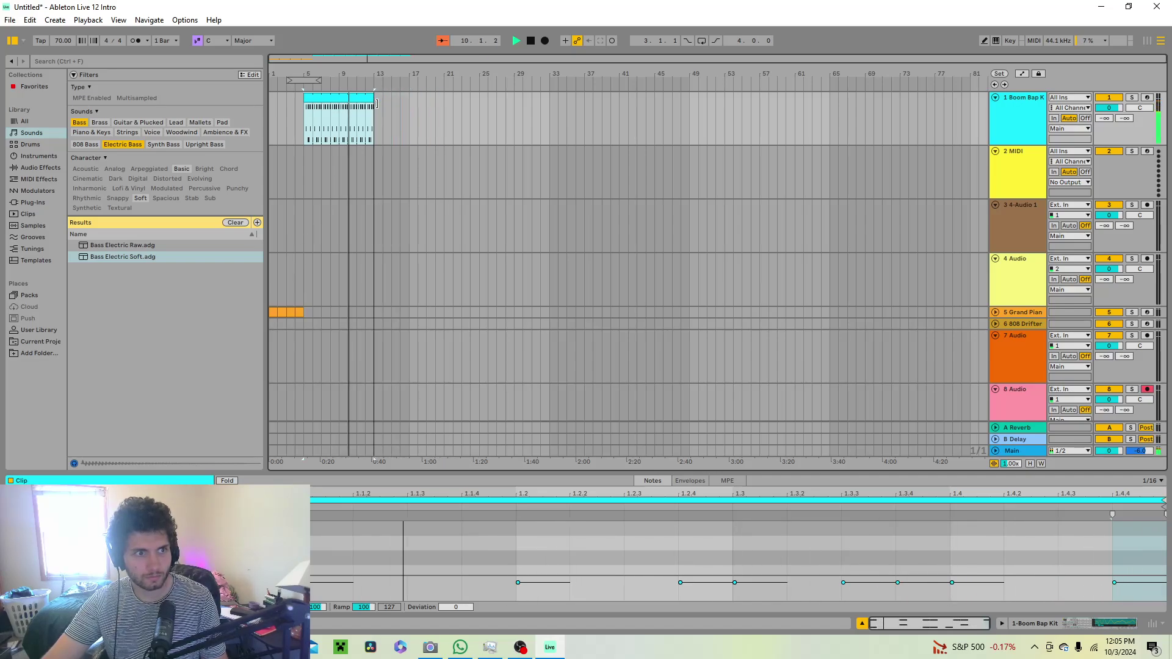
Duplicate the last Grand Piano clip along its Arrangement track up to bar 13
left_click(298, 312)
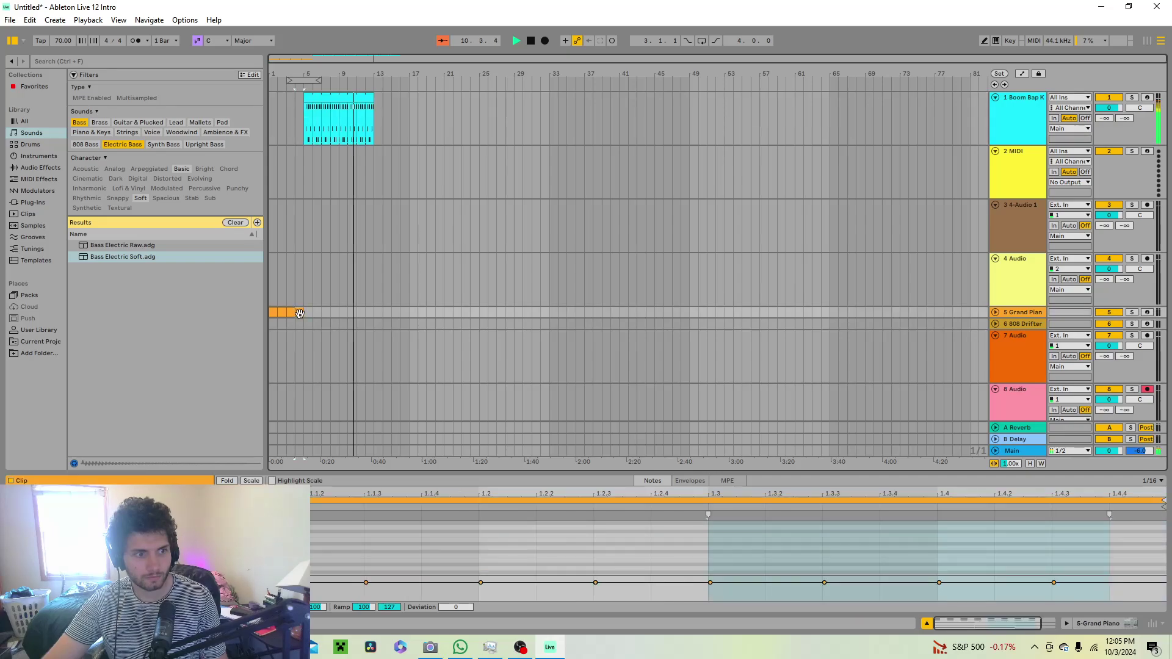
left_click_drag(299, 312, 382, 307)
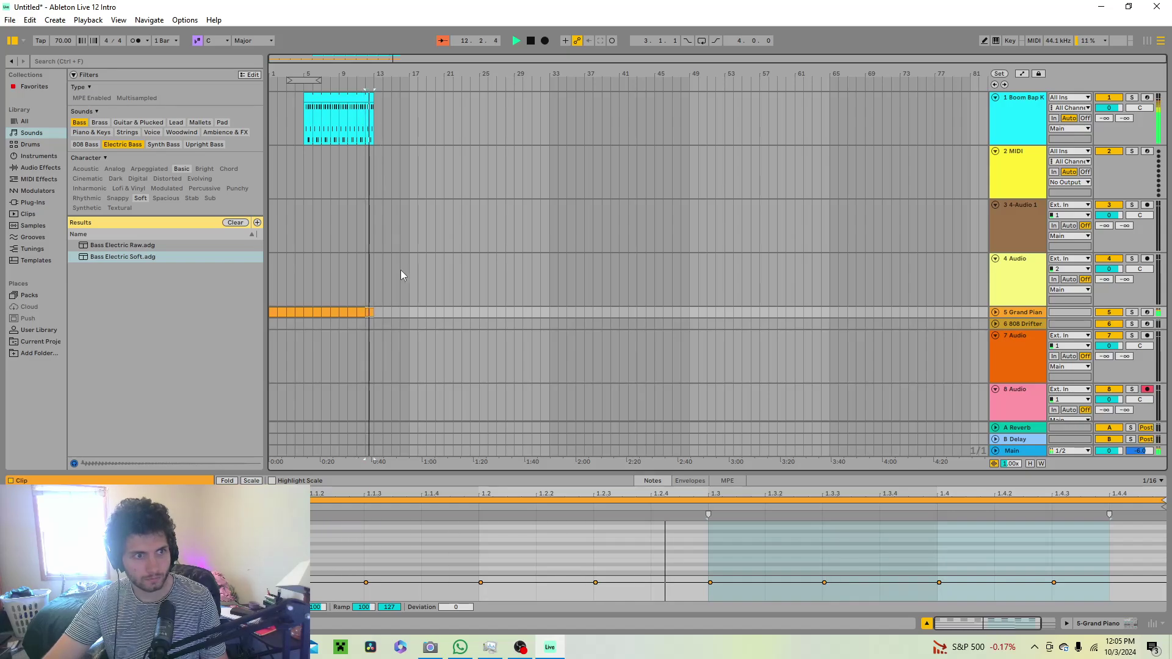
Place the Boom Bap Kit track's second session clip at bar 13 in the Arrangement and repeat it up to bar 21
key("Tab")
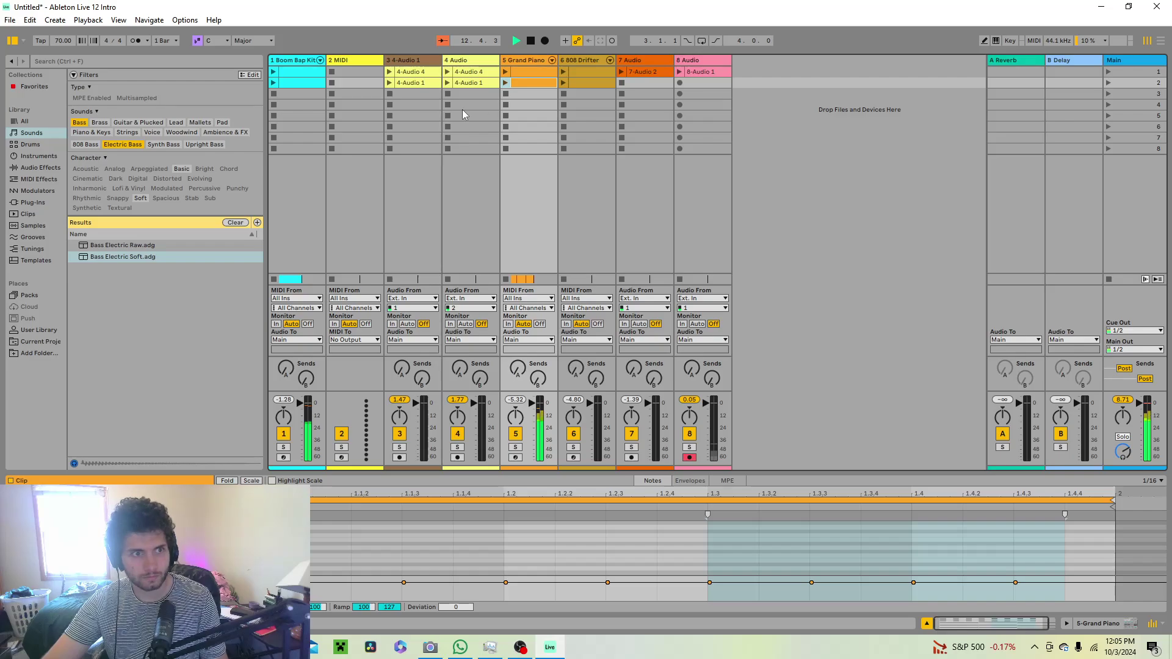
right_click(290, 87)
key("Escape")
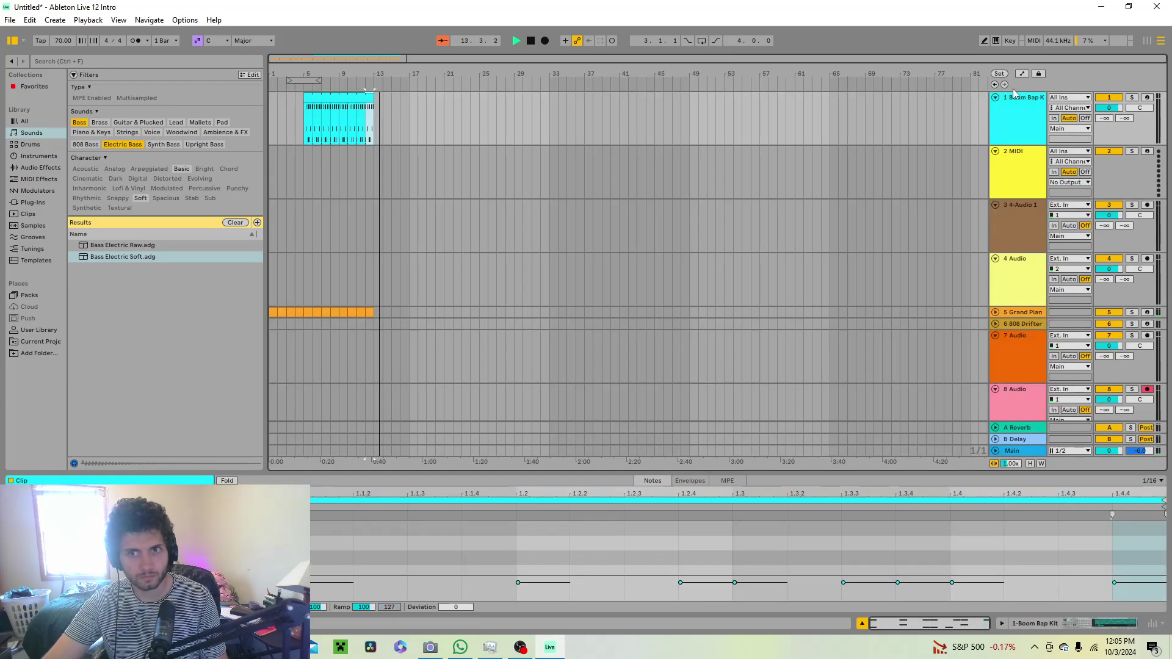
key("Tab")
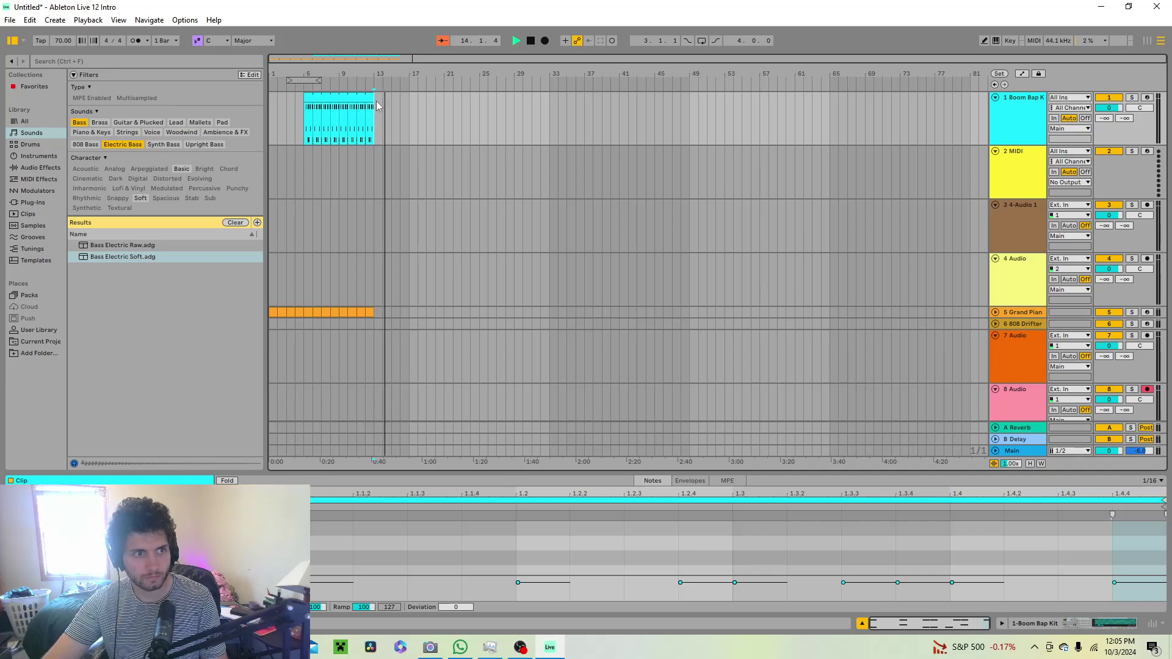
right_click(384, 107)
left_click(394, 107)
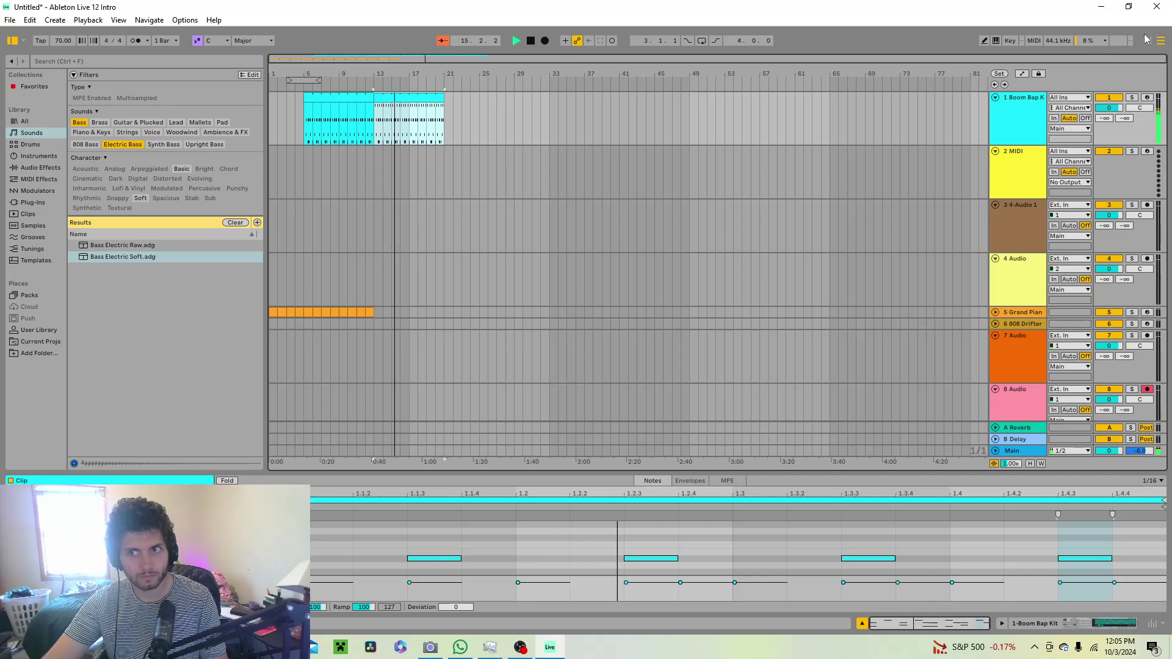
Fill bars 13 to 21 with the second 808 Drifter session clip and more Grand Piano clips, and play them from bar 13
key("Tab")
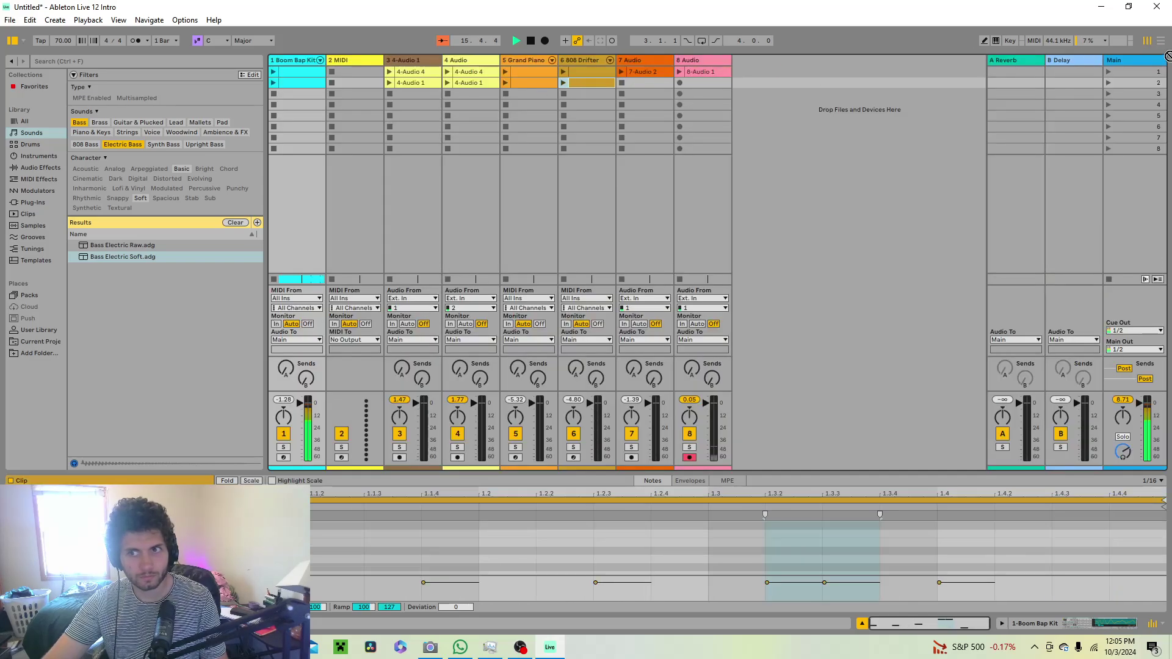
left_click(1160, 40)
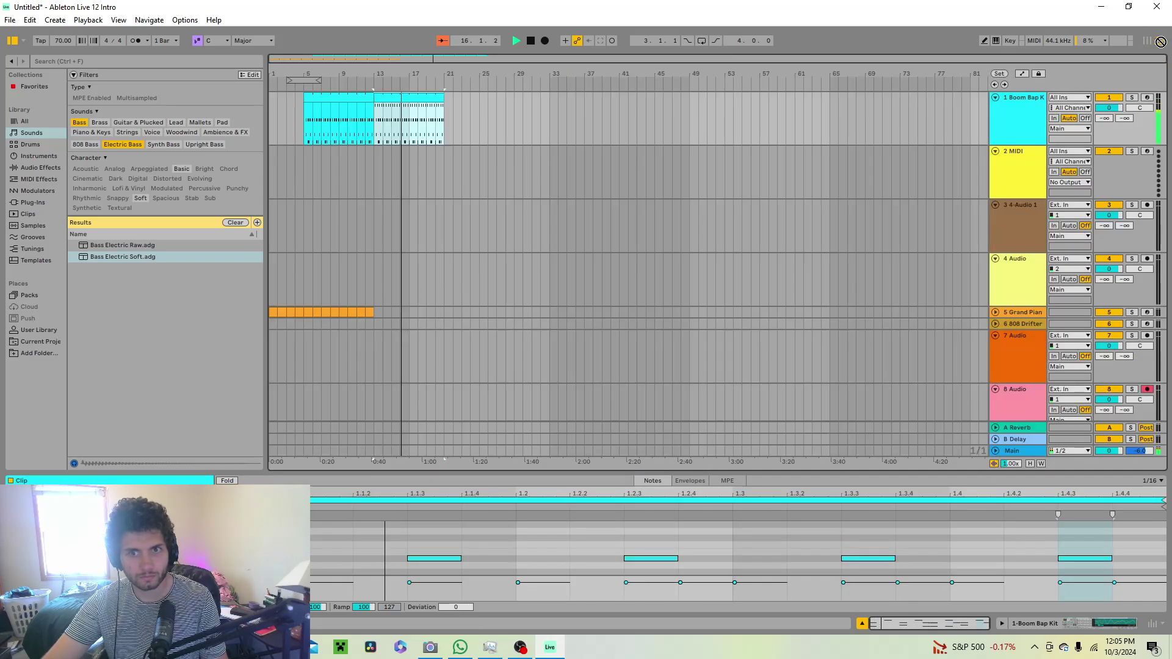
left_click(377, 314)
left_click_drag(378, 314, 417, 339)
left_click(381, 325)
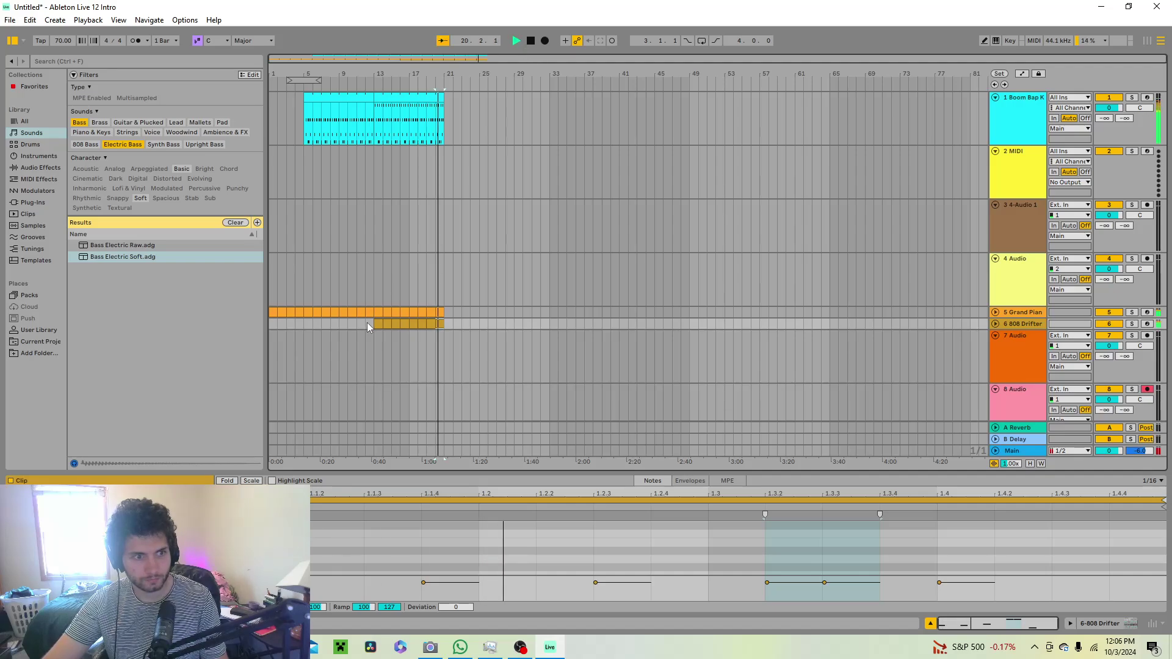
left_click(383, 312)
left_click(516, 40)
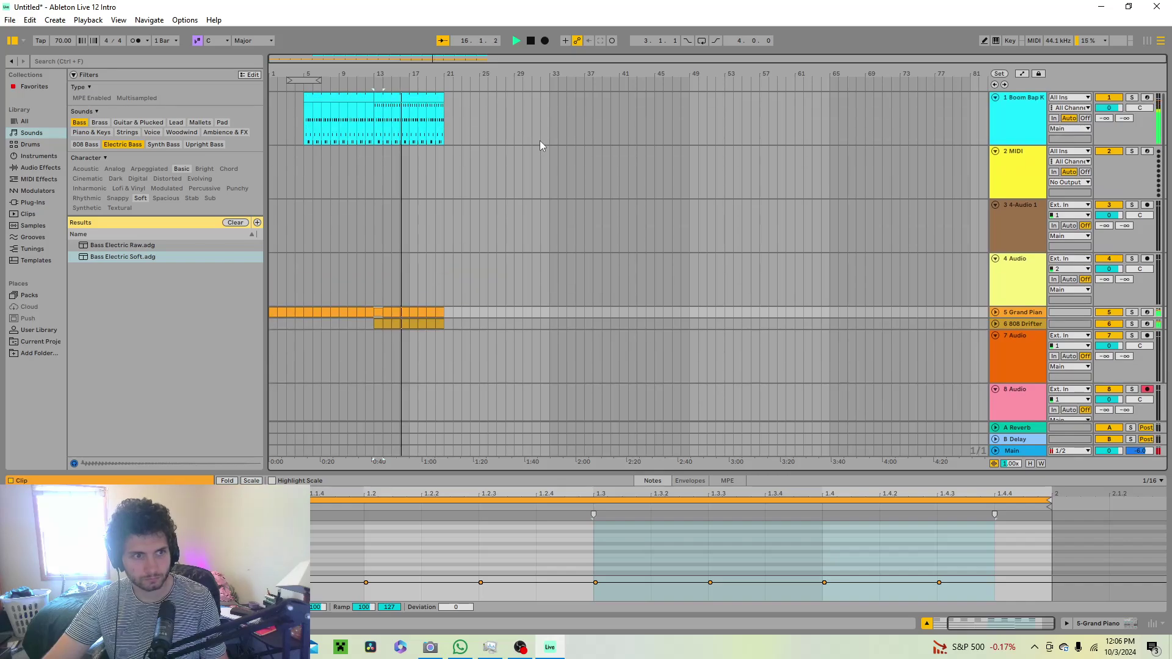
Place the Boom Bap Kit track's first session clip at bar 21 in the Arrangement and repeat it up to bar 29
left_click(1147, 40)
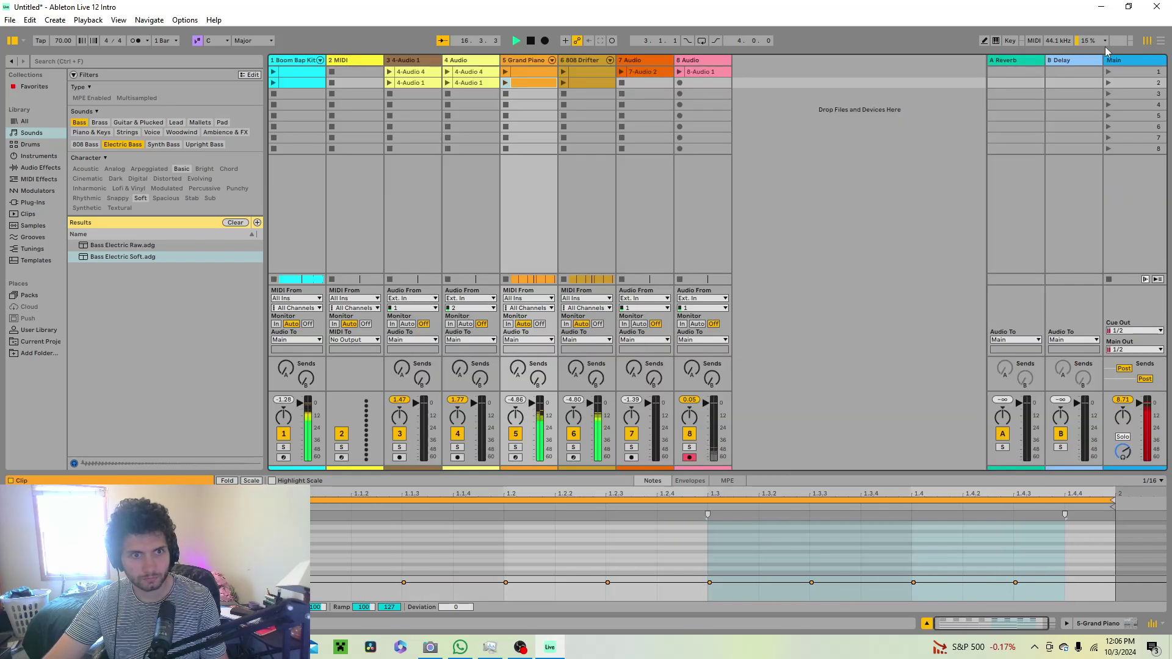
left_click(290, 78)
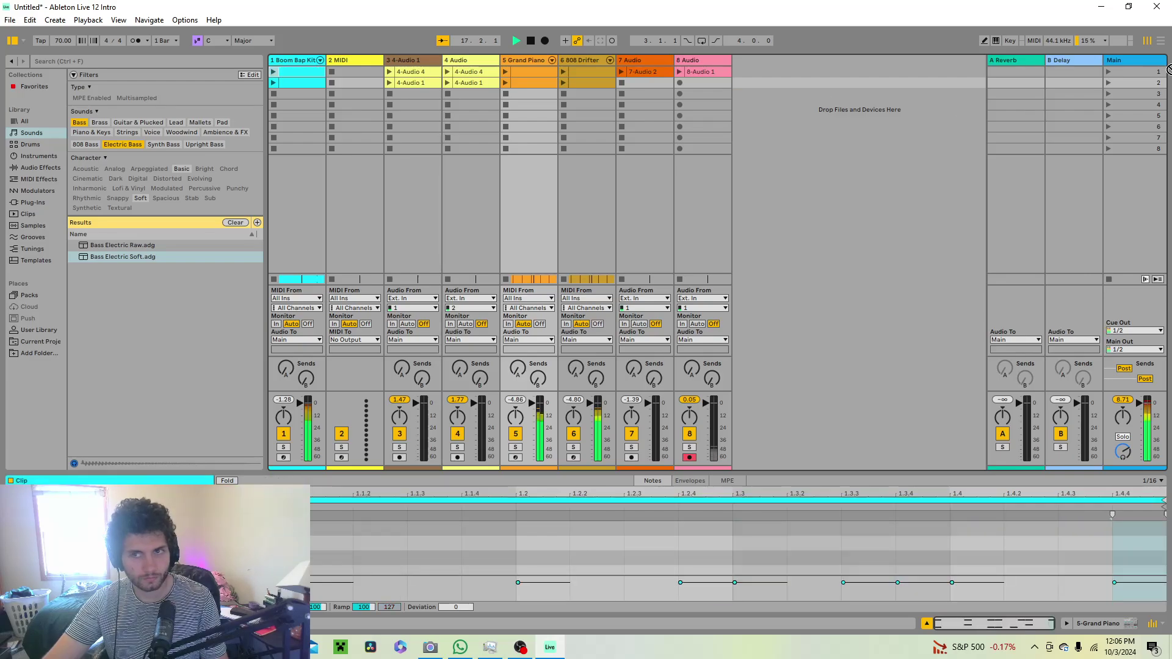
left_click(1164, 42)
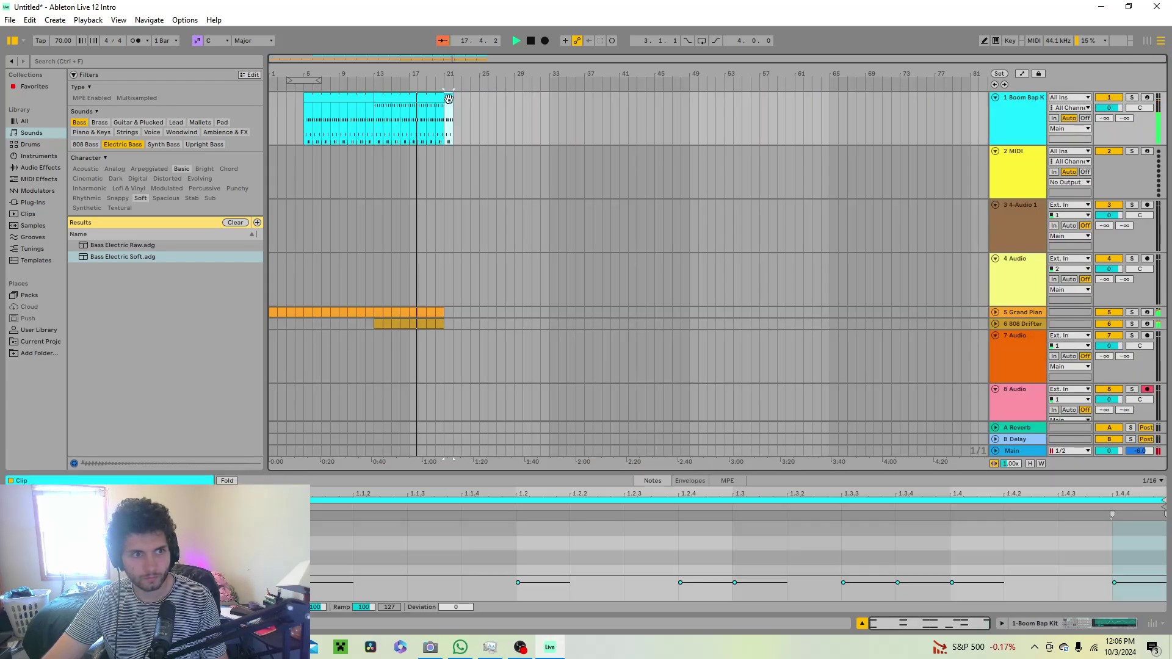
left_click_drag(451, 98, 514, 98)
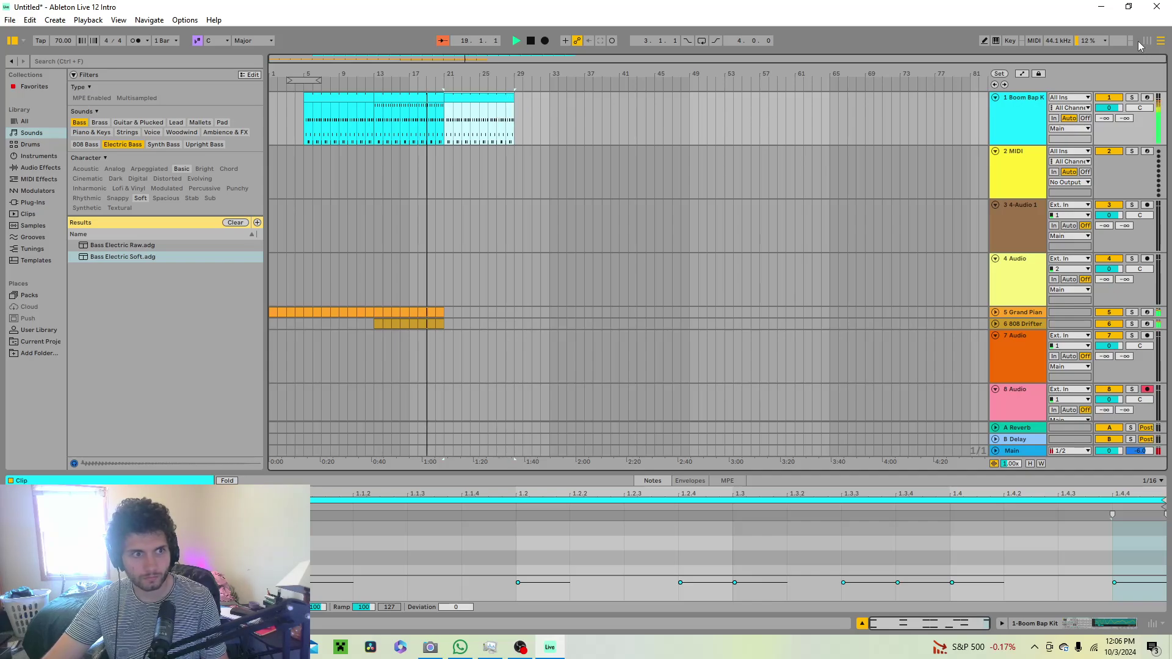
Place the Boom Bap Kit track's second session clip at bar 29 in the Arrangement and repeat it up to bar 37
key("Tab")
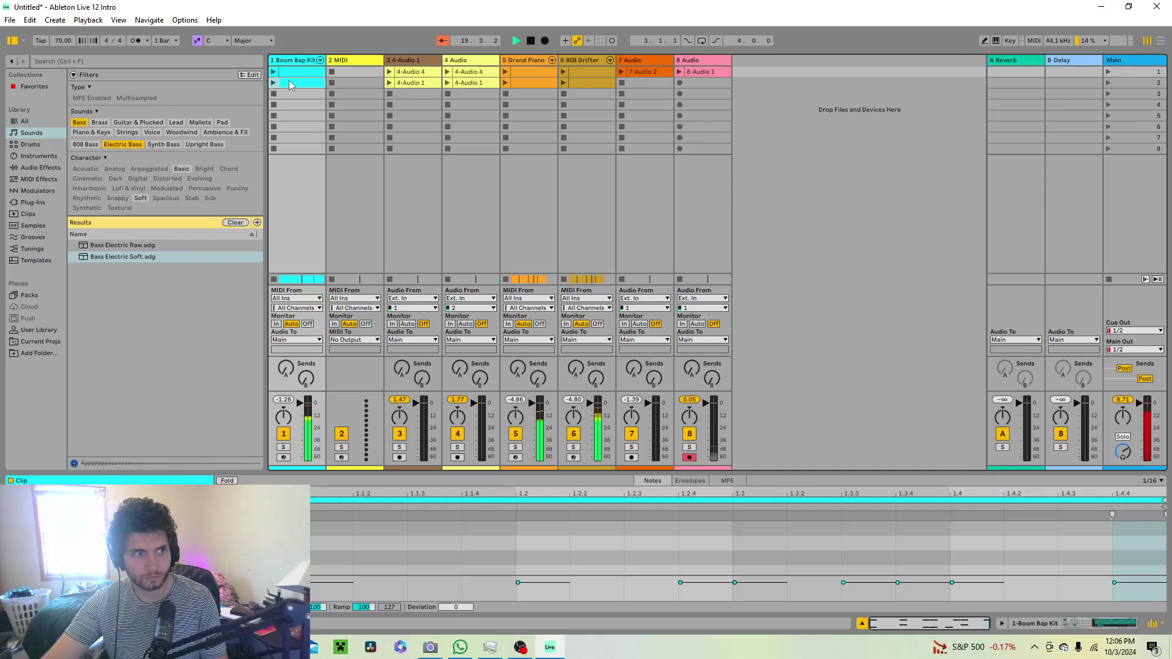
left_click_drag(1166, 42, 647, 98)
mouse_move(1156, 40)
left_mouse_down()
mouse_move(1167, 46)
mouse_move(1151, 43)
left_mouse_up()
left_click(1154, 43)
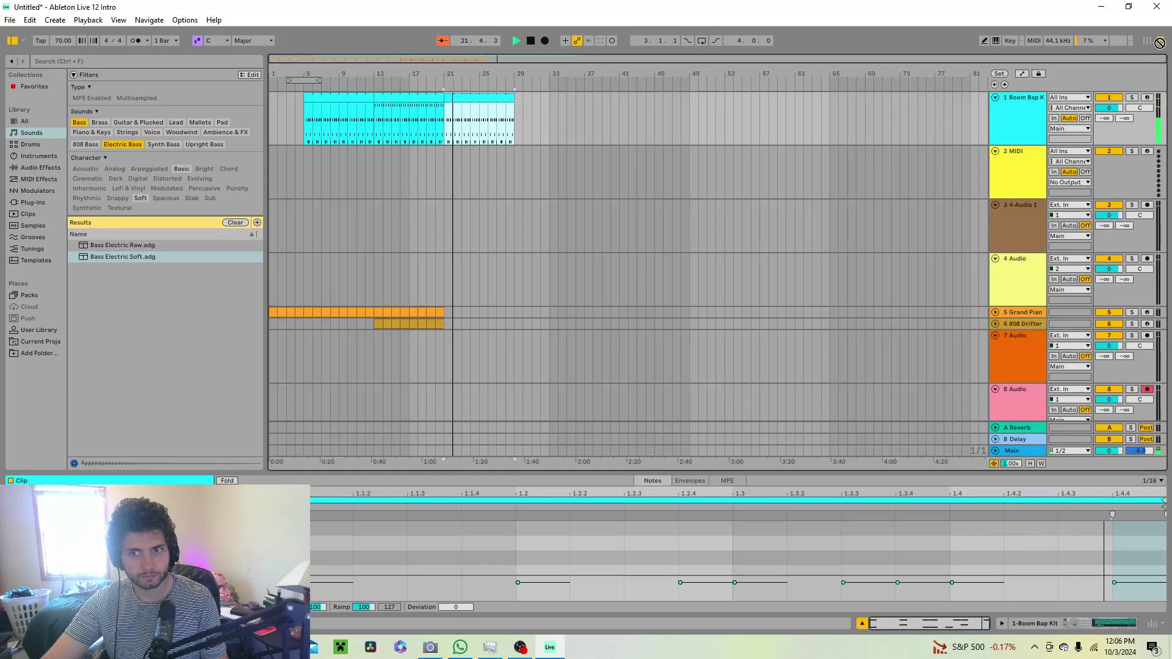
left_click(681, 125)
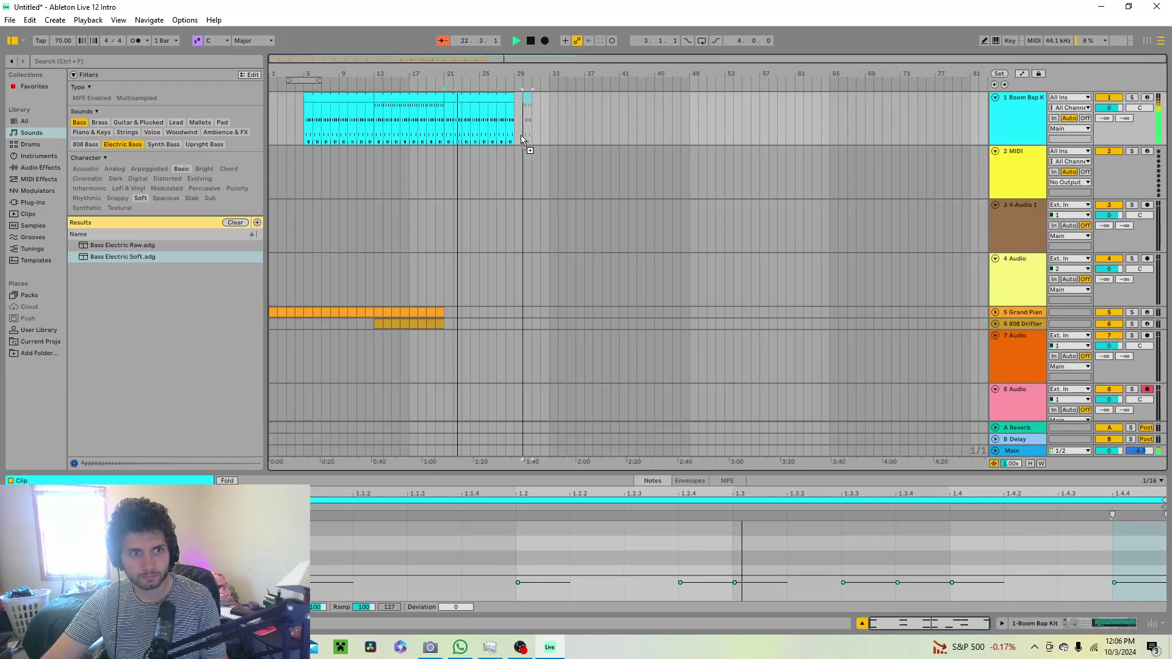
left_click_drag(516, 96, 585, 98)
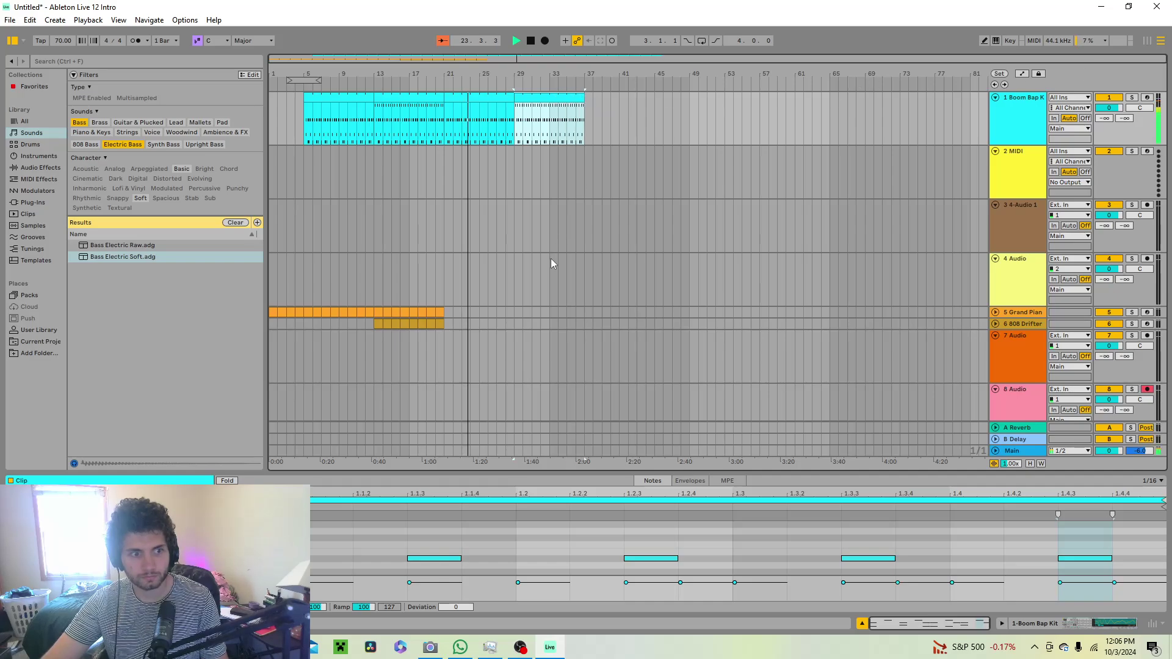
Copy an 808 Drifter clip within the Arrangement, paste it at bar 25 and repeat it up to bar 29
left_click(420, 324)
right_click(421, 325)
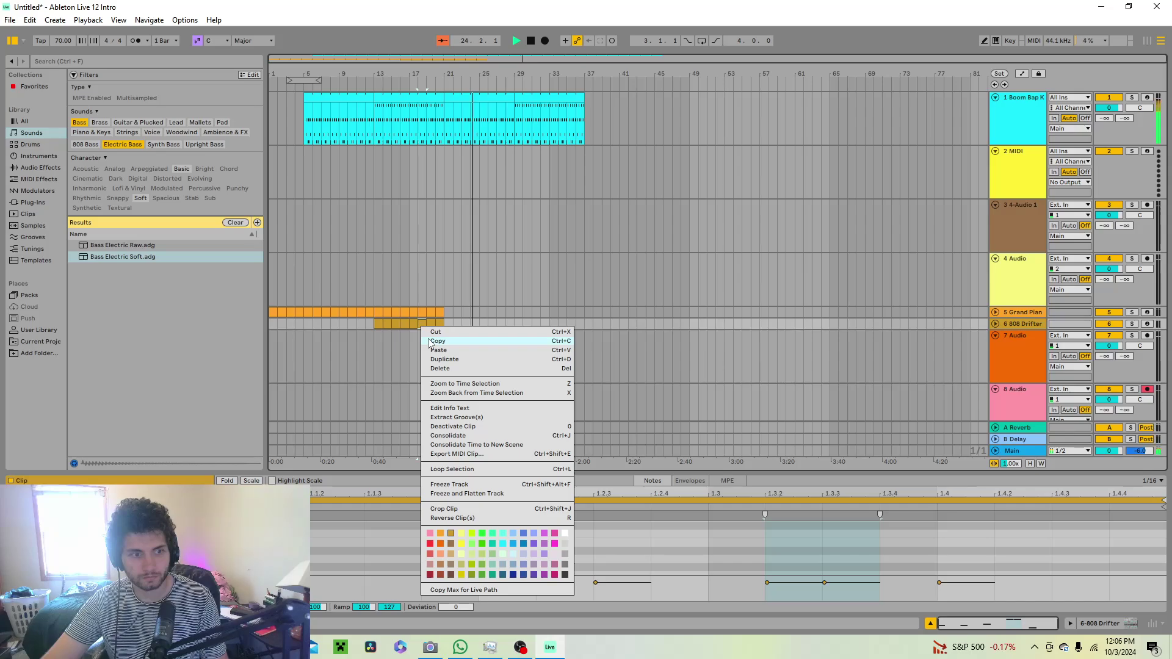
left_click(437, 340)
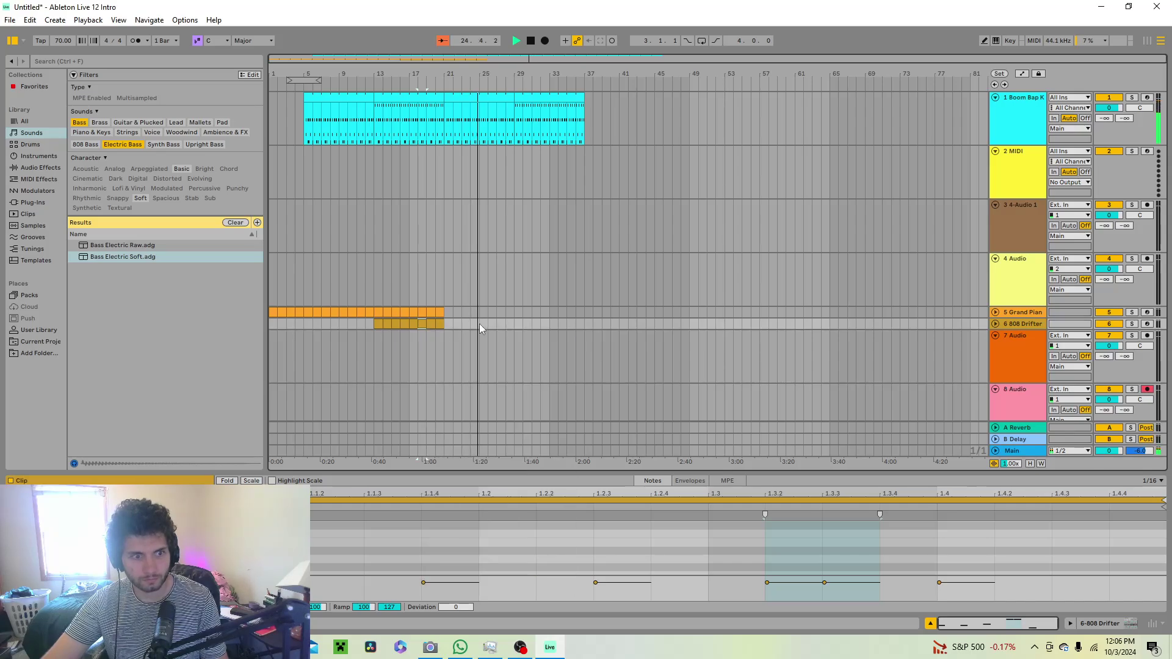
right_click(479, 324)
left_click(494, 349)
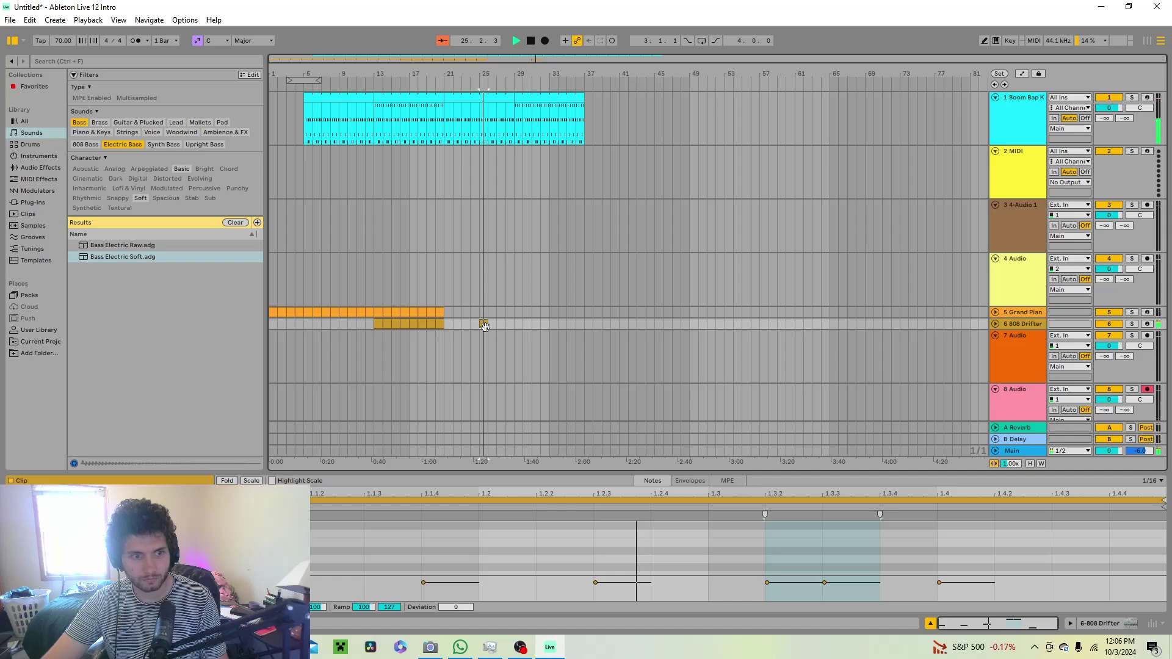
left_click_drag(487, 324, 513, 323)
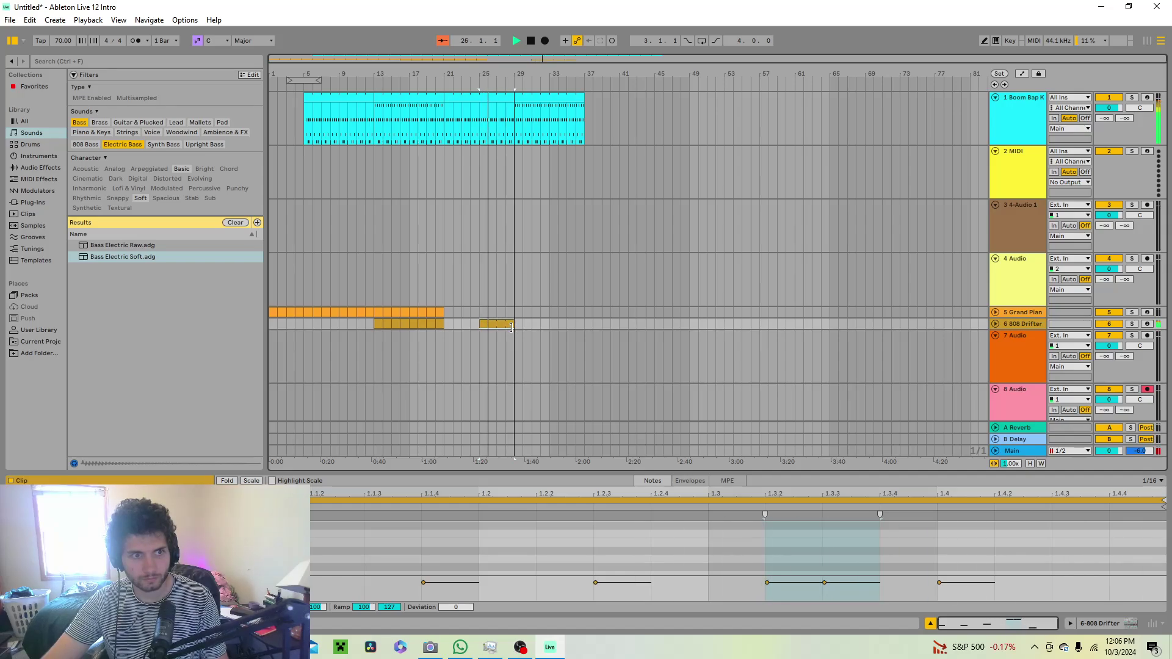
Place the 808 Drifter track's first session clip at bar 33 in the Arrangement and repeat it up to bar 37
left_click(1147, 42)
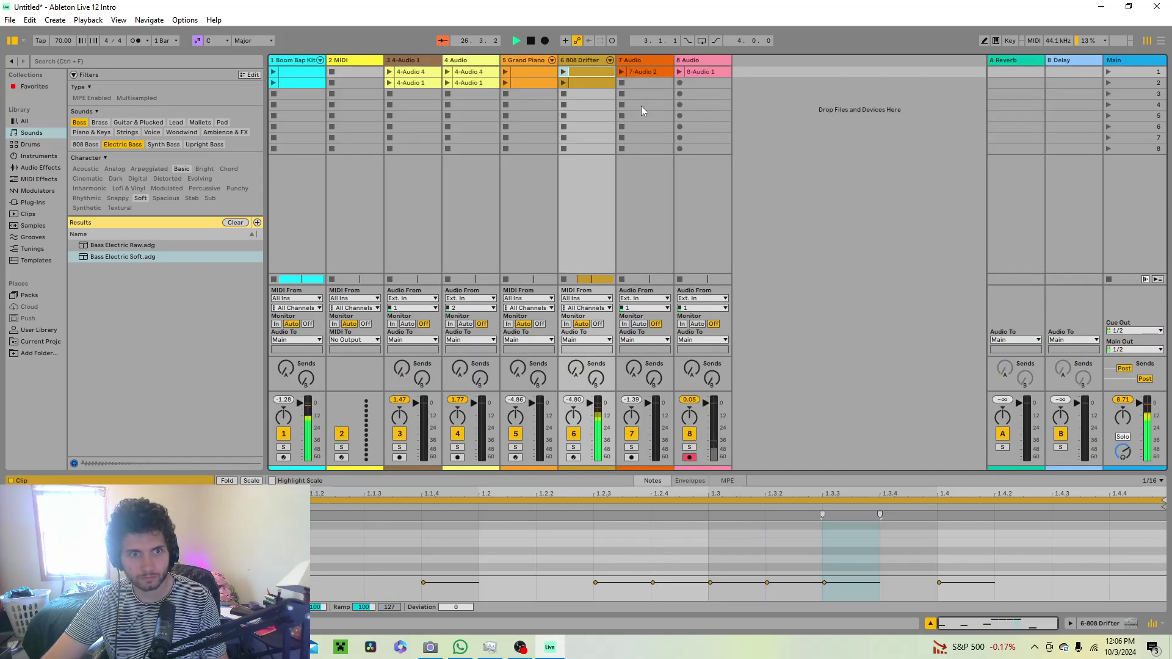
left_click(584, 72)
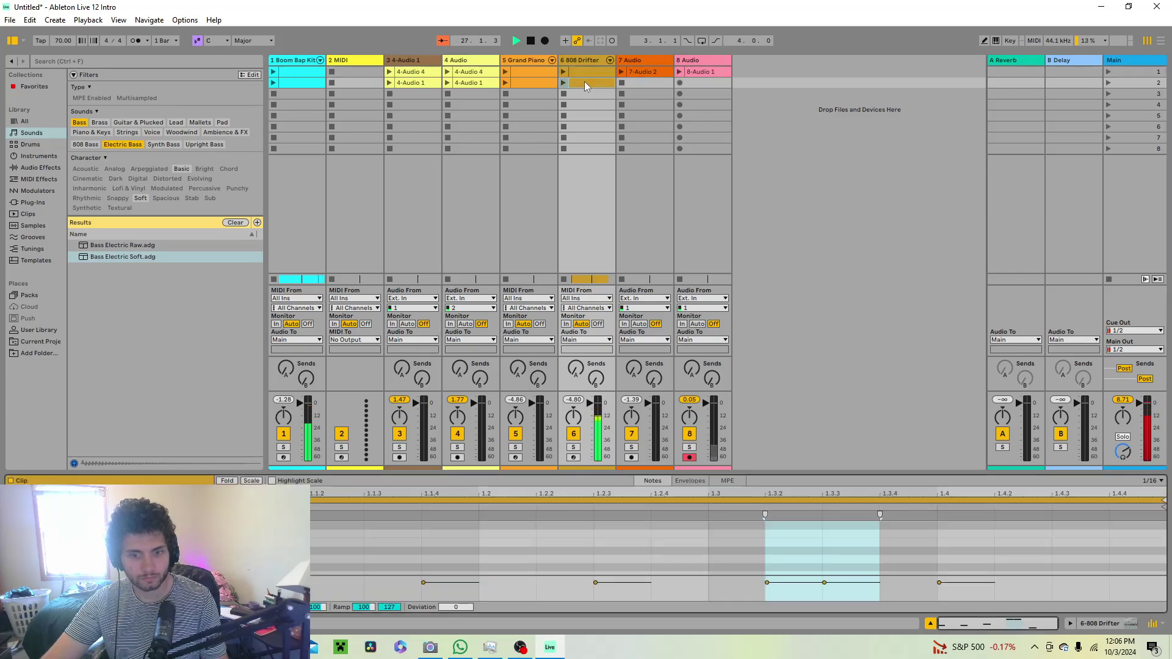
left_click(1160, 40)
key("Tab")
key("Tab")
key("Tab")
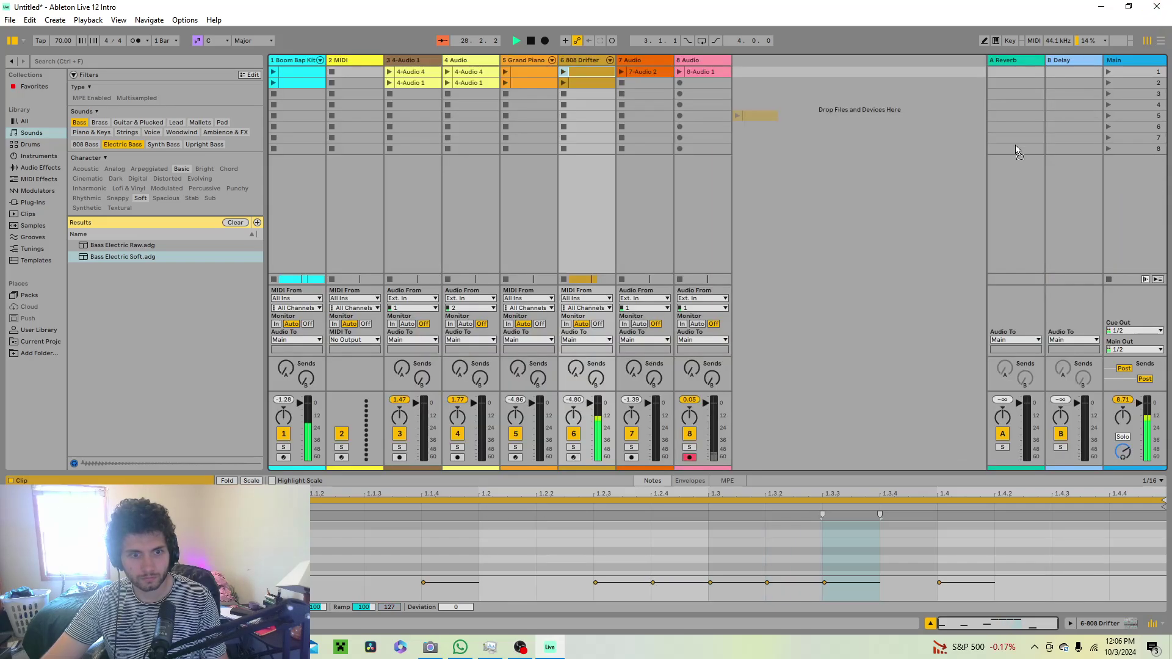
key("Tab")
left_click_drag(390, 322, 686, 248)
key("Tab")
key("Tab")
left_click_drag(1143, 71, 584, 327)
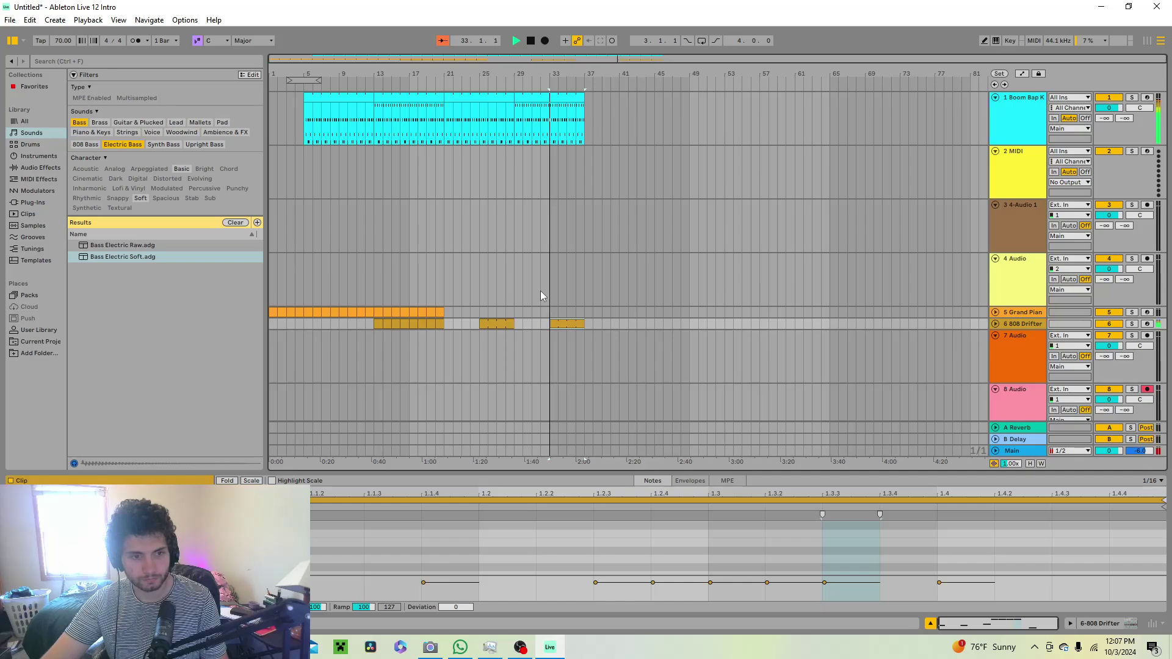
Fill bars 37 to 45 of the Boom Bap Kit track with copied drum clips
right_click(508, 98)
left_click(588, 114)
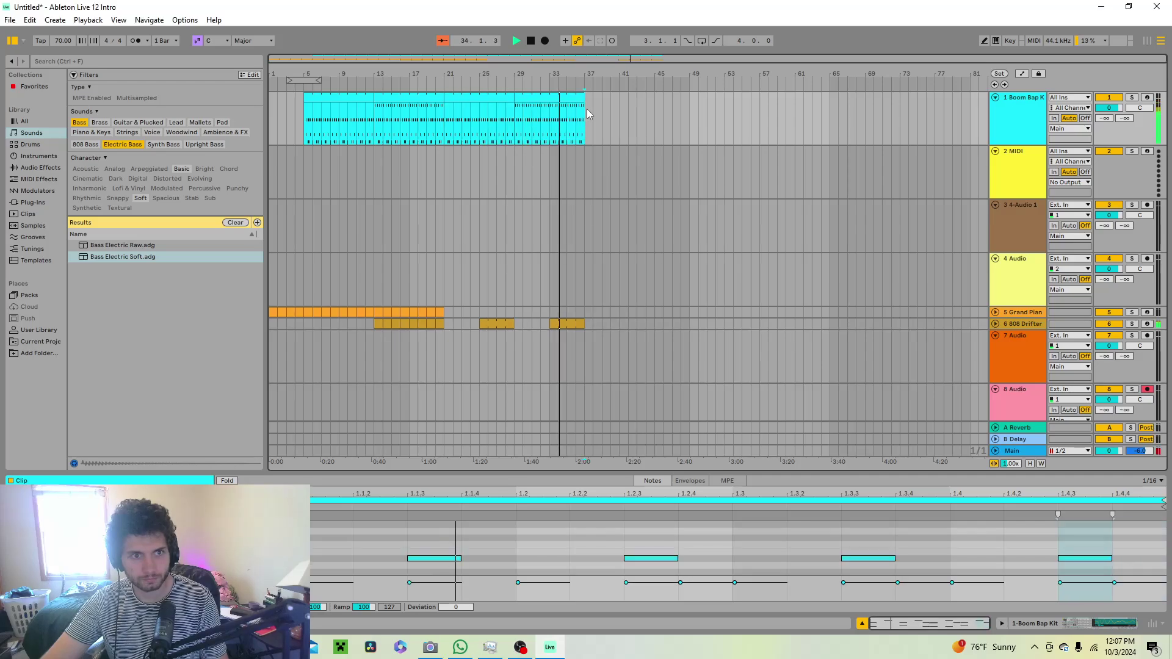
key("ctrl+d")
Copy a Grand Piano clip within the Arrangement, paste it at bar 37 and repeat it up to bar 42
left_click(416, 325)
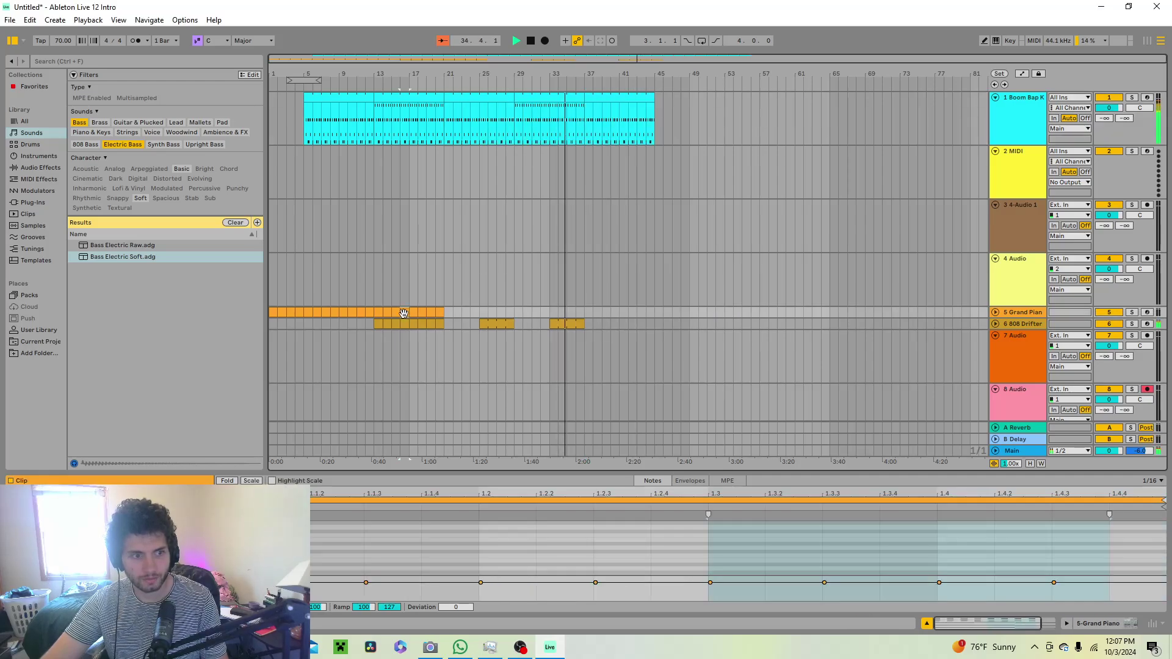
right_click(403, 313)
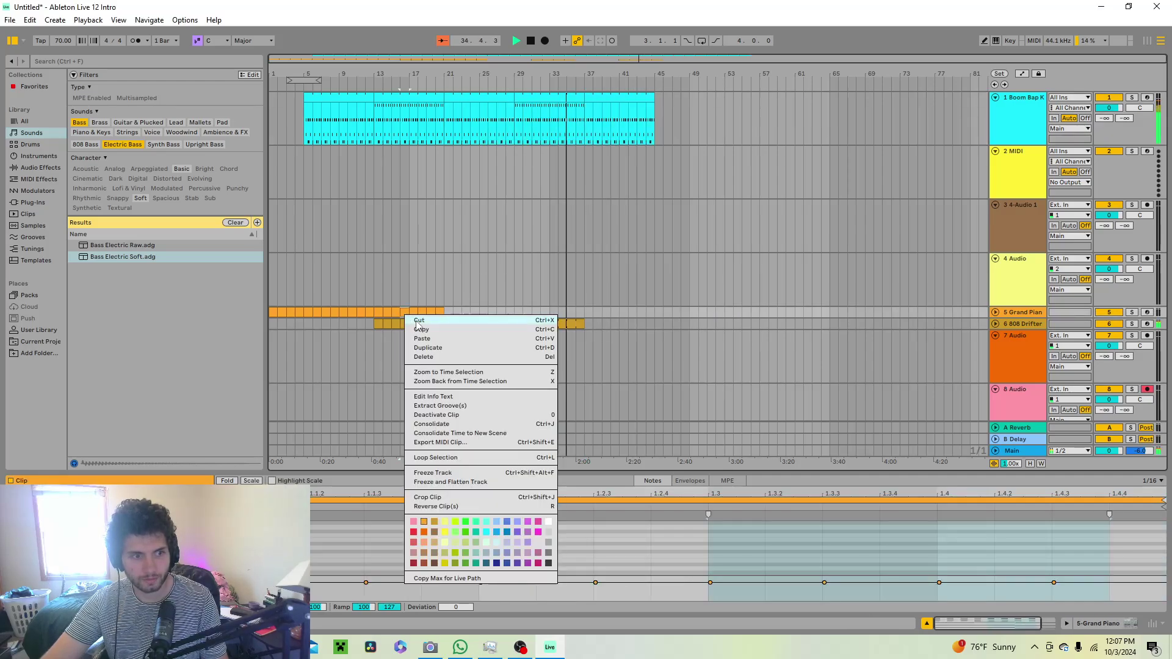
left_click(581, 311)
right_click(581, 311)
left_click(593, 313)
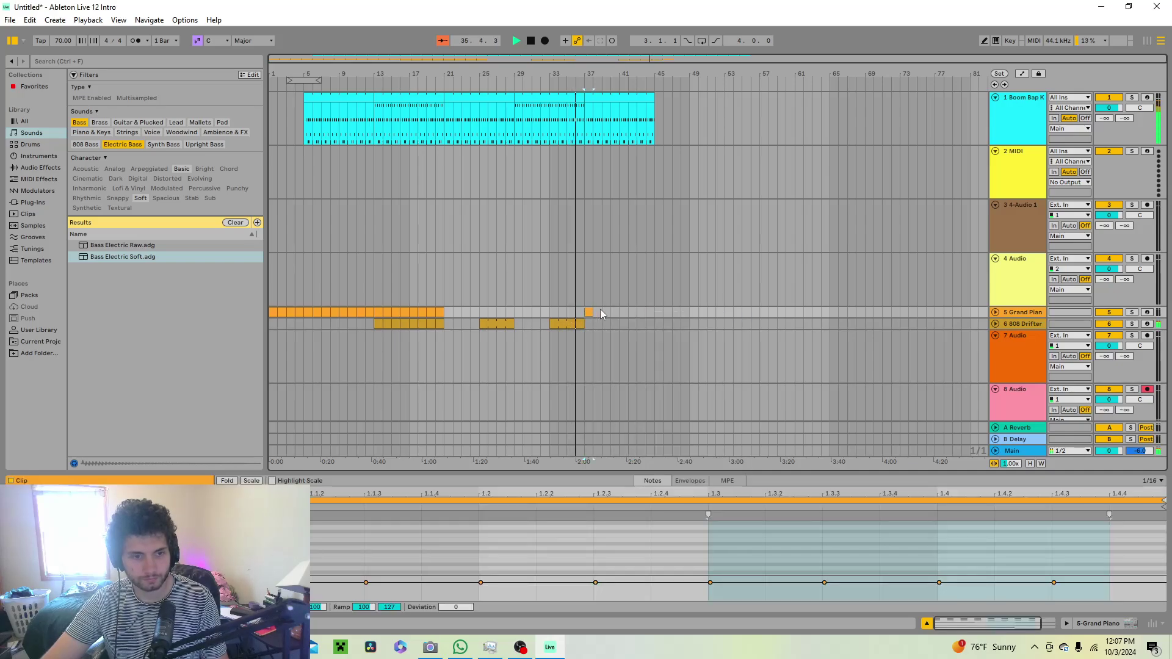
key("ctrl+d")
key("ctrl+f")
left_click(609, 311)
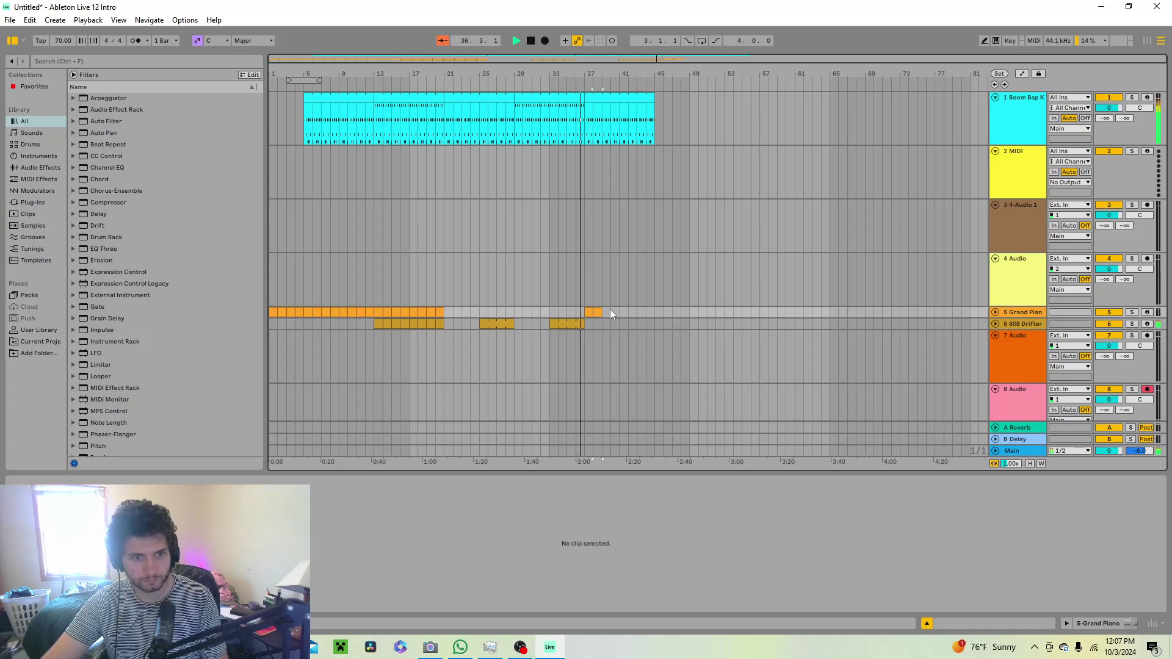
left_click(600, 314)
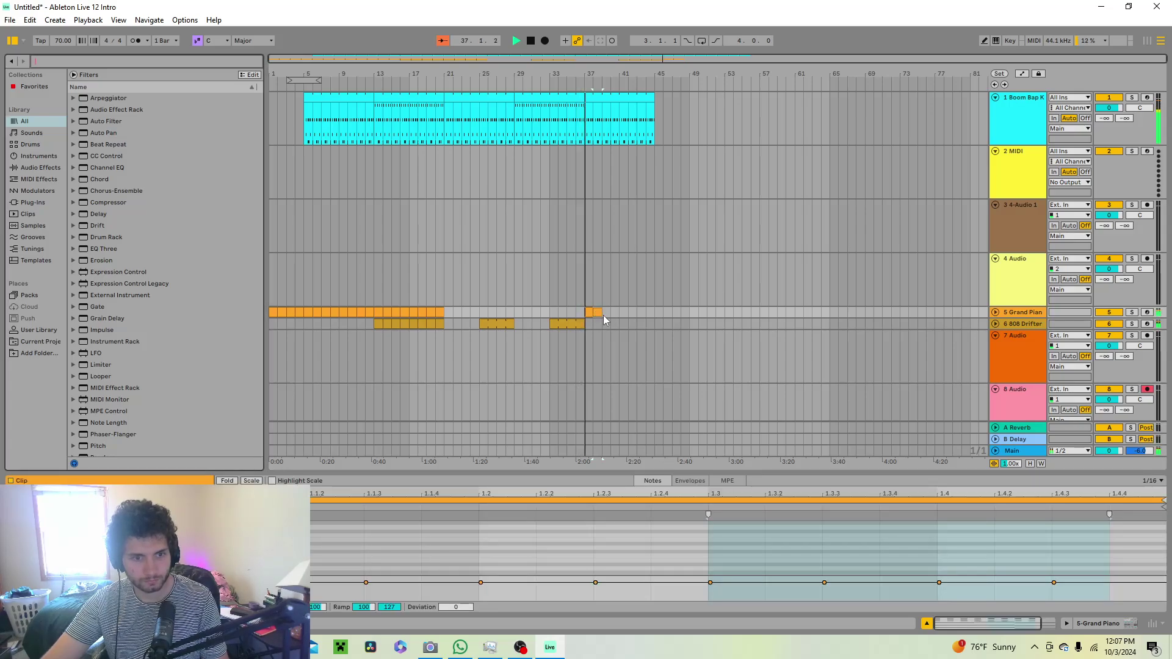
left_click(599, 314)
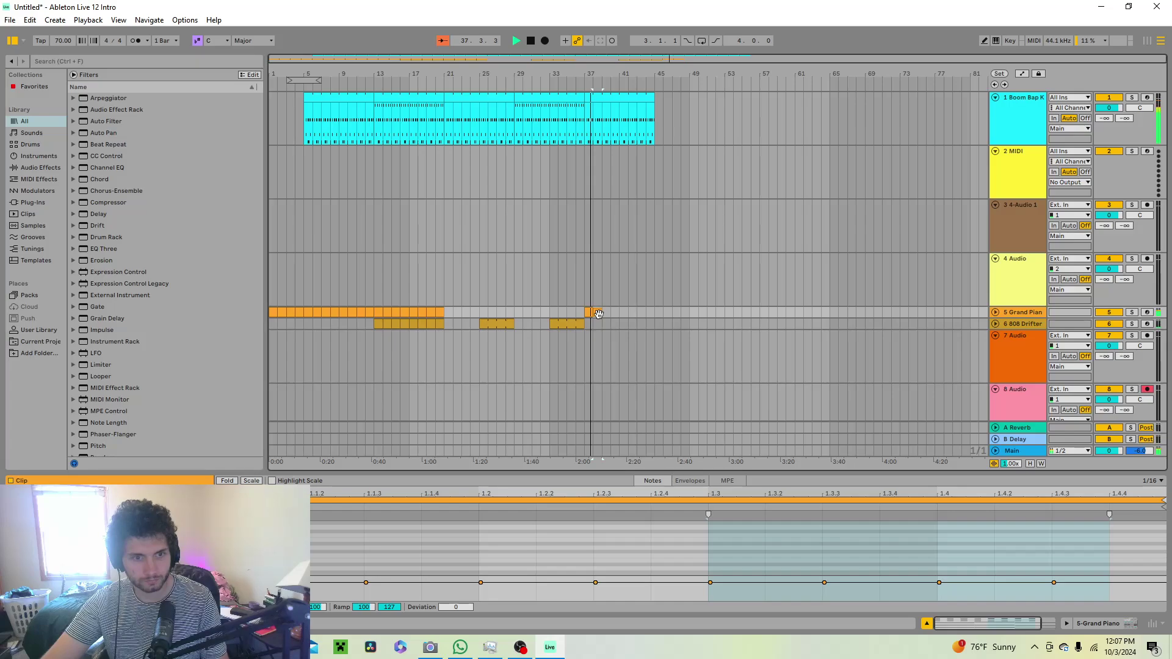
key("ctrl+d")
key("ctrl+d")
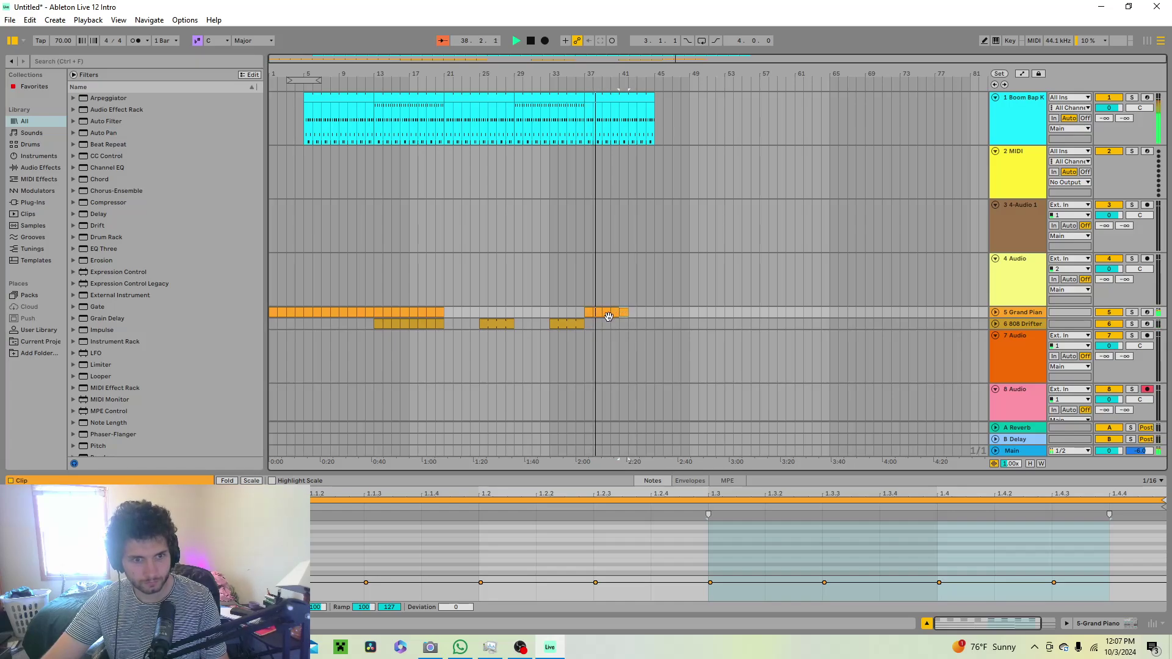
Copy the 808 Drifter clip spanning bars 33 to 37 and paste it at bar 39 in the Arrangement
right_click(577, 323)
left_click(602, 335)
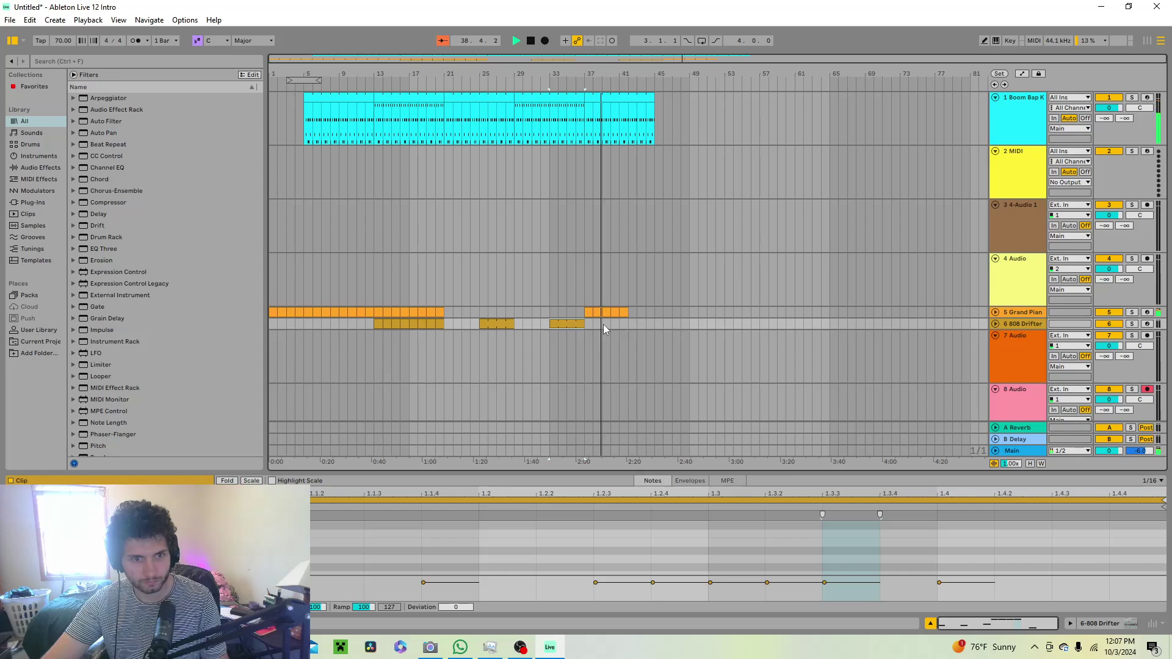
right_click(603, 324)
left_click(621, 331)
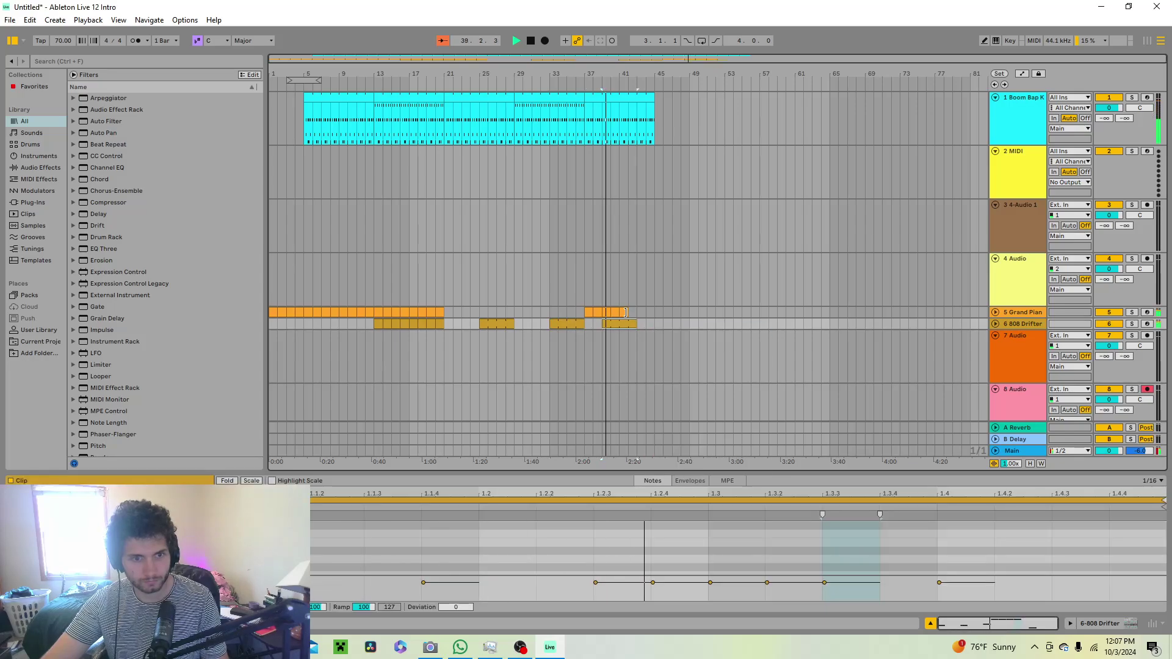
Extend the Grand Piano and 808 Drifter tracks with repeated clips up to bar 61
left_click_drag(625, 312, 777, 324)
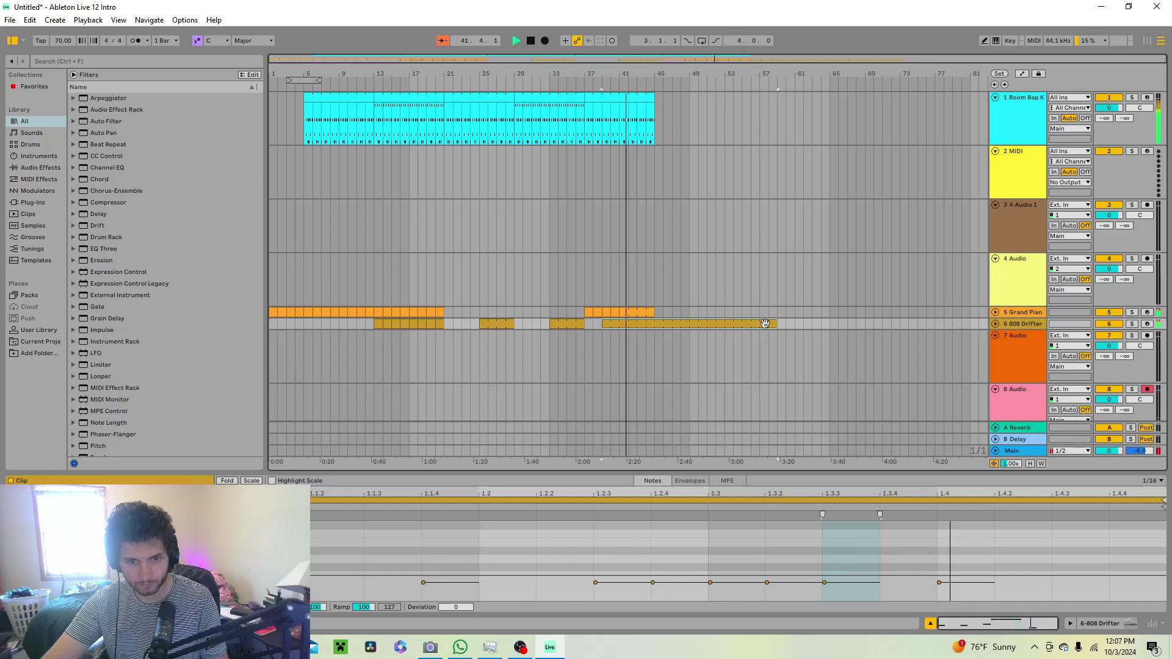
left_click(650, 310)
left_click_drag(650, 310, 794, 323)
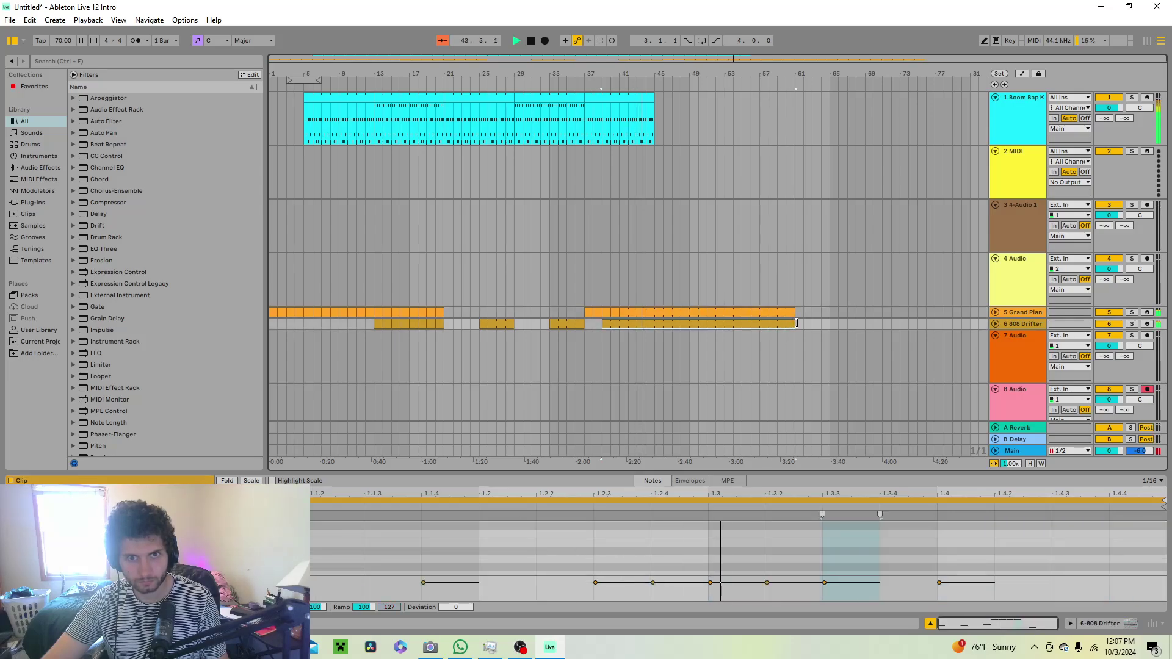
Copy the Boom Bap Kit clips from bars 29 to 37, paste them at bar 45 and repeat them up to bar 61
right_click(577, 98)
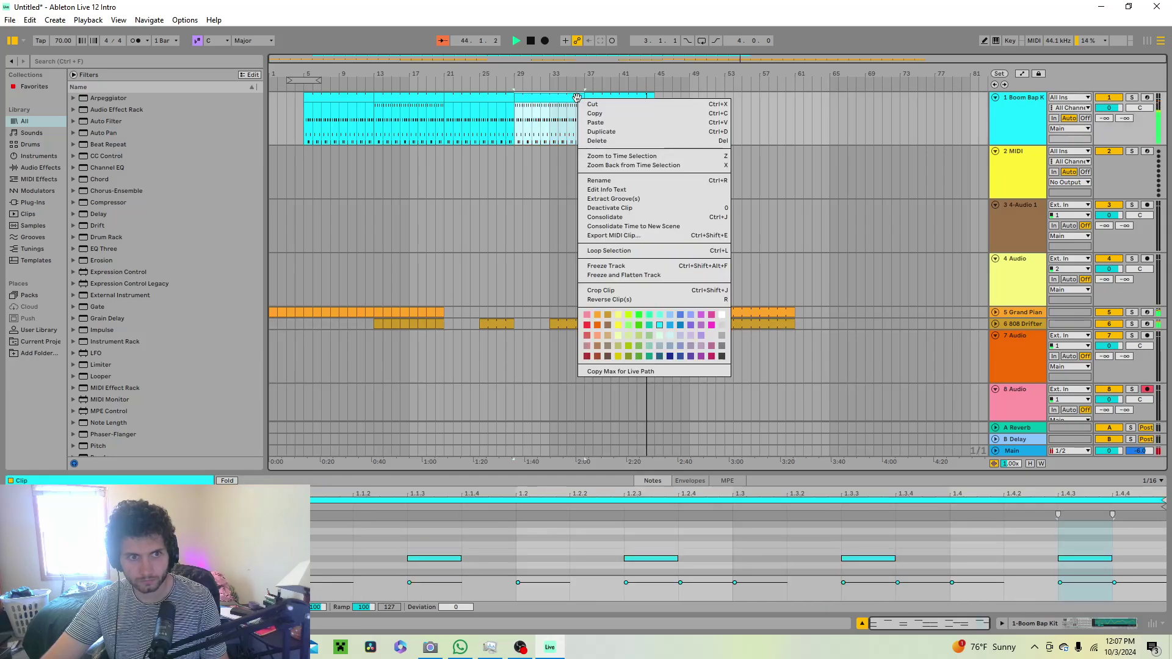
left_click(601, 116)
right_click(659, 111)
left_click(674, 115)
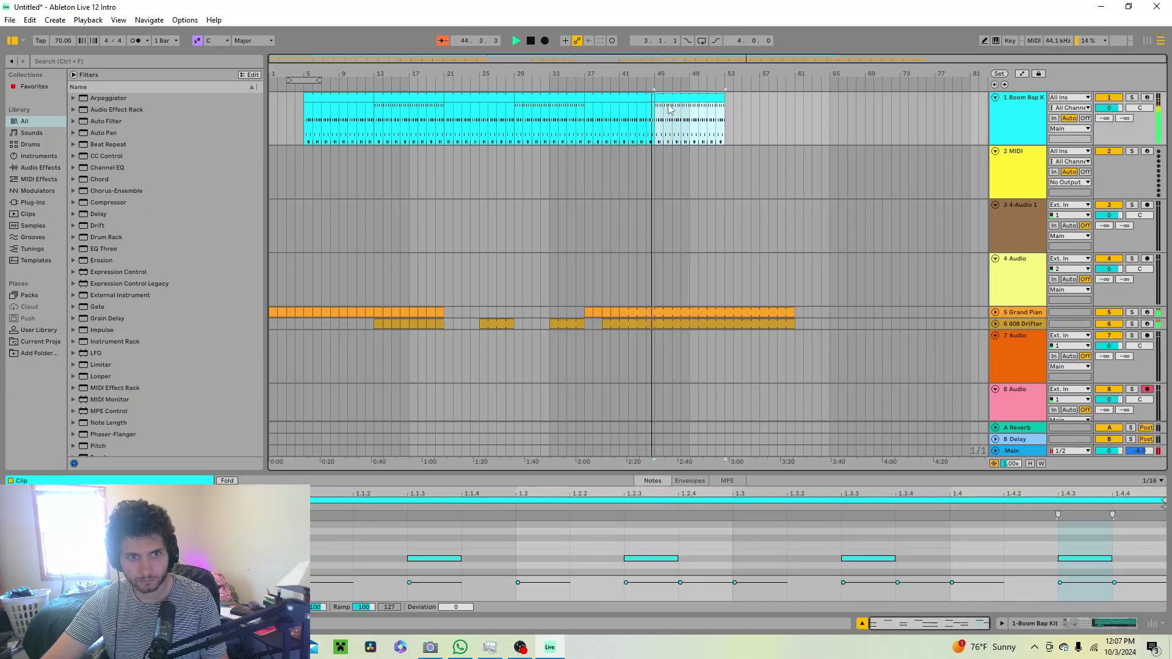
right_click(665, 98)
left_click(729, 125)
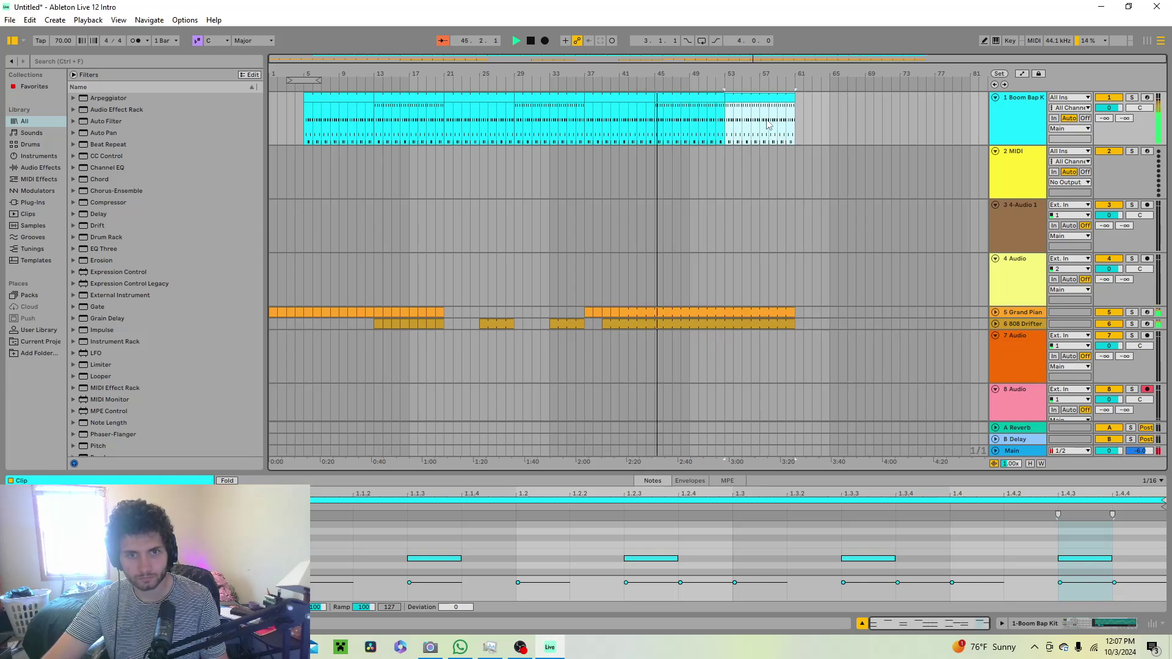
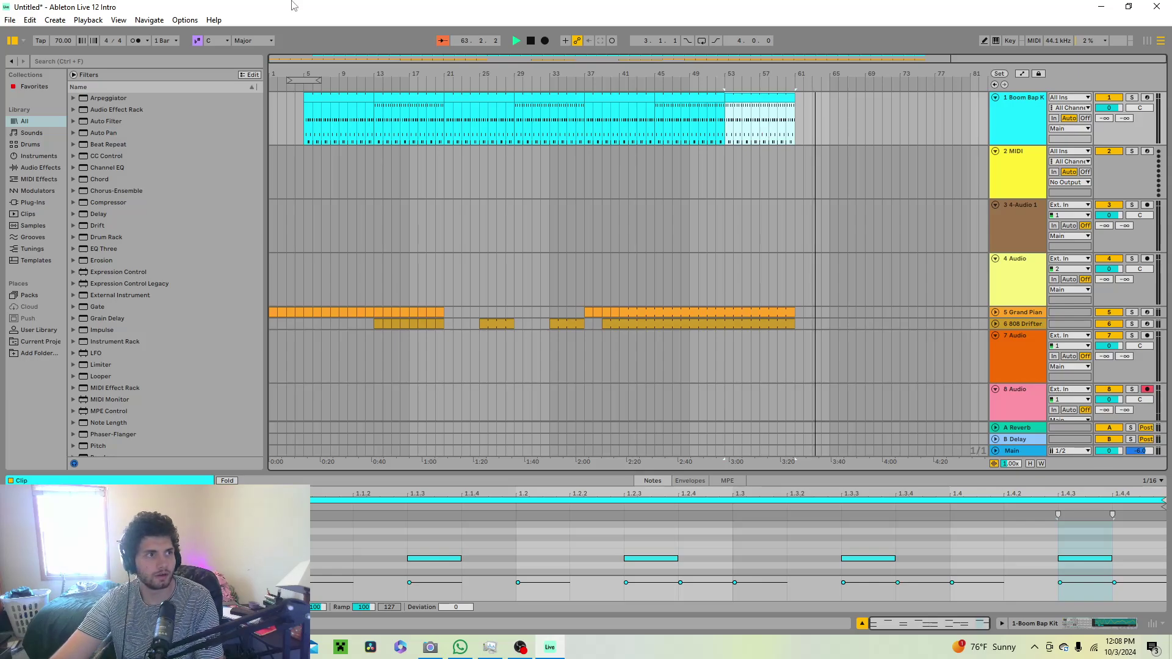
left_click(10, 20)
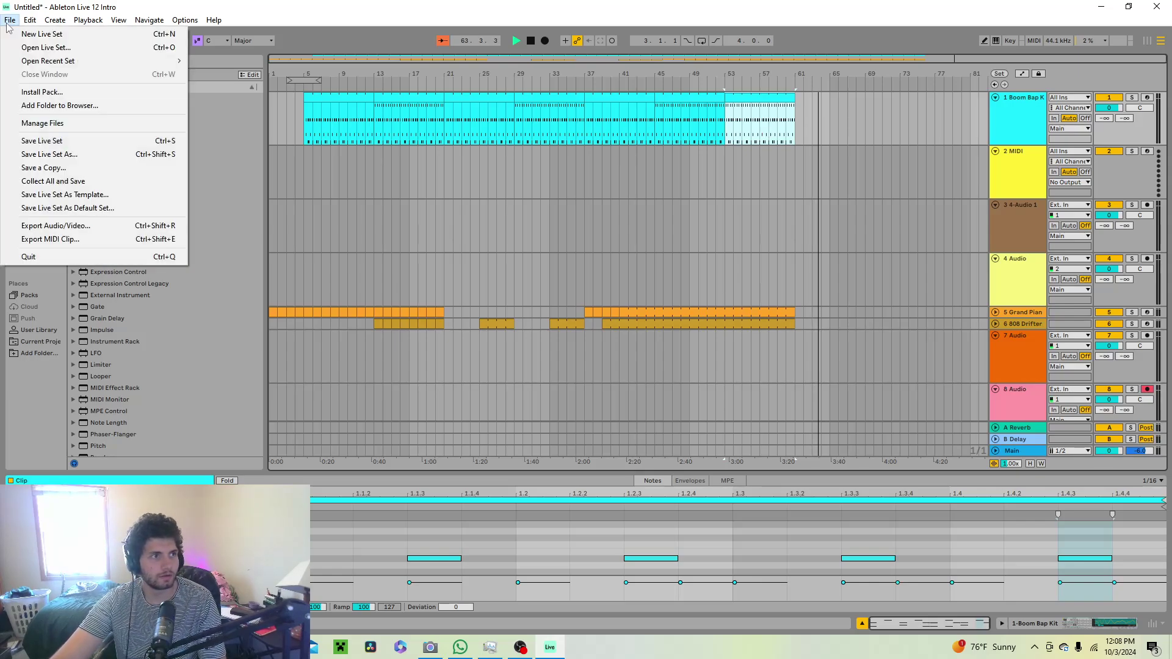
left_click(61, 226)
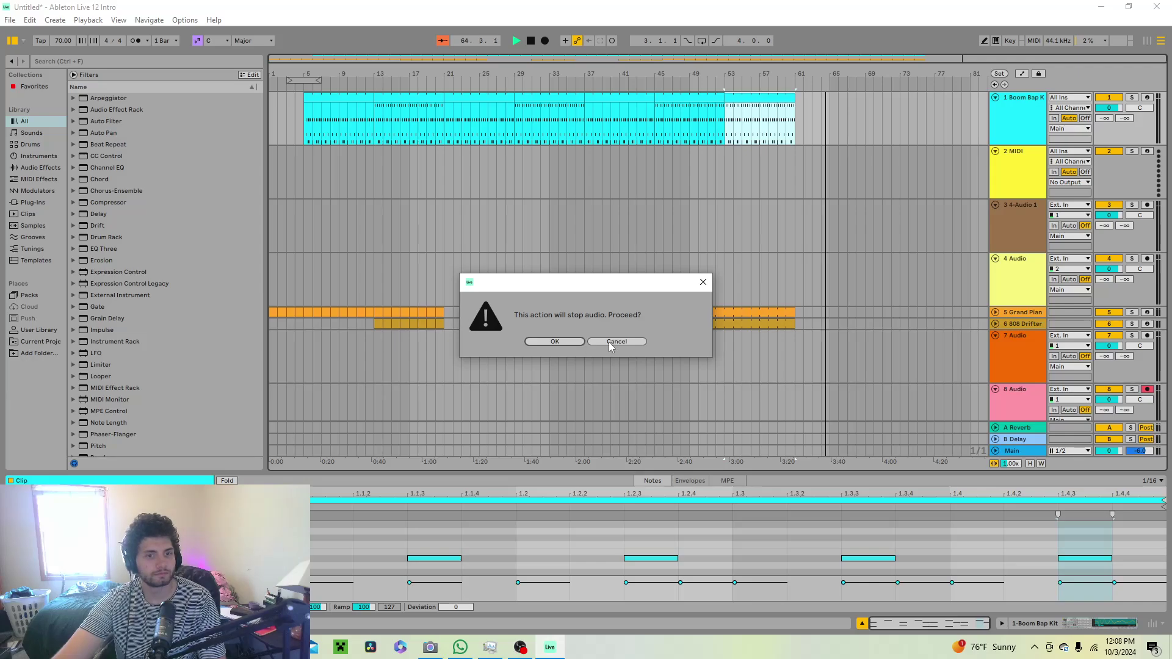
left_click(615, 341)
Save the Live Set as boombap in the 54646 Project folder, accepting that samples may be muted during copying
left_click(9, 19)
left_click(72, 144)
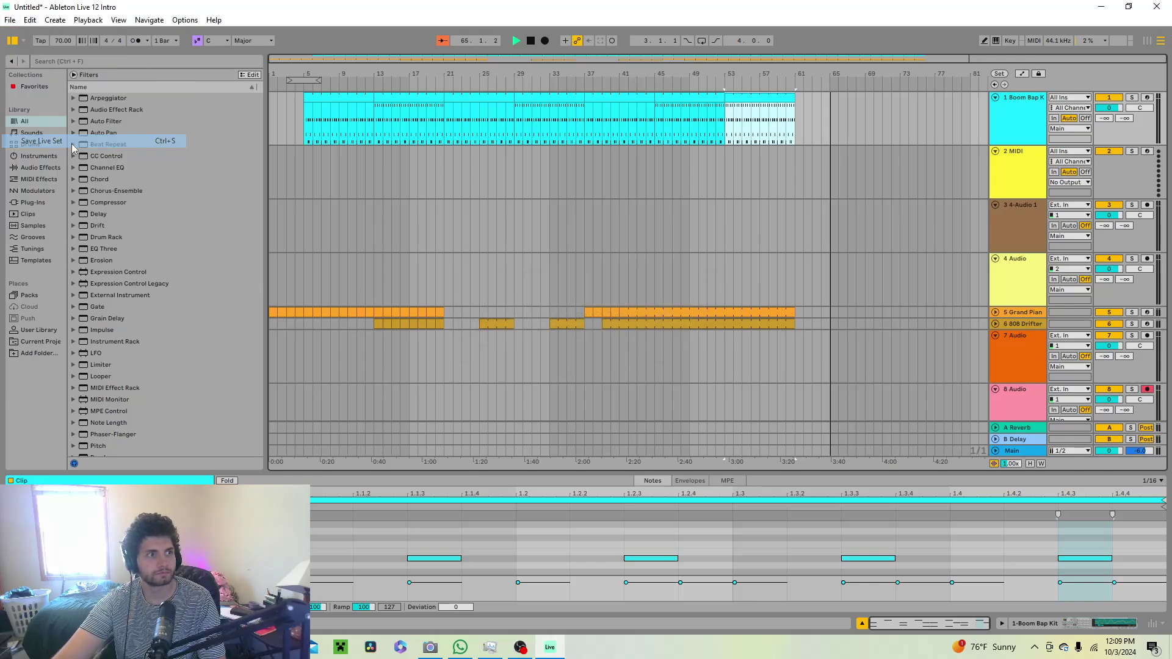
key("BackSpace")
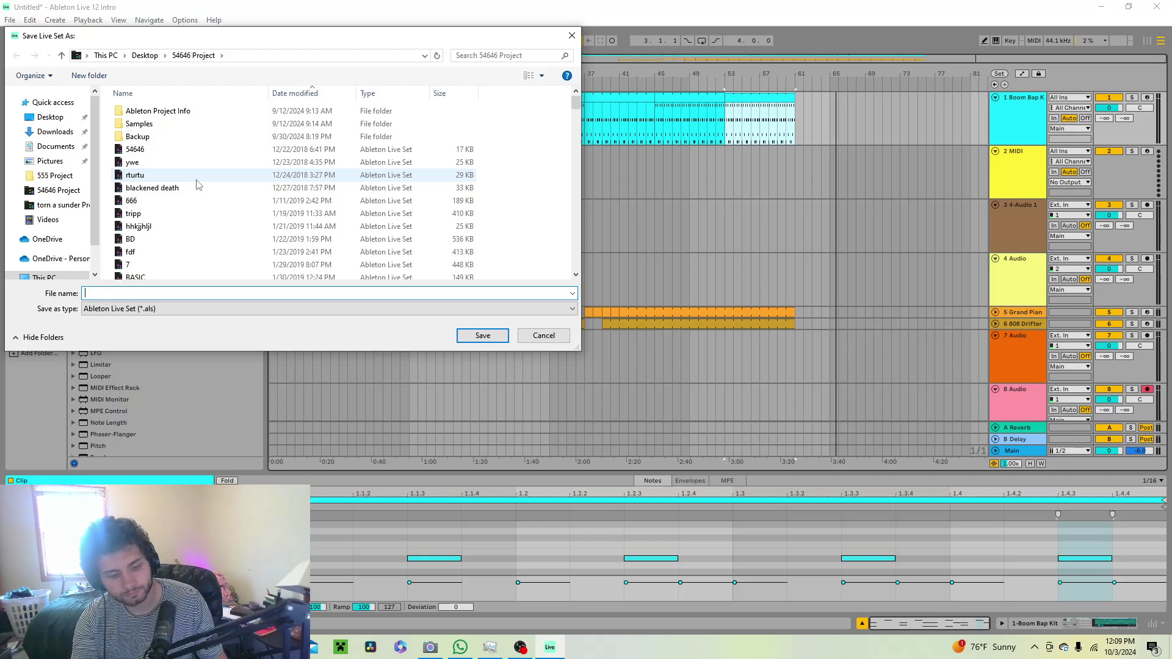
type("b")
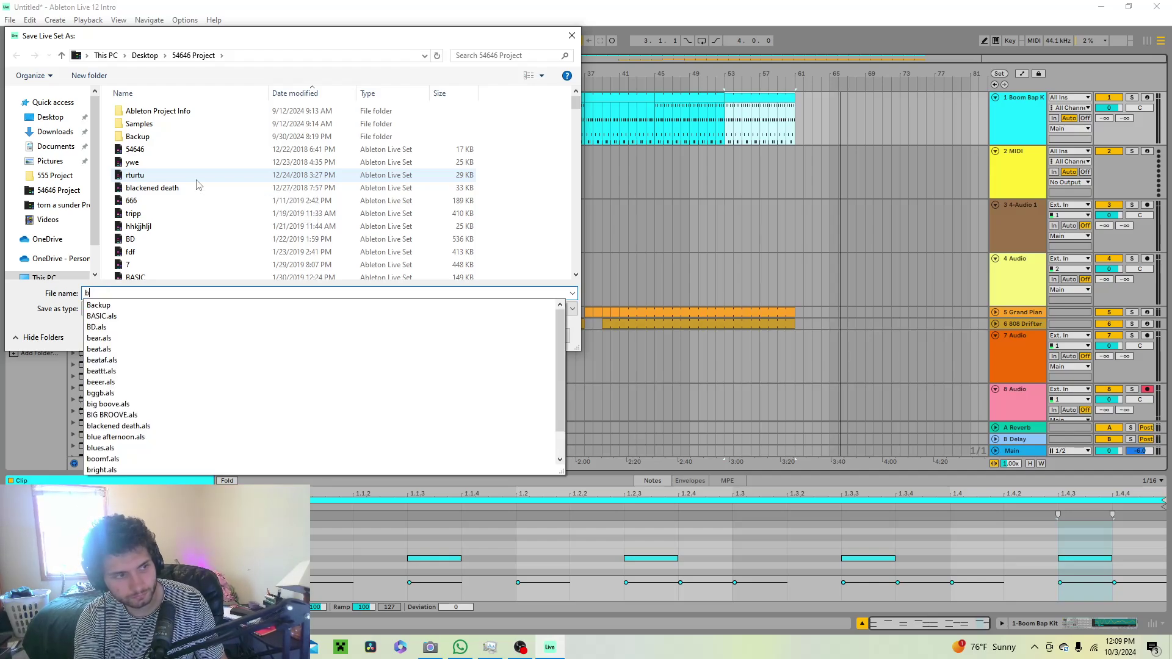
type("oombap")
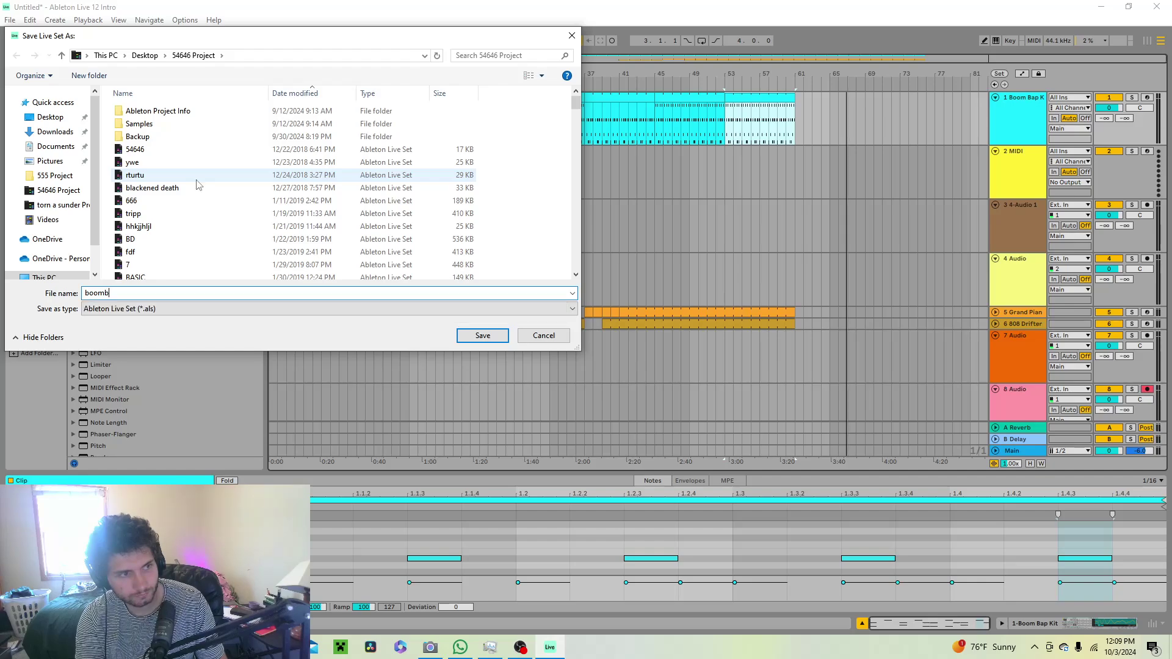
key("Return")
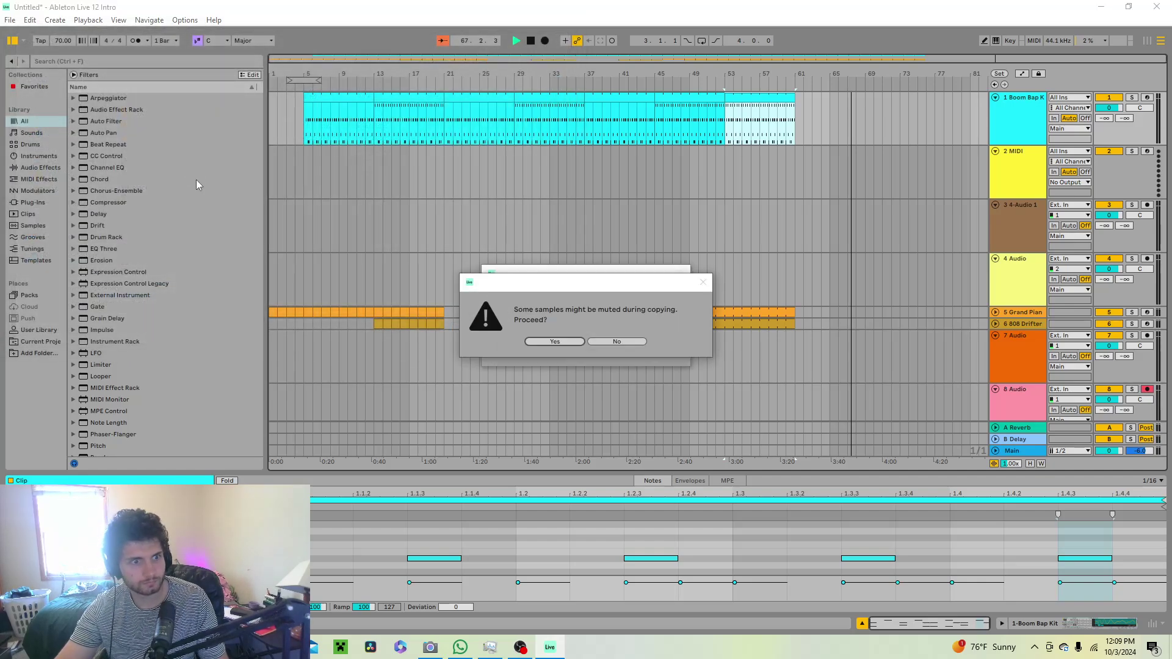
left_click(561, 347)
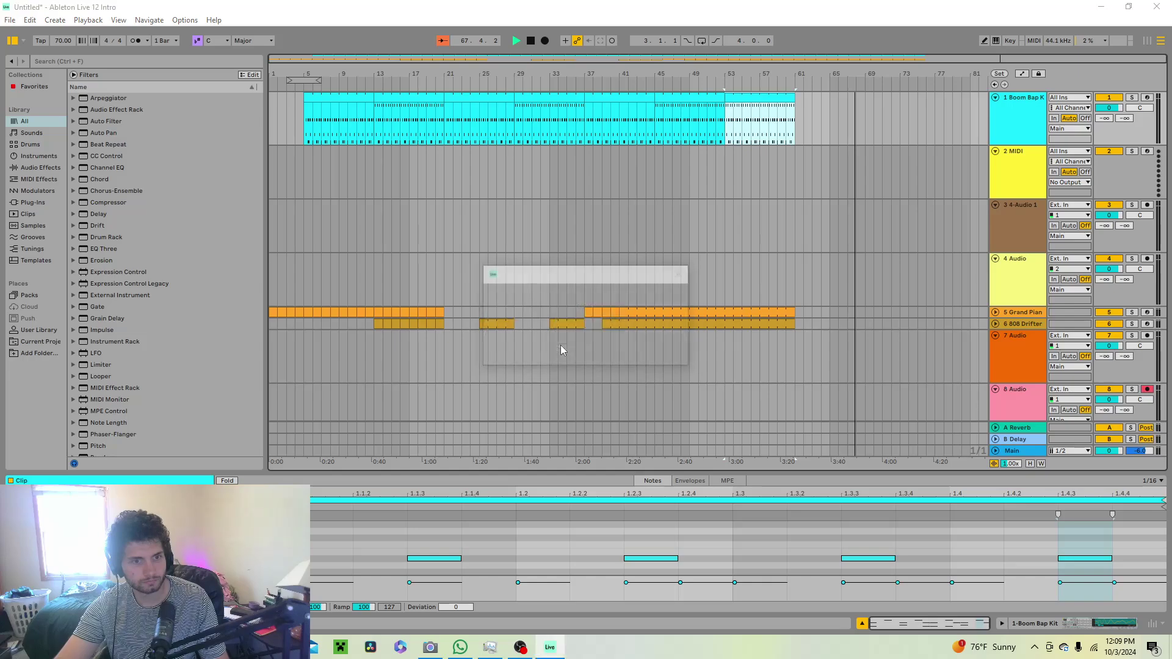
left_click(10, 20)
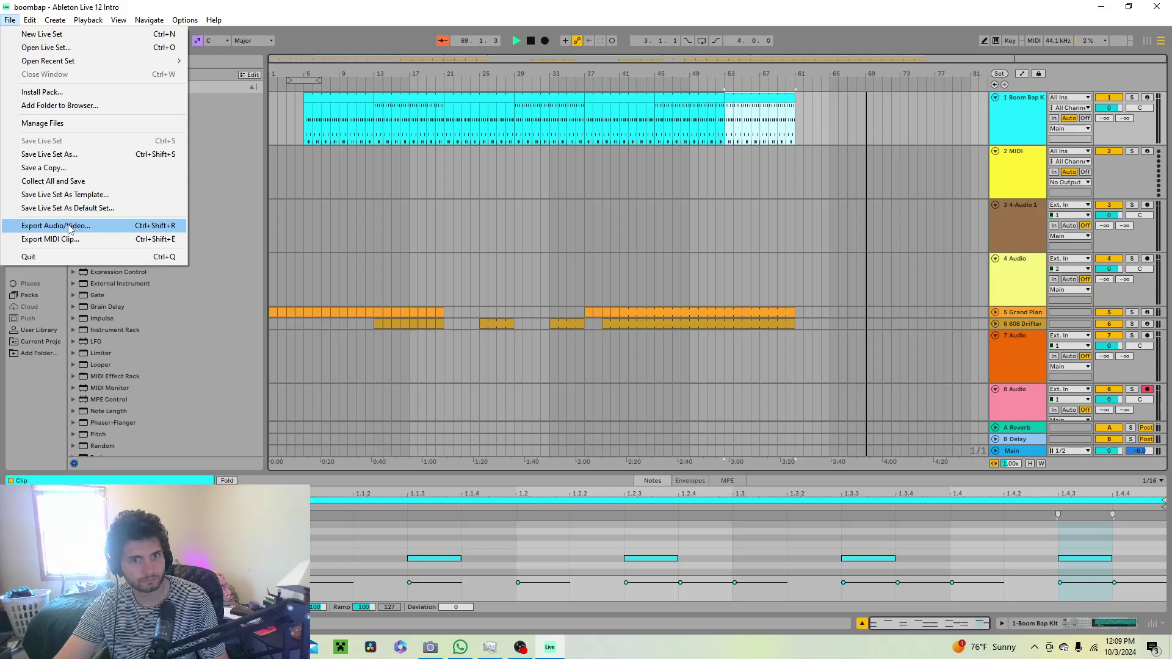
left_click(56, 226)
left_click(628, 341)
Clear the clip selection, stop audio and export the full arrangement from the Main track as a 16-bit WAV at 44100 Hz
left_click(811, 311)
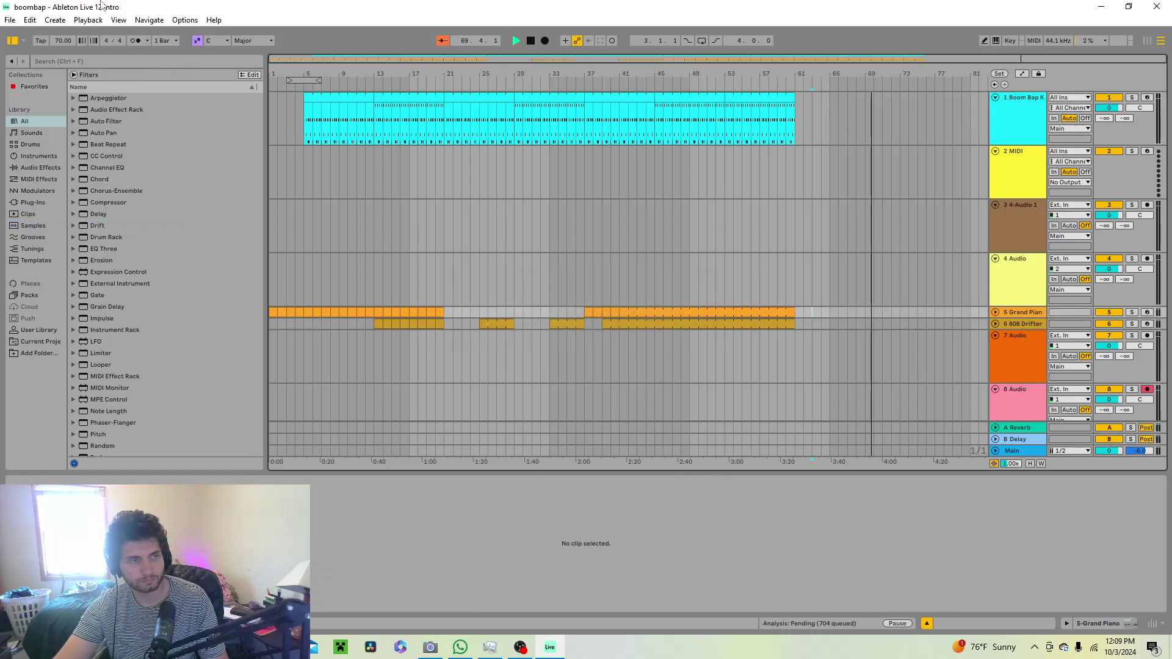
left_click(10, 20)
left_click(61, 225)
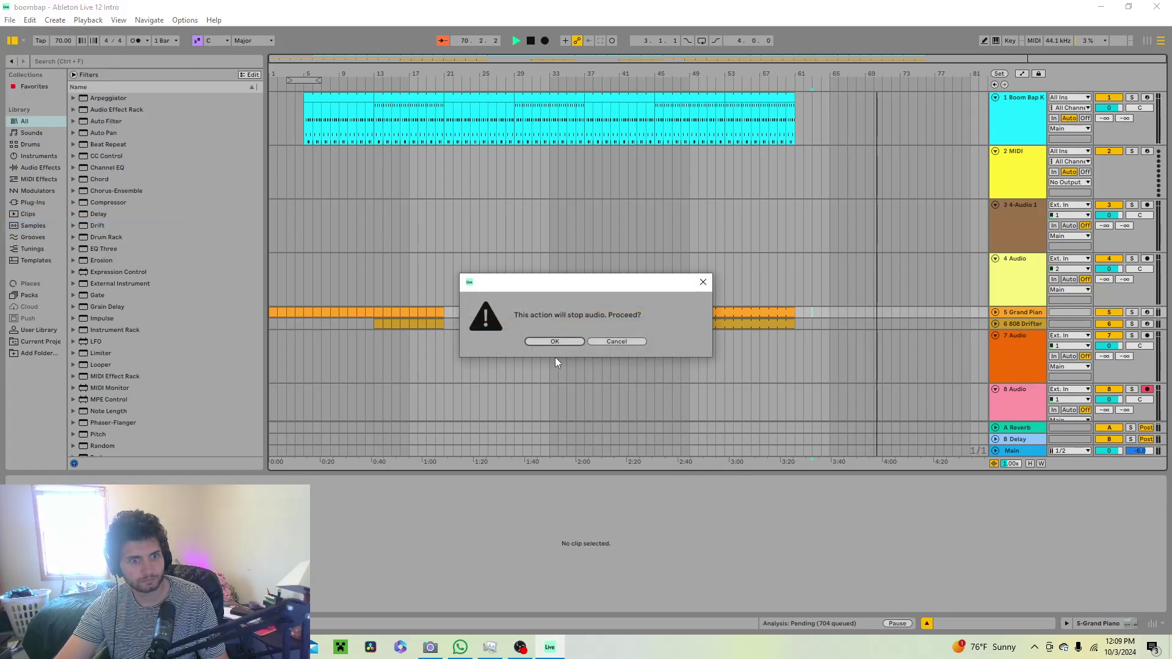
left_click(562, 342)
left_click(570, 493)
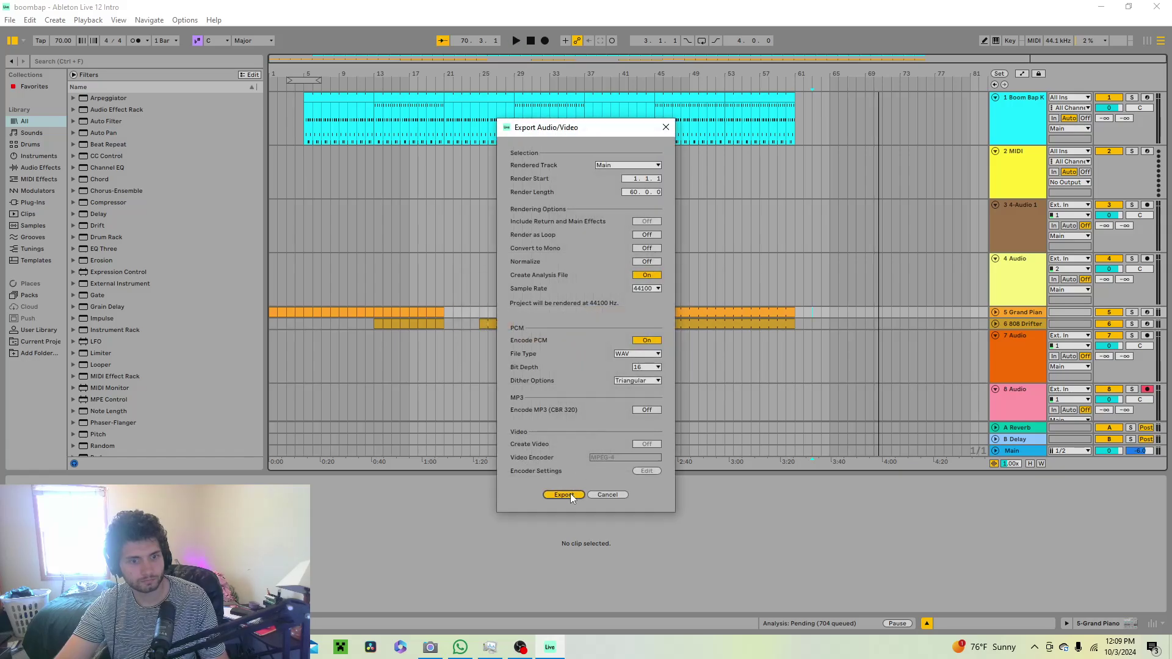
left_click(962, 447)
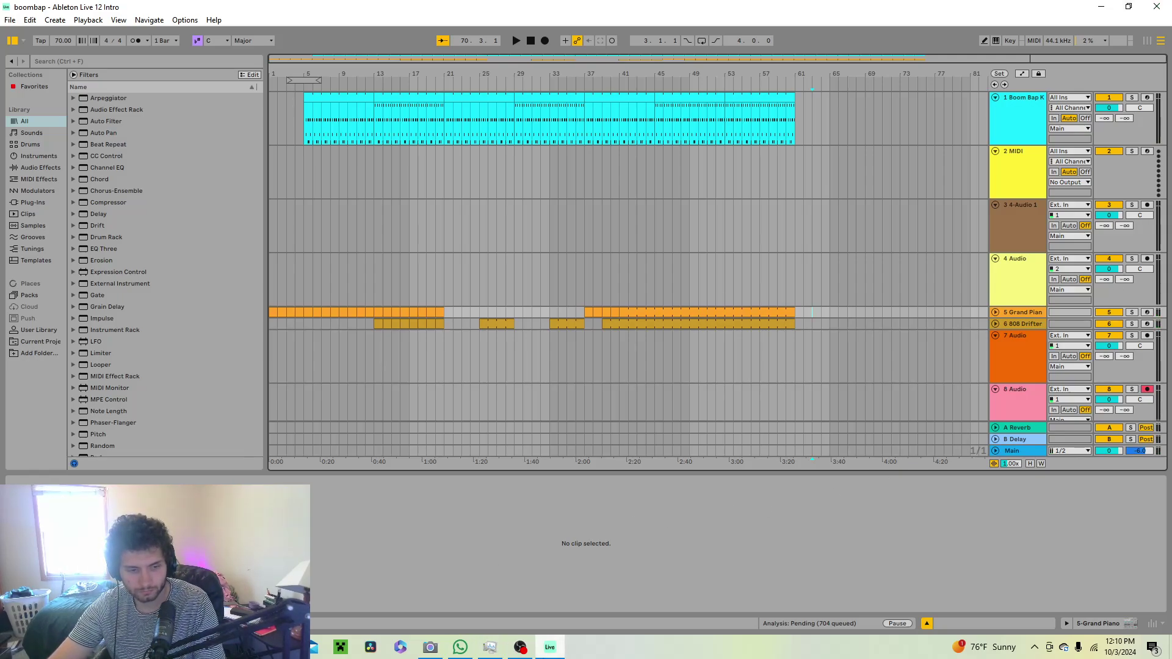
left_click(531, 655)
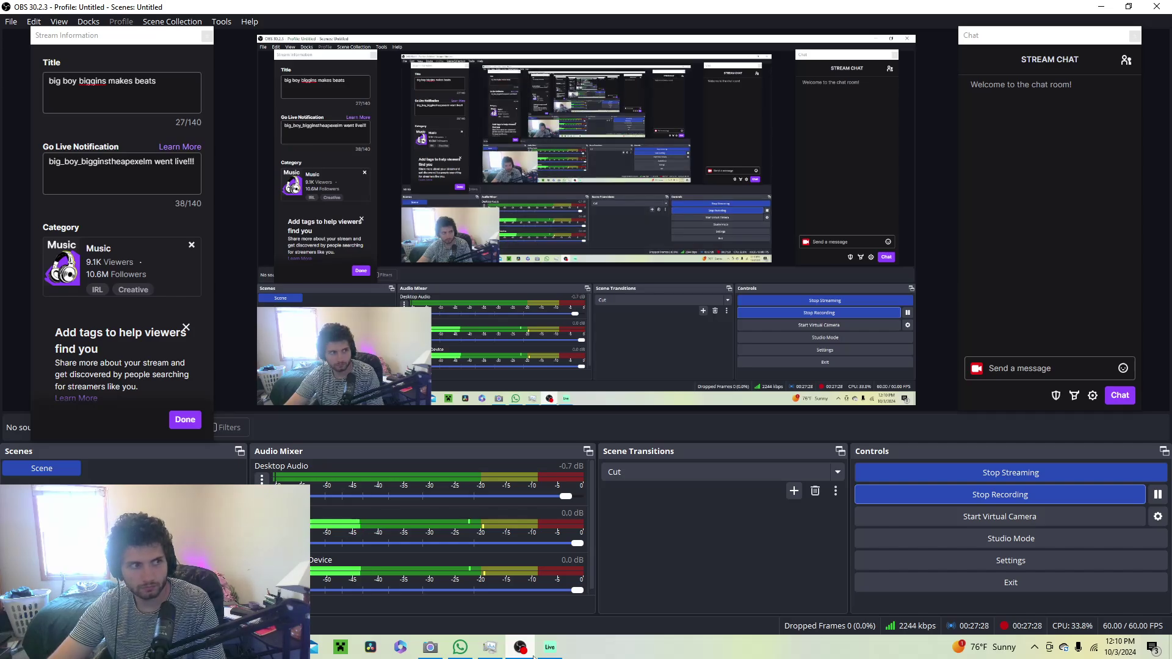
left_click(533, 656)
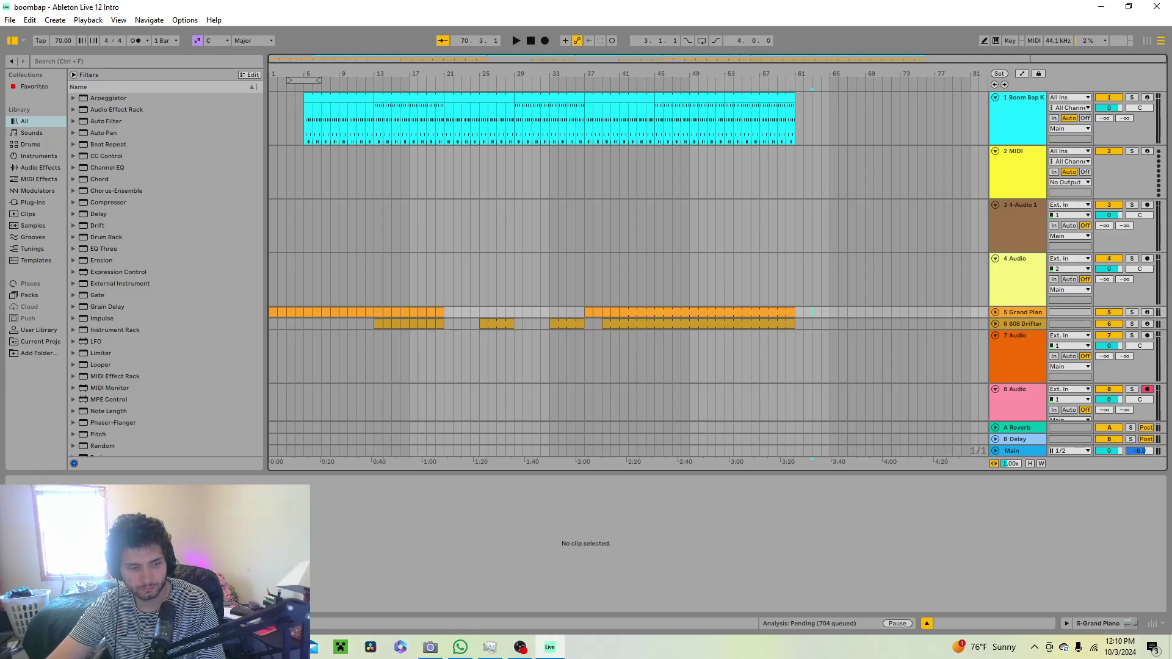
Look for the exported boombap file in File Explorer, checking the torn a sunder Project, 54646 Project, Downloads, Desktop and Quick access locations
key("super+e")
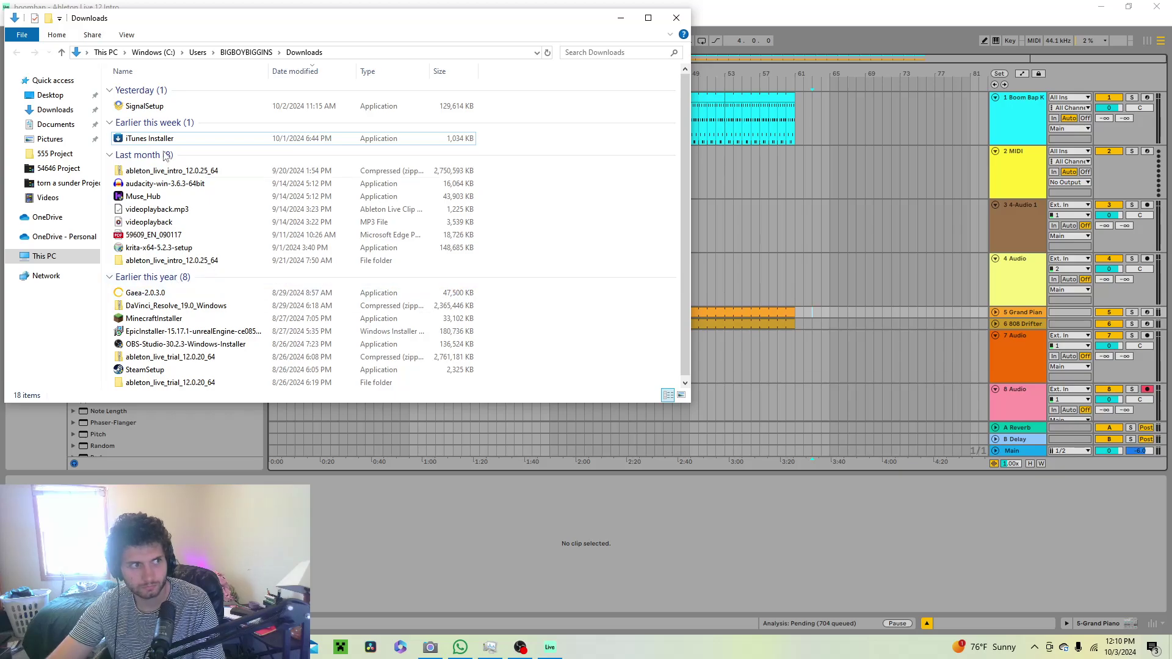
left_click(72, 183)
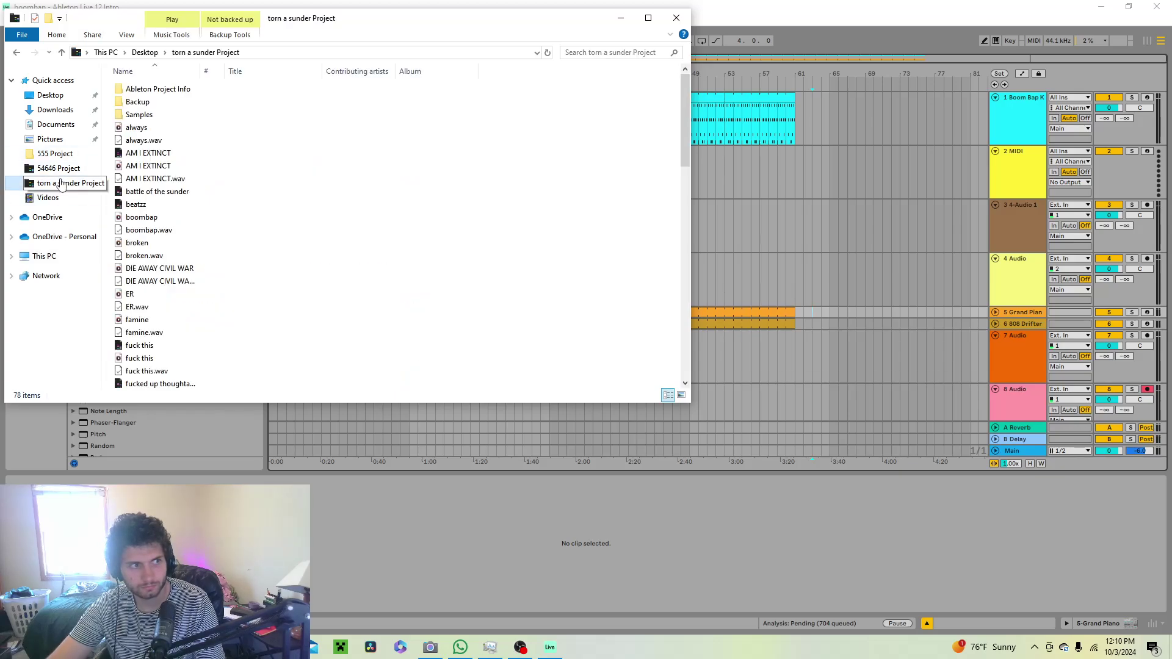
scroll(196, 183, "down", 7)
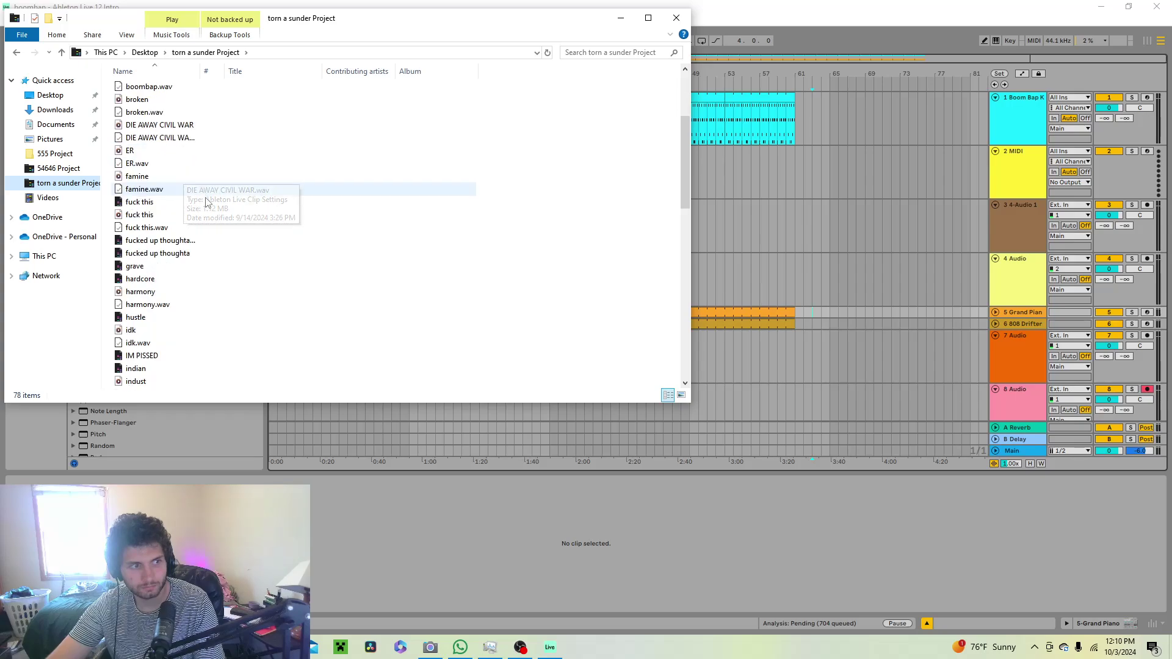
scroll(211, 209, "down", 6)
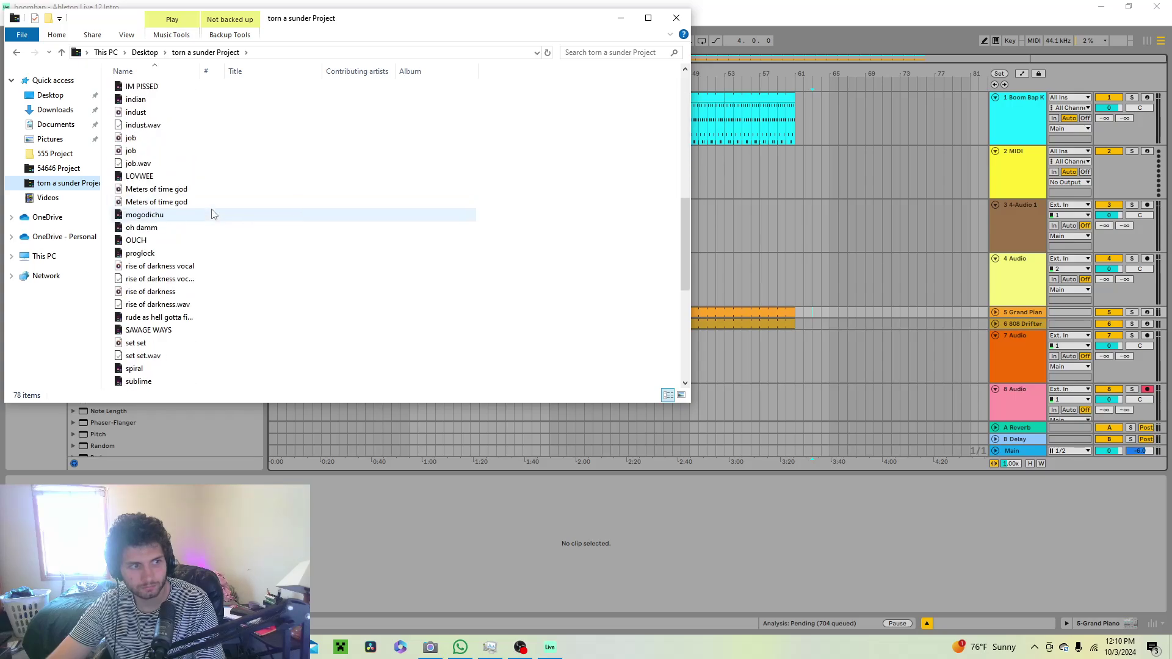
left_click(67, 171)
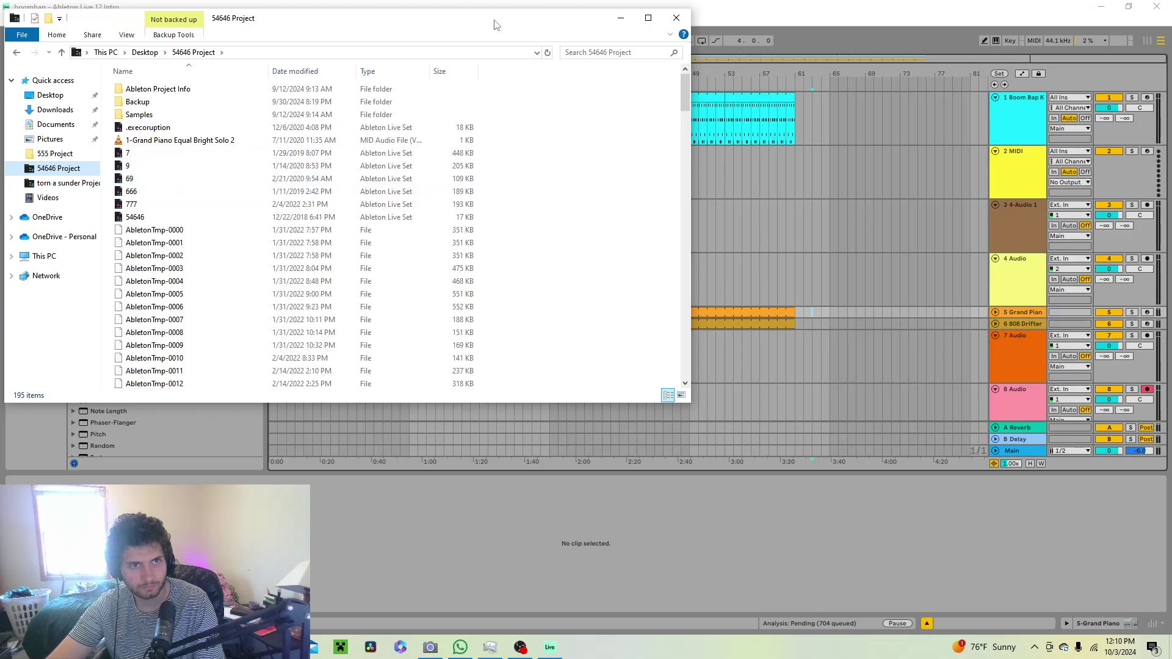
left_click(580, 51)
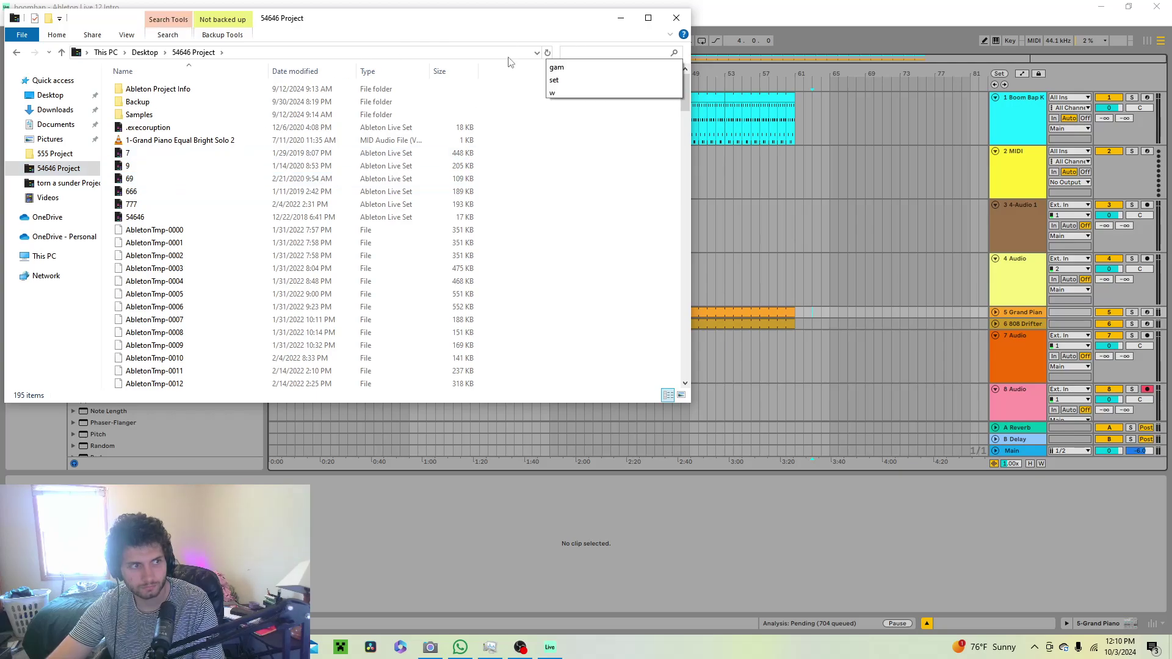
left_click(55, 109)
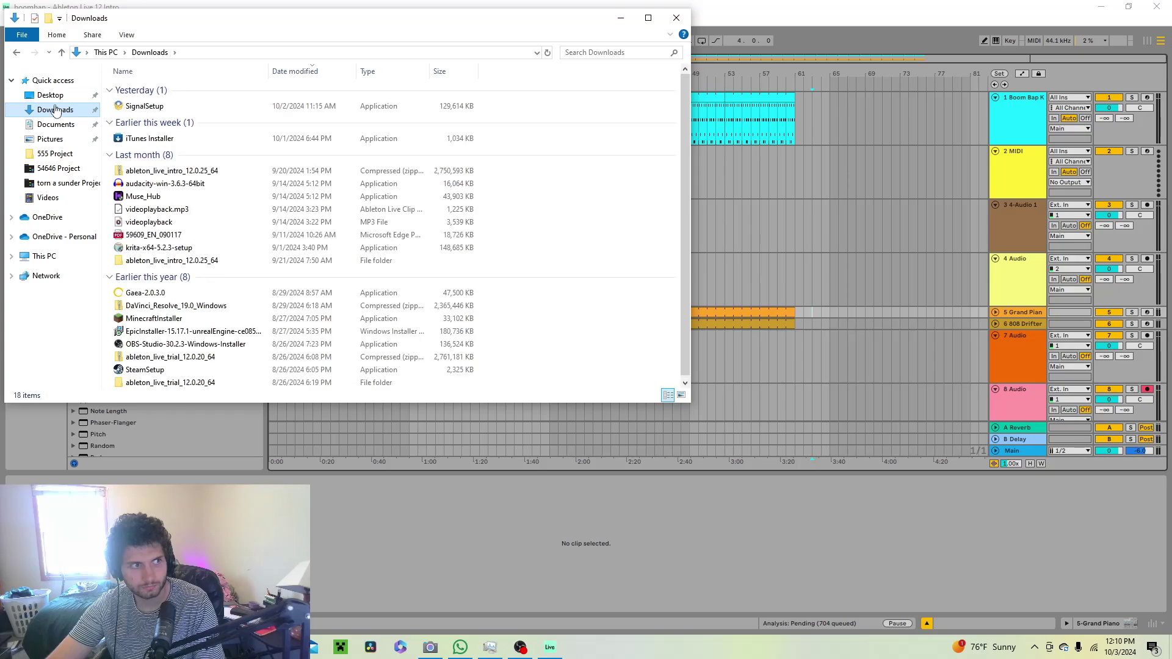
left_click(50, 95)
left_click(61, 82)
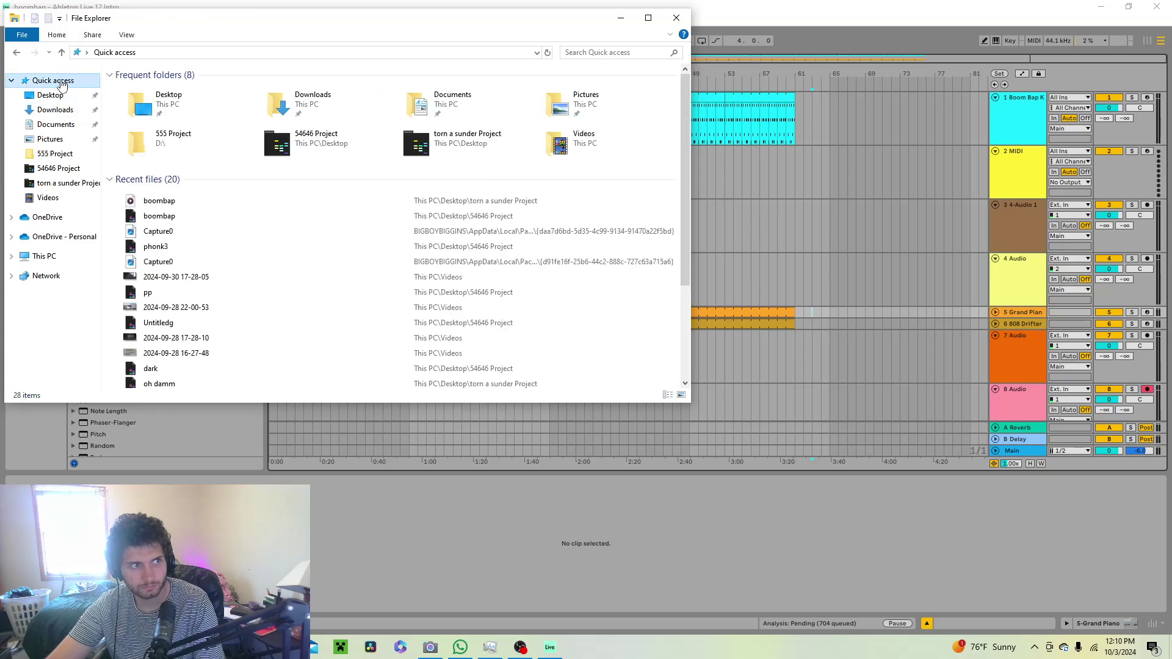
Play the exported boombap audio file from the recent files in Media Player, then minimize the player and File Explorer
left_click(168, 204)
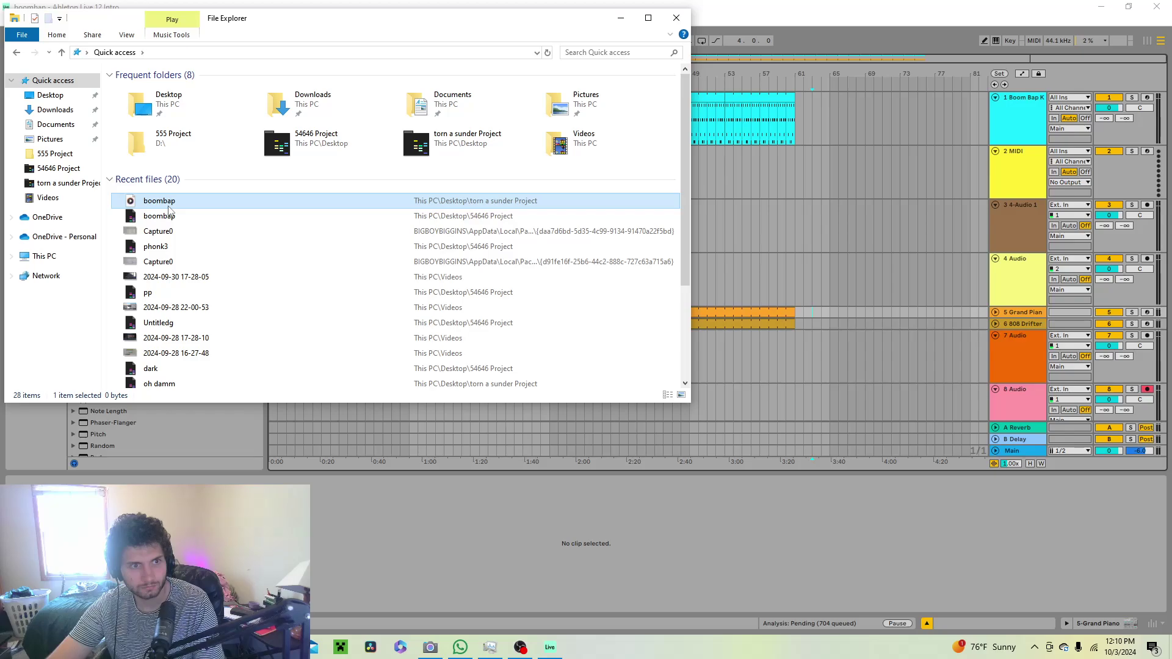
double_click(168, 209)
double_click(514, 232)
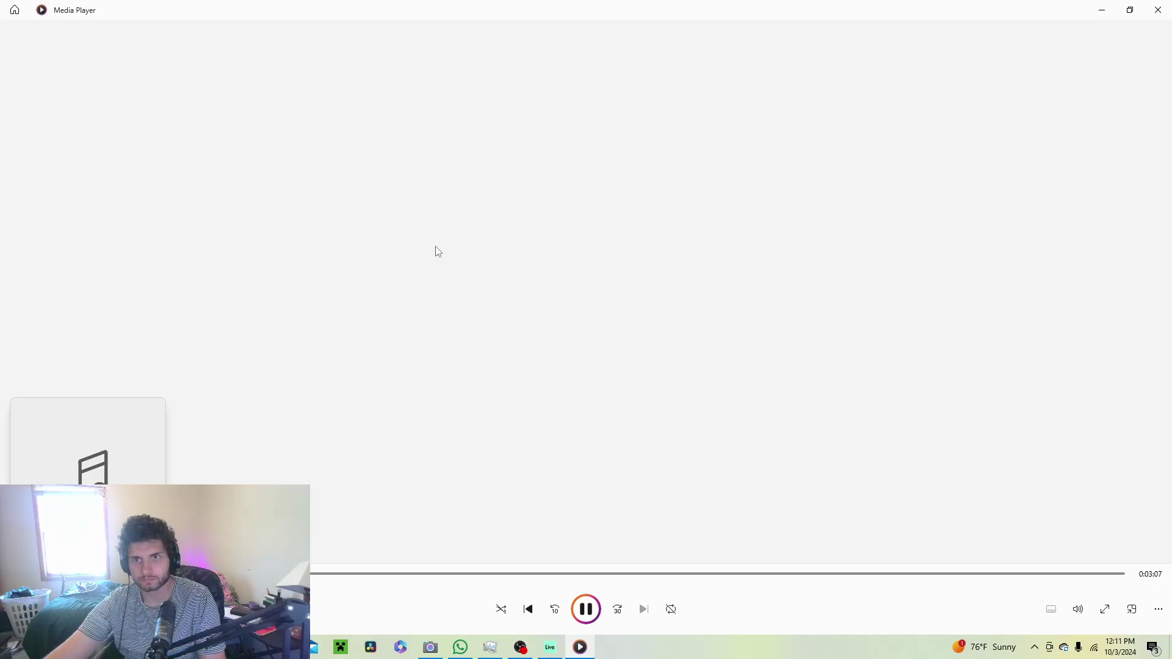
left_click(1101, 9)
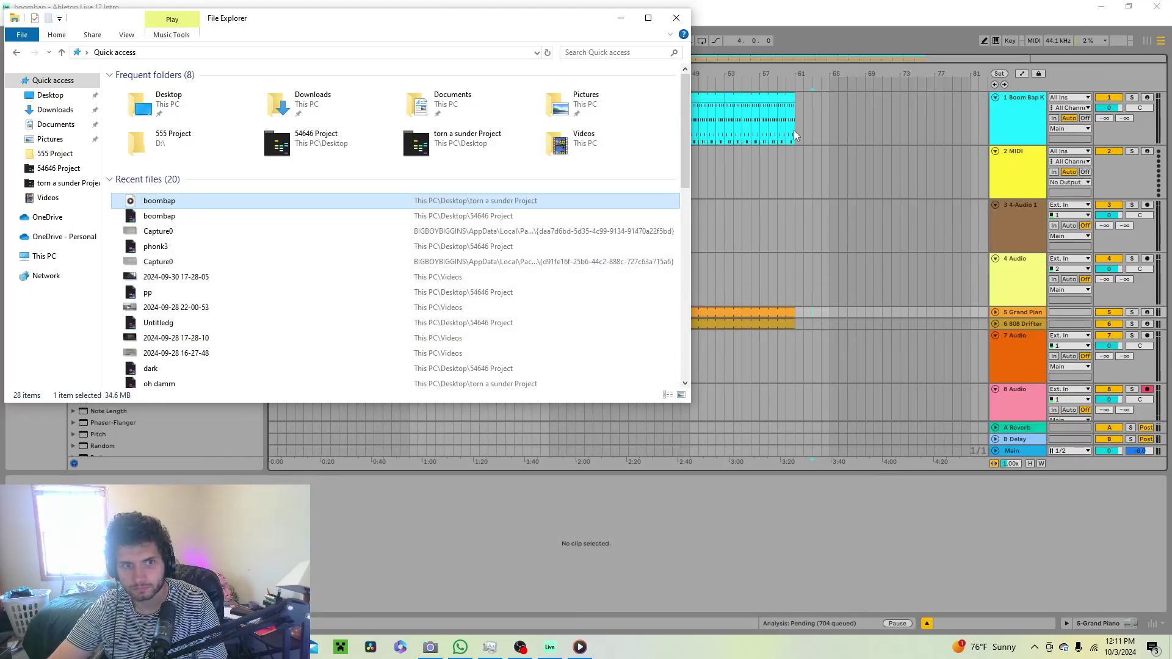
left_click(610, 15)
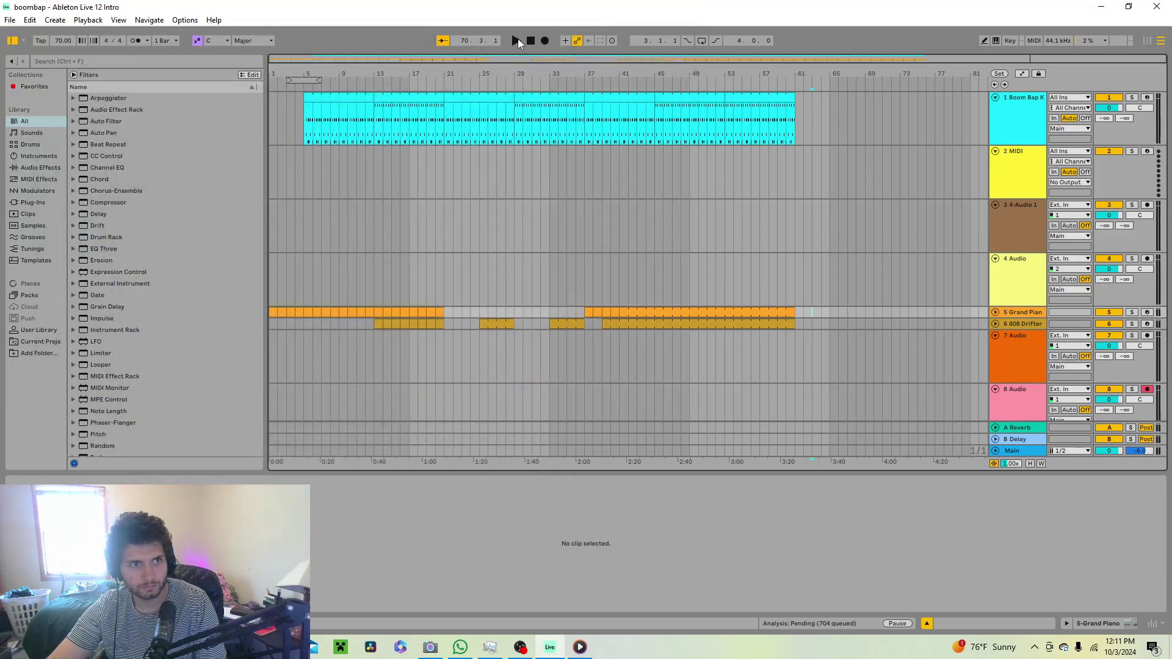
Place the insert marker at bar 1 of the 4 Audio track and pause the song in Media Player
left_click(518, 41)
left_click(451, 99)
left_click(269, 268)
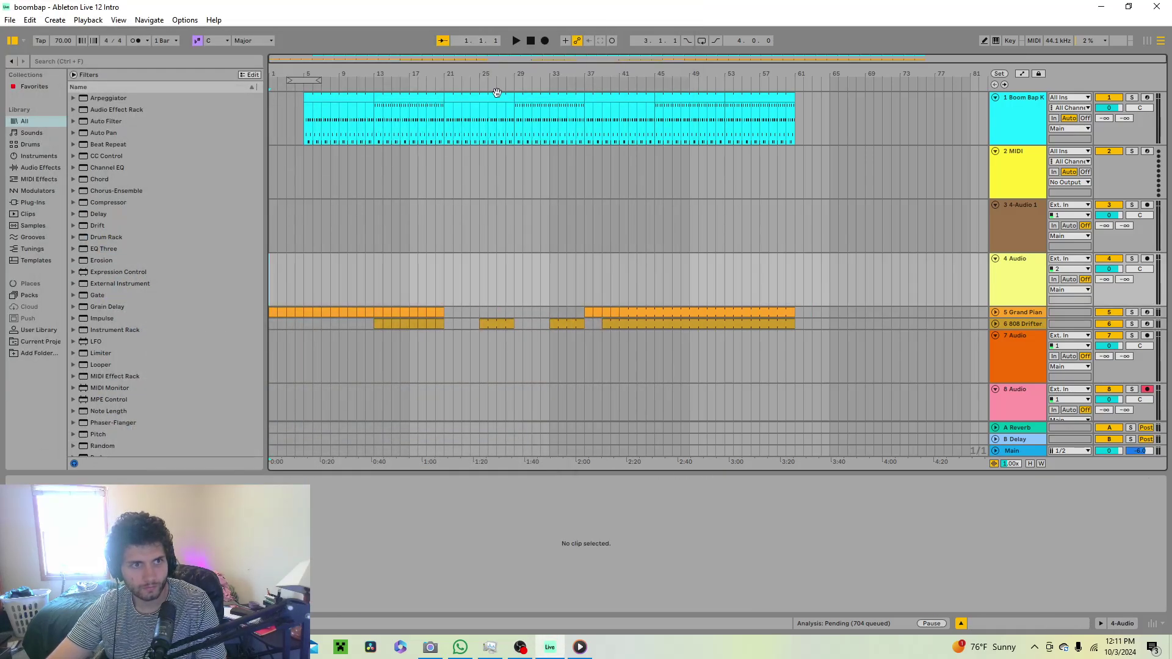
left_click(580, 647)
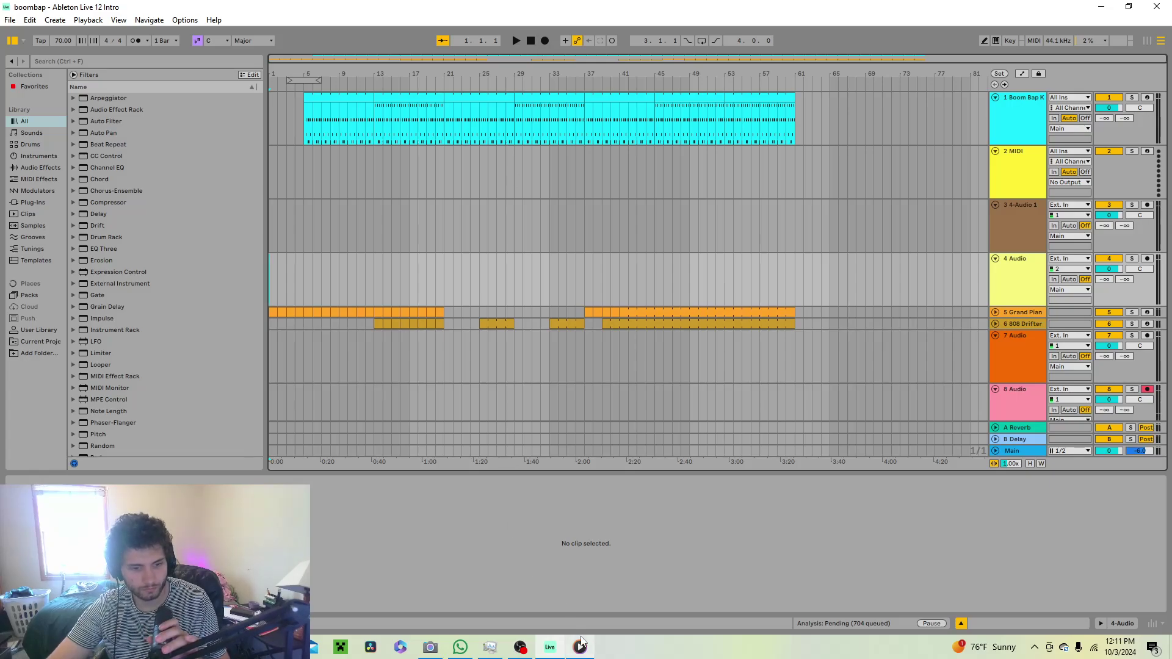
left_click(585, 611)
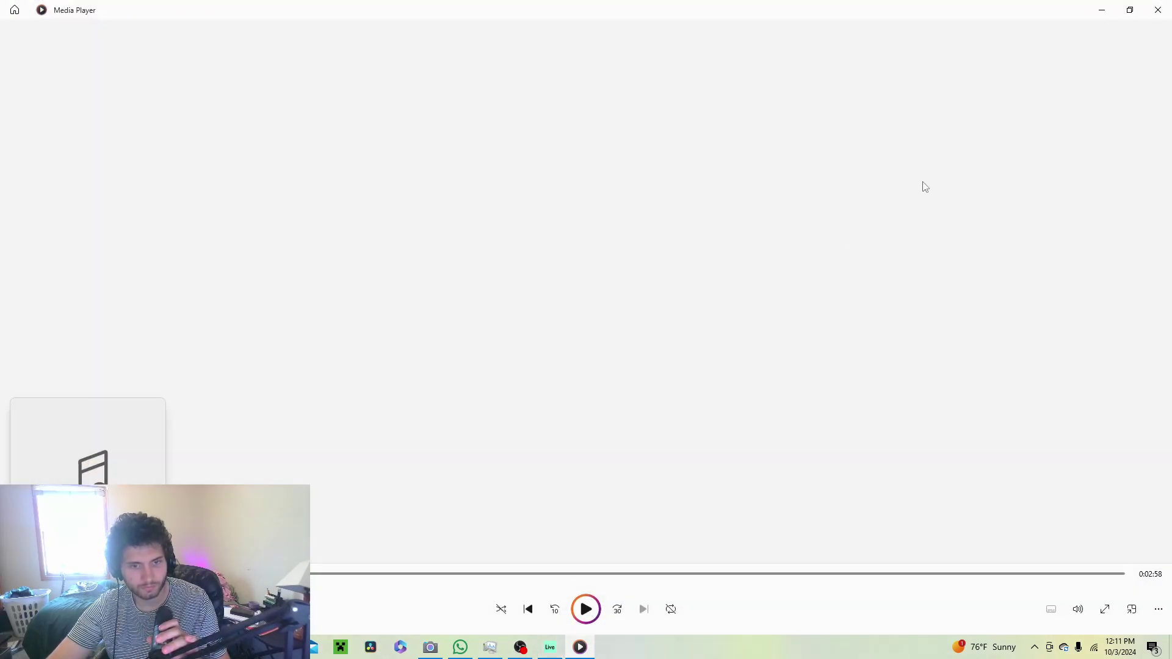
left_click(1101, 10)
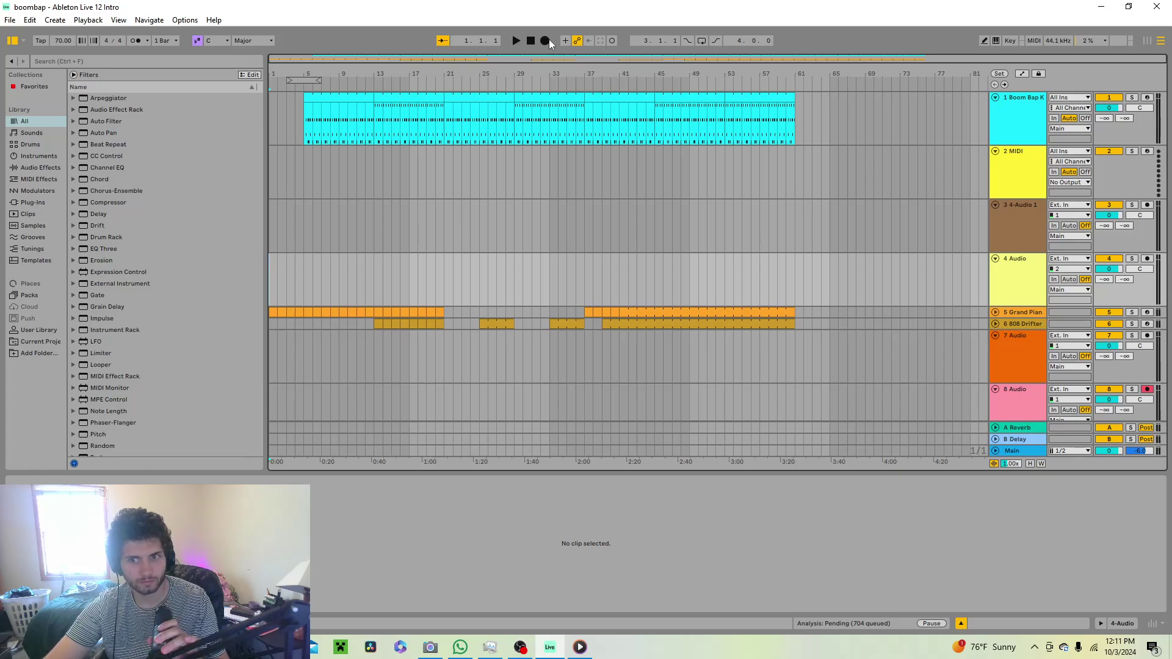
Arm the 4 Audio track and record a vocal clip of about four bars from bar 1
left_click(1147, 258)
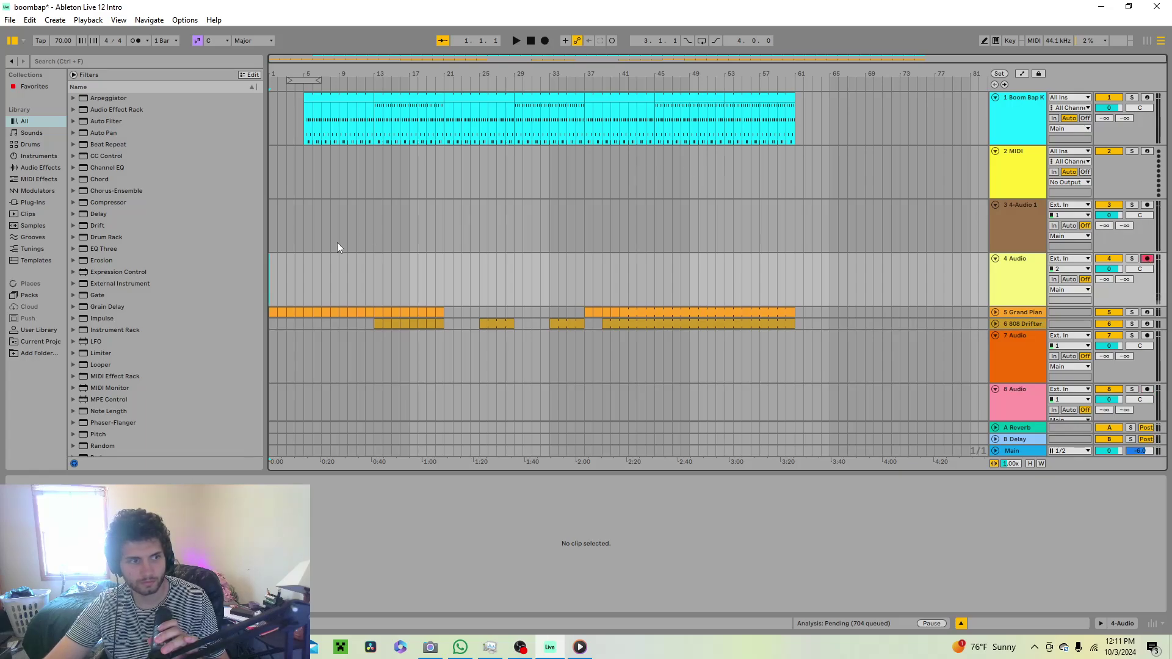
left_click(545, 40)
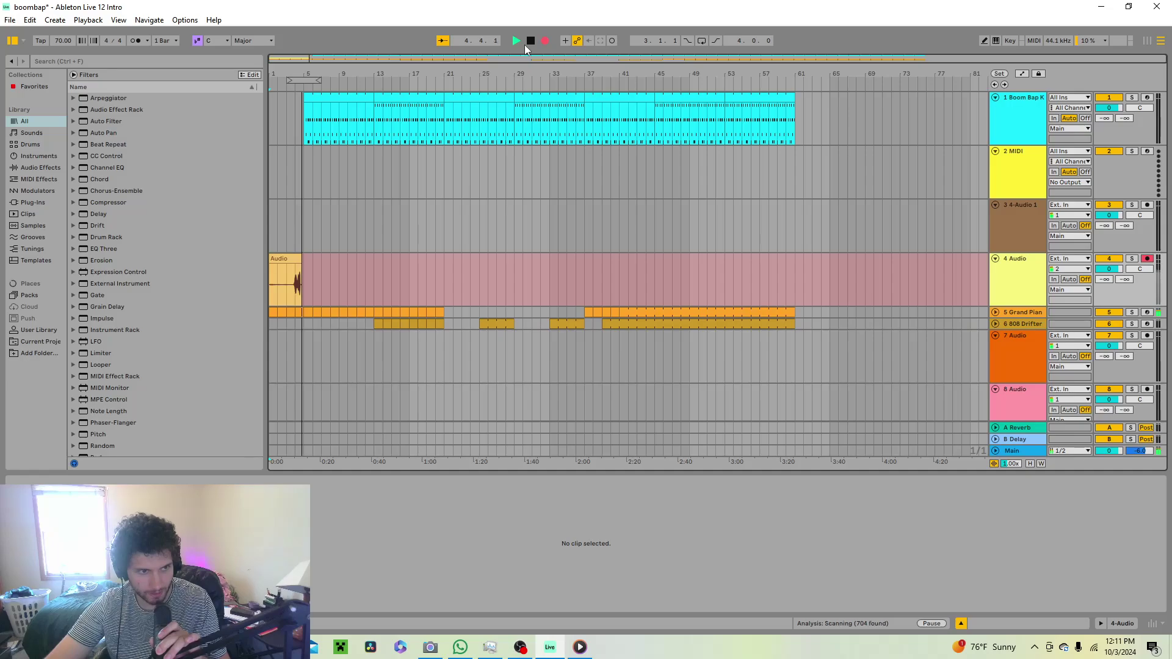
left_click(530, 40)
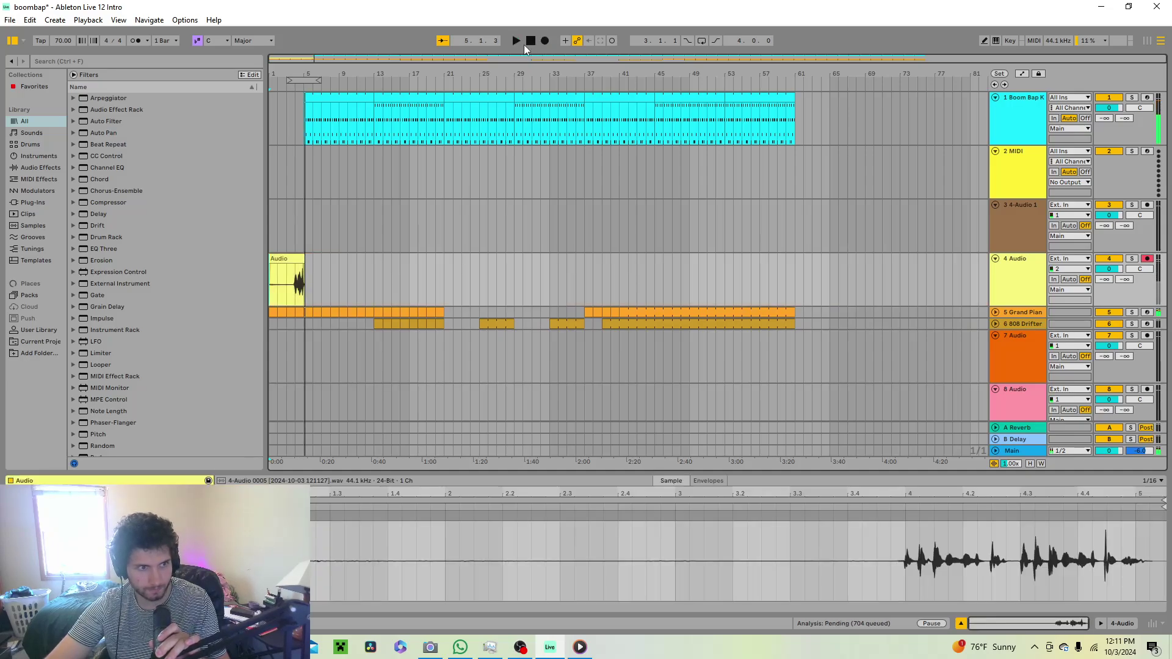
Trim the start of the recorded vocal clip to bar 4 and play it back with the beat
left_click(302, 276)
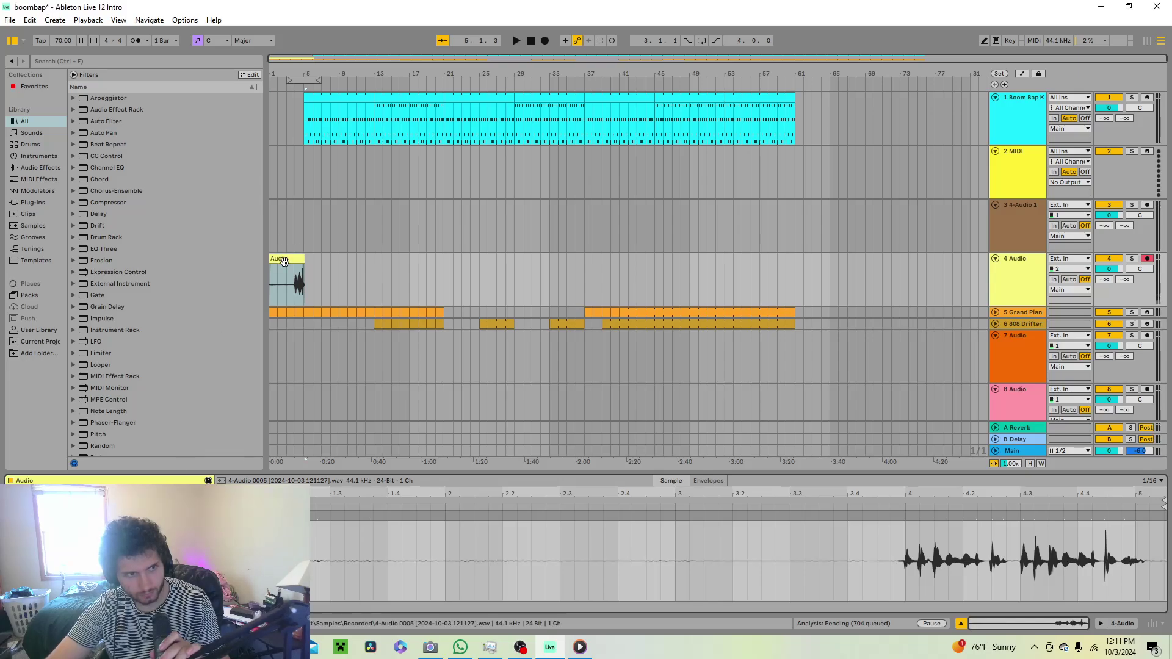
left_click_drag(270, 261, 295, 260)
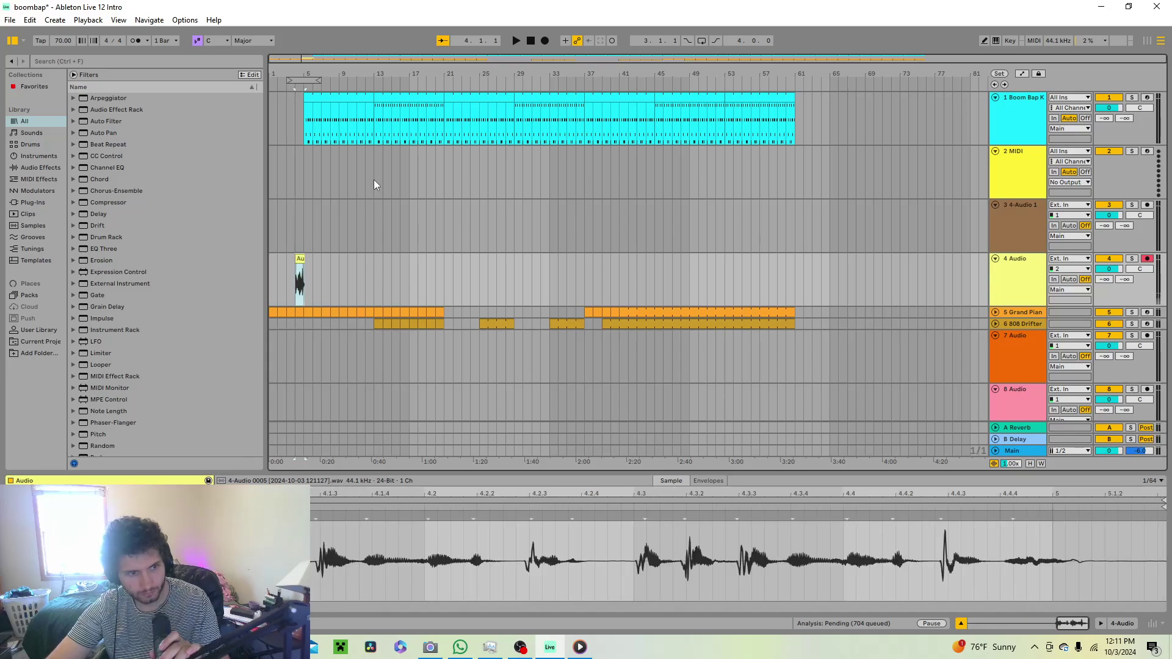
left_click(515, 41)
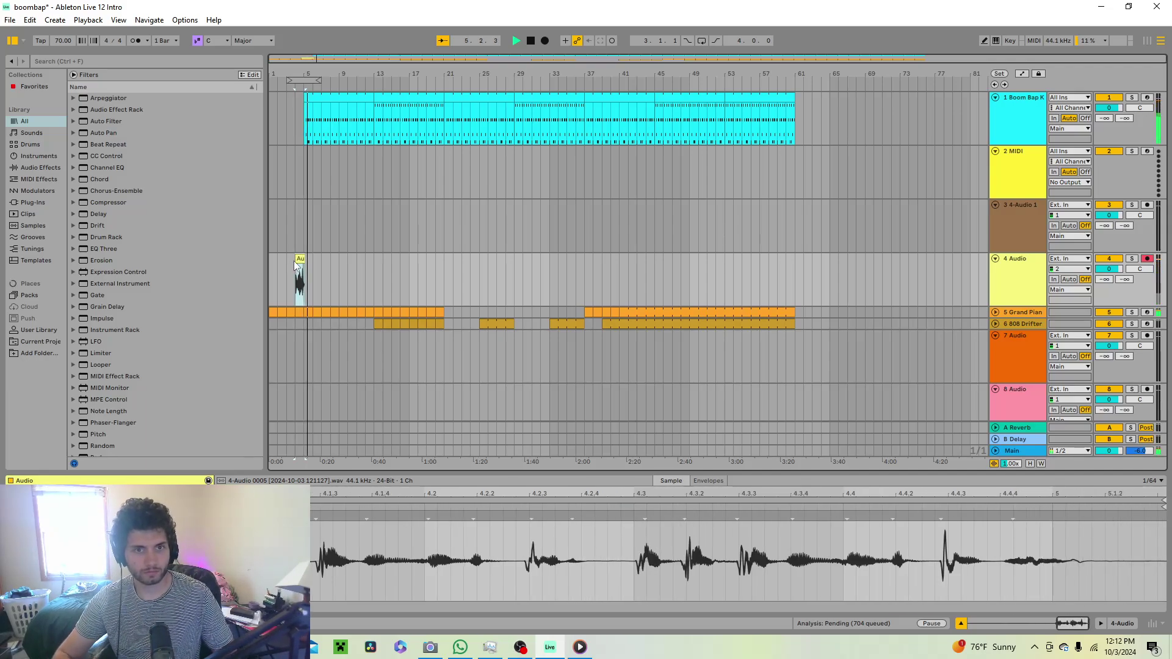
Clear the clip selection, stop audio and export the arrangement again, replacing boombap.wav in the torn a sunder Project folder
left_click(803, 297)
left_click(10, 19)
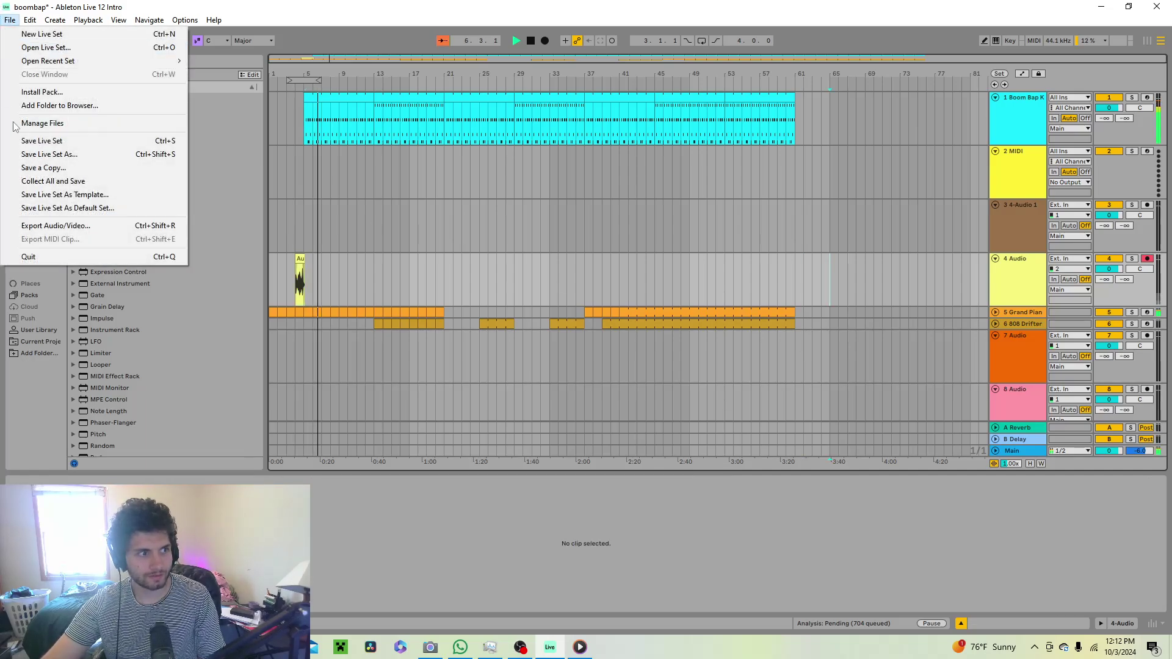
left_click(55, 226)
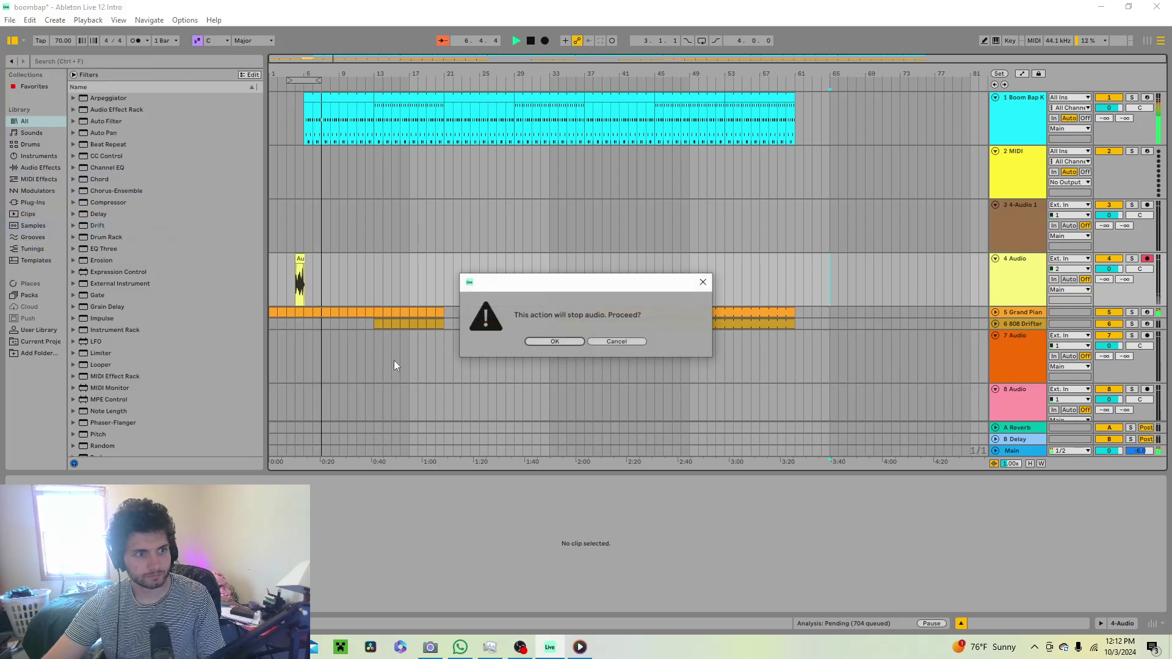
left_click(559, 343)
left_click(563, 494)
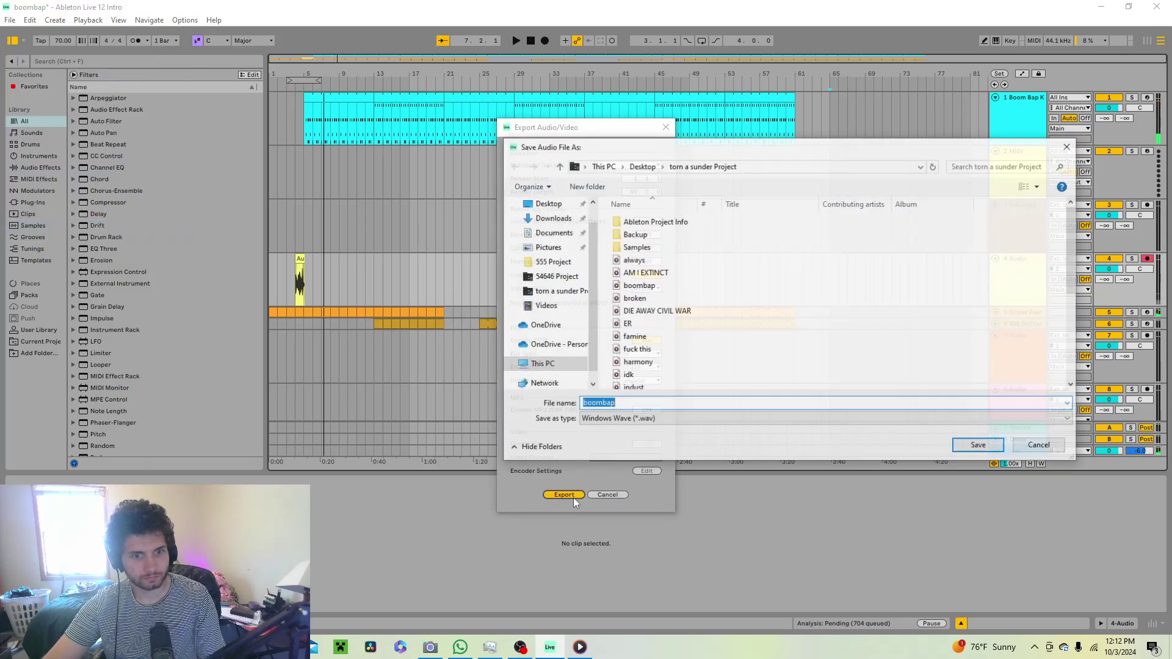
left_click(977, 446)
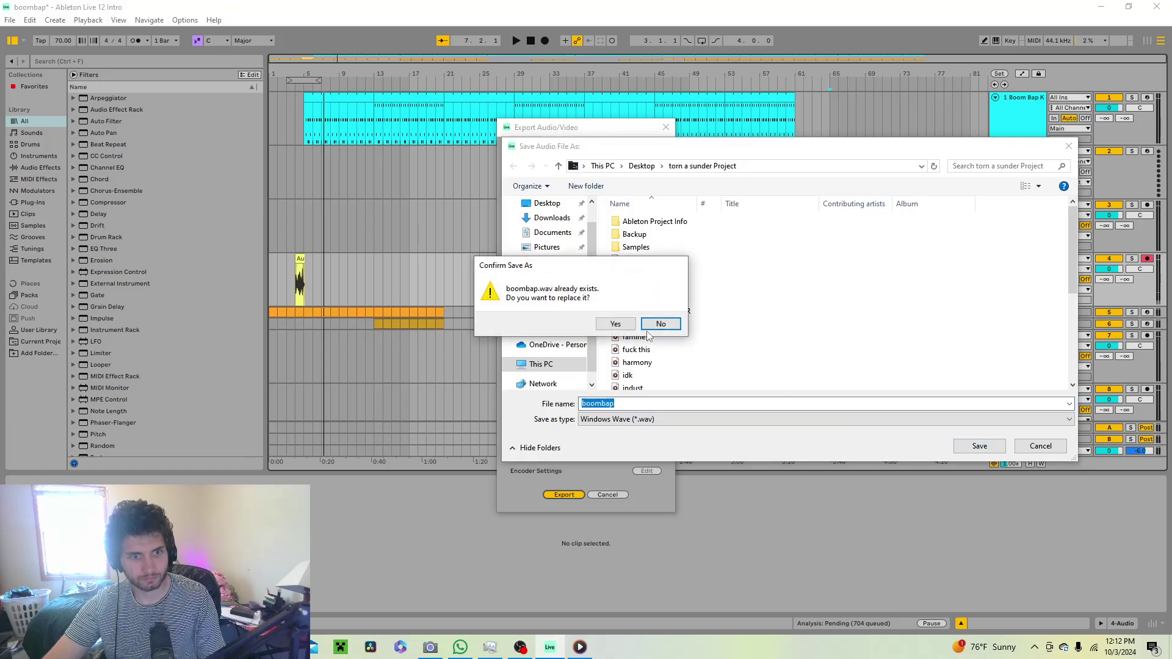
left_click(620, 324)
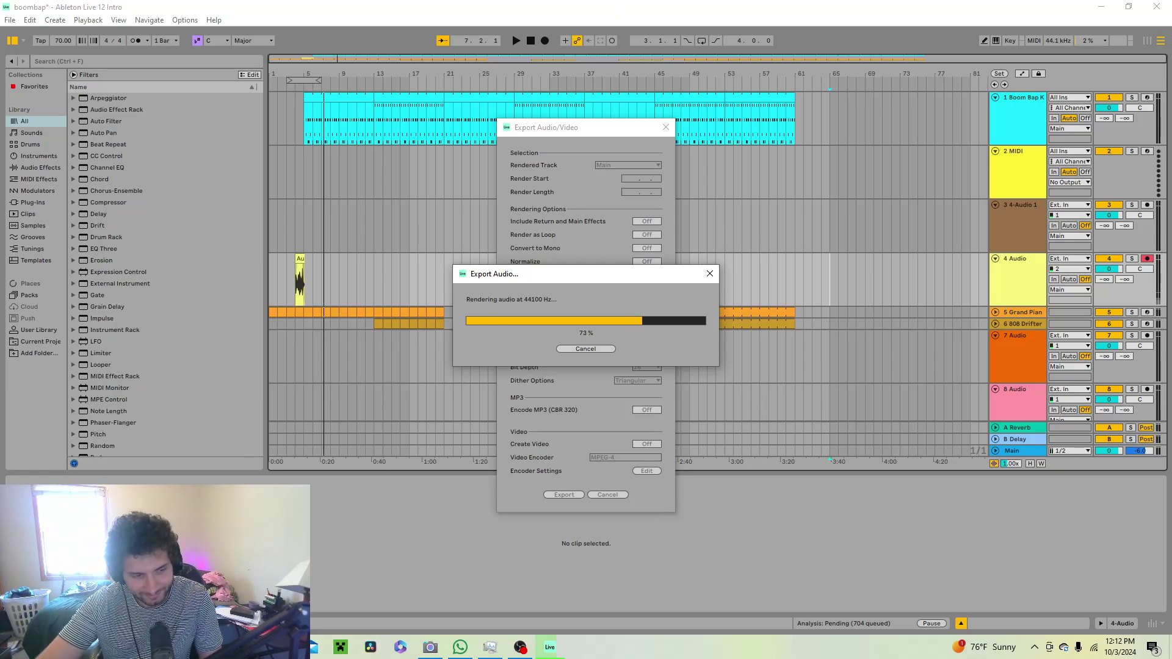
Switch to the X home feed in the browser and like the newest post linking to the Twitch channel
key("alt+Tab")
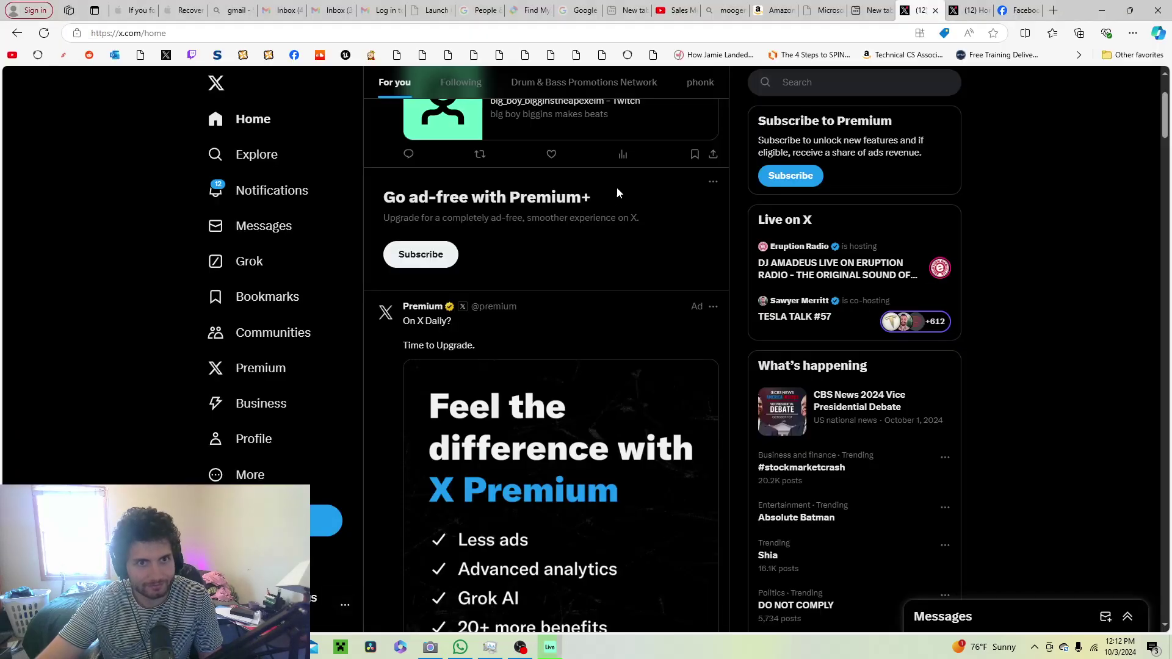
scroll(616, 193, "up", 3)
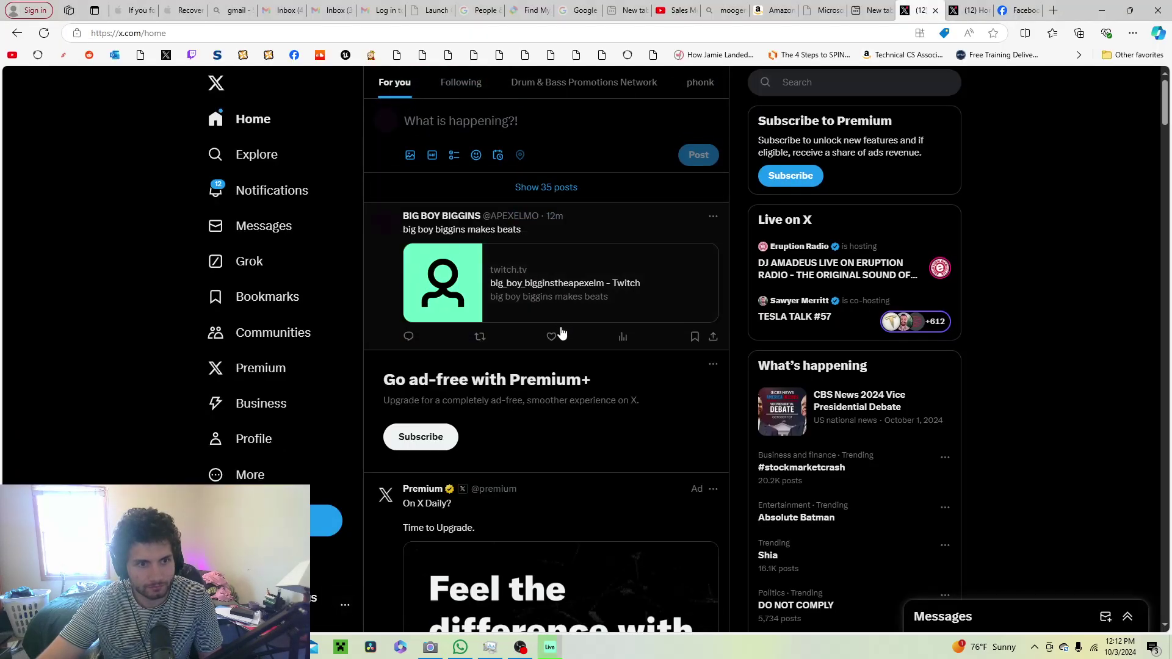
left_click(552, 336)
Open the profile of the Twitch post's author on X and look through its recent posts and bio
left_click(470, 217)
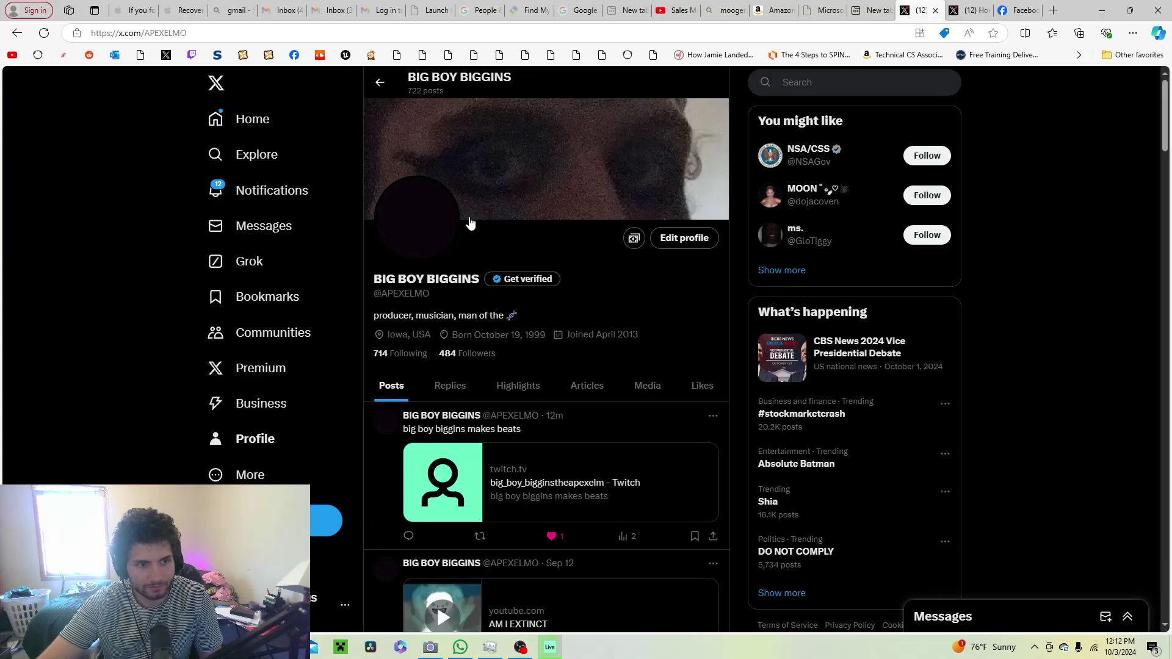
scroll(471, 224, "down", 5)
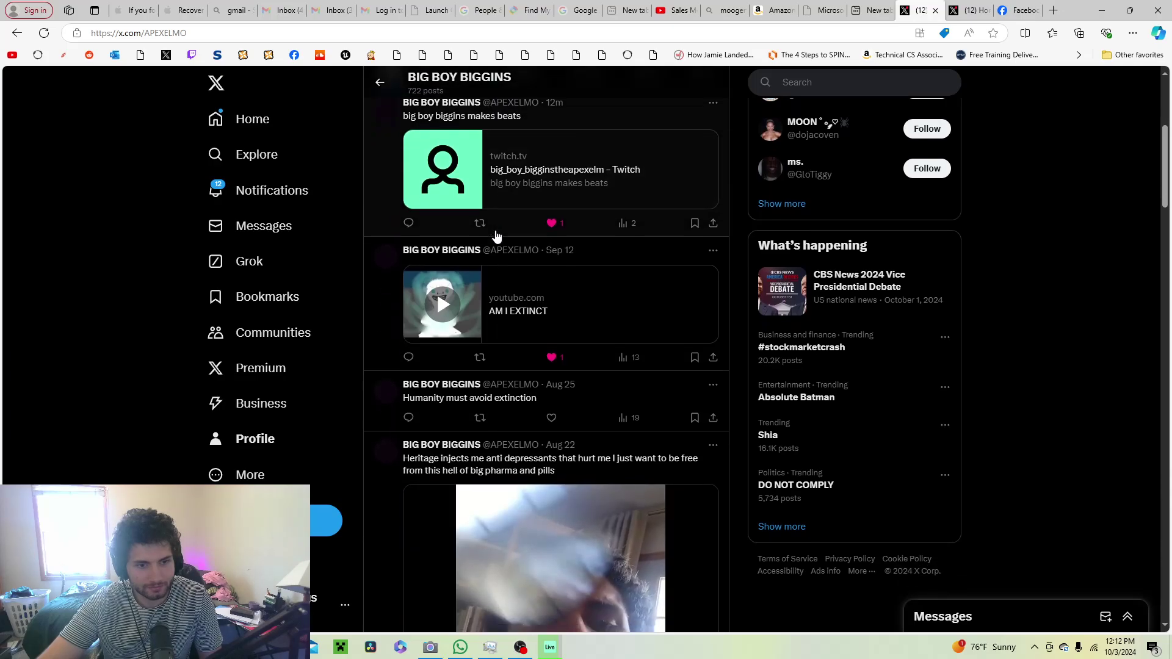
scroll(496, 237, "down", 2)
scroll(494, 235, "up", 2)
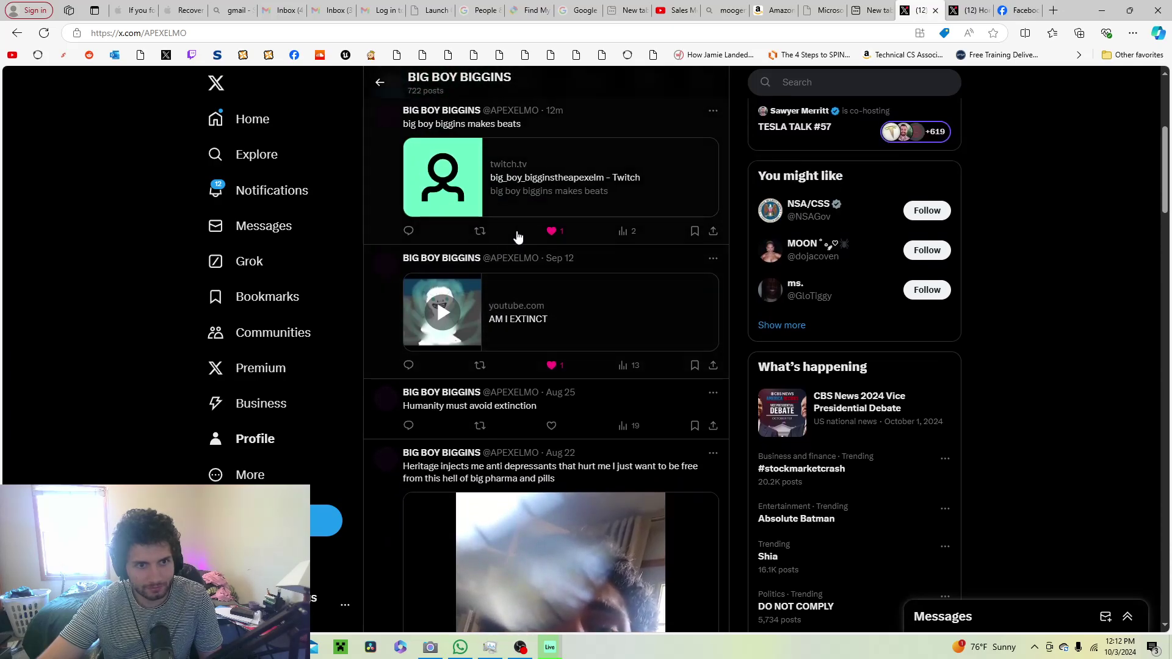
scroll(518, 237, "down", 2)
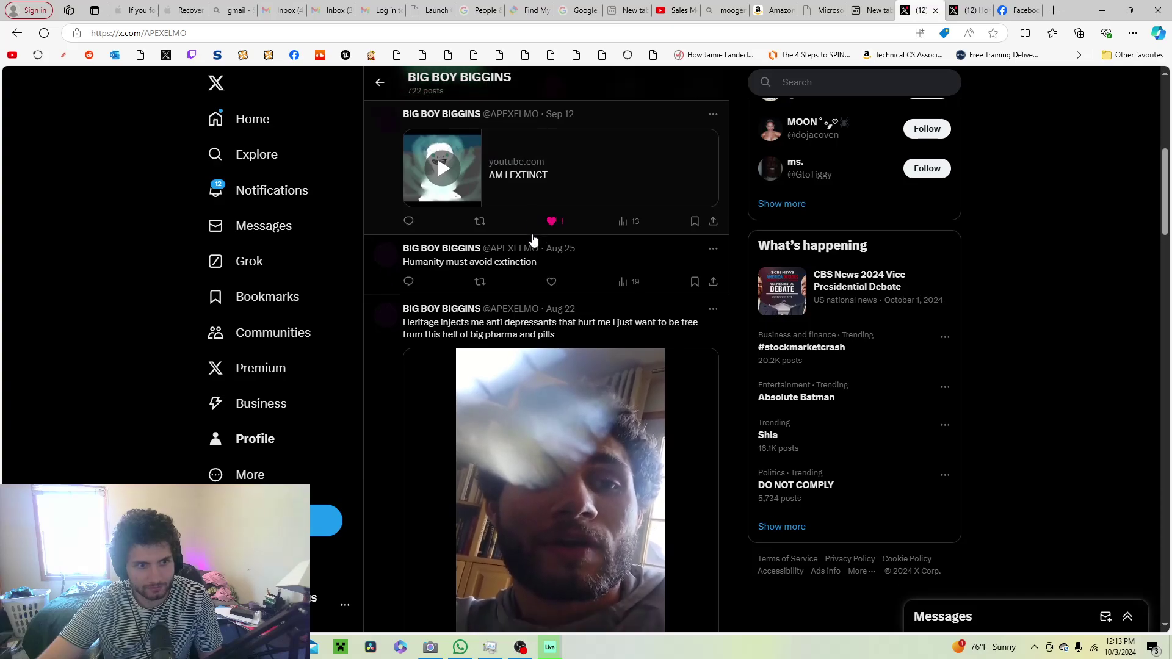
scroll(532, 240, "down", 6)
scroll(535, 238, "up", 12)
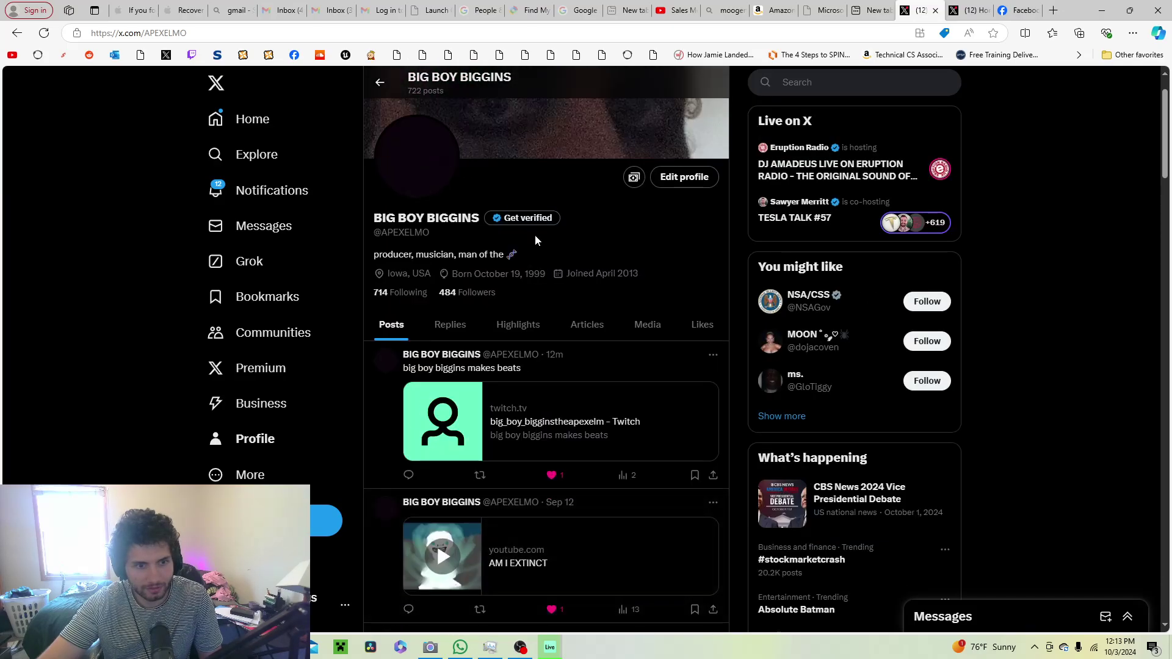
scroll(535, 240, "up", 1)
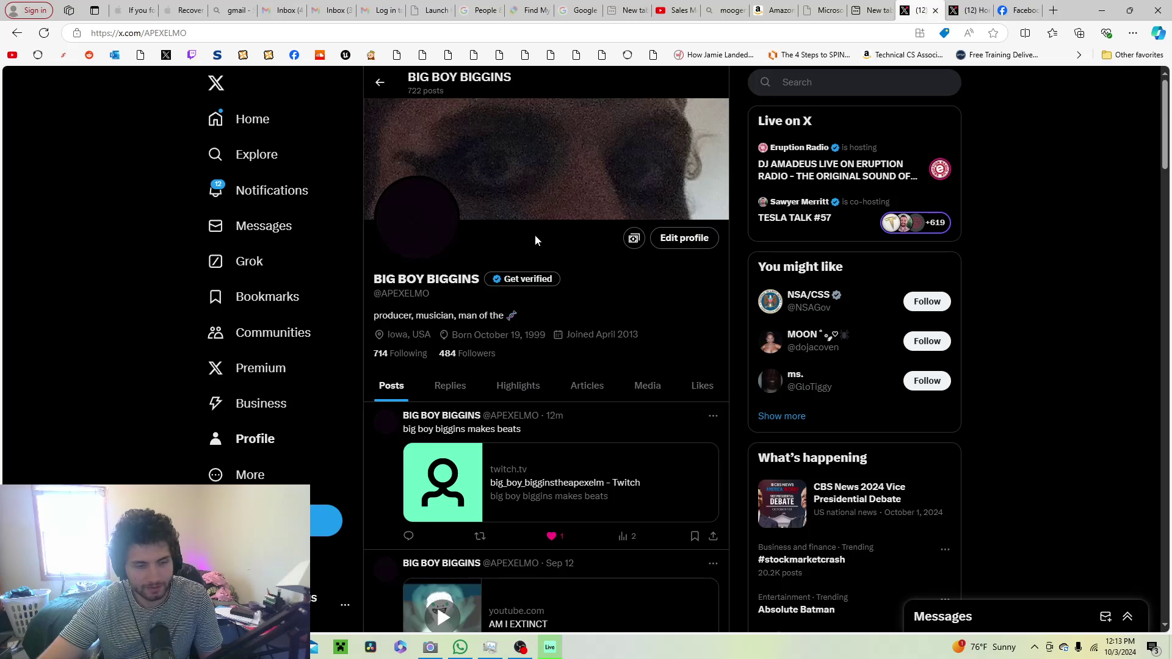
Switch from the browser back to Ableton Live and save the boombap set
left_click(1102, 10)
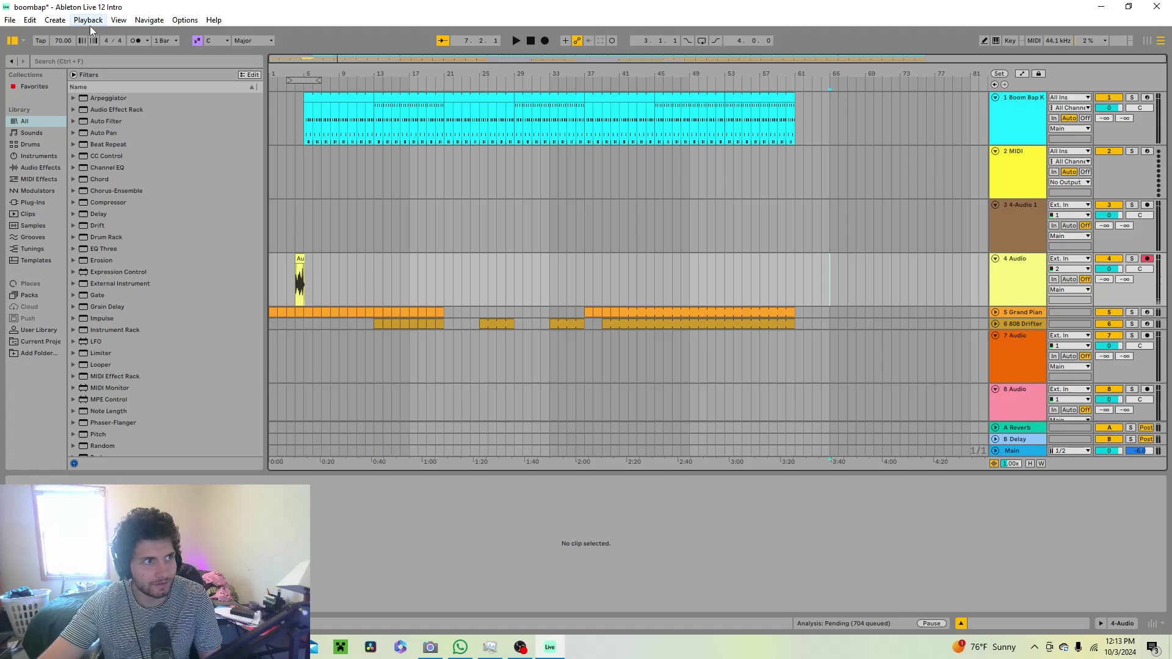
left_click(9, 19)
left_click(48, 145)
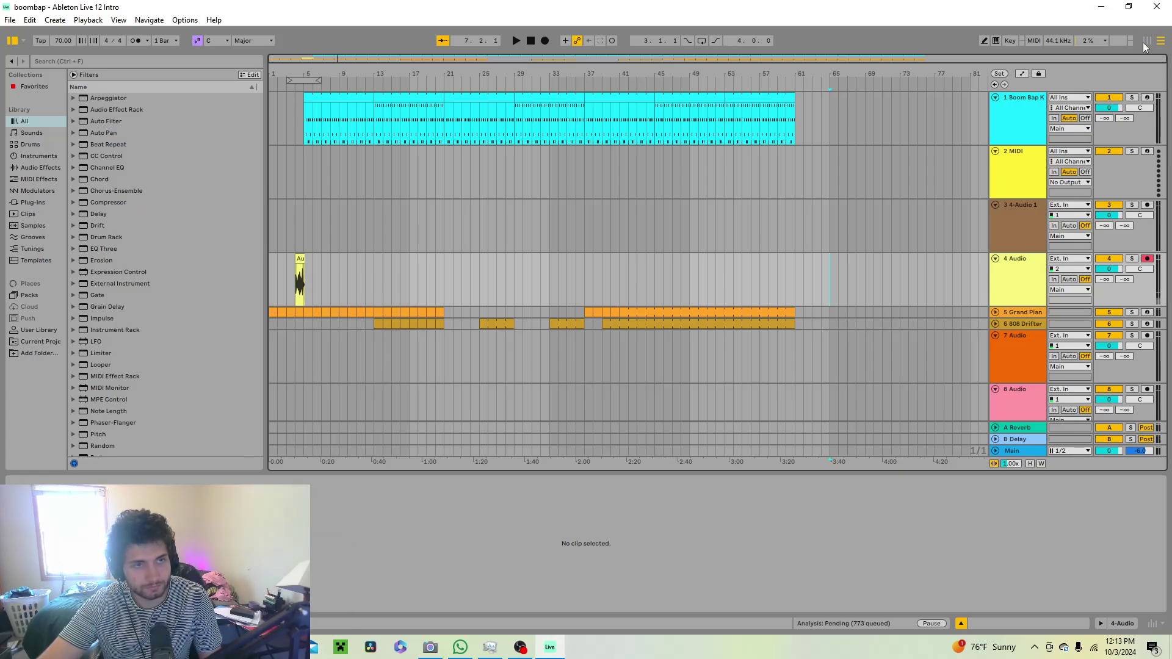
Show the Session View and launch the first scene to hear its loops play together
left_click(1146, 41)
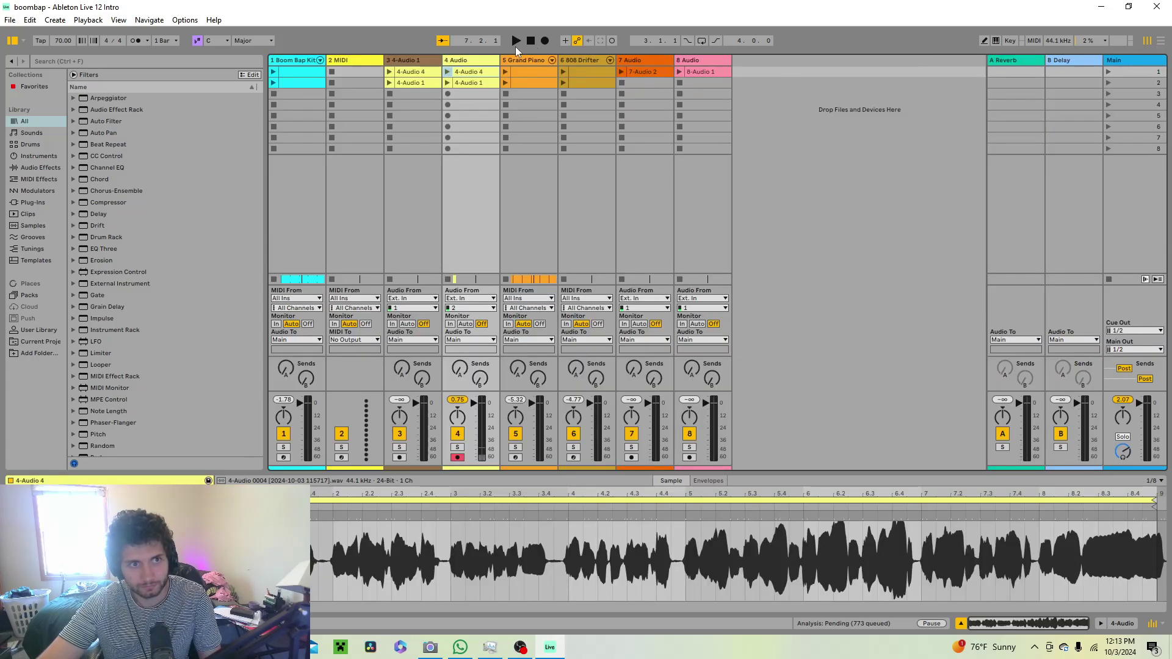
left_click(1108, 71)
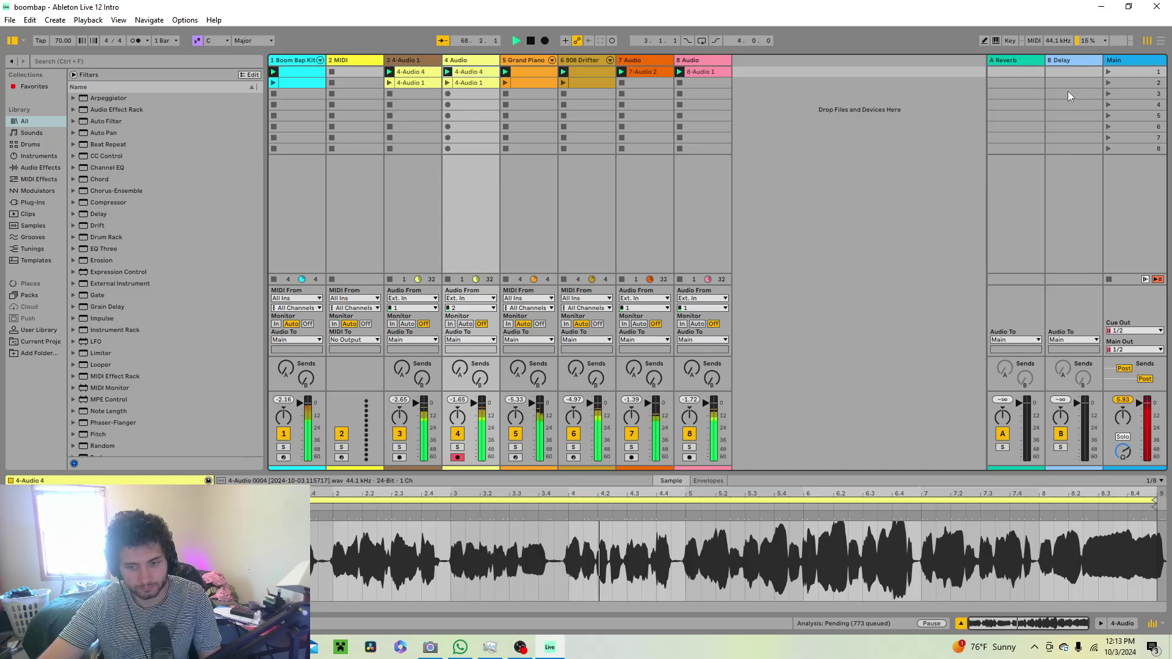
Switch to OBS and set the Desktop Audio level to about -1.0 dB, after trying it at about -9.4 dB
left_click(527, 651)
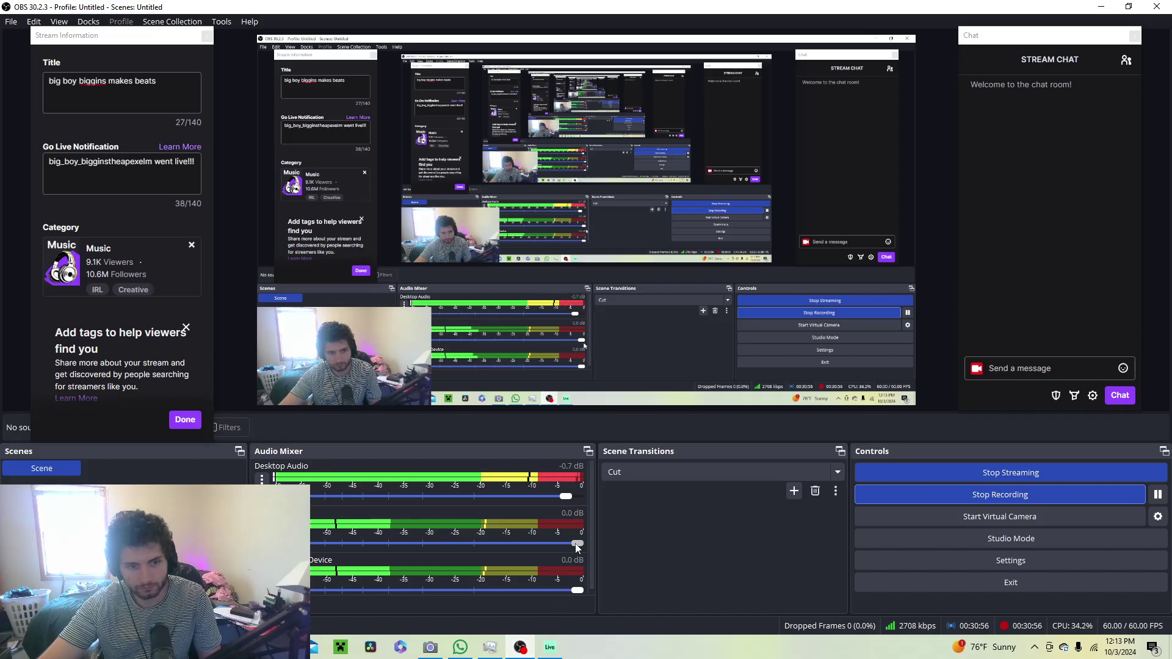
left_click_drag(571, 499, 478, 496)
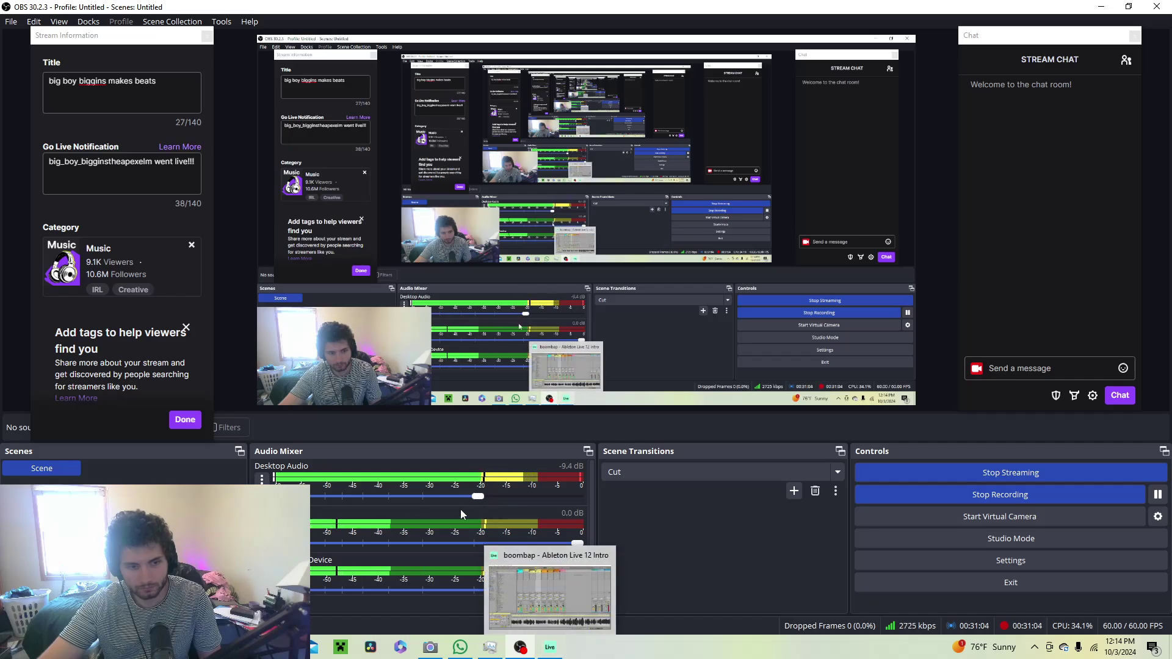
left_click_drag(478, 496, 563, 507)
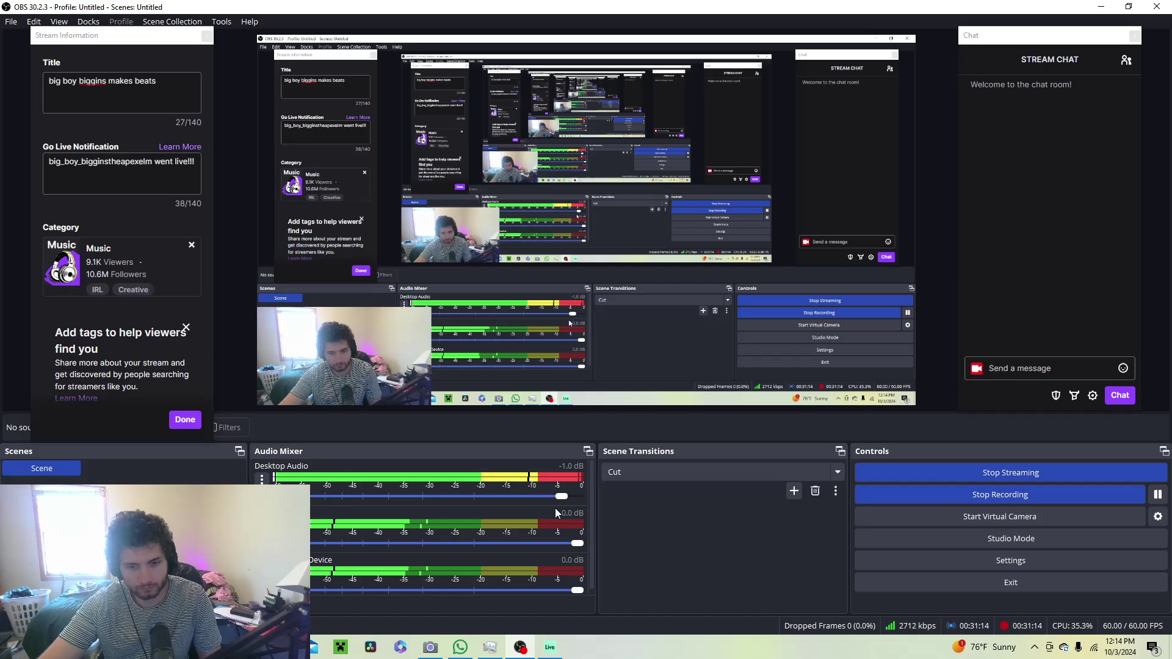
Return to Ableton Live and launch the second scene to hear its clips
left_click(1102, 7)
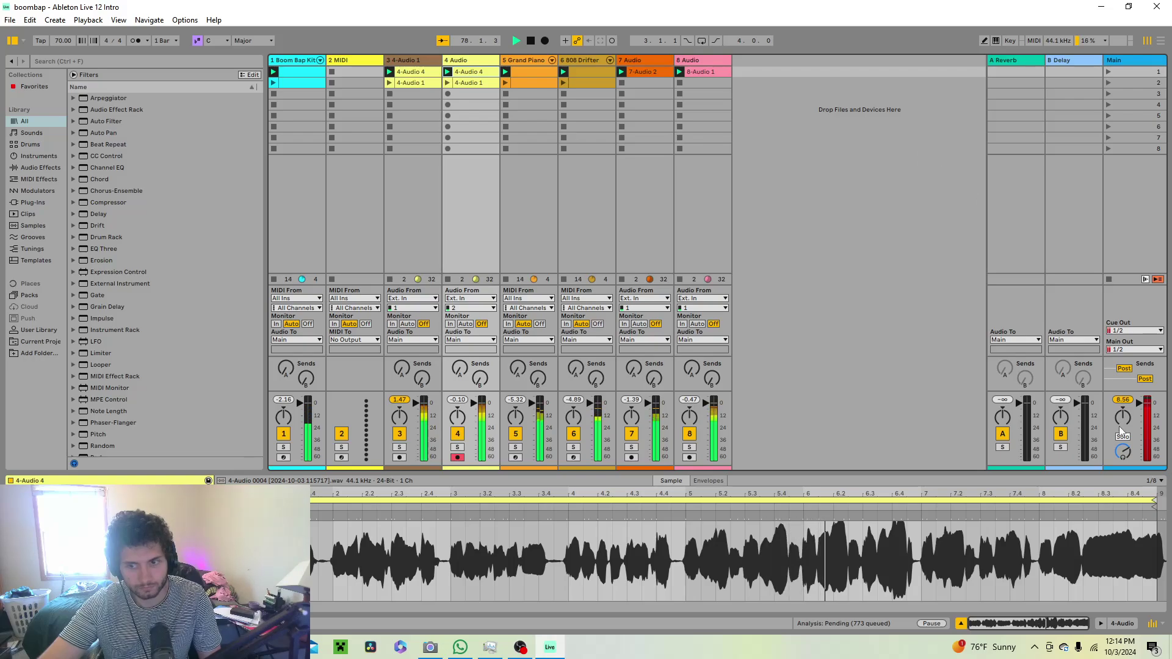
left_click(1108, 83)
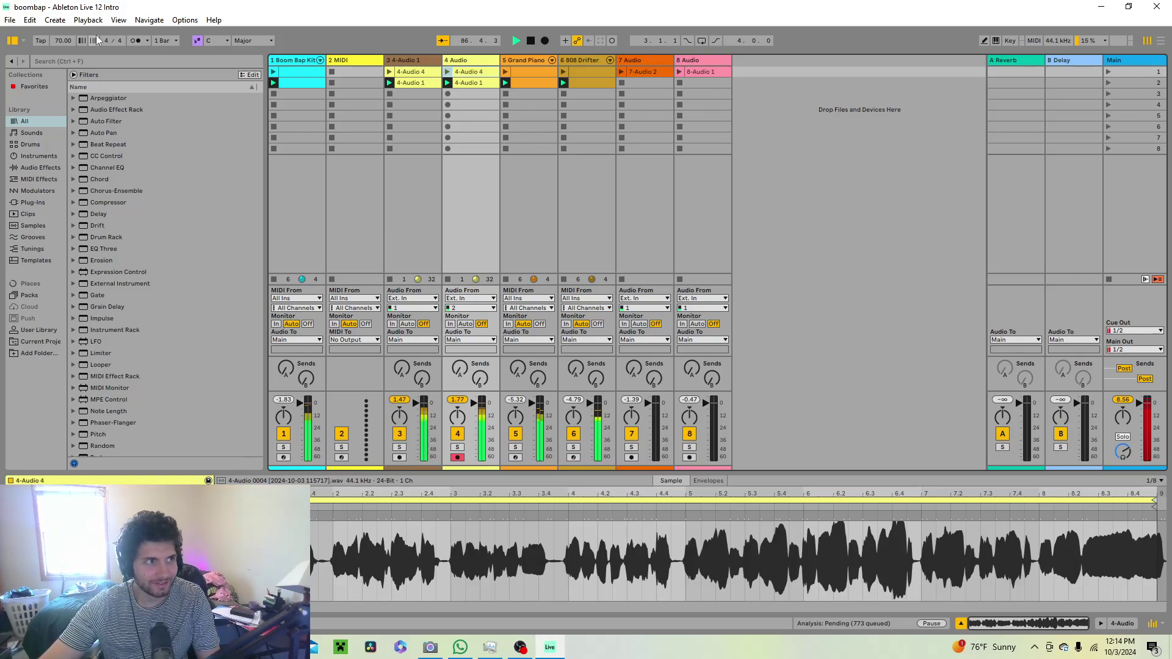
left_click(17, 24)
left_click(28, 45)
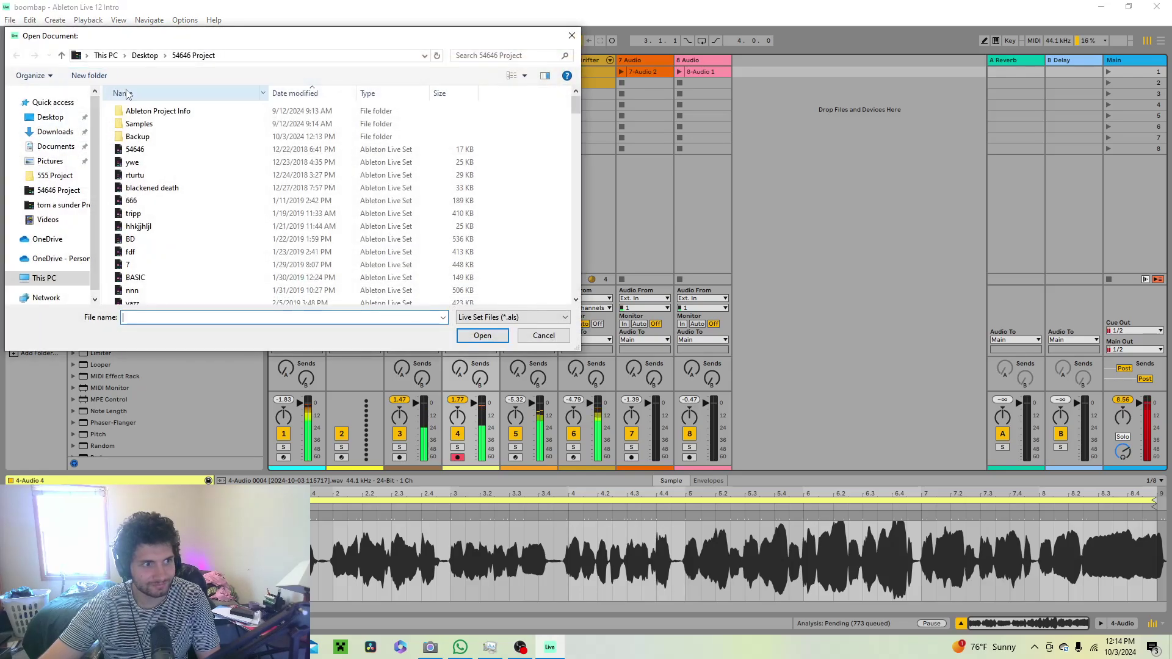
left_click(527, 337)
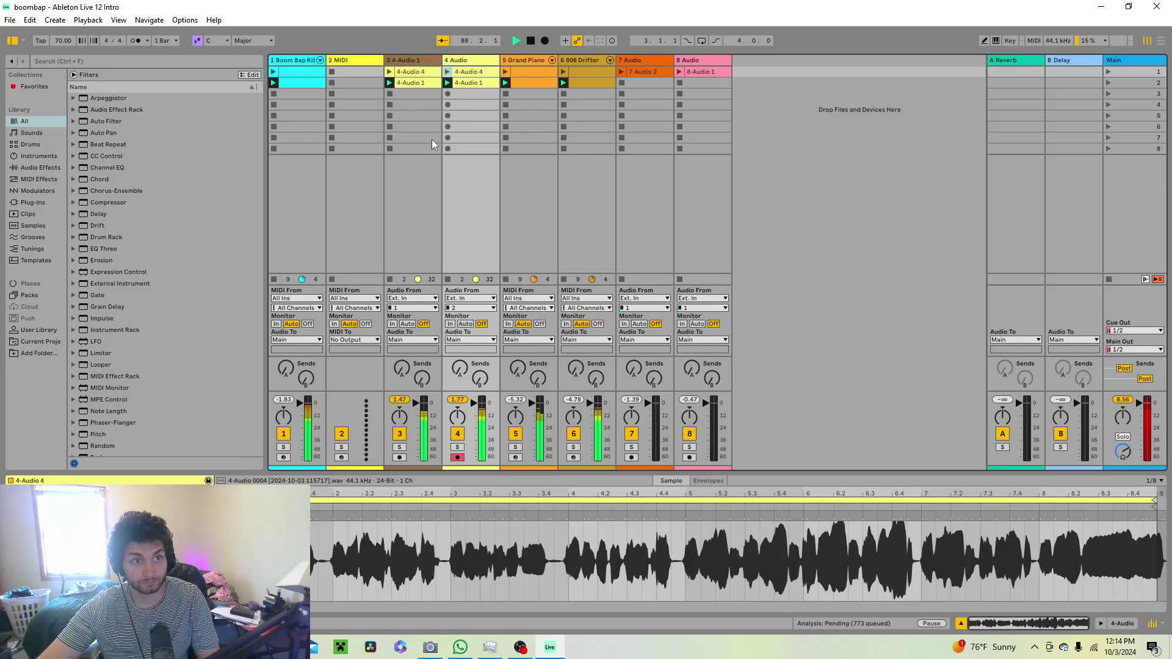
Stop playback in Live and open the exported boombap audio file from the torn a sunder Project folder in Media Player
left_click(531, 41)
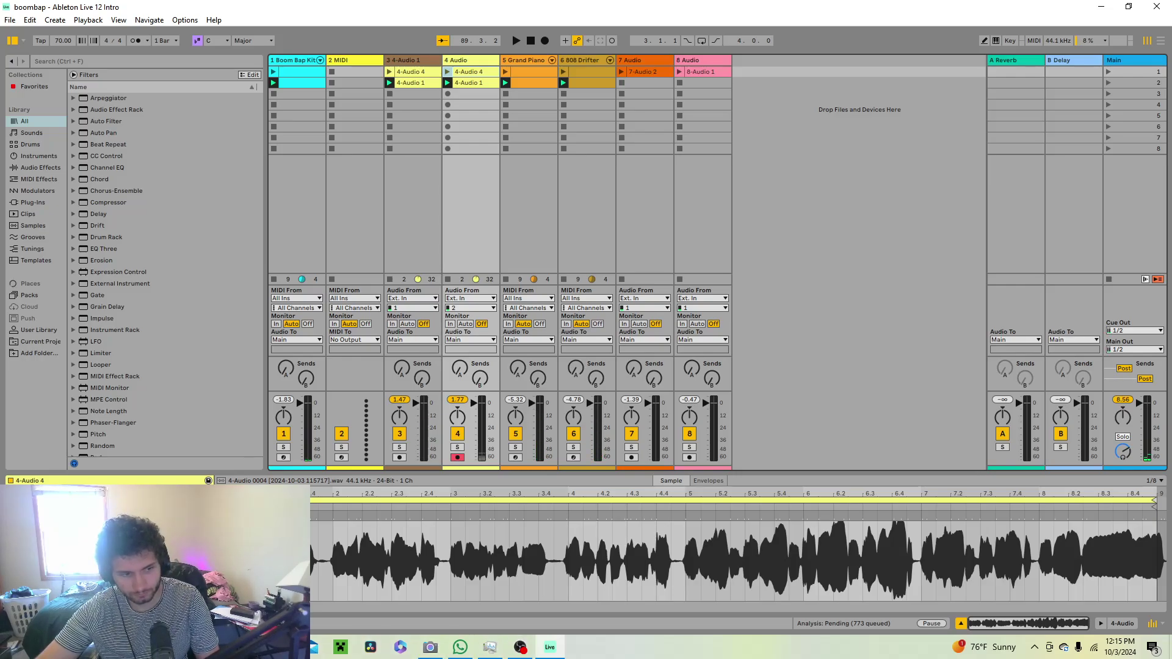
left_click(310, 647)
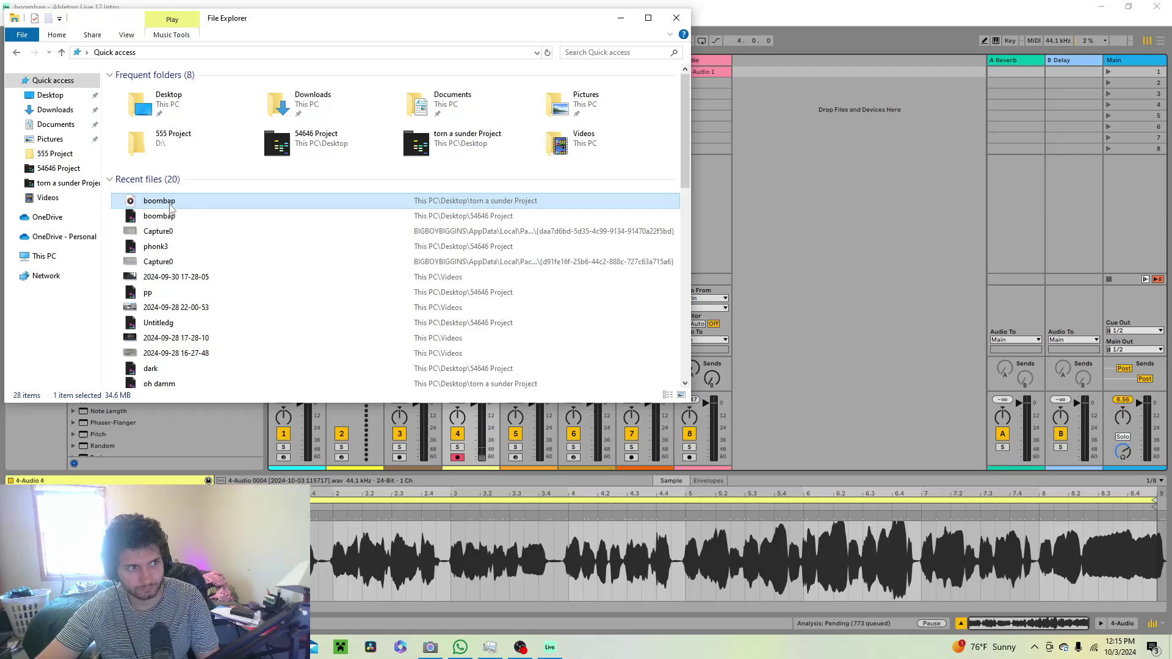
double_click(171, 205)
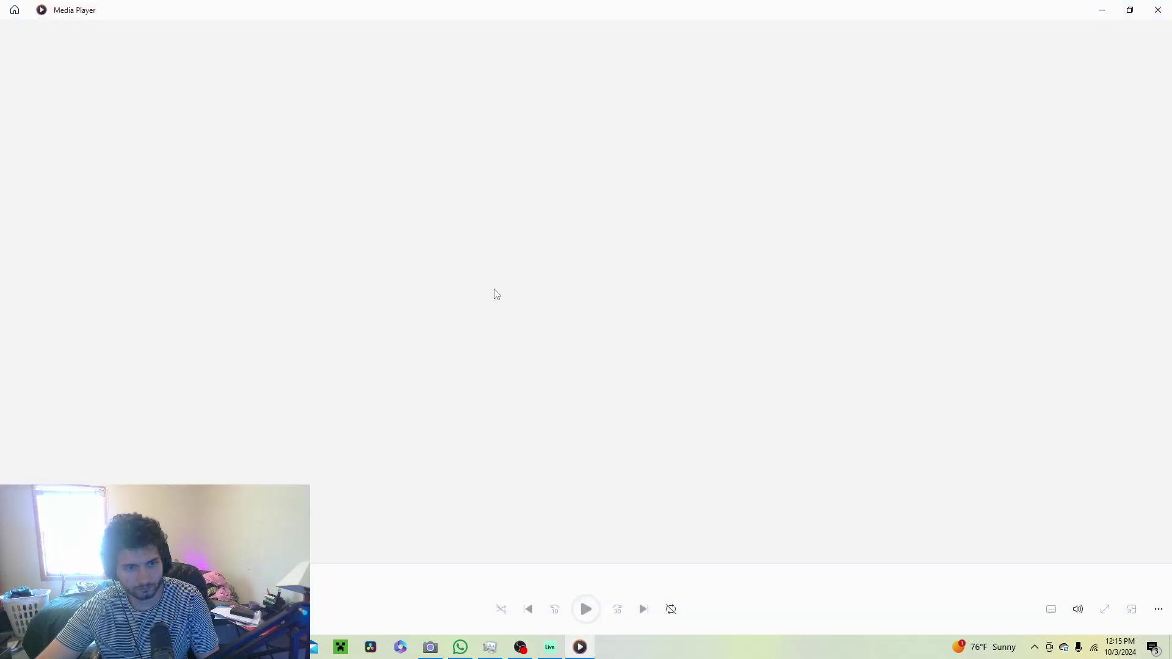